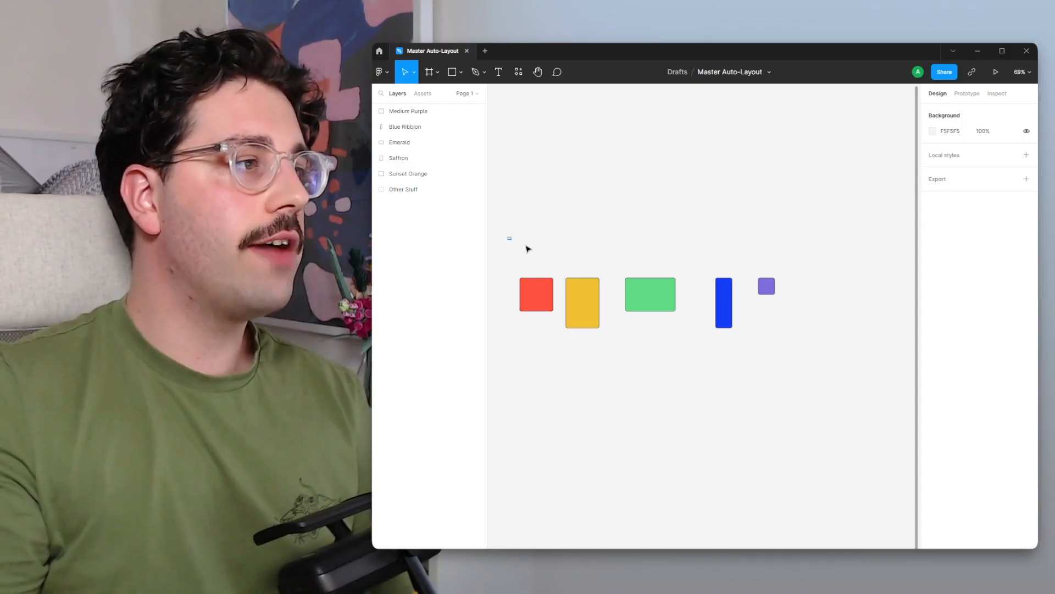
# Step: Group the five coloured rectangles and convert the group into an auto layout frame
pyautogui.moveTo(527, 249); pyautogui.dragTo(817, 360)
pyautogui.click(817, 359)
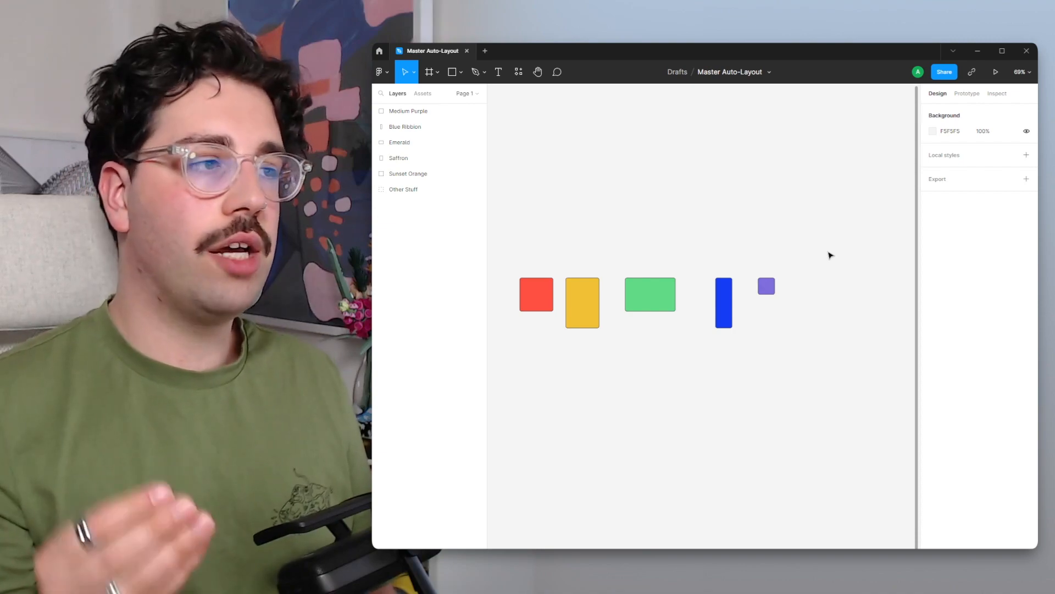
pyautogui.moveTo(561, 256); pyautogui.dragTo(785, 334)
pyautogui.hotkey('ctrl', 'g')
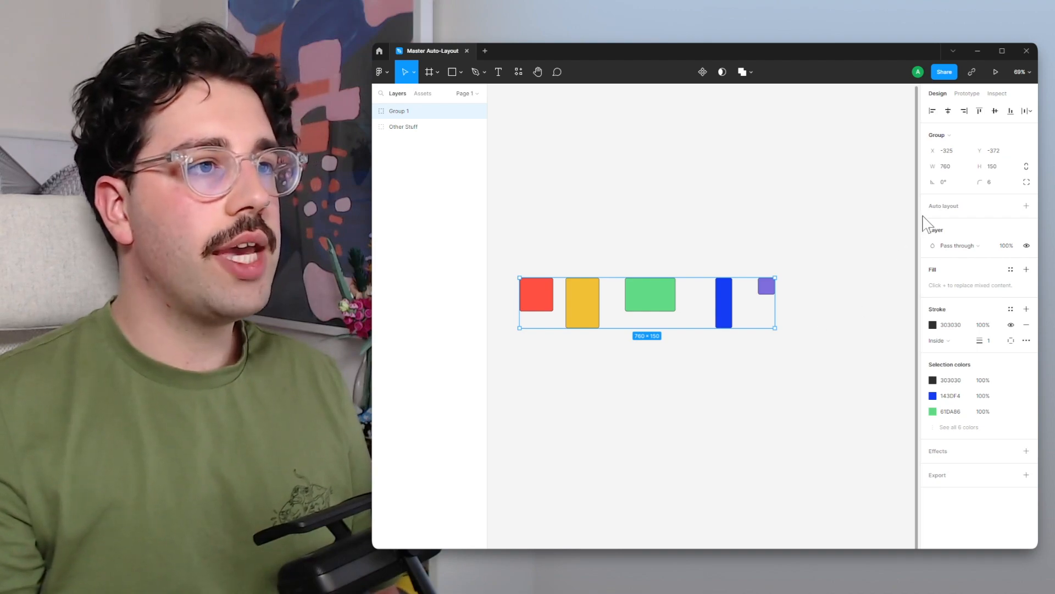
pyautogui.hotkey('shift', 'a')
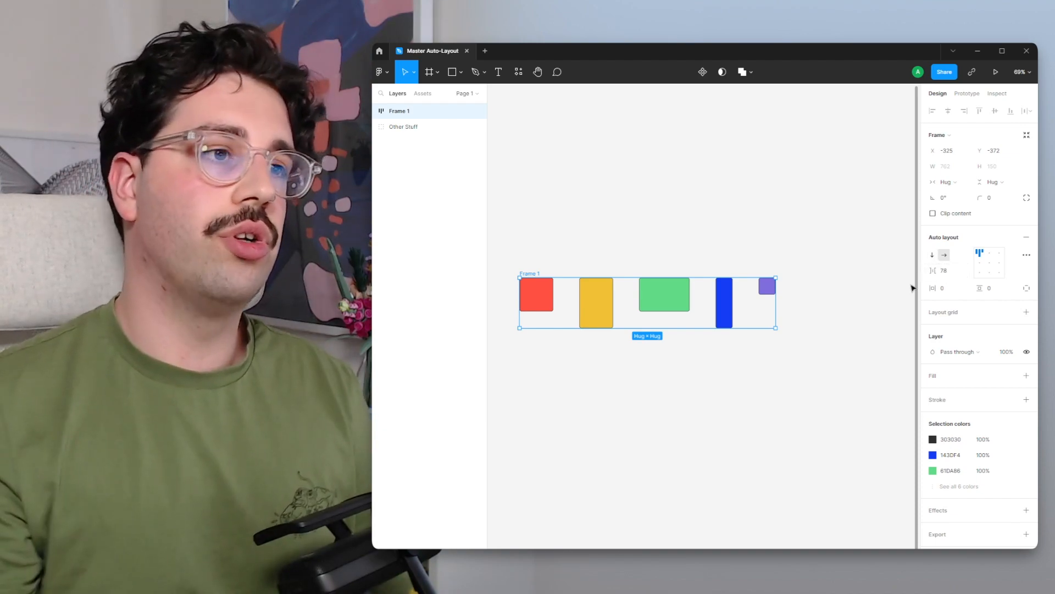
# Step: Set the spacing between items in the auto layout frame to 50
pyautogui.click(951, 272)
pyautogui.write('5')
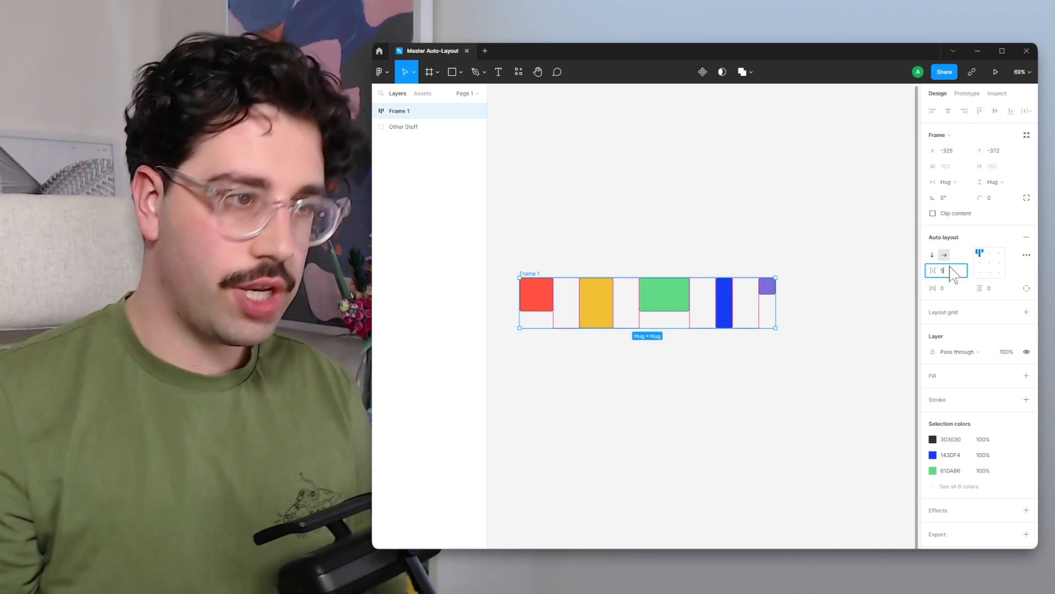
pyautogui.write('0')
pyautogui.press('Return')
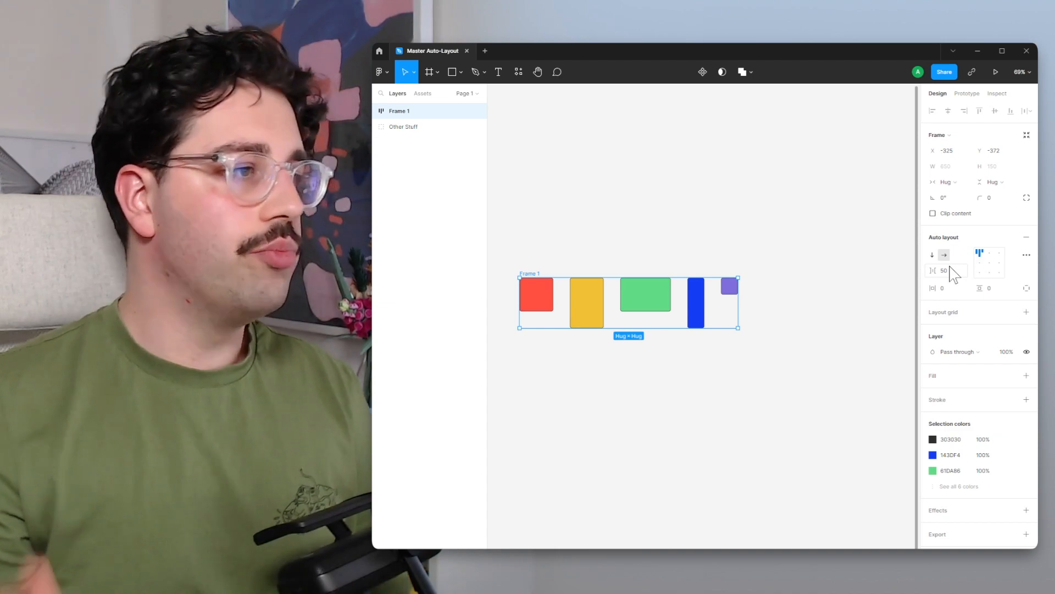
# Step: Set the spacing between items in the auto layout frame to 100
pyautogui.click(950, 267)
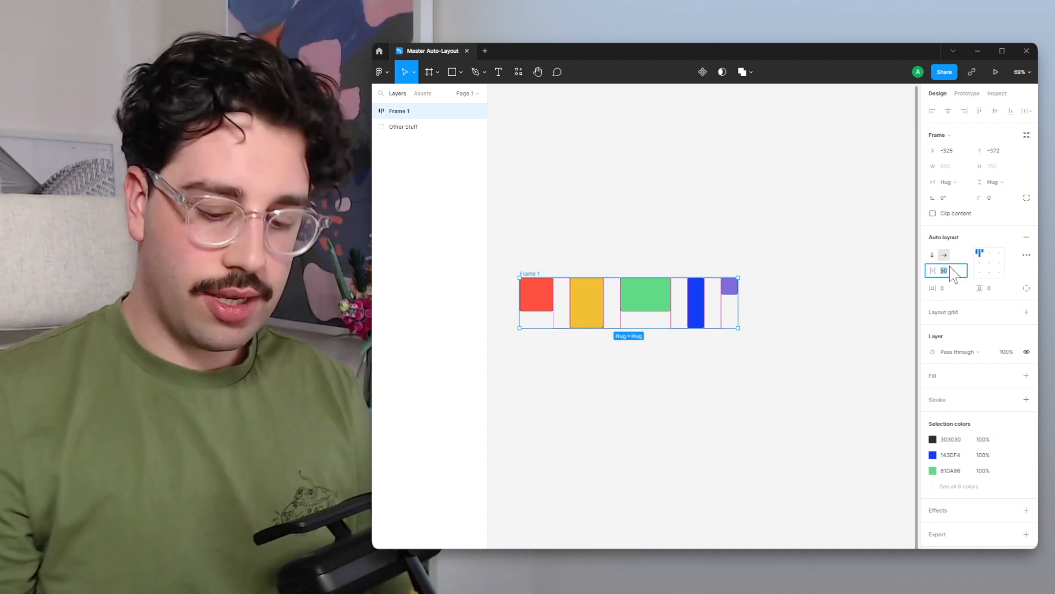
pyautogui.write('100')
pyautogui.press('Return')
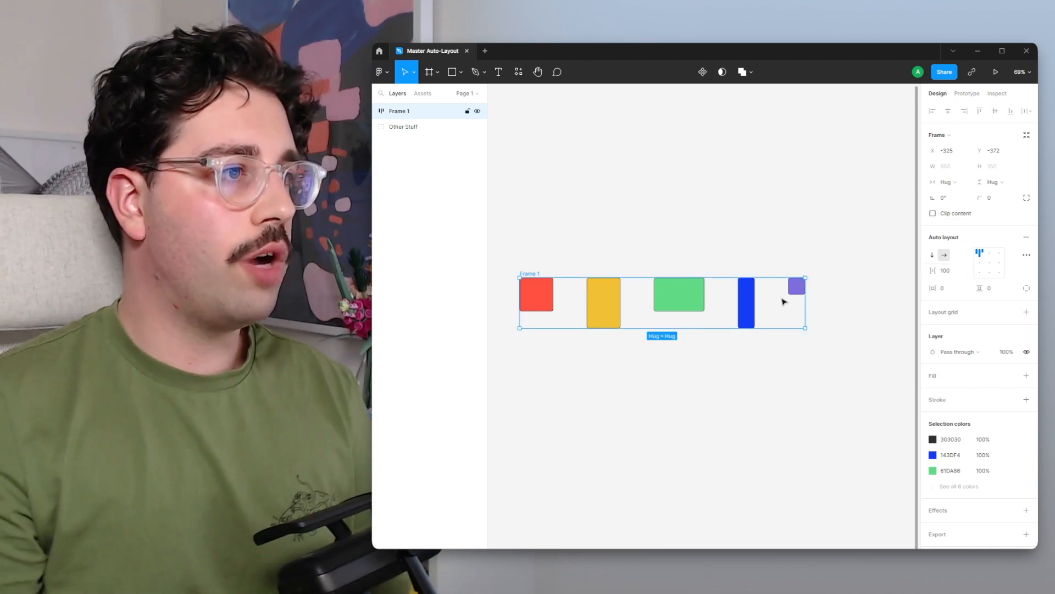
pyautogui.moveTo(772, 304)
pyautogui.mouseDown()
pyautogui.moveTo(701, 303)
pyautogui.moveTo(772, 302)
pyautogui.mouseUp()
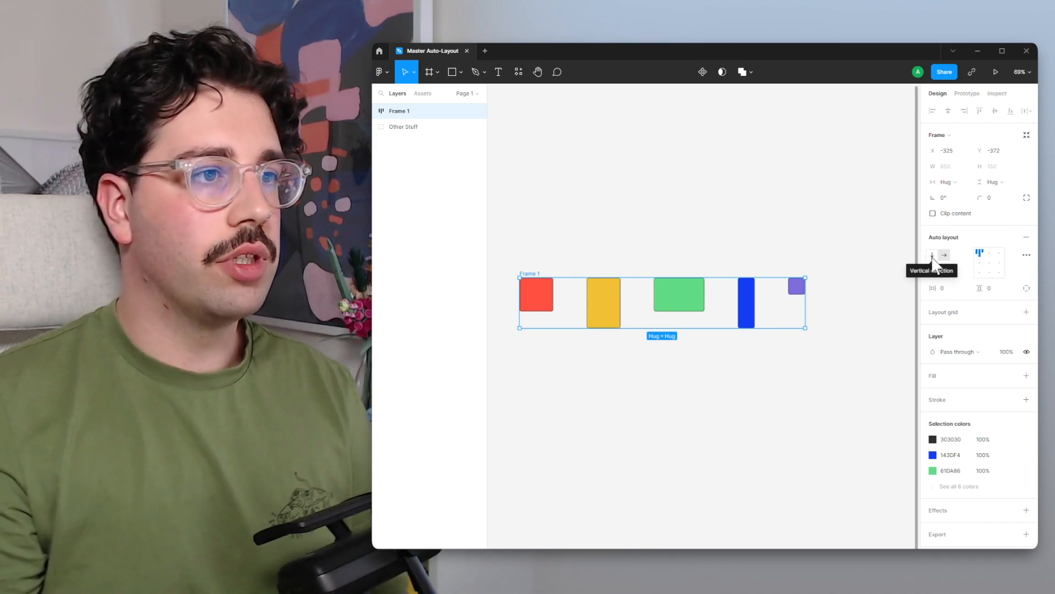
# Step: Switch the frame's layout direction to vertical and move the frame up to about X -276, Y -802
pyautogui.click(932, 255)
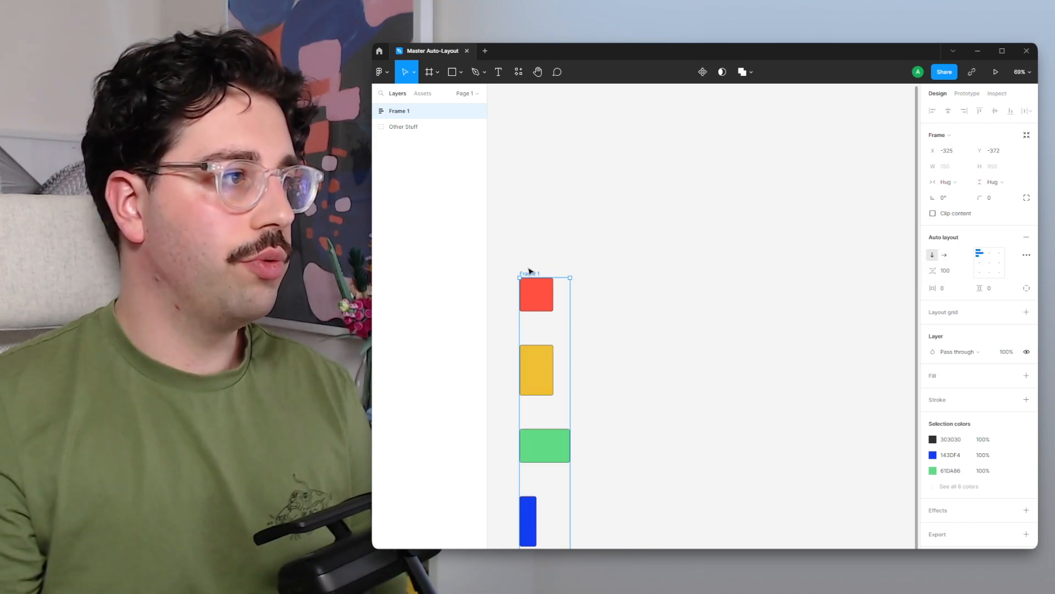
pyautogui.moveTo(532, 275); pyautogui.dragTo(549, 129)
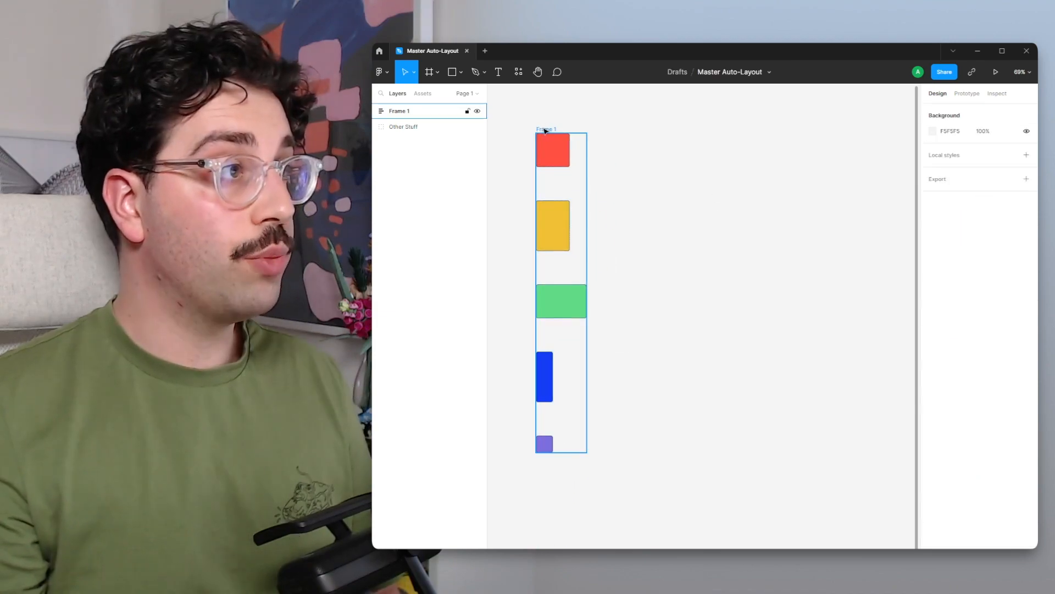
# Step: Rename the auto layout frame as "Auto Layout Example 1"
pyautogui.doubleClick(547, 130)
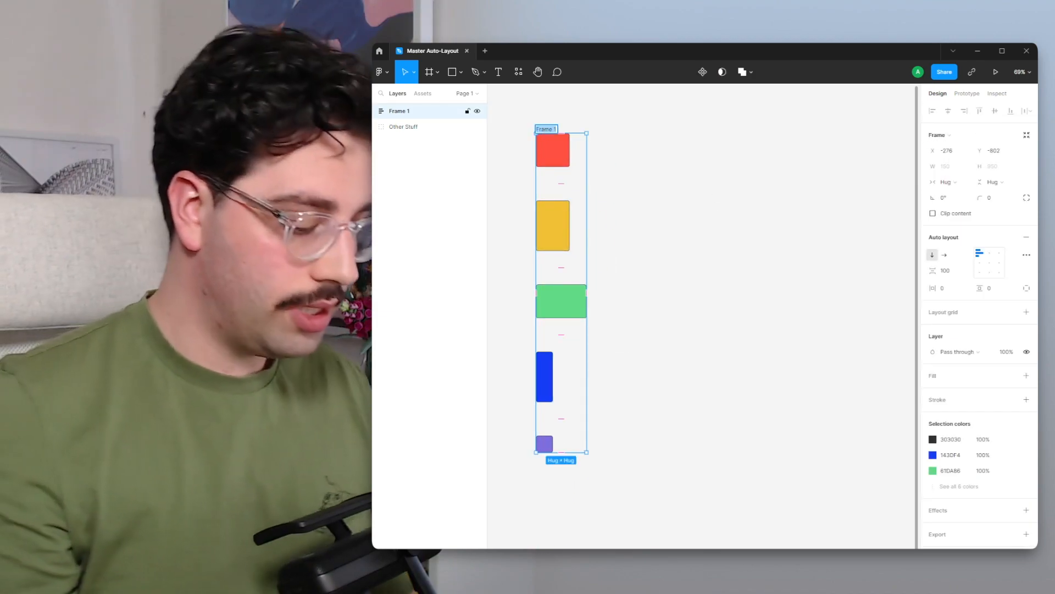
pyautogui.write('Auto')
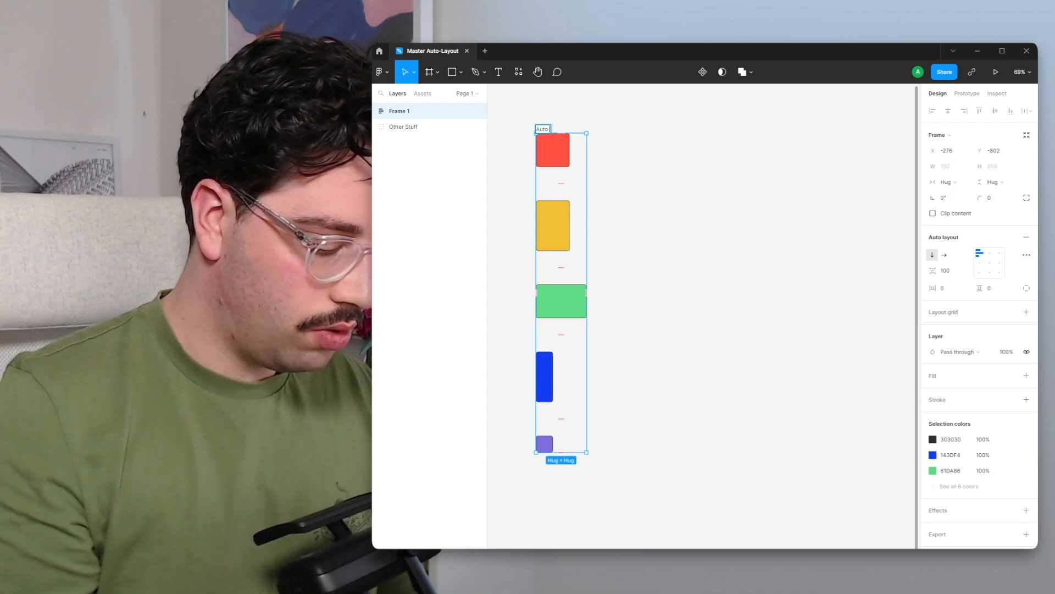
pyautogui.write(' Layout Example 1')
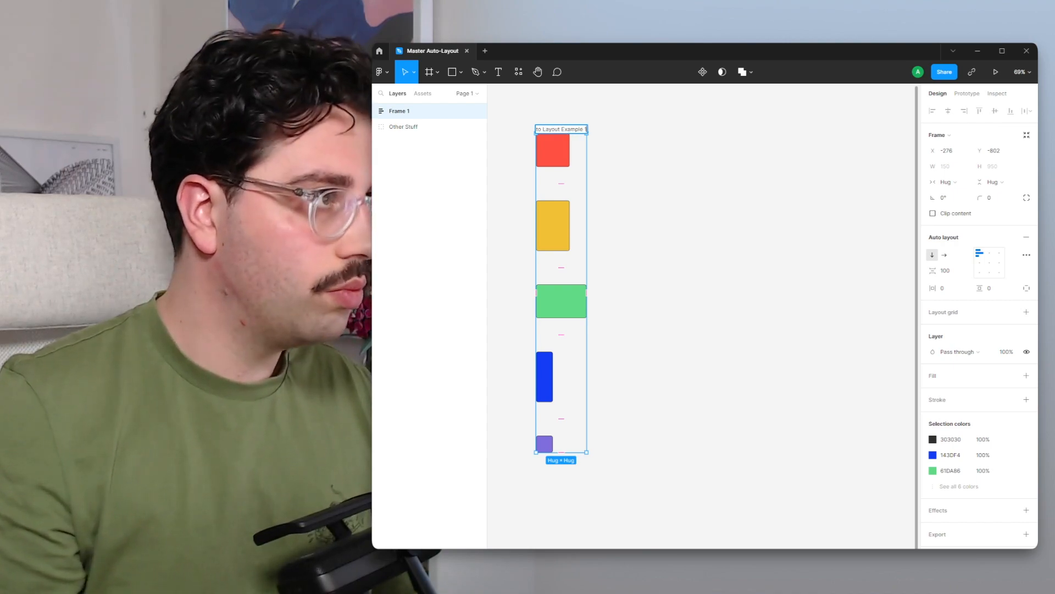
pyautogui.press('Return')
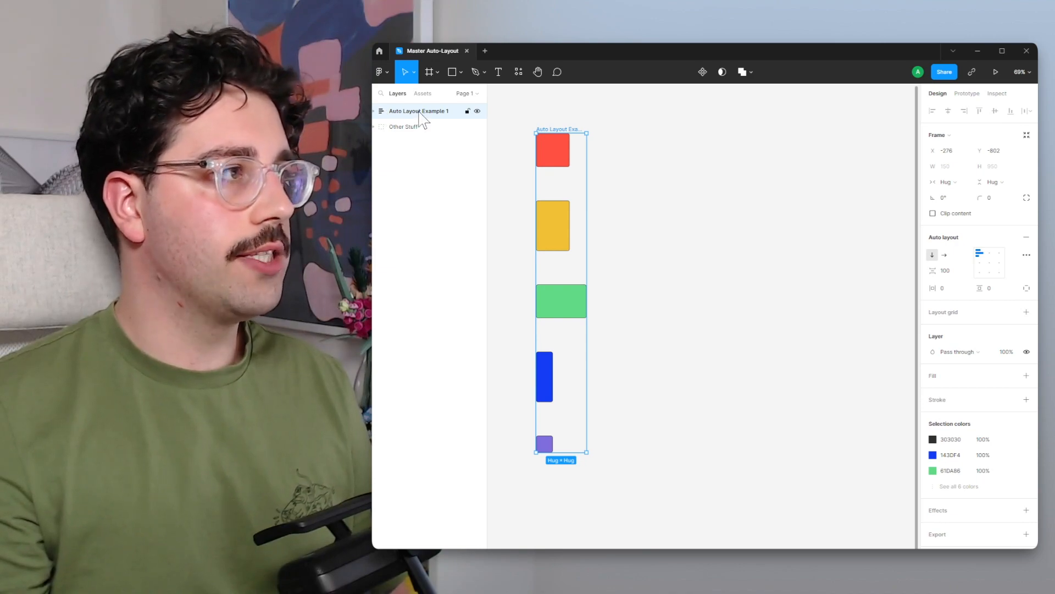
# Step: Expand the frame's layers and reorder them, with Medium Purple first and Saffron last
pyautogui.click(376, 112)
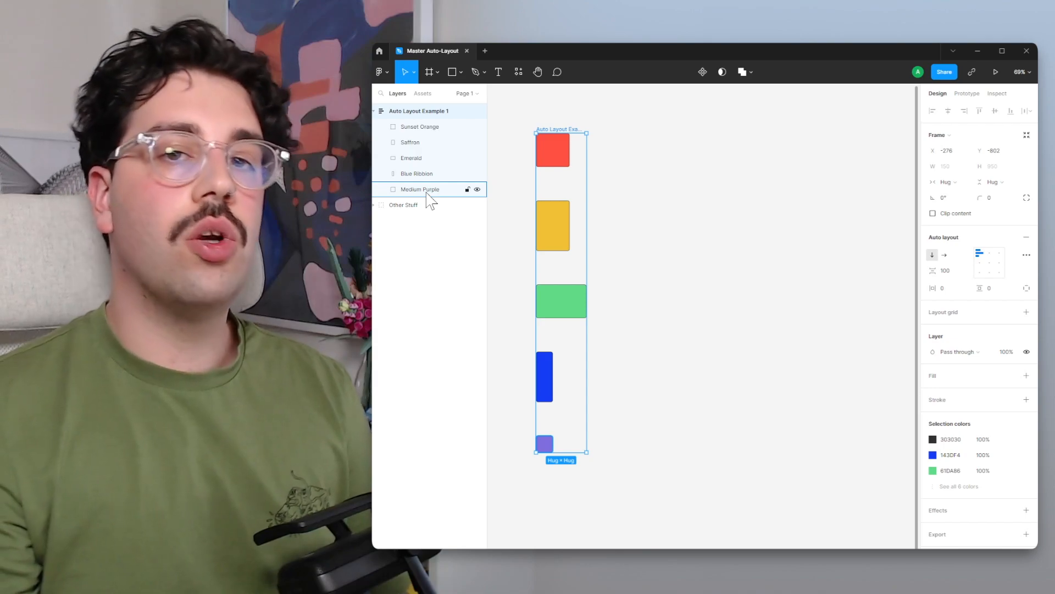
pyautogui.click(427, 199)
pyautogui.moveTo(430, 189); pyautogui.dragTo(439, 125)
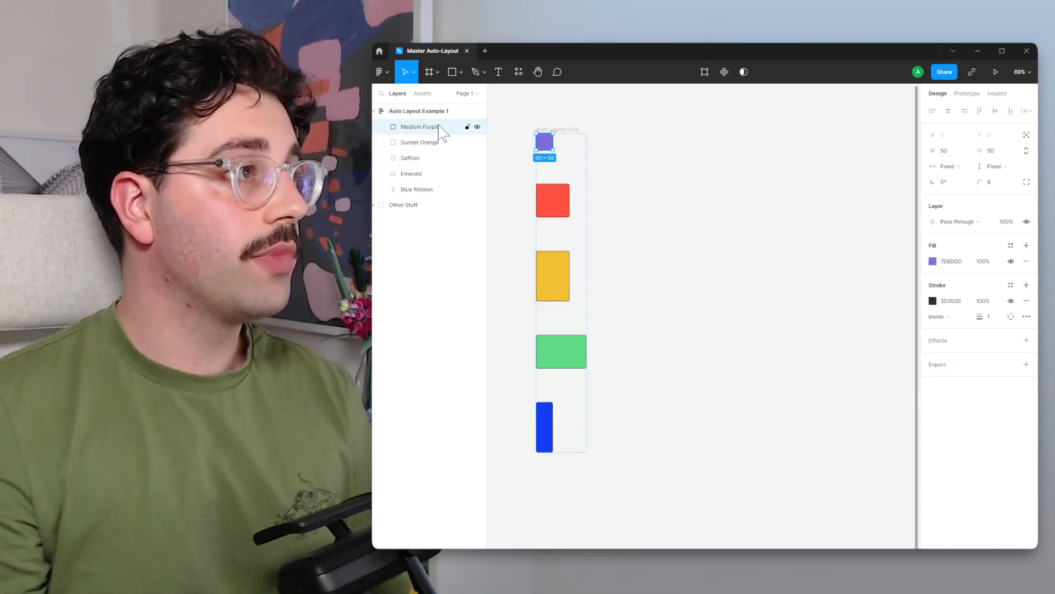
pyautogui.click(426, 142)
pyautogui.click(416, 158)
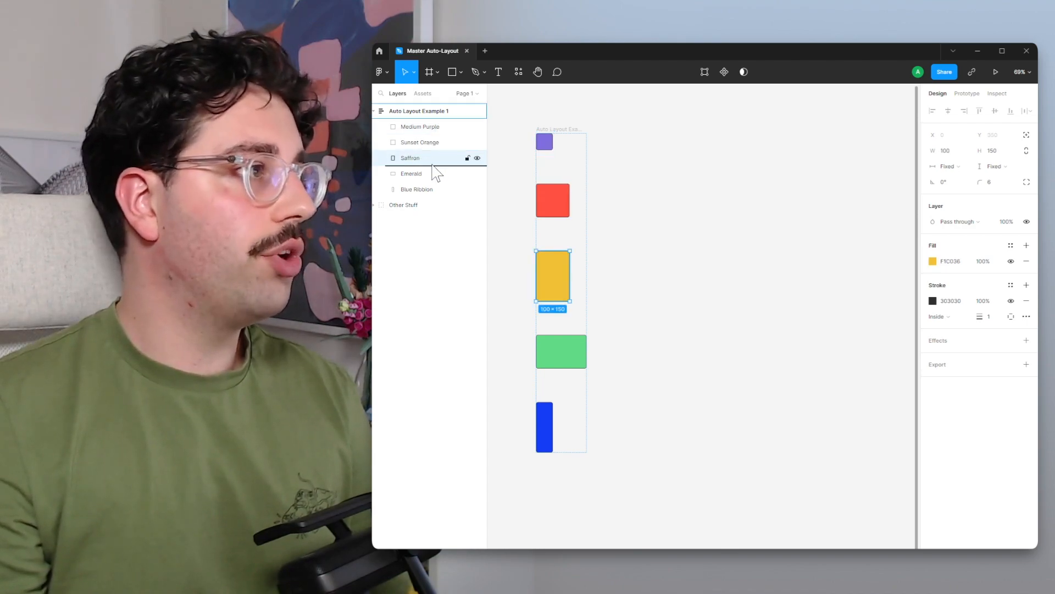
pyautogui.moveTo(434, 192); pyautogui.dragTo(441, 185)
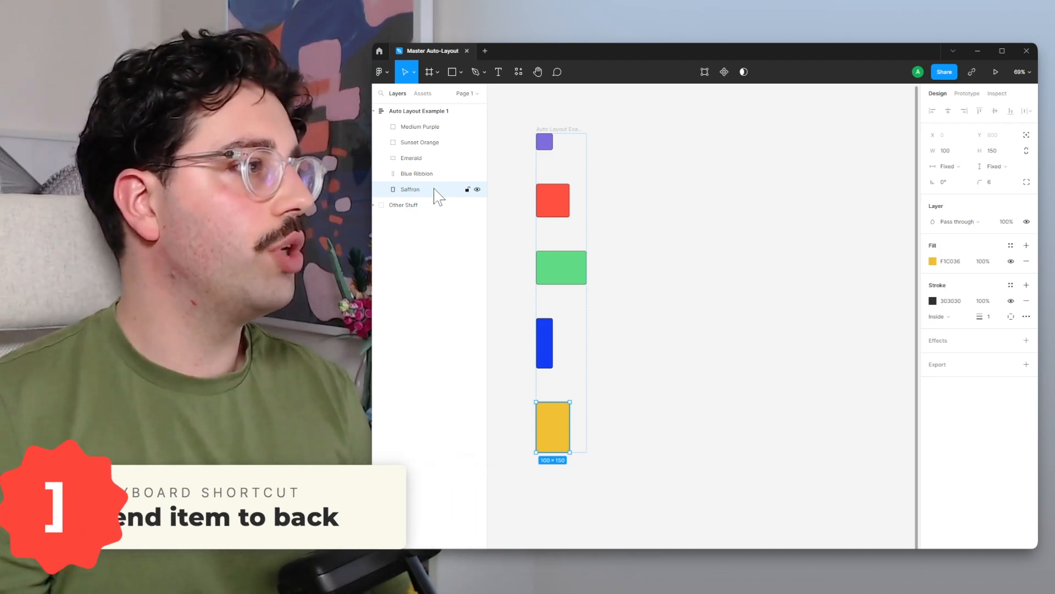
# Step: Move Saffron and then Sunset Orange to the start of the frame's layer order, and Medium Purple to the end
pyautogui.press(']')
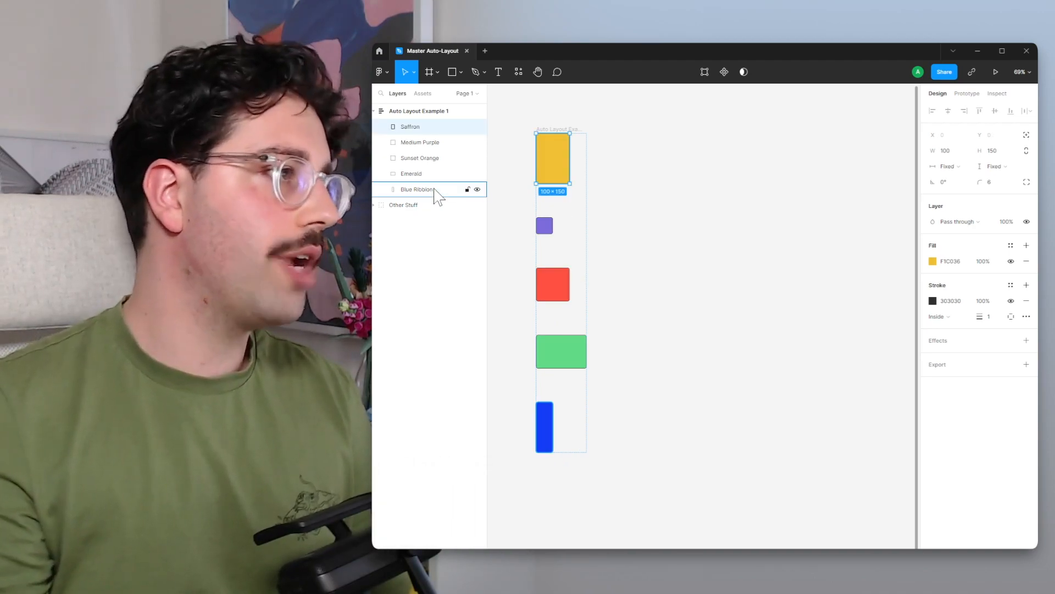
pyautogui.click(454, 163)
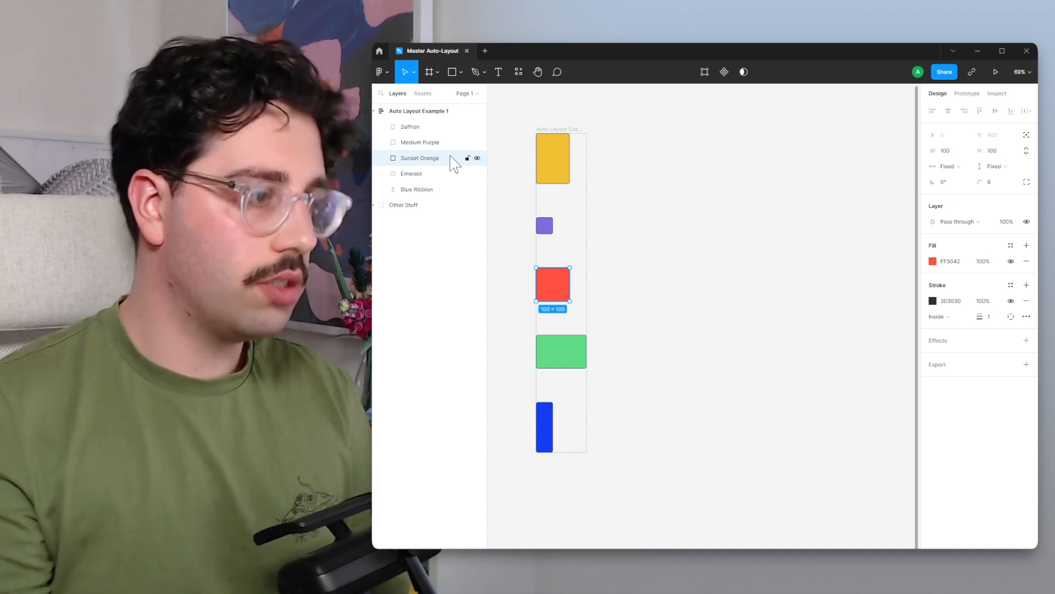
pyautogui.press(']')
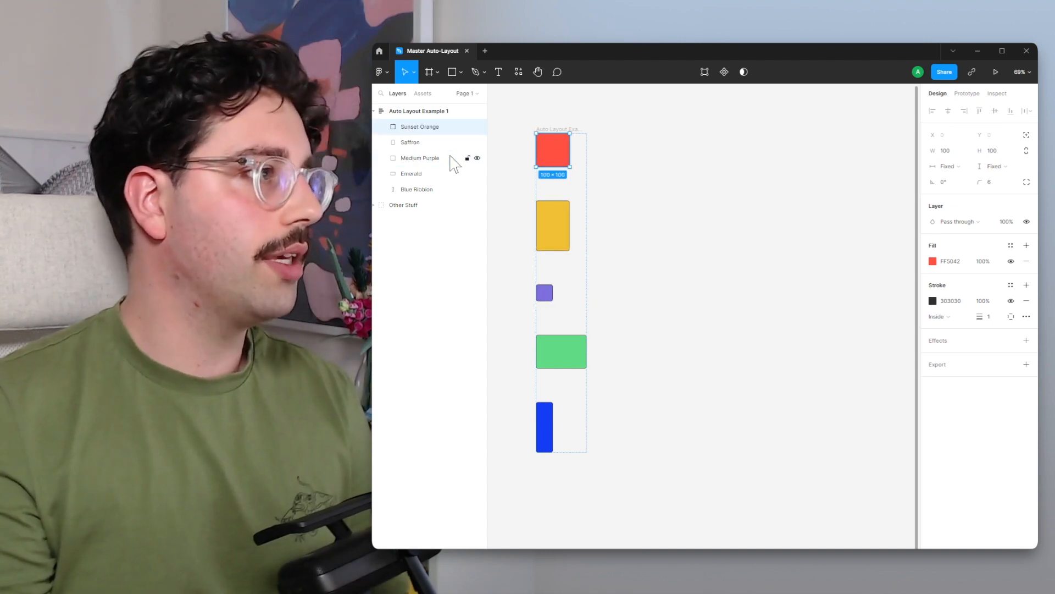
pyautogui.click(443, 159)
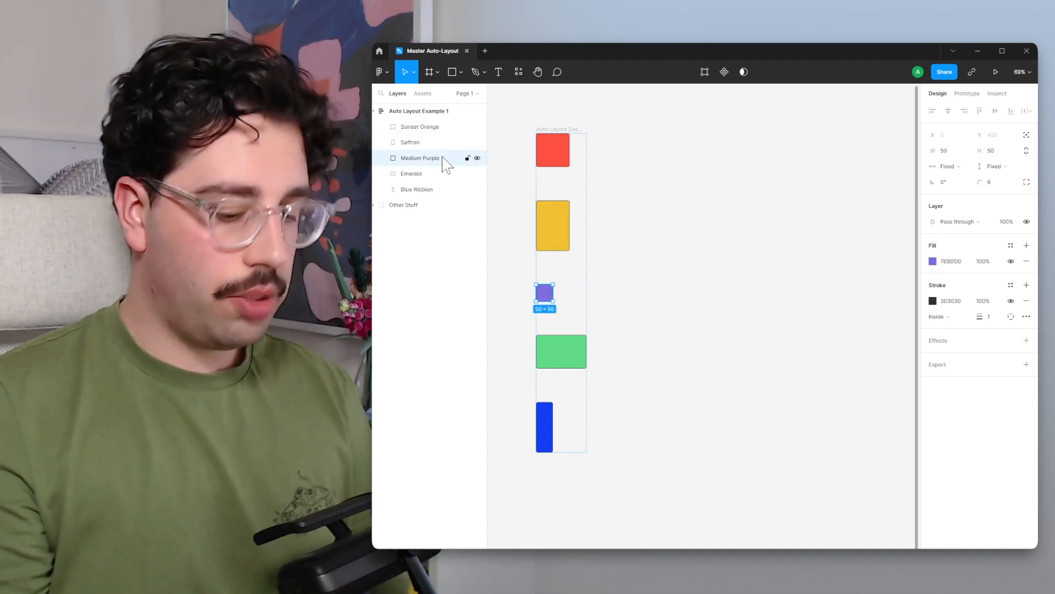
pyautogui.press('[')
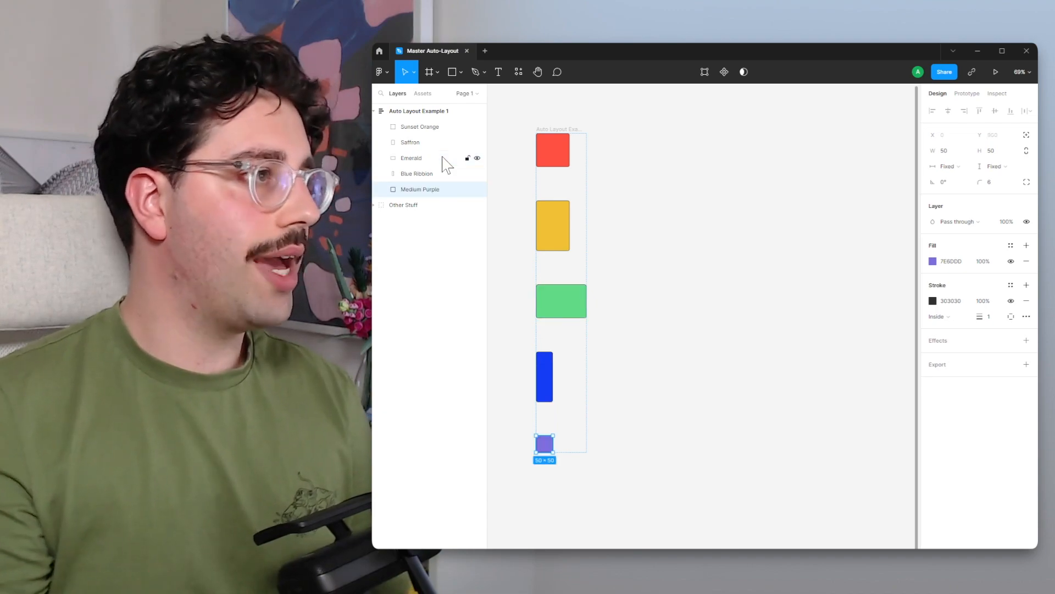
# Step: Switch the Auto Layout Example 1 frame's layout direction to horizontal
pyautogui.click(639, 184)
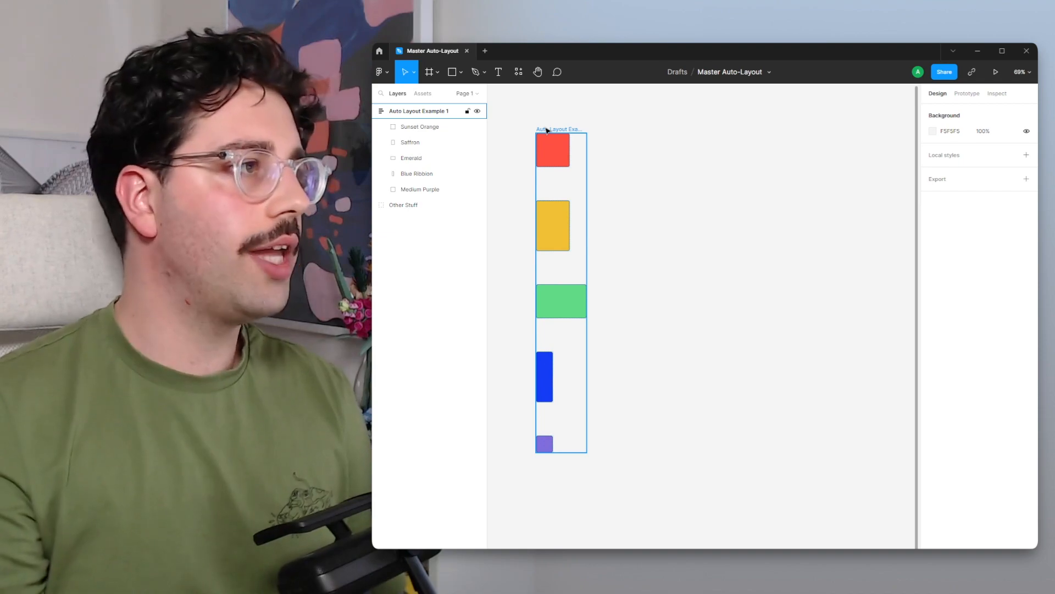
pyautogui.click(547, 130)
pyautogui.click(944, 255)
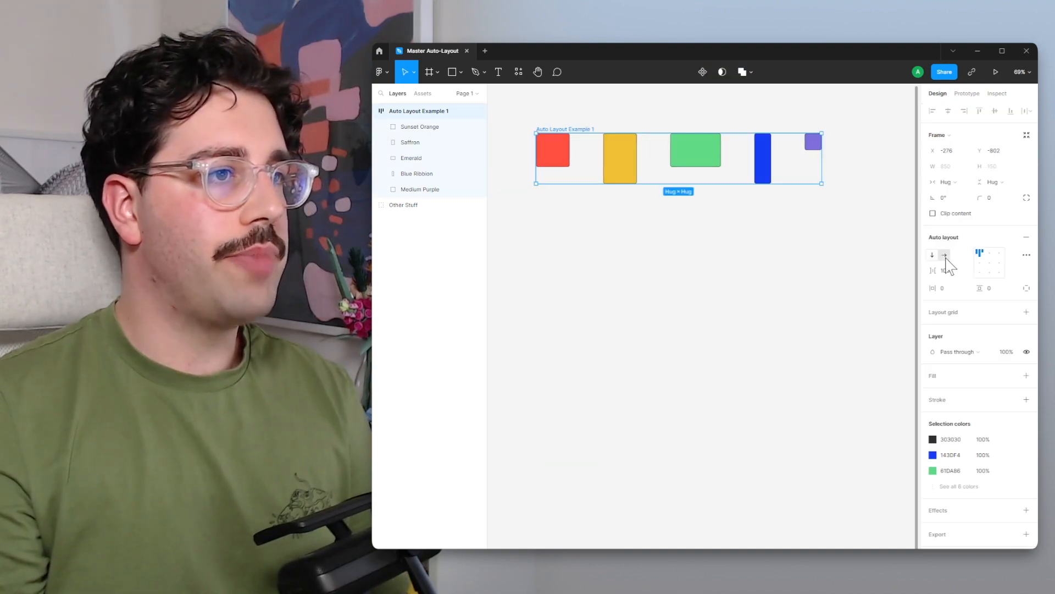
# Step: Move Saffron to the end of the horizontal row and Blue Ribbon to its start
pyautogui.click(426, 147)
pyautogui.press('Right')
pyautogui.press('Right')
pyautogui.press('Right')
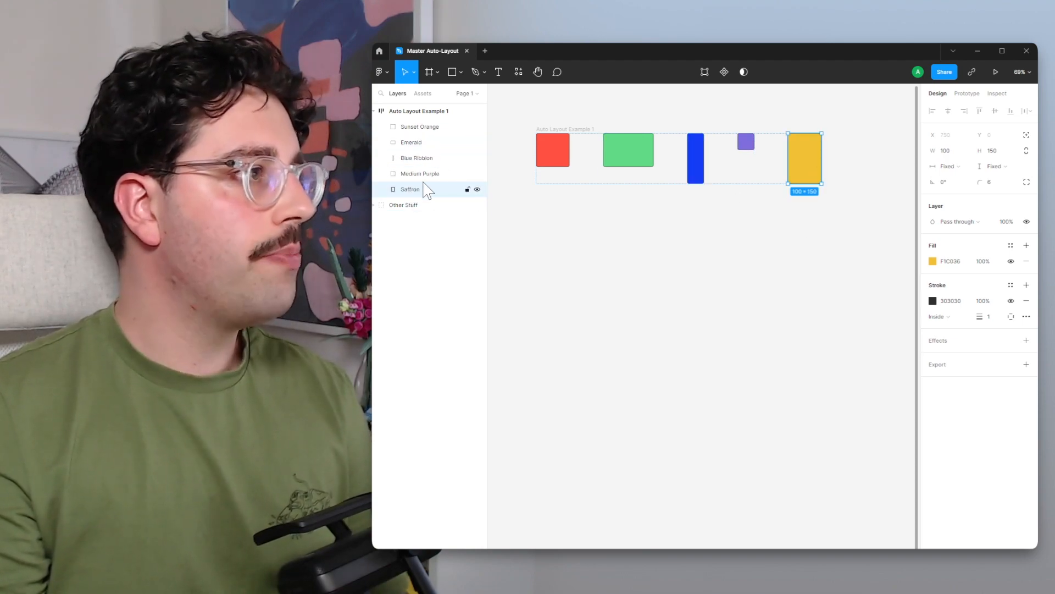
pyautogui.click(429, 159)
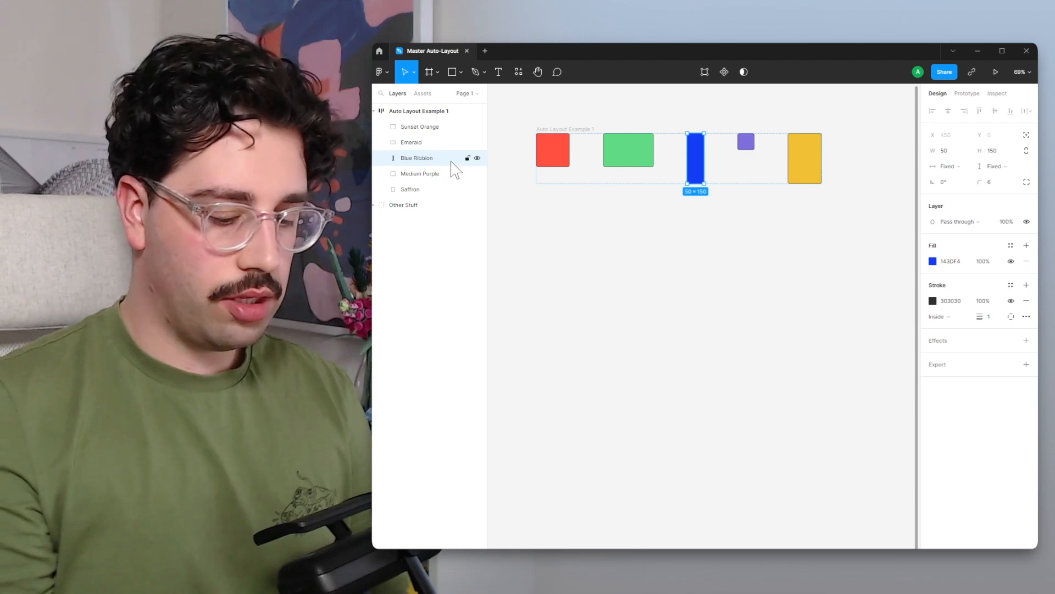
pyautogui.press('Left')
pyautogui.press('Left')
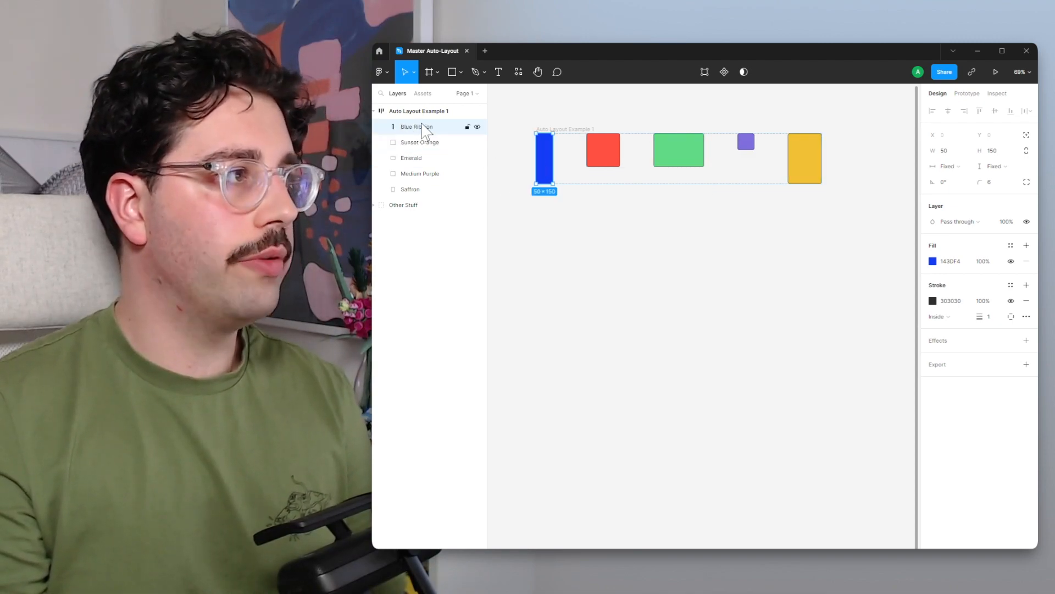
# Step: Move Sunset Orange to the start of the row and Blue Ribbon to the end
pyautogui.click(418, 140)
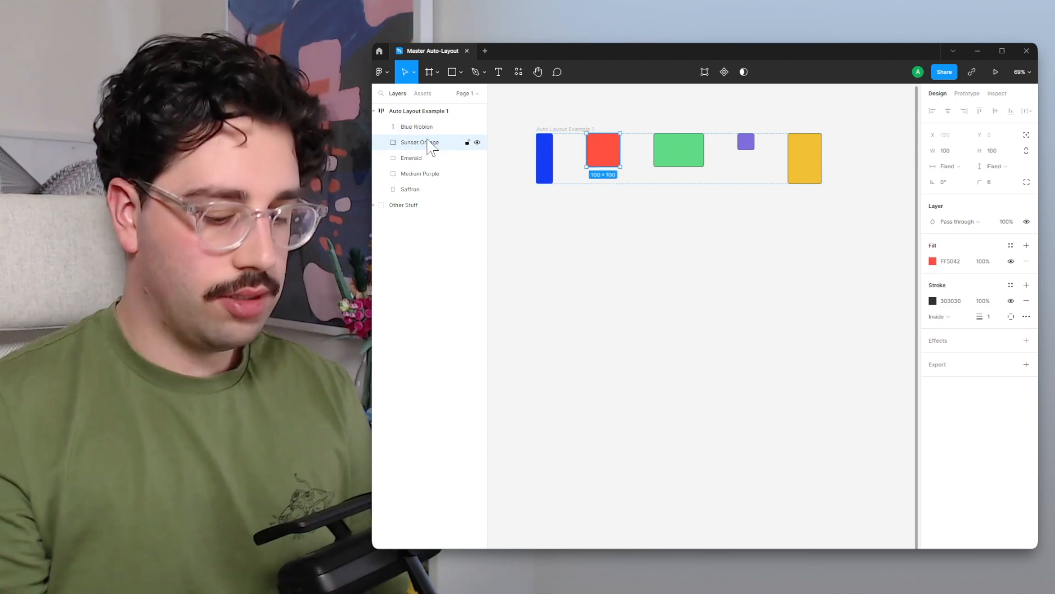
pyautogui.press('Left')
pyautogui.click(422, 142)
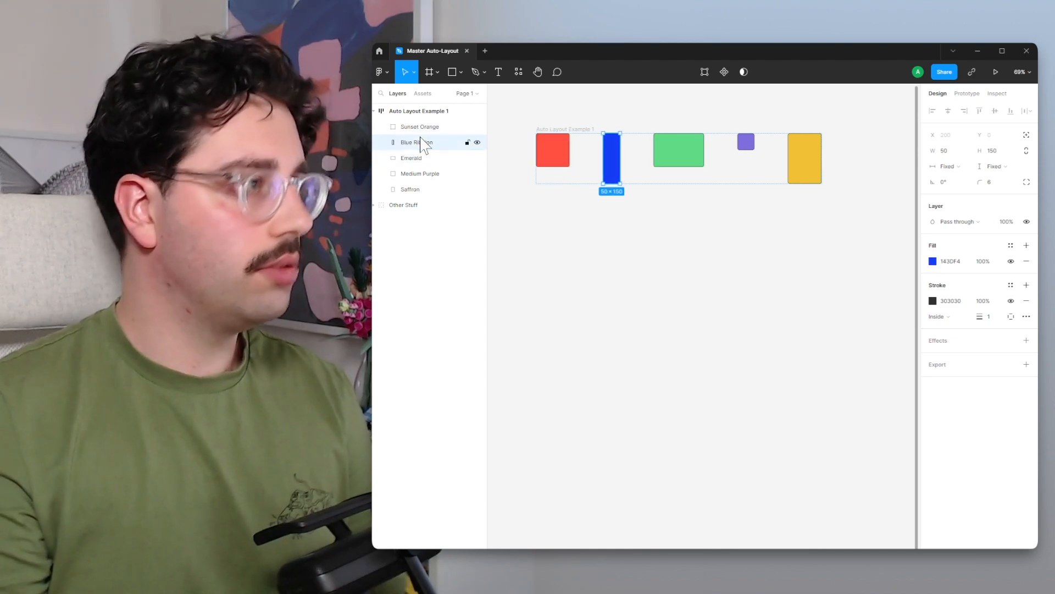
pyautogui.press('Right')
pyautogui.press('Right')
pyautogui.press('Right')
# Step: Move Medium Purple to the end of the row, after Saffron and Blue Ribbon
pyautogui.click(404, 159)
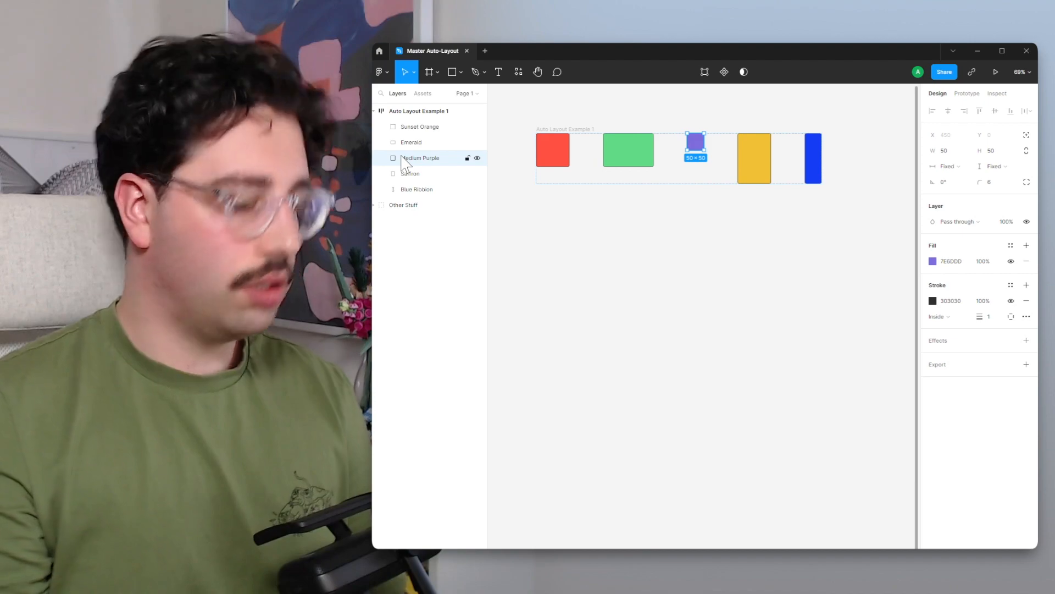
pyautogui.press('Right')
pyautogui.press('Right')
# Step: Move Saffron to the start of the row and place Sunset Orange ahead of it
pyautogui.click(404, 158)
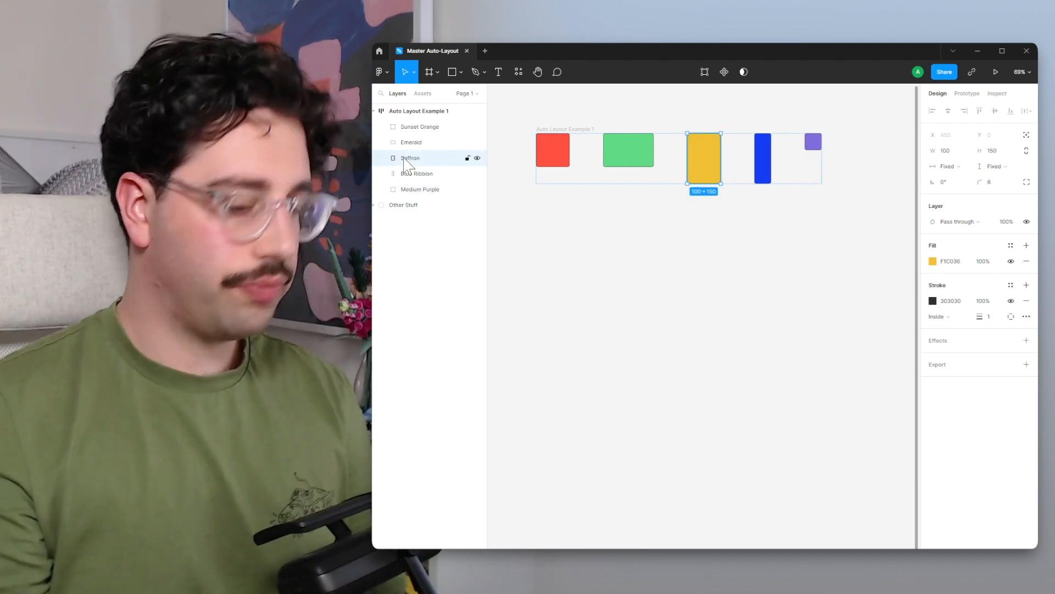
pyautogui.press('Left')
pyautogui.press('Left')
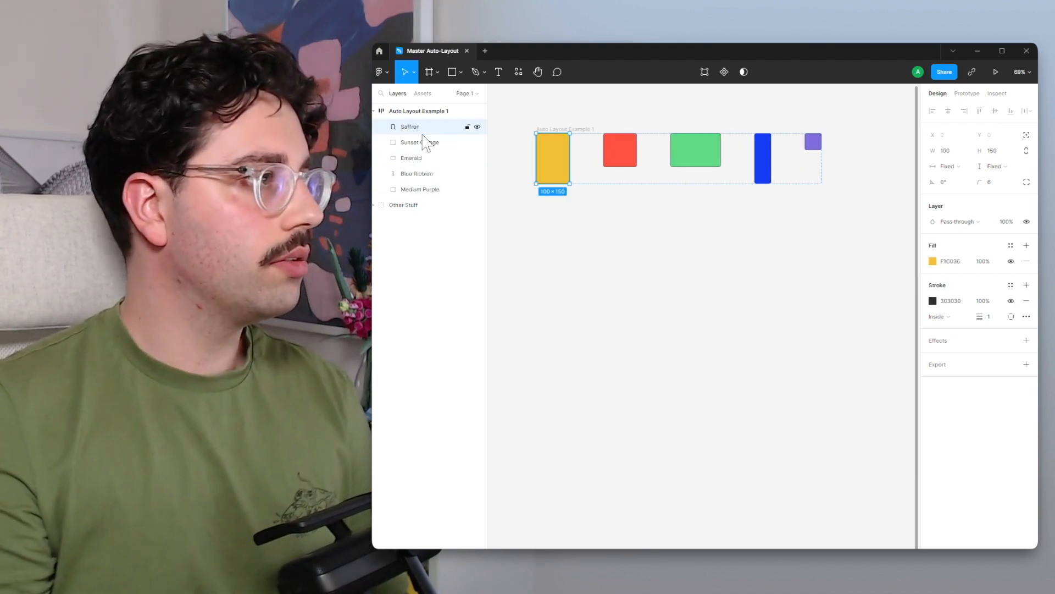
pyautogui.click(422, 144)
pyautogui.press('Left')
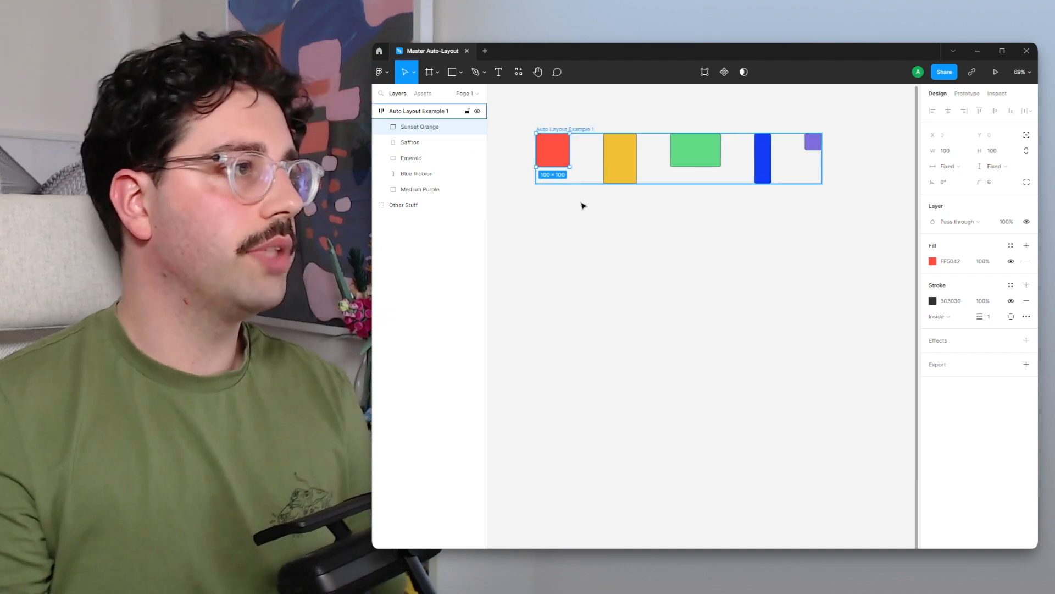
# Step: Move Emerald one position along the row so it follows Blue Ribbon
pyautogui.click(404, 159)
pyautogui.press('Right')
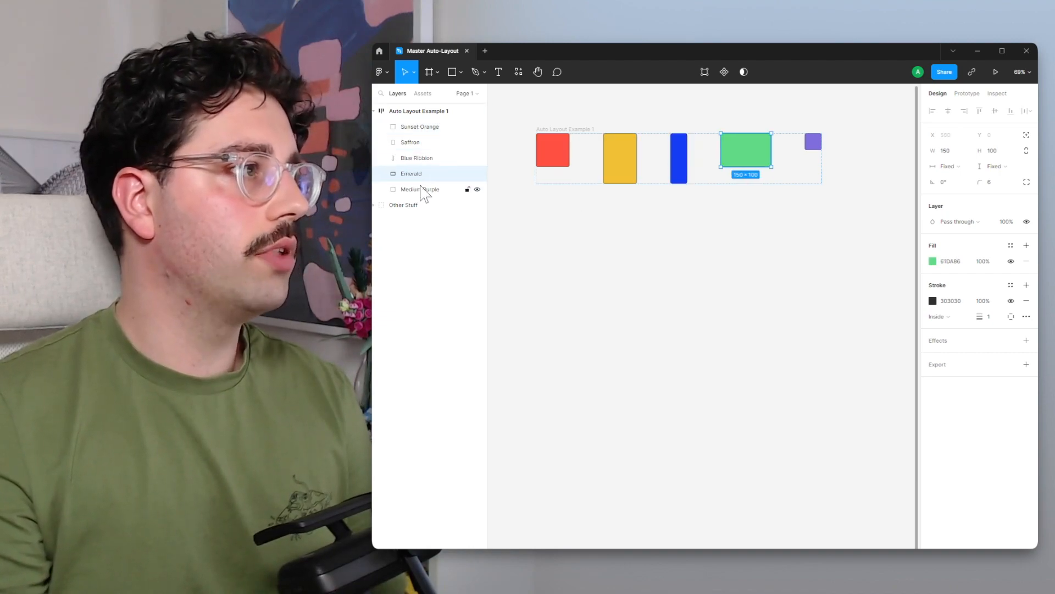
# Step: Move Emerald ahead of Blue Ribbon in the row and set the frame's spacing between items to 150
pyautogui.moveTo(417, 176); pyautogui.dragTo(422, 141)
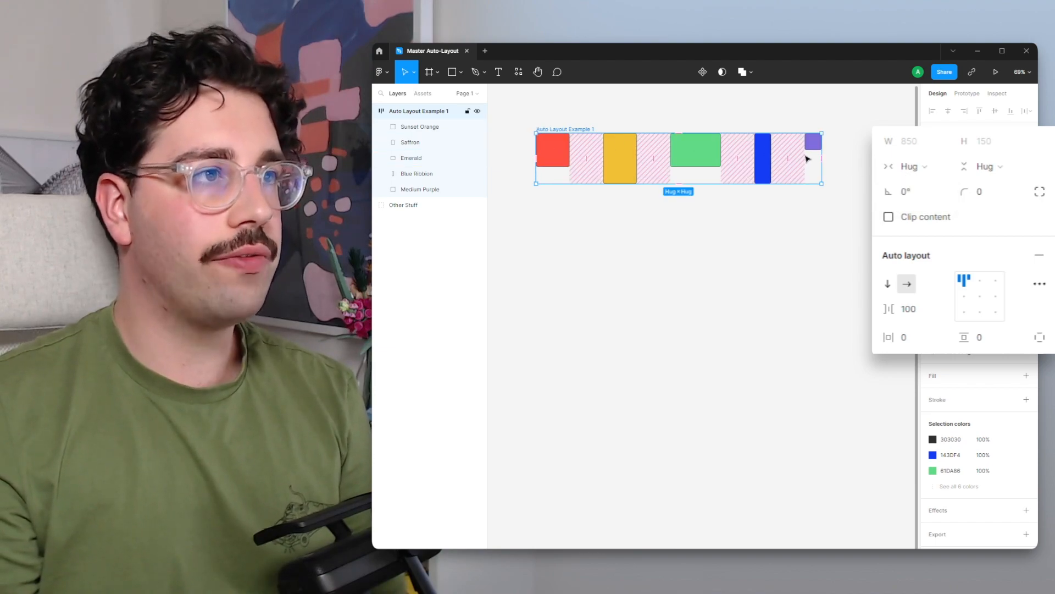
pyautogui.click(922, 306)
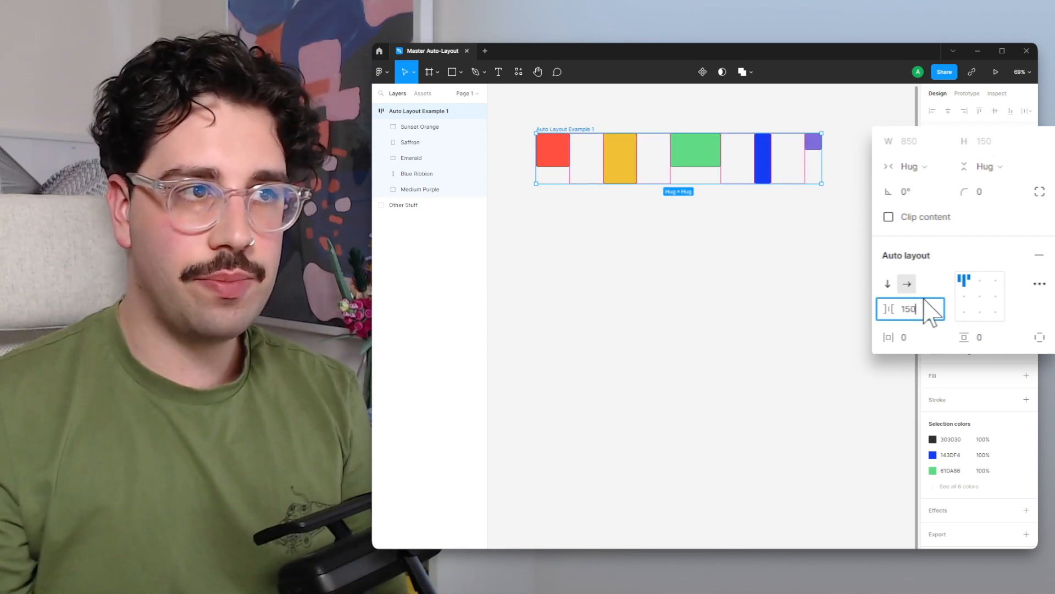
pyautogui.write('150')
pyautogui.press('Return')
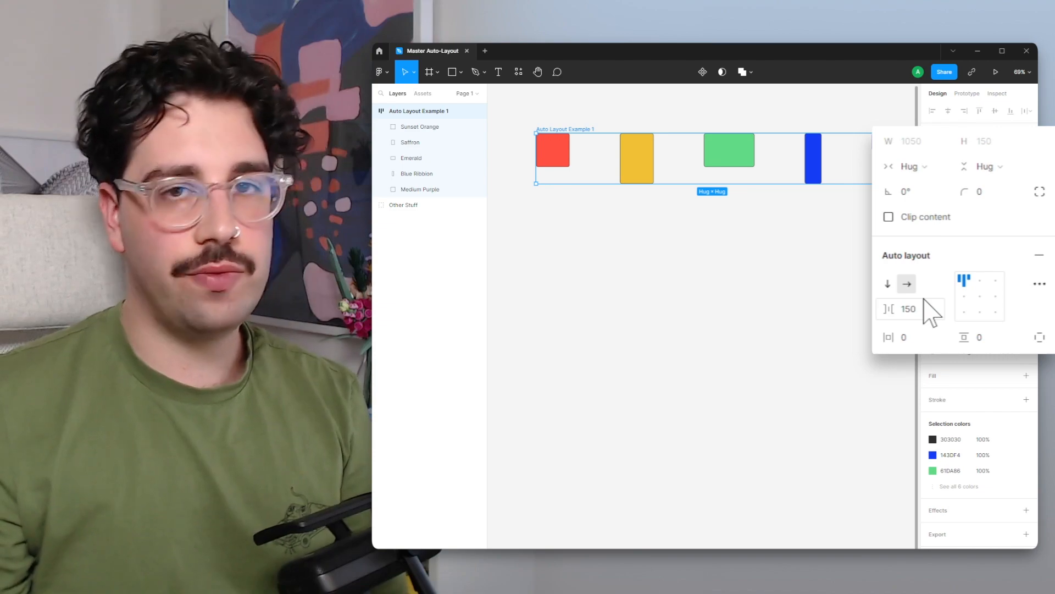
# Step: Reduce the auto layout frame's spacing between items to 50
pyautogui.click(938, 308)
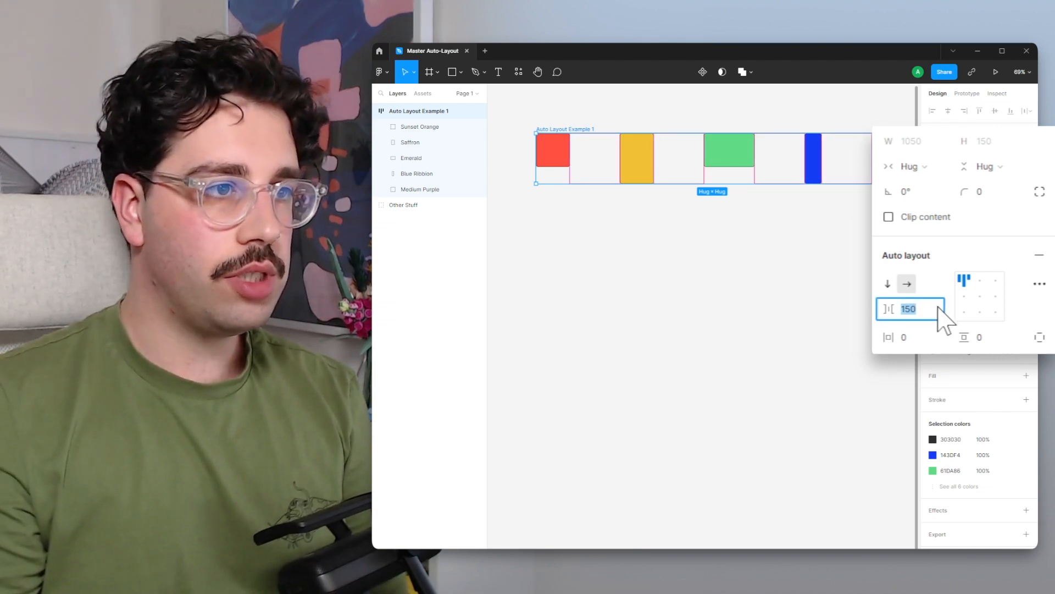
pyautogui.write('8')
pyautogui.press('BackSpace')
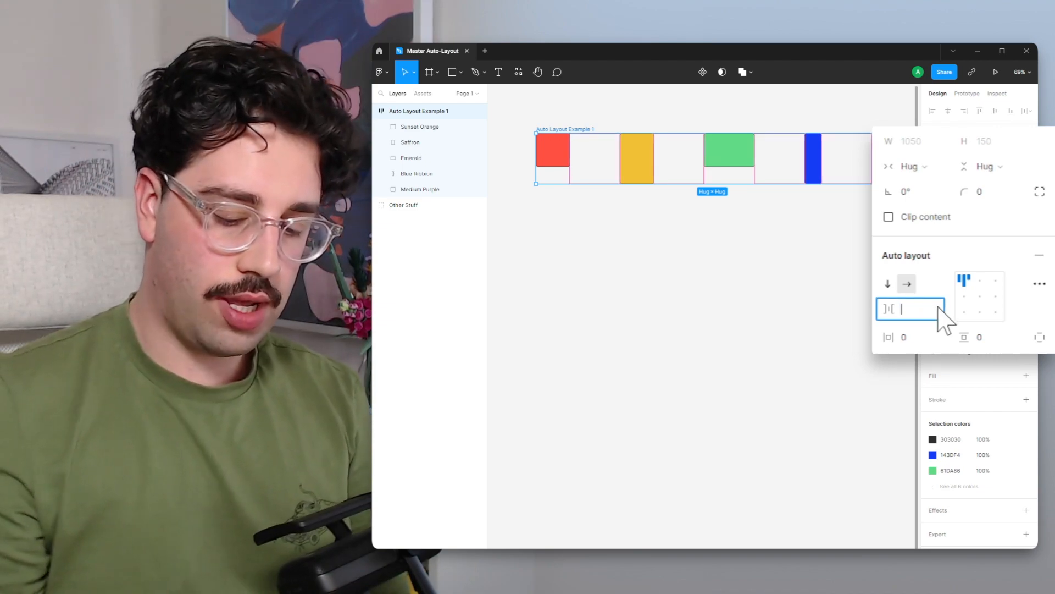
pyautogui.write('50')
pyautogui.press('Return')
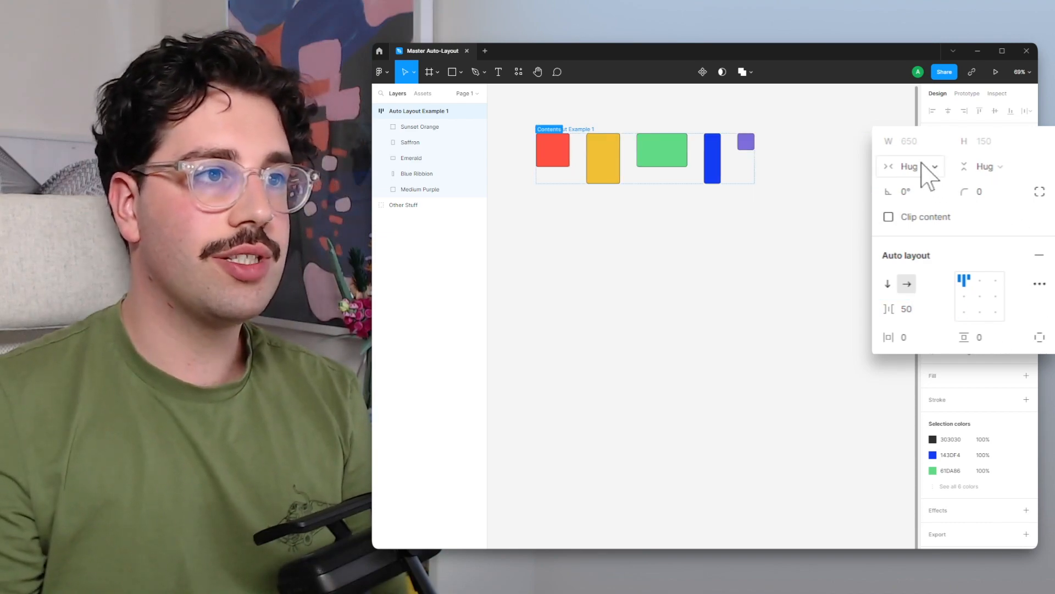
# Step: Switch the auto layout frame to vertical direction and set its spacing between items to 75
pyautogui.click(890, 288)
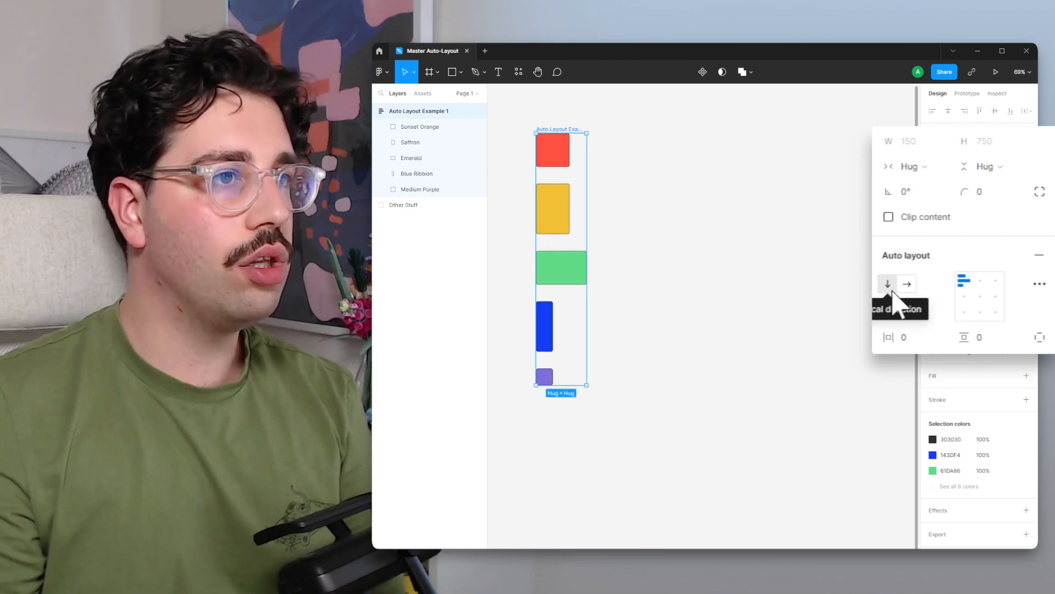
pyautogui.click(924, 310)
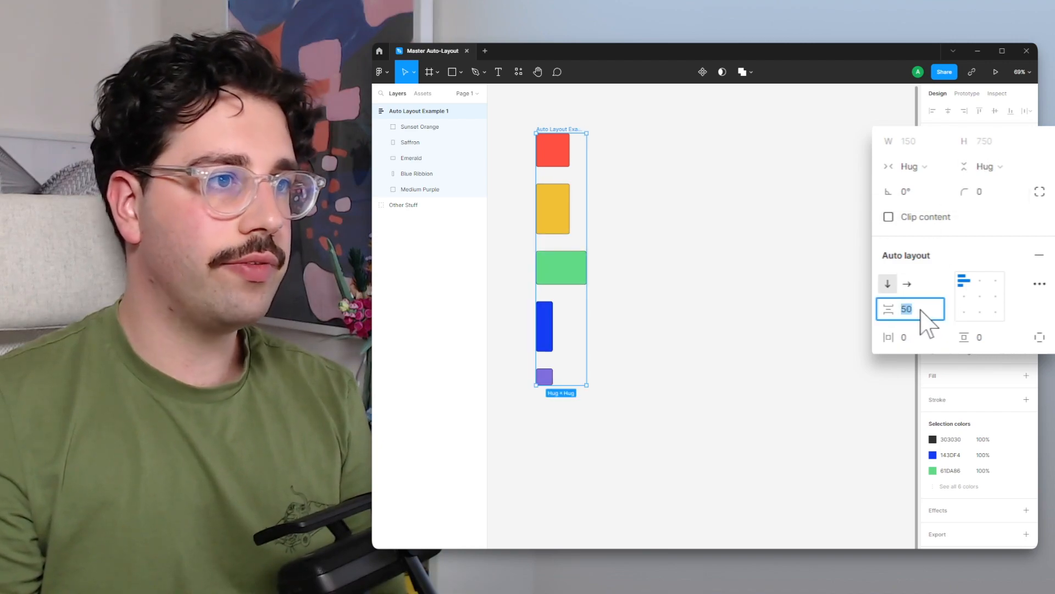
pyautogui.write('75')
pyautogui.press('Return')
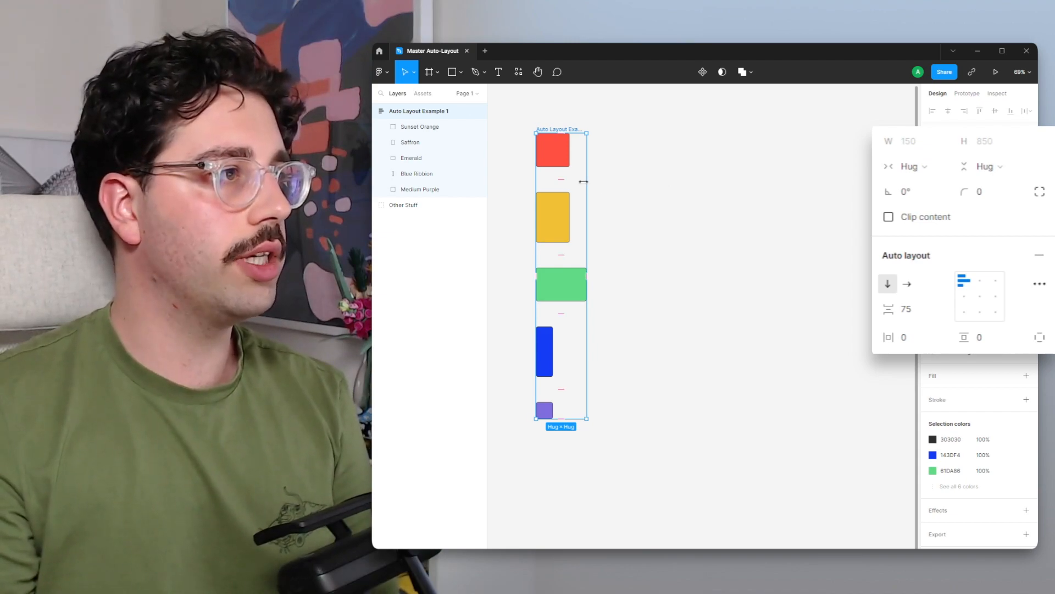
# Step: Widen the auto layout frame beyond its contents and set its fixed width to 500
pyautogui.moveTo(587, 180); pyautogui.dragTo(694, 168)
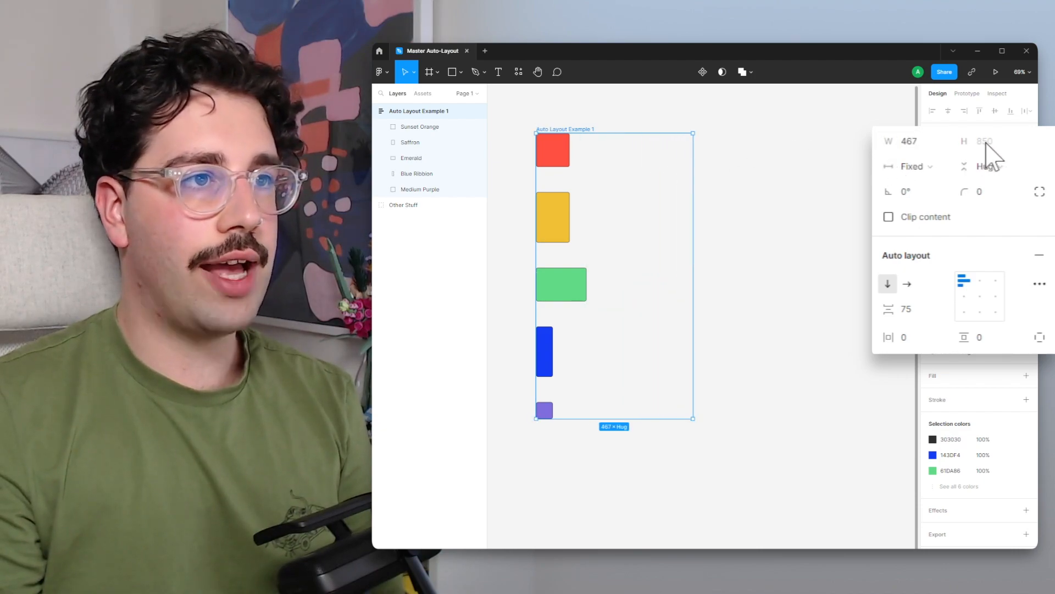
pyautogui.click(937, 143)
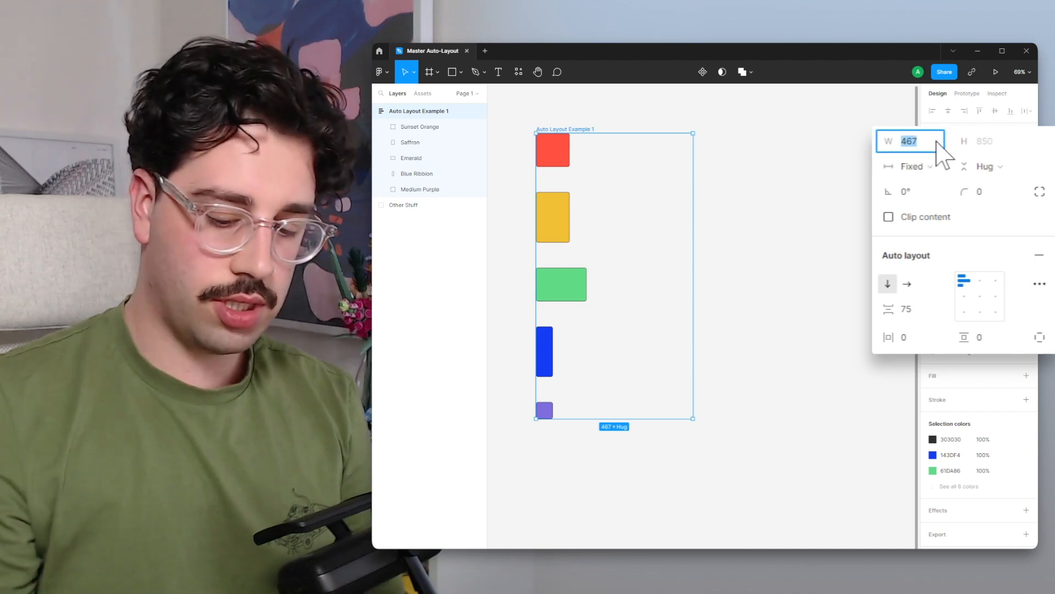
pyautogui.write('500')
pyautogui.press('Return')
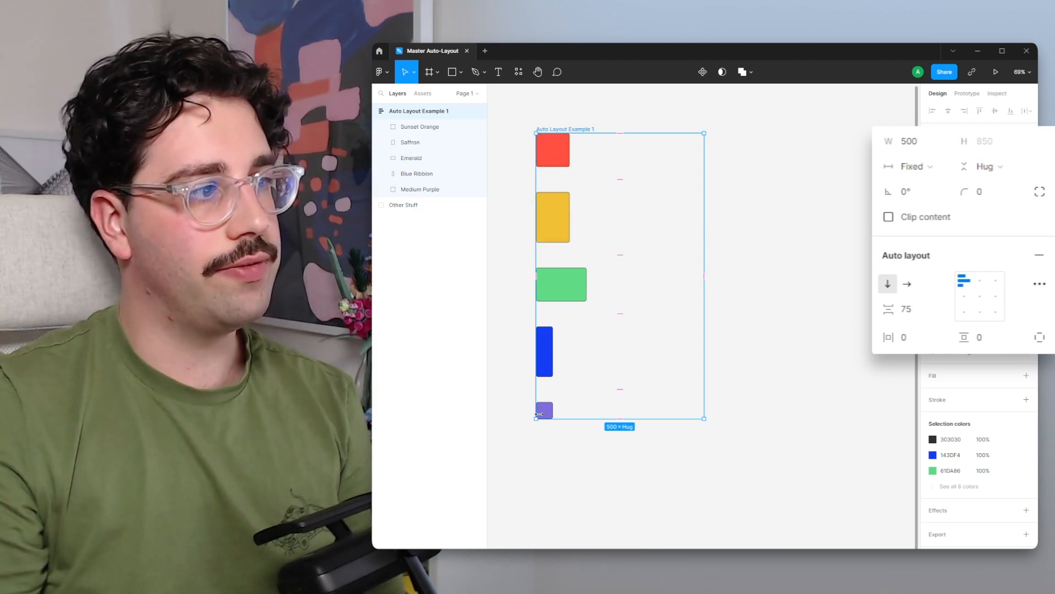
# Step: Extend the auto layout frame downwards past the last rectangle and set its fixed height to 1000
pyautogui.moveTo(586, 419); pyautogui.dragTo(589, 477)
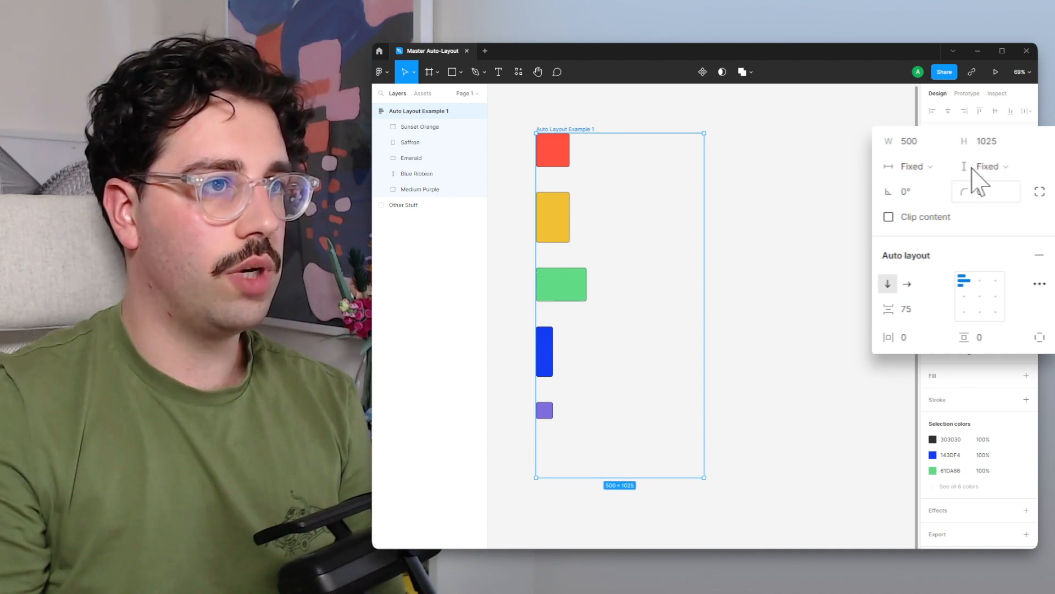
pyautogui.click(994, 141)
pyautogui.write('1000')
pyautogui.press('Return')
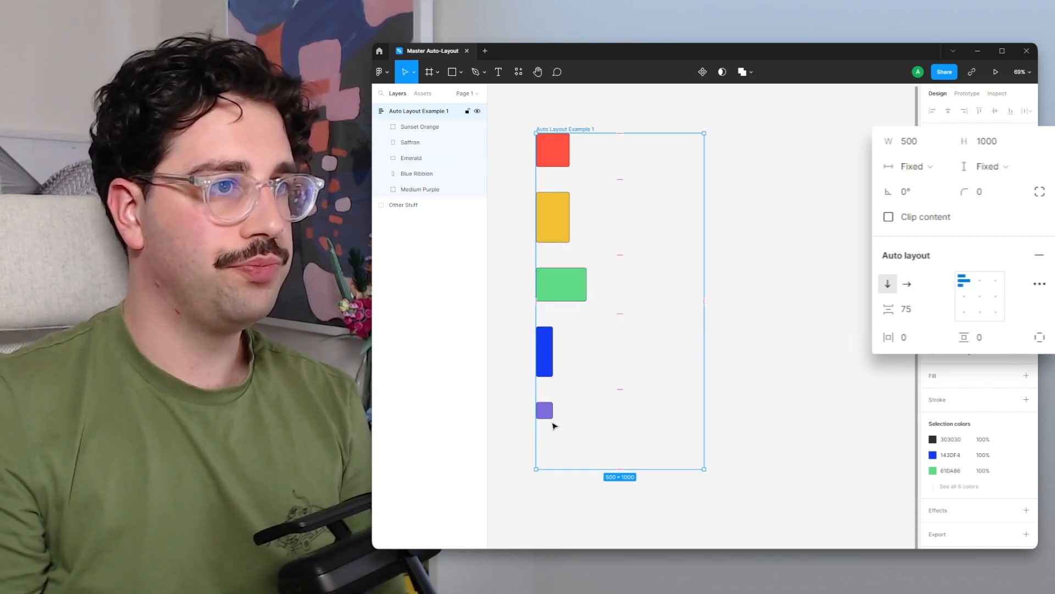
# Step: Try aligning the rectangles top right, bottom right and bottom left within the frame, and settle on centre alignment
pyautogui.click(998, 279)
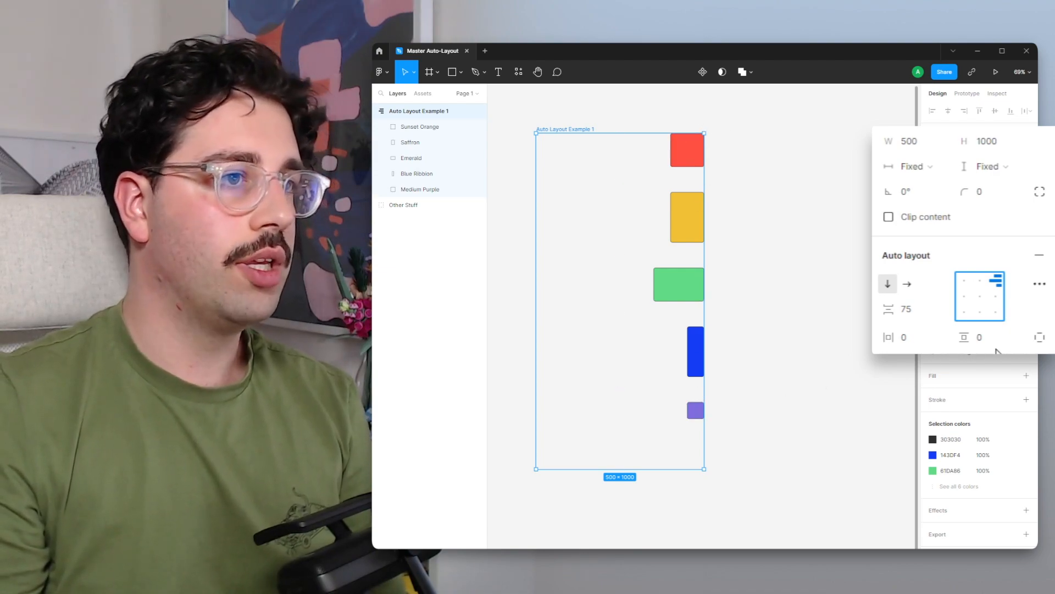
pyautogui.click(997, 312)
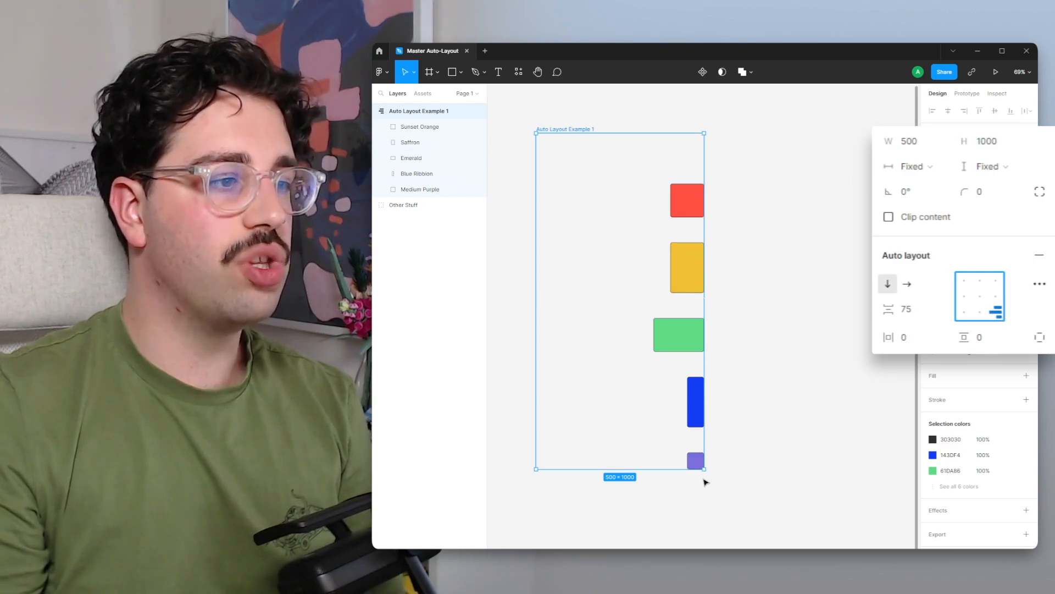
pyautogui.click(963, 311)
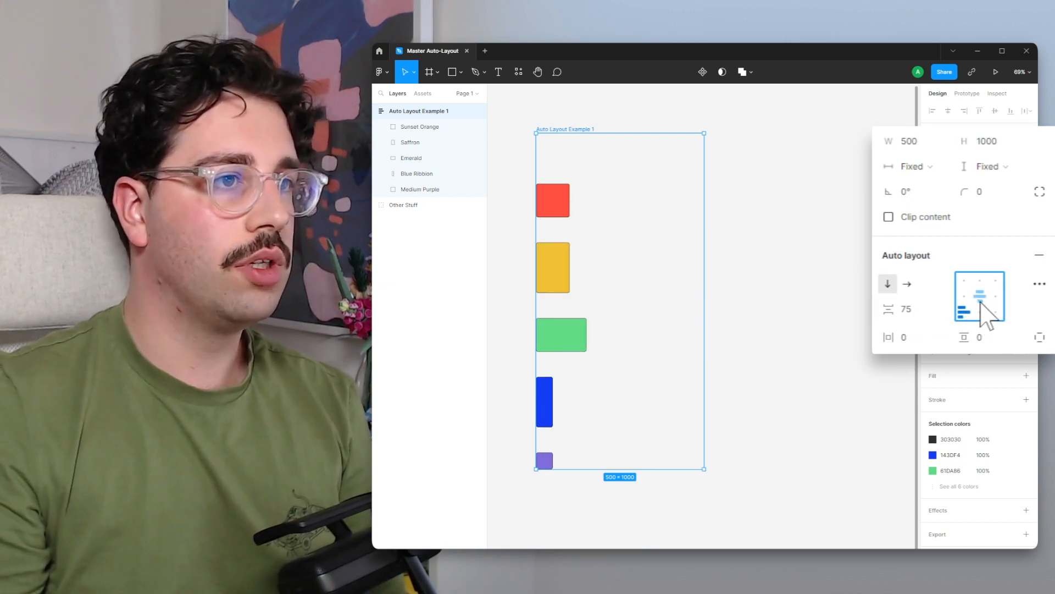
pyautogui.click(982, 301)
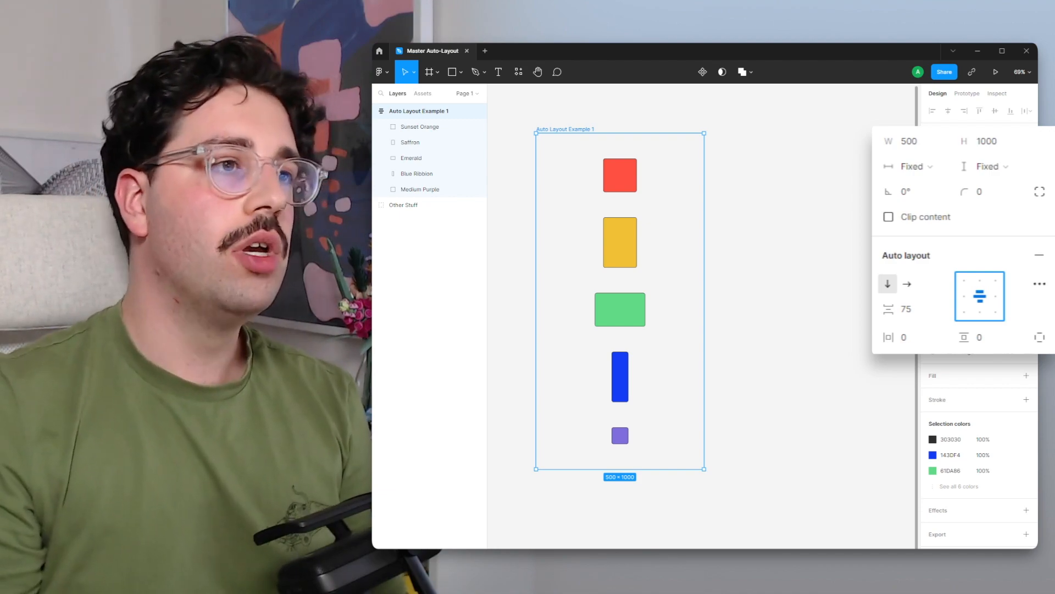
# Step: Set both the width and the height of the auto layout frame to hug contents
pyautogui.click(925, 168)
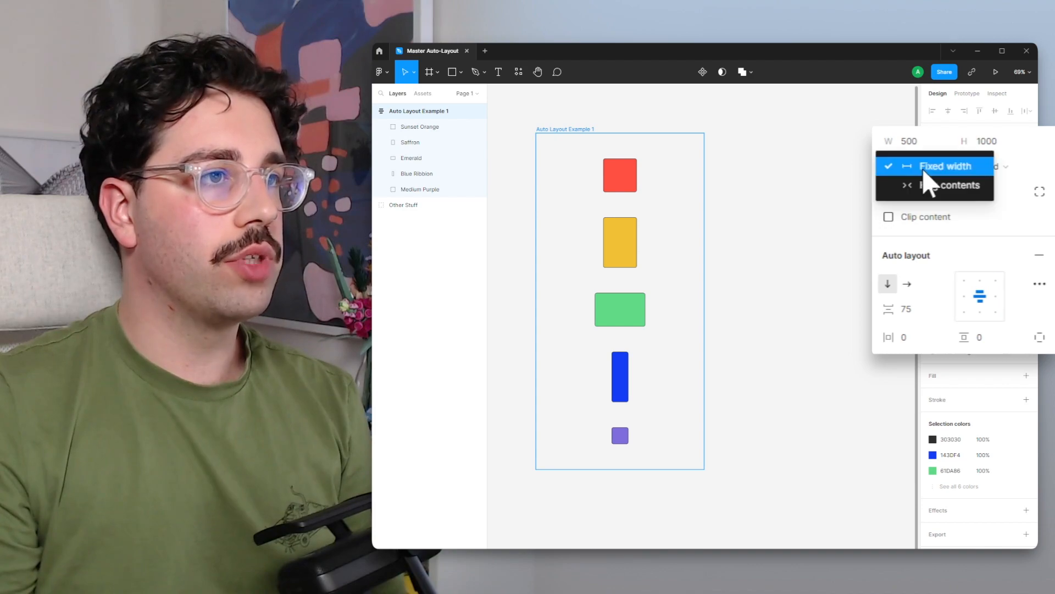
pyautogui.click(935, 186)
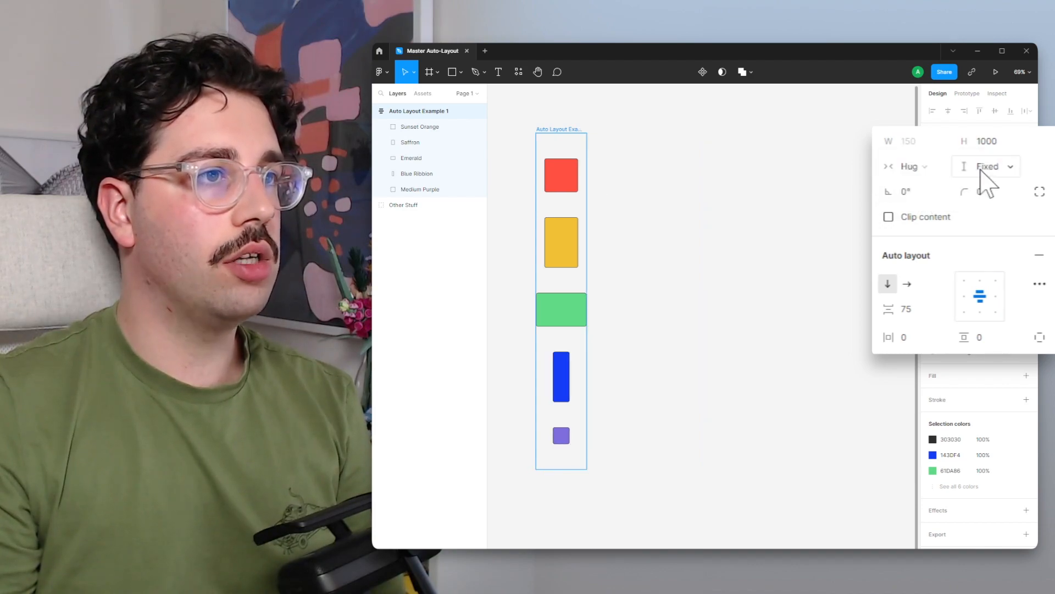
pyautogui.click(989, 167)
pyautogui.click(968, 187)
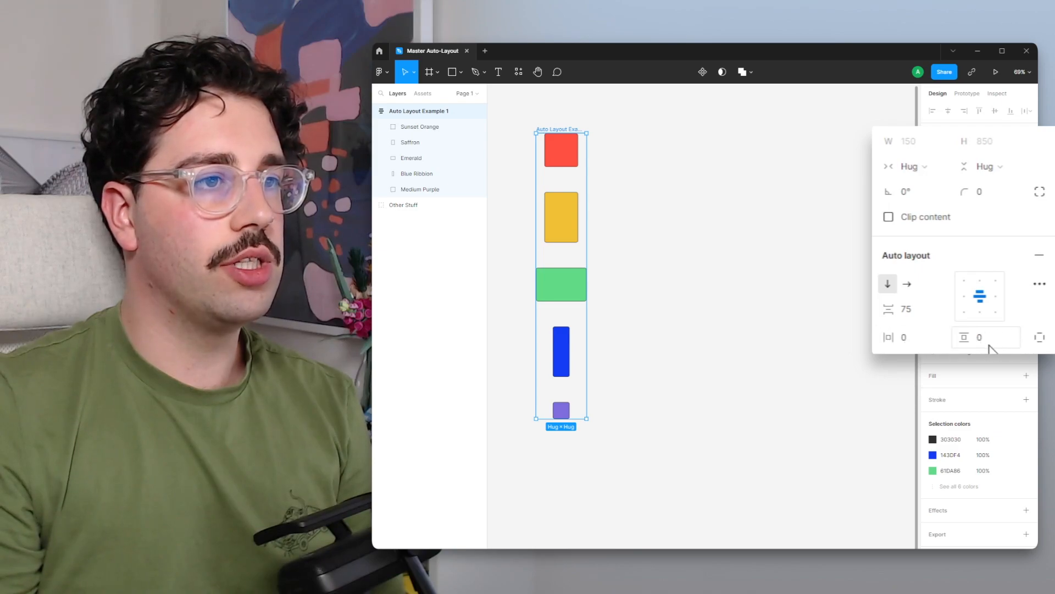
# Step: Set the auto layout frame's horizontal padding to 16 and its vertical padding to 50
pyautogui.click(933, 337)
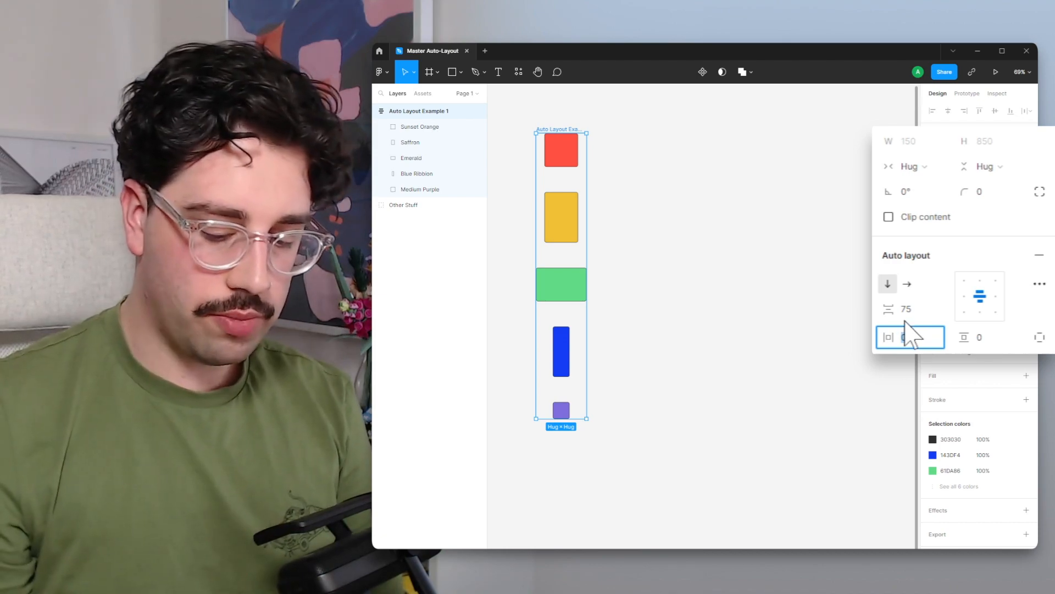
pyautogui.write('16')
pyautogui.press('Return')
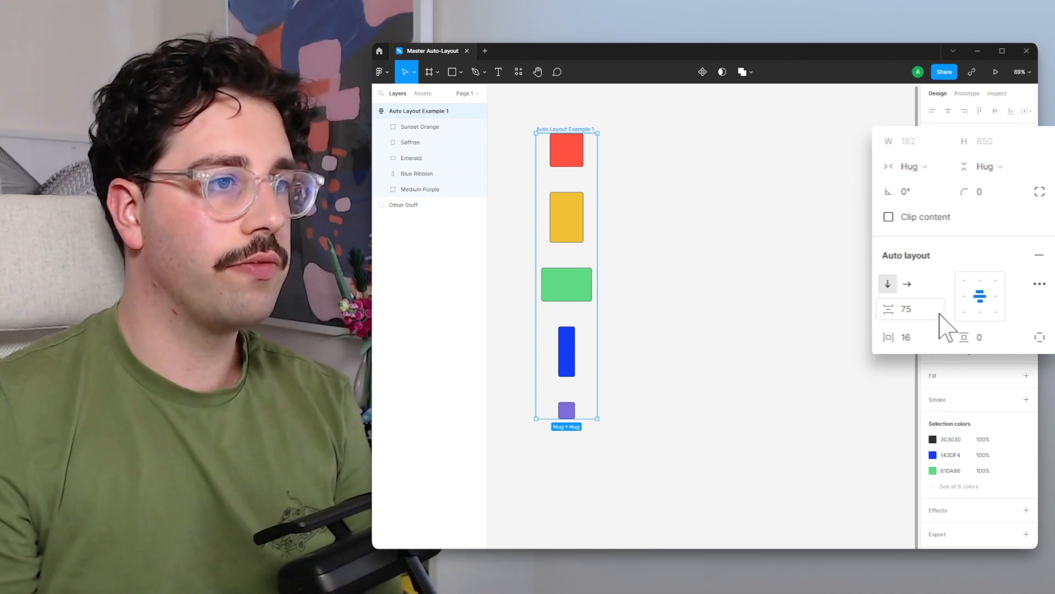
pyautogui.click(990, 332)
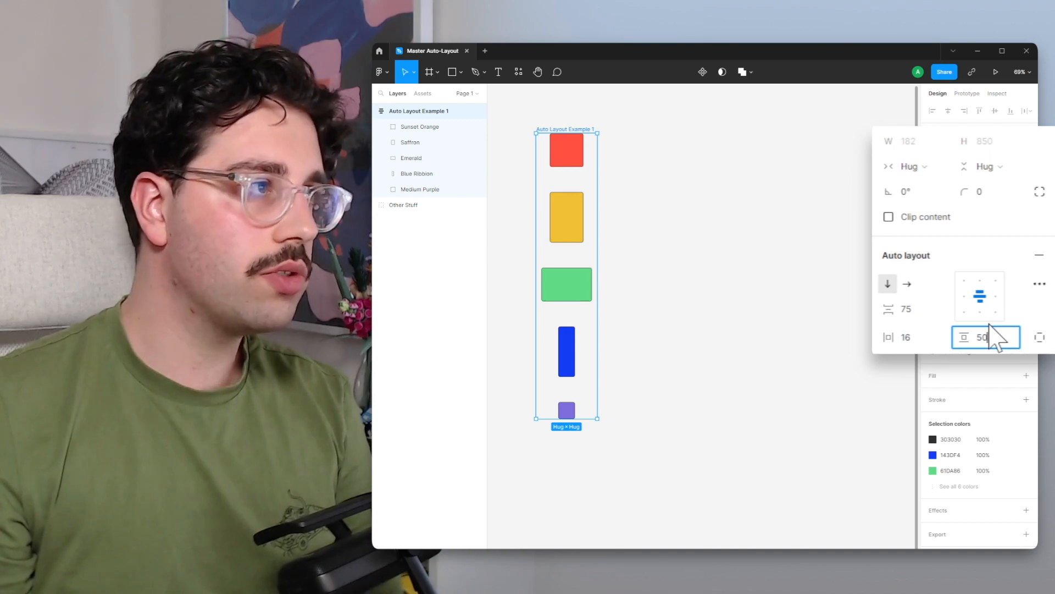
pyautogui.press('Return')
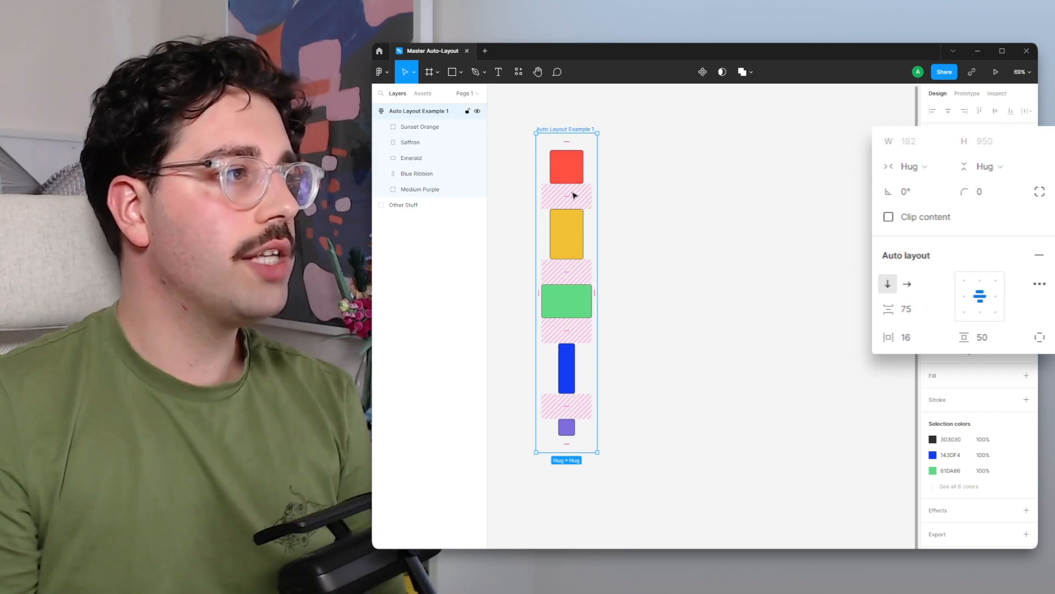
# Step: Adjust the item spacing to 77 and the top and bottom padding to 66 and 78 directly on the canvas
pyautogui.moveTo(566, 195); pyautogui.dragTo(572, 199)
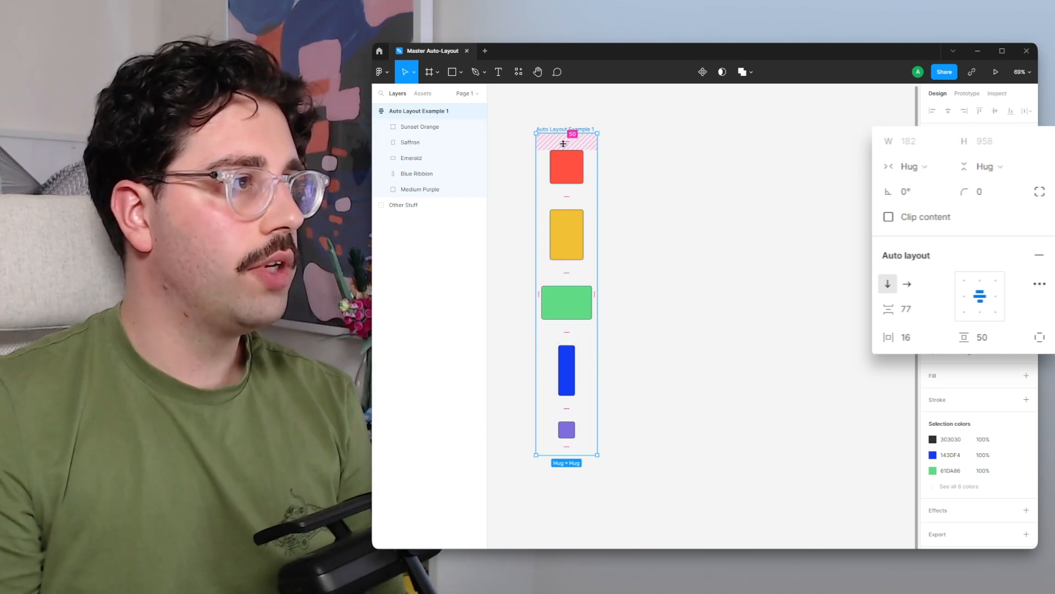
pyautogui.moveTo(569, 142)
pyautogui.mouseDown()
pyautogui.moveTo(569, 133)
pyautogui.moveTo(576, 148)
pyautogui.mouseUp()
pyautogui.moveTo(564, 454); pyautogui.dragTo(579, 464)
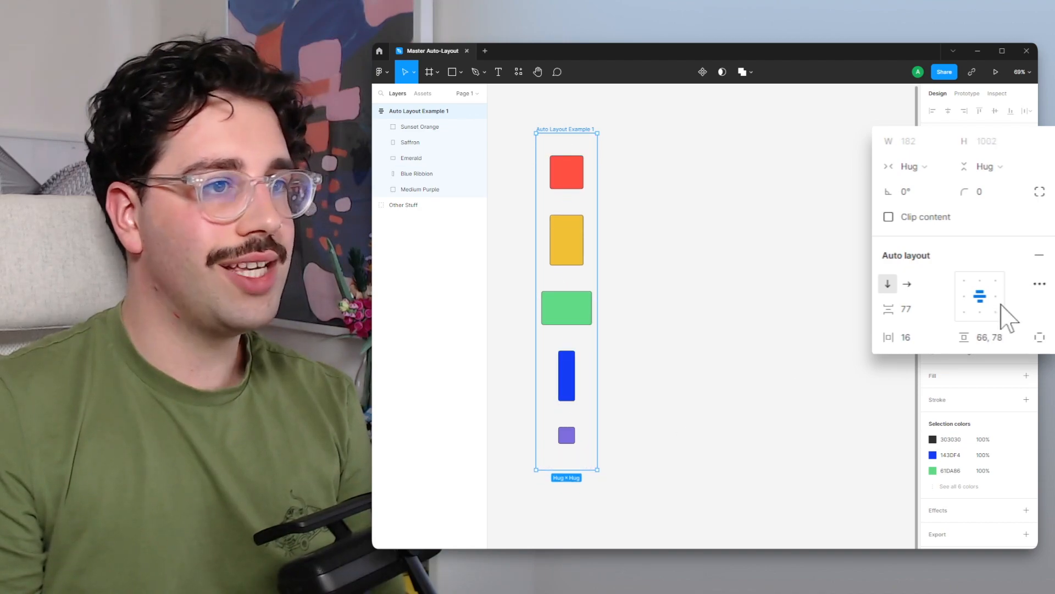
# Step: Set the auto layout frame's vertical padding to an even 70
pyautogui.click(991, 346)
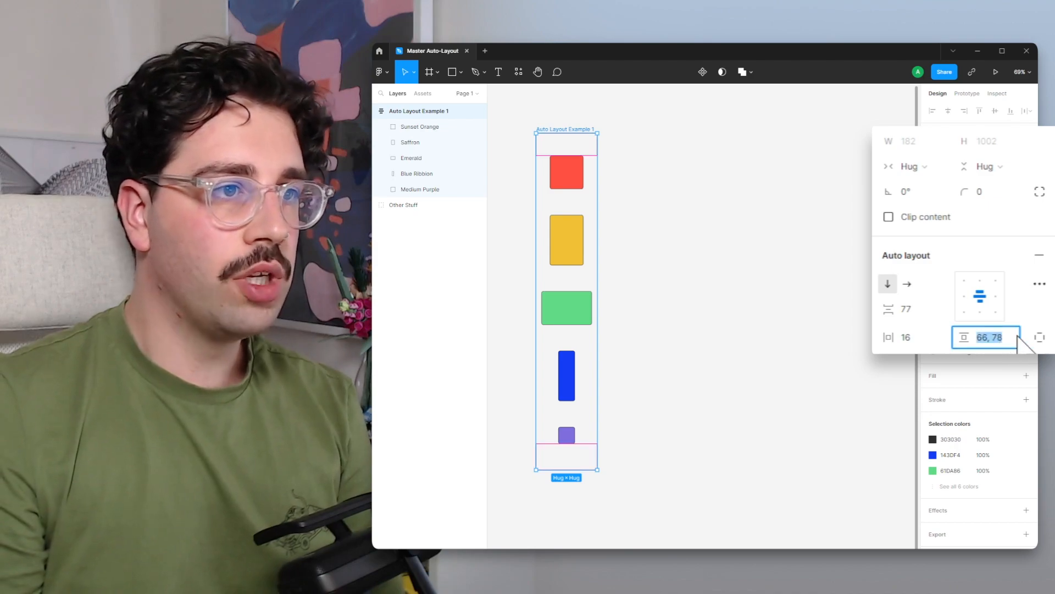
pyautogui.write('70')
pyautogui.press('Return')
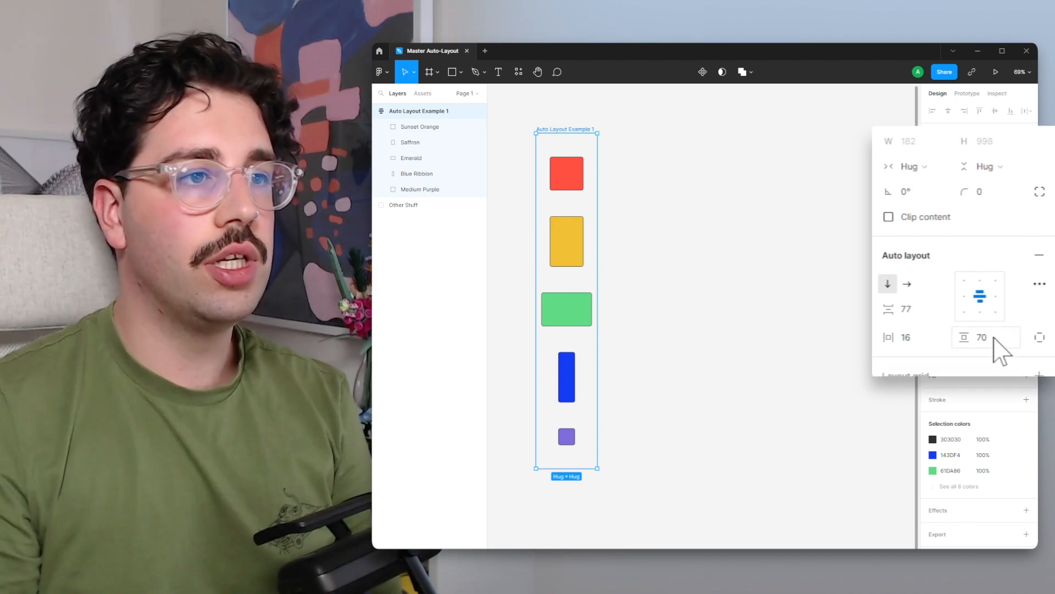
# Step: Switch the frame to individual padding per side, and set the left padding to 24 and the top padding to 0
pyautogui.click(1040, 337)
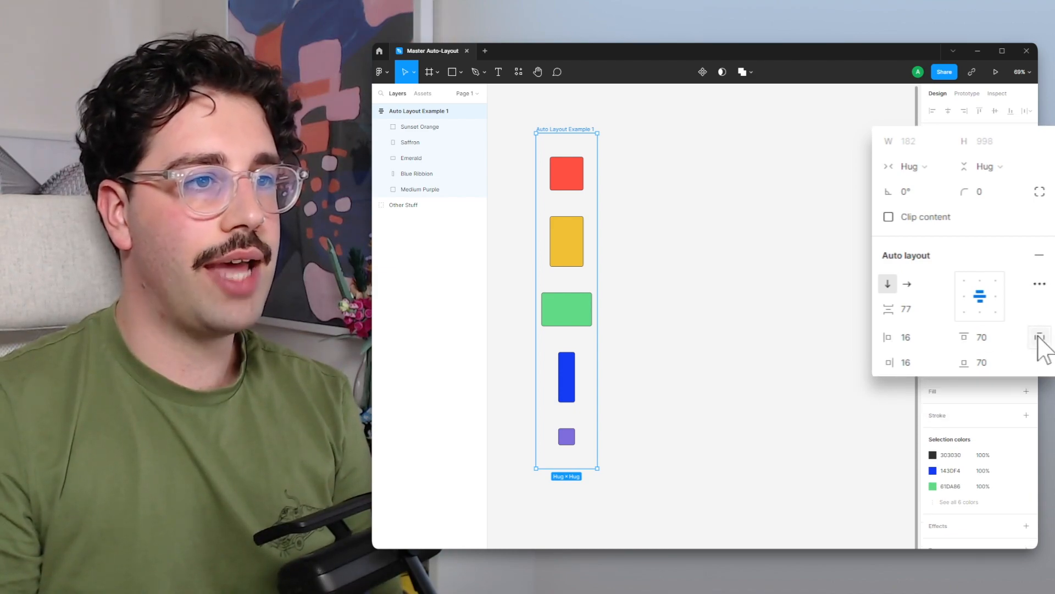
pyautogui.click(919, 342)
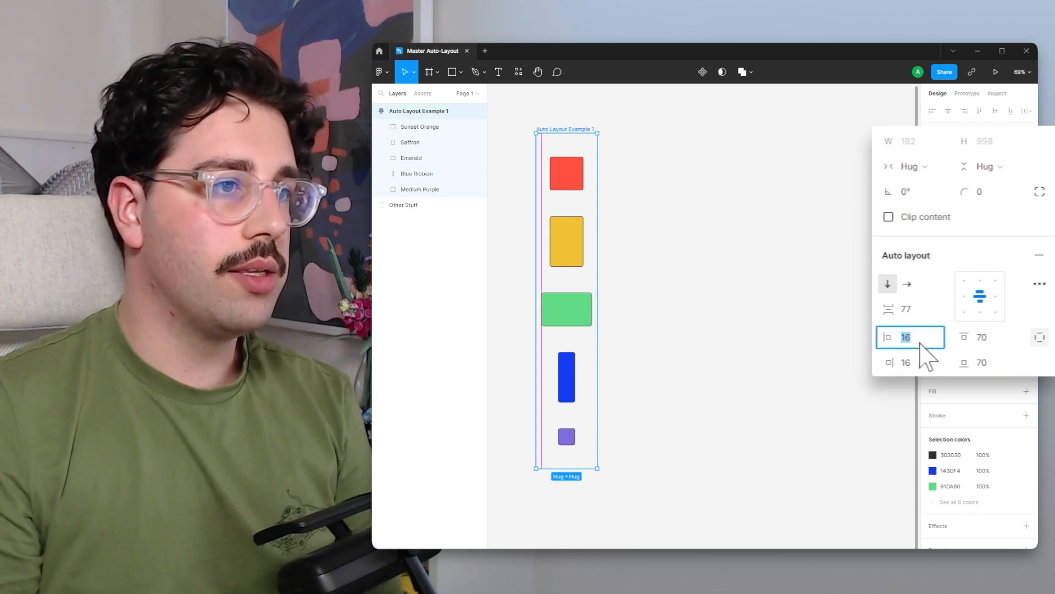
pyautogui.write('24')
pyautogui.press('Return')
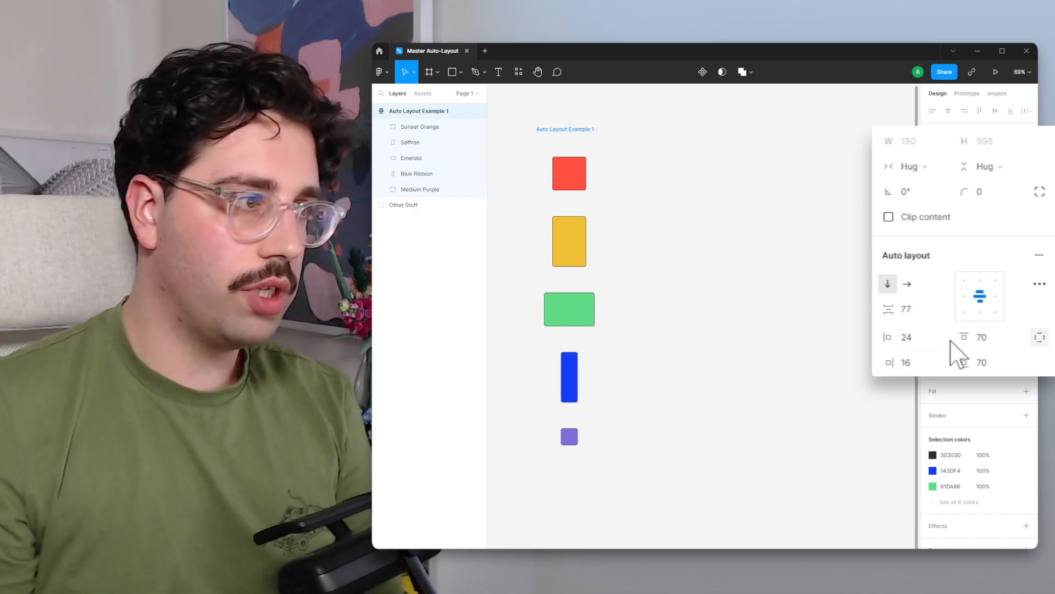
pyautogui.click(1004, 341)
pyautogui.write('0')
pyautogui.press('Return')
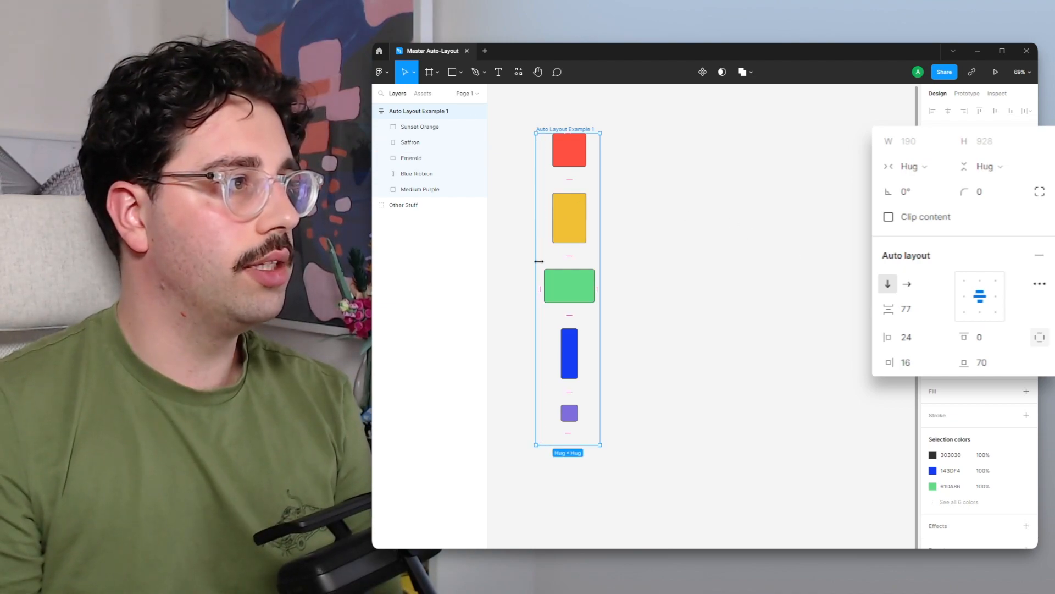
# Step: Increase the auto layout frame's left padding to 80
pyautogui.click(918, 347)
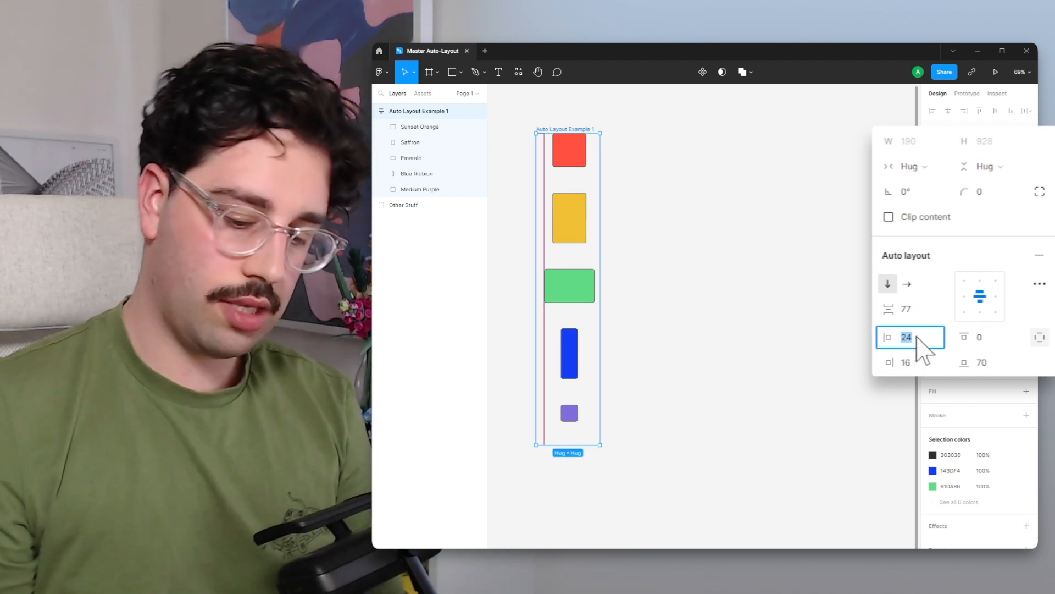
pyautogui.write('80')
pyautogui.press('Return')
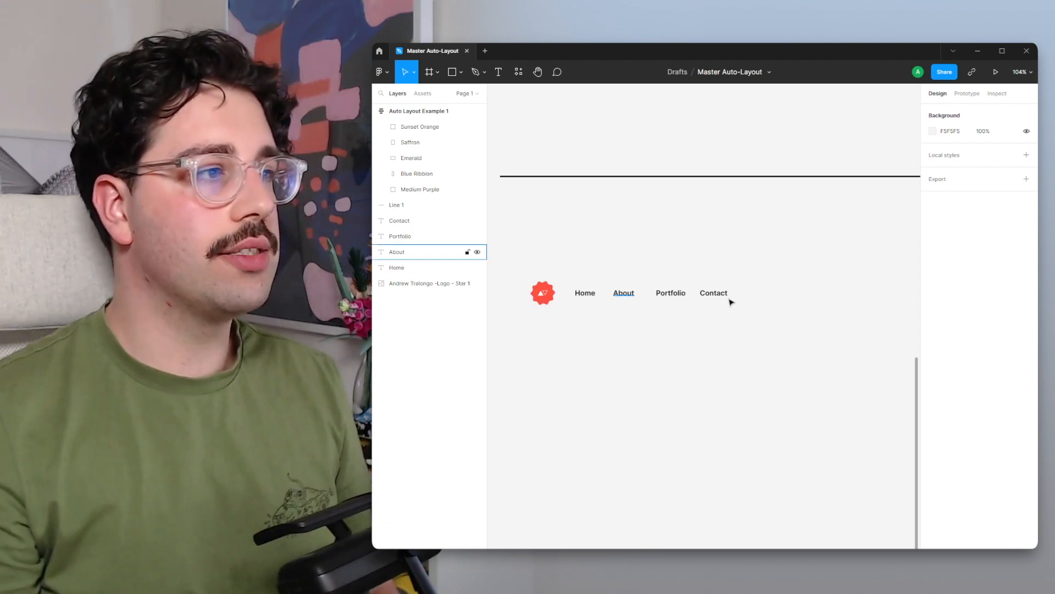
# Step: Group the logo and the Home, About, Portfolio and Contact labels, and apply auto layout to the group
pyautogui.moveTo(796, 388); pyautogui.dragTo(501, 266)
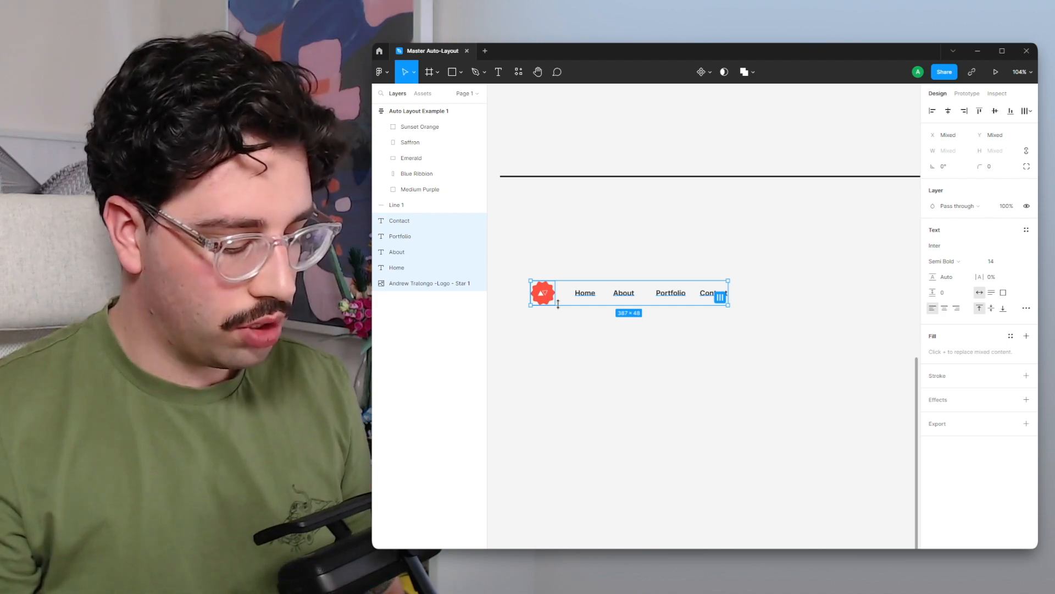
pyautogui.hotkey('ctrl', 'g')
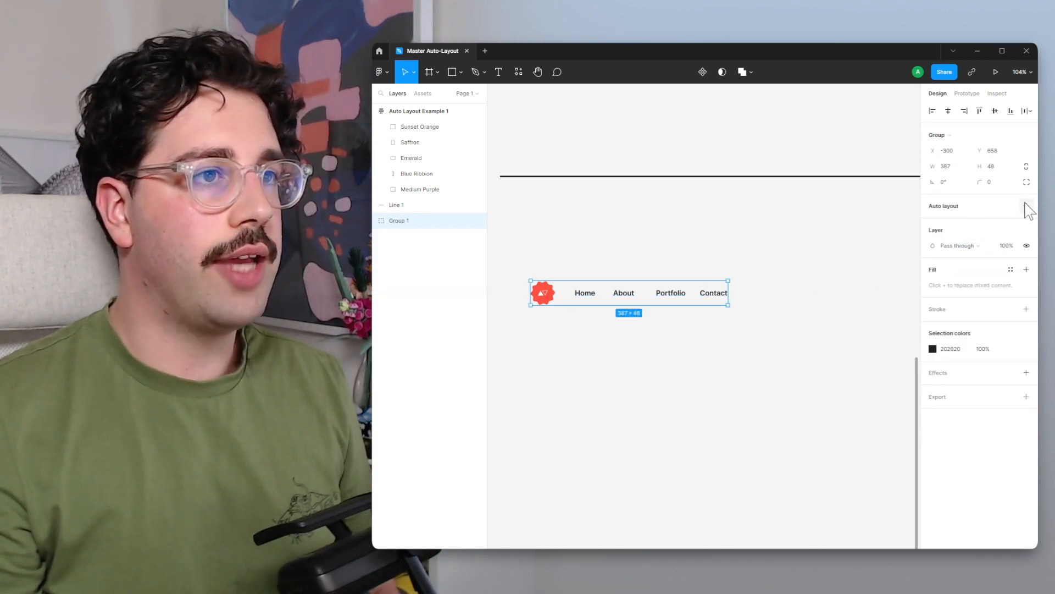
pyautogui.click(1025, 205)
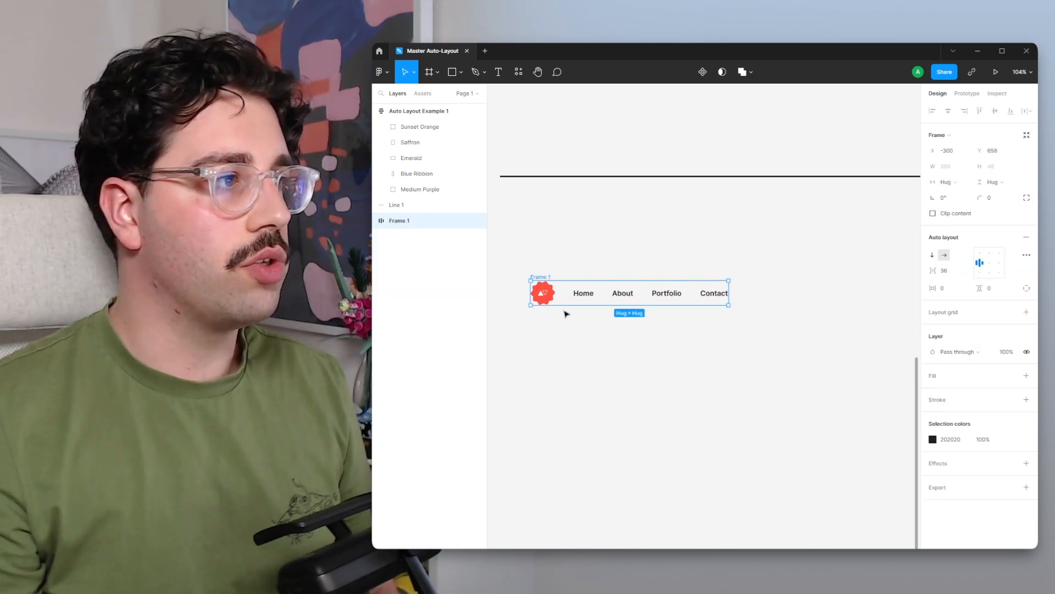
# Step: Set the spacing between the navigation items to 24
pyautogui.click(954, 273)
pyautogui.write('24')
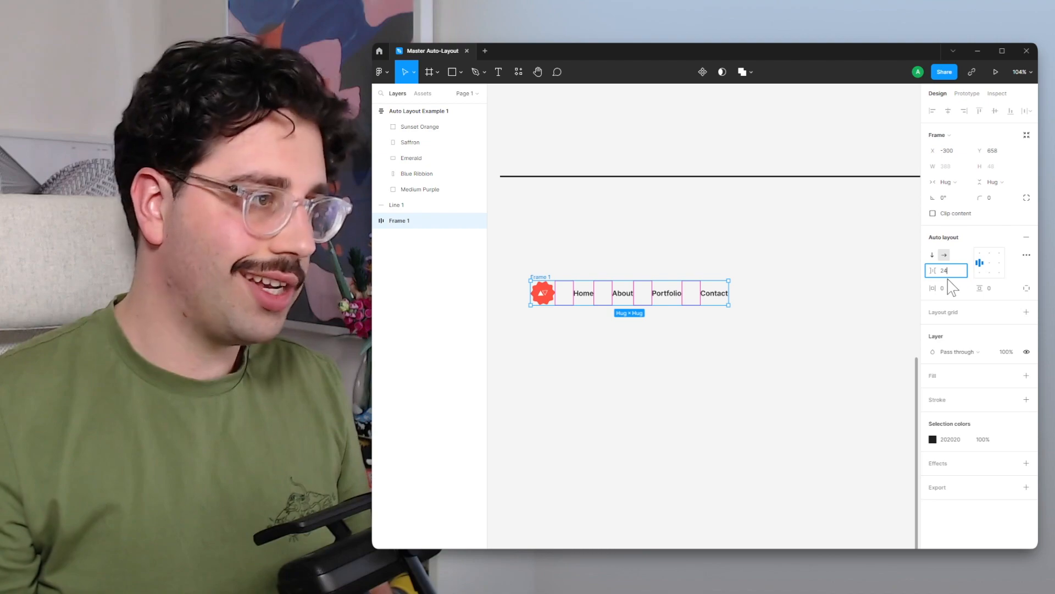
pyautogui.press('Return')
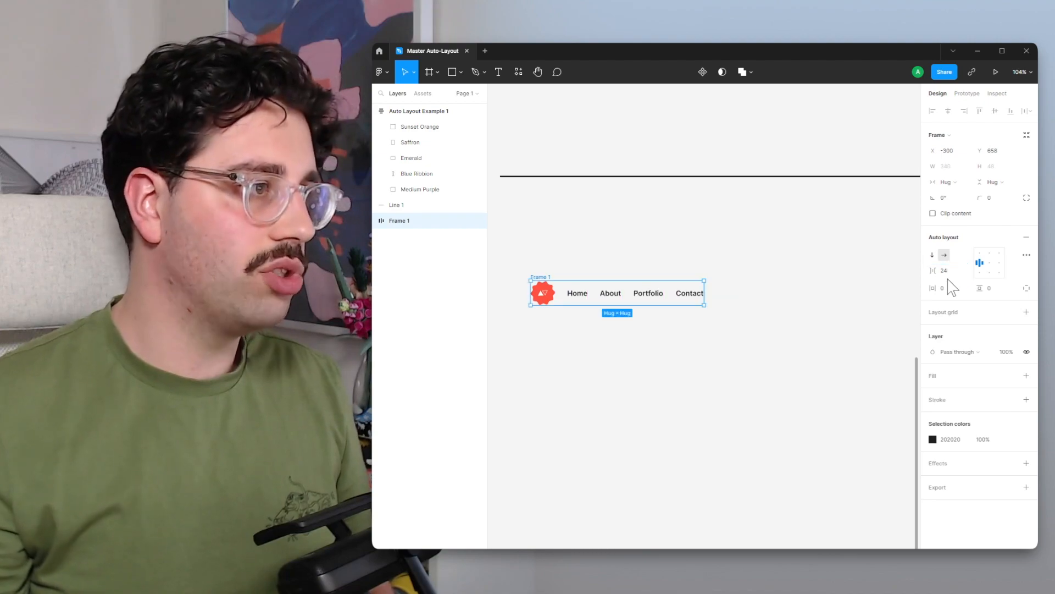
pyautogui.click(803, 314)
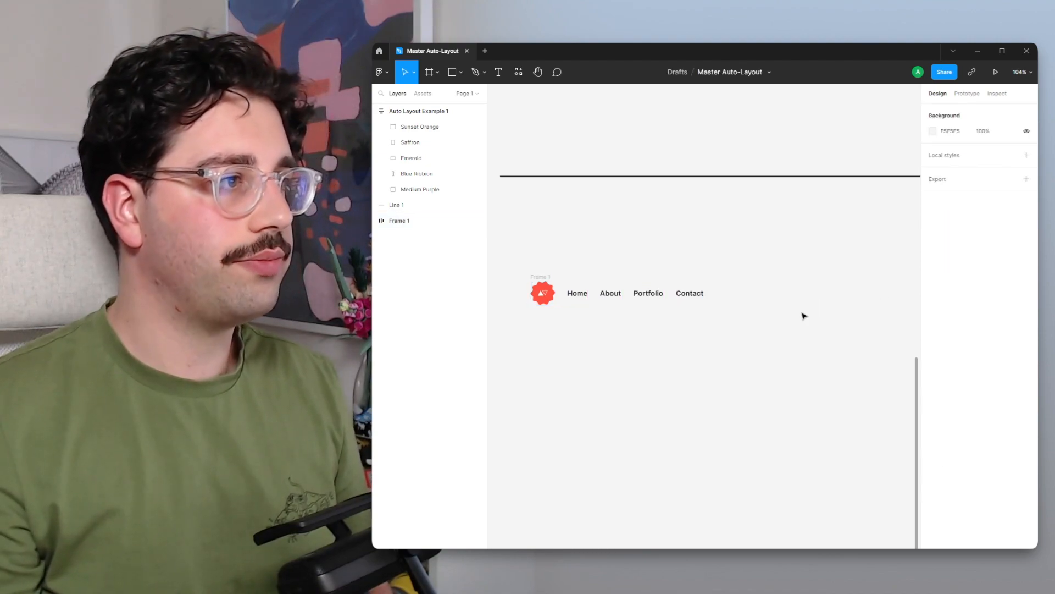
# Step: Rename the navigation frame as "Nav Bar - Desktop"
pyautogui.click(545, 277)
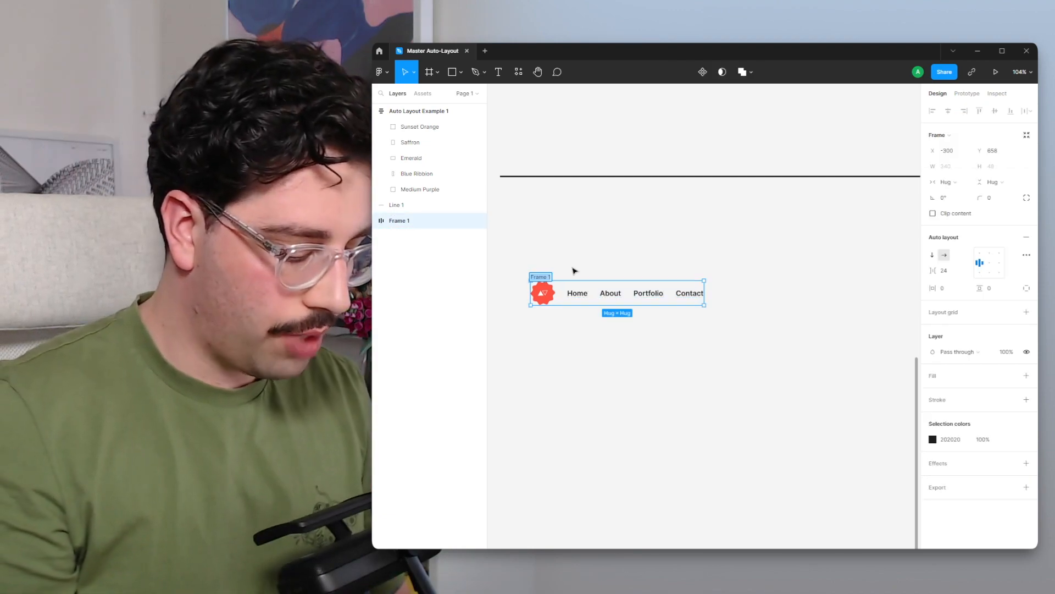
pyautogui.write('Nav Bar - De')
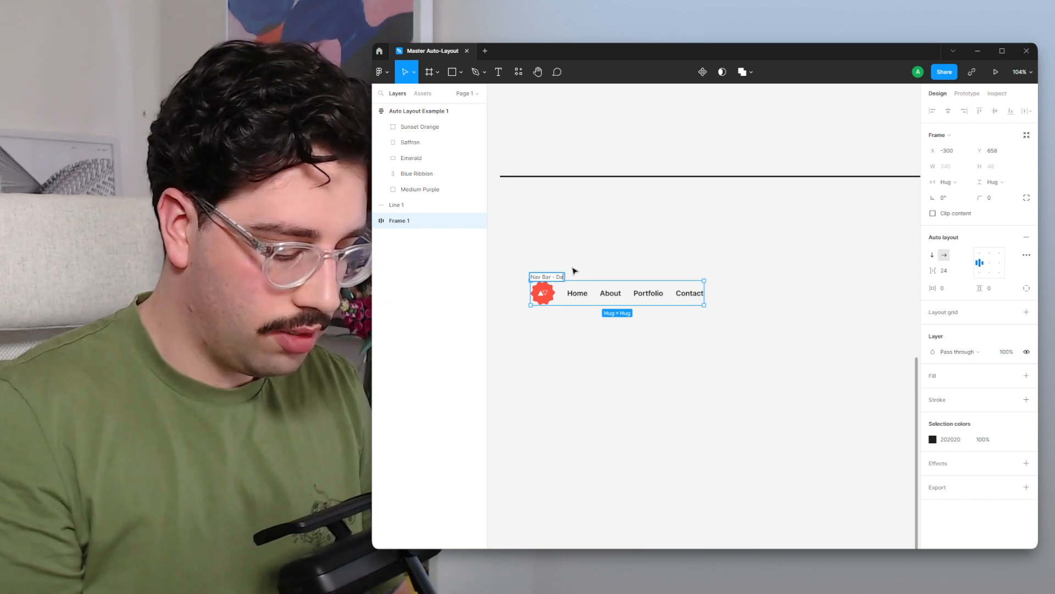
pyautogui.write('sktop')
pyautogui.press('Return')
pyautogui.click(597, 239)
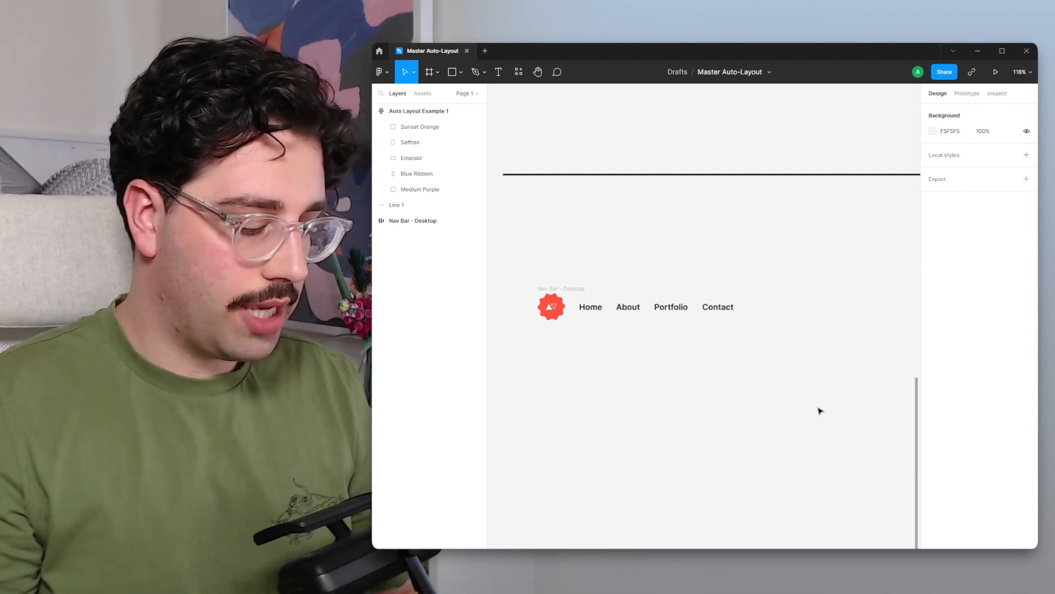
# Step: Draw a rectangle about 175 × 60 below the end of the nav bar and fill it with the document's yellow, F1C036
pyautogui.press('r')
pyautogui.moveTo(787, 373); pyautogui.dragTo(889, 407)
pyautogui.click(931, 247)
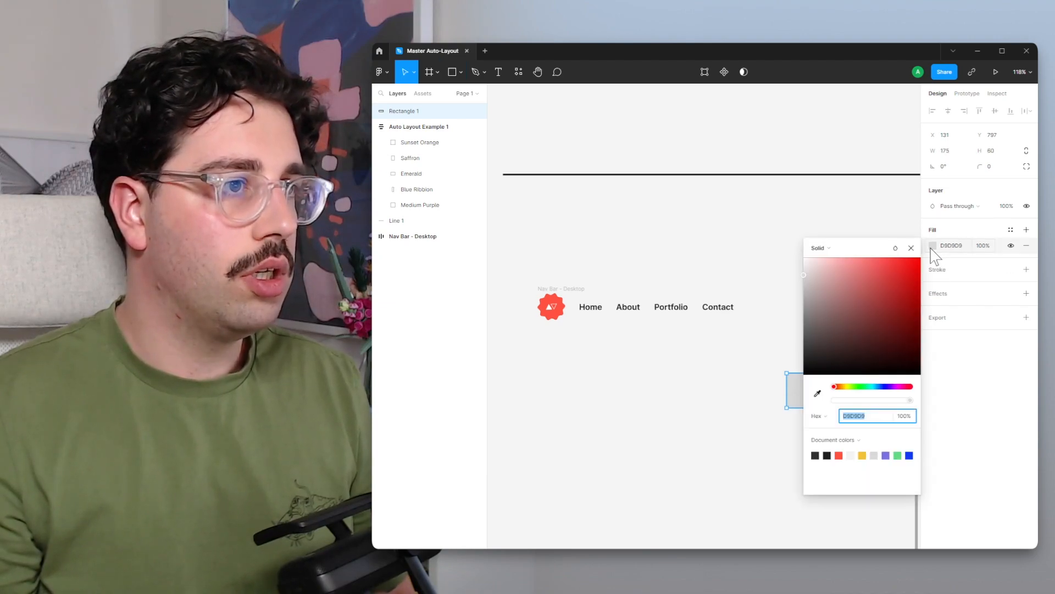
pyautogui.click(866, 456)
pyautogui.click(763, 471)
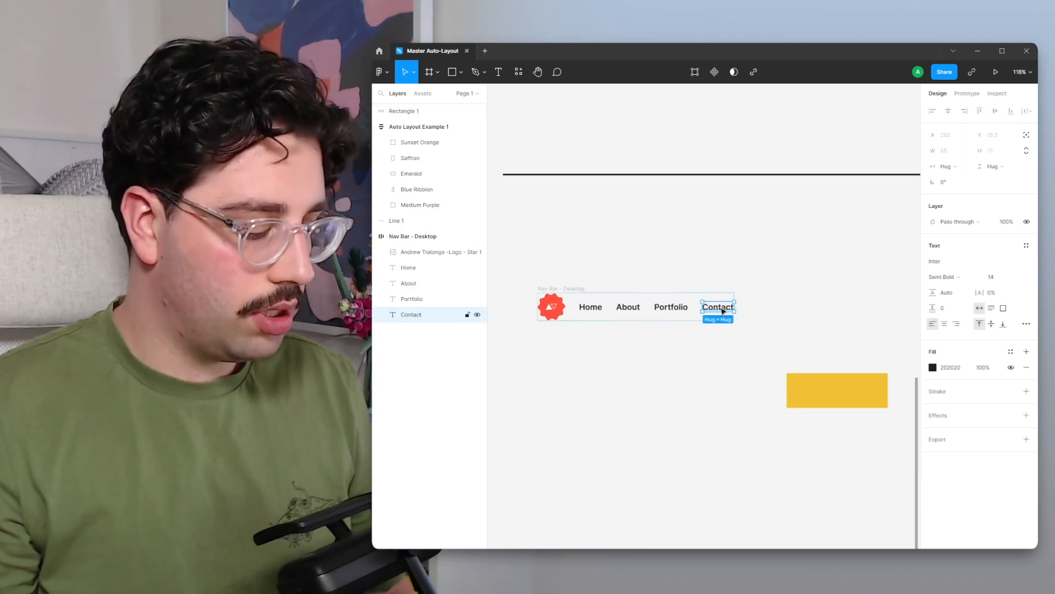
# Step: Duplicate the nav bar's Contact label and centre the copy on the yellow rectangle
pyautogui.click(793, 334)
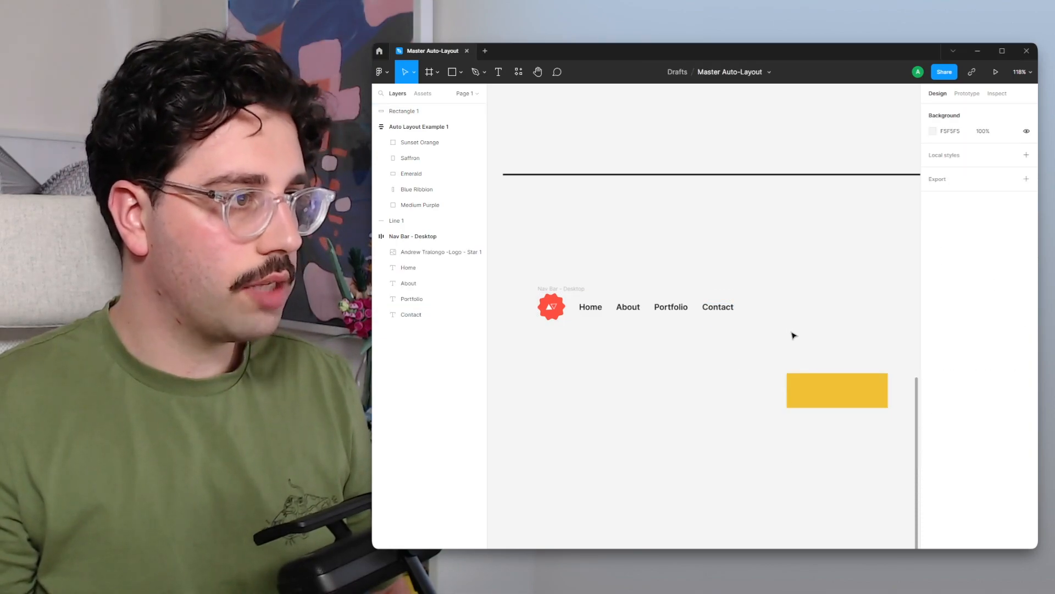
pyautogui.hotkey('ctrl', 'v')
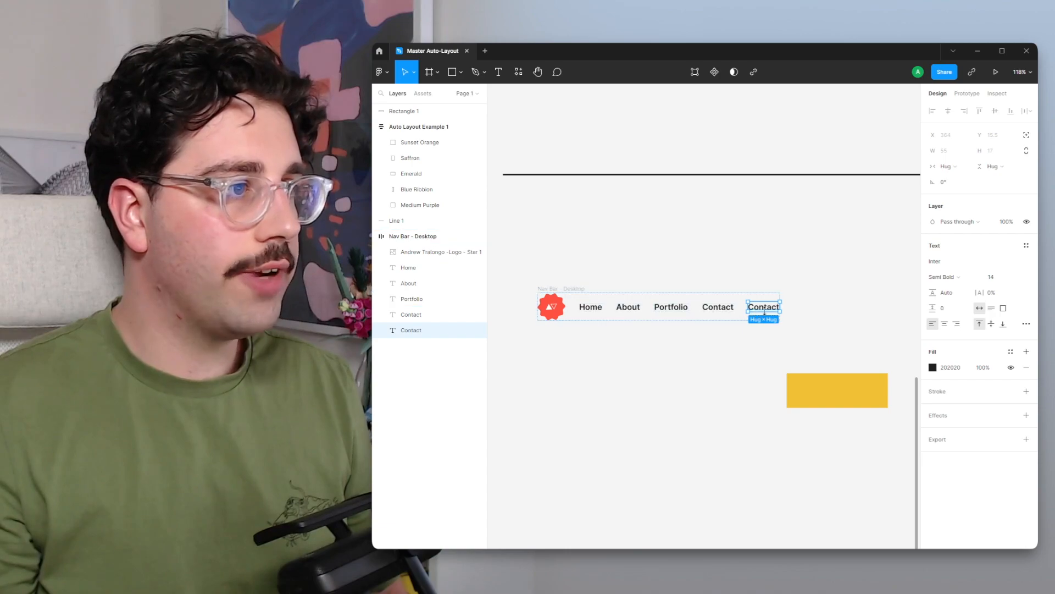
pyautogui.moveTo(775, 306); pyautogui.dragTo(821, 334)
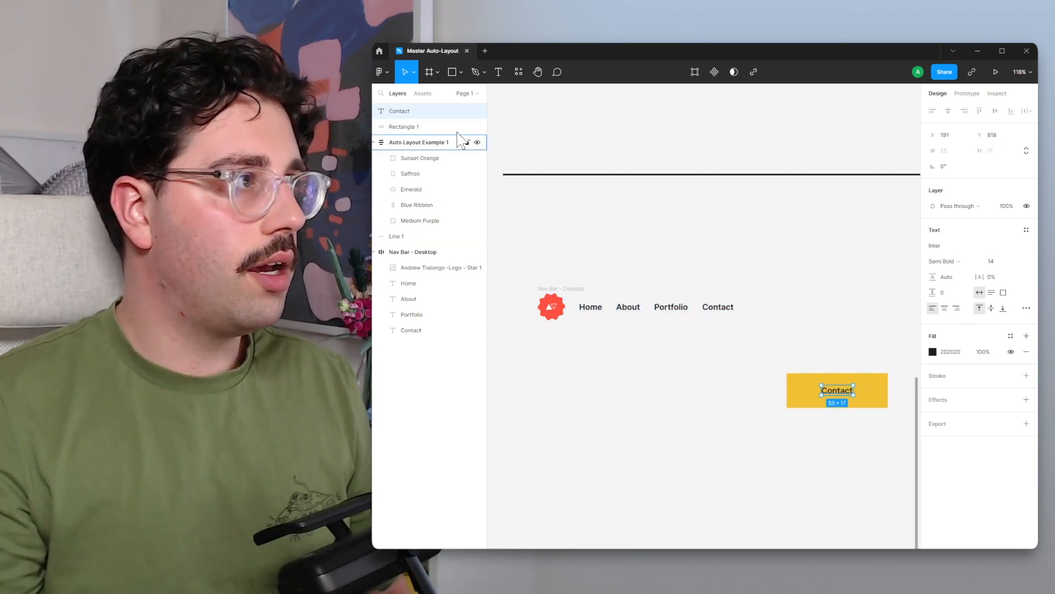
# Step: Rename the yellow rectangle's layer as "Button Background"
pyautogui.doubleClick(408, 128)
pyautogui.write('Bu')
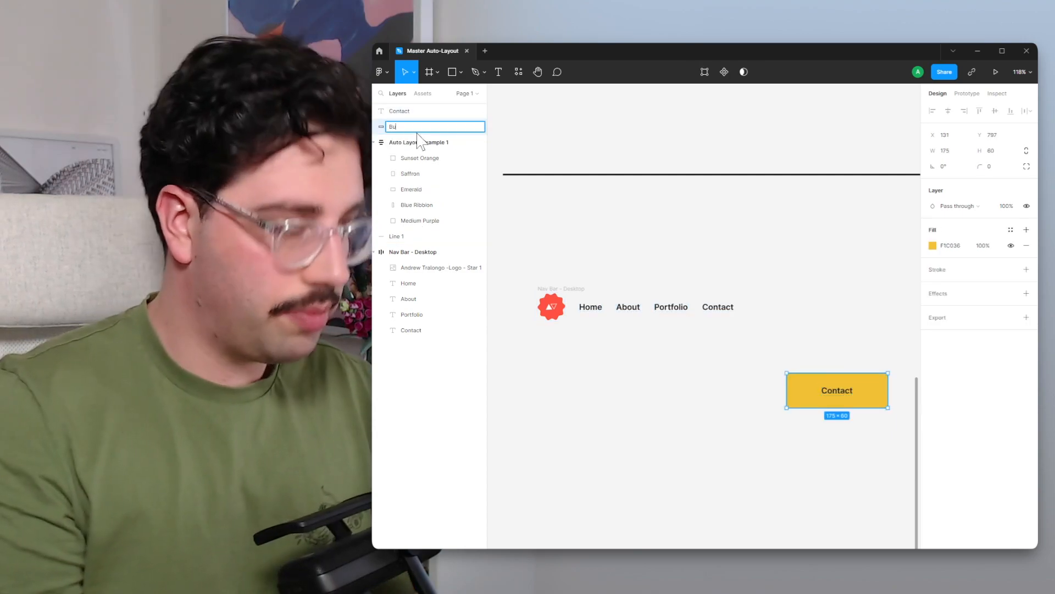
pyautogui.write('tton Backgroun')
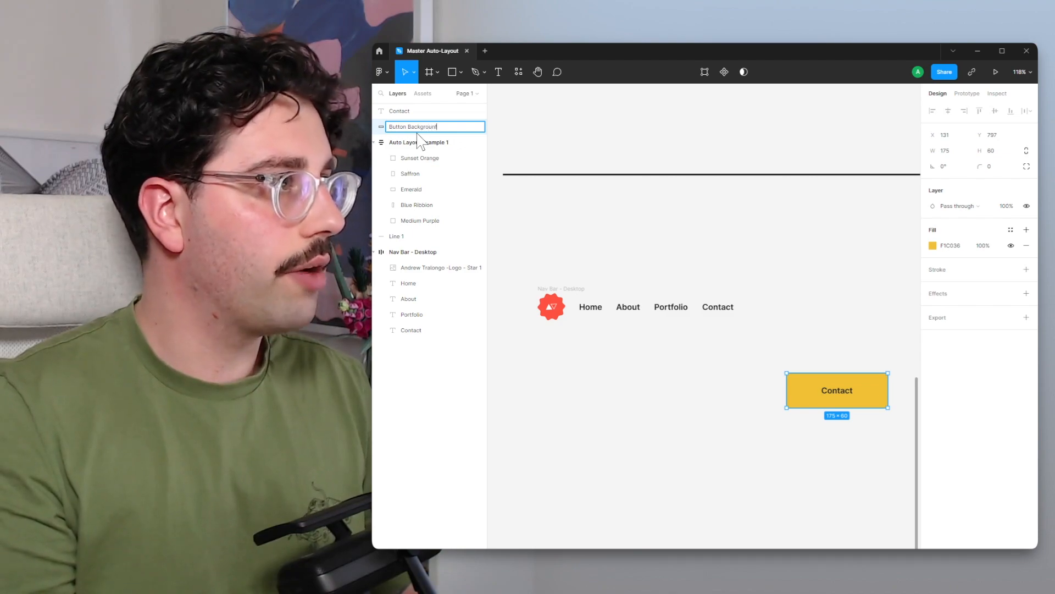
pyautogui.press('Return')
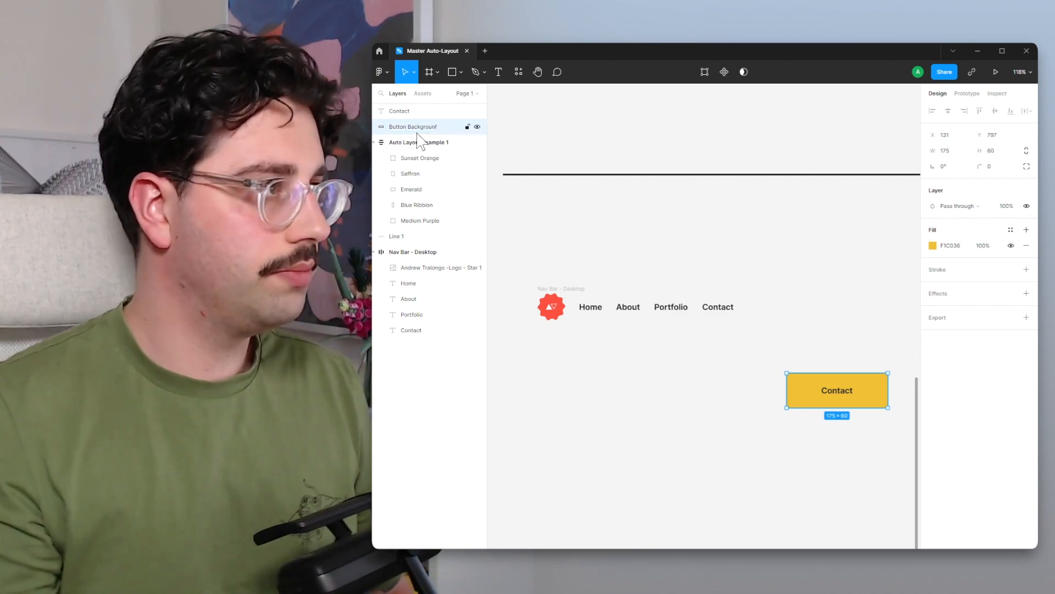
pyautogui.doubleClick(449, 127)
pyautogui.click(450, 125)
pyautogui.press('Return')
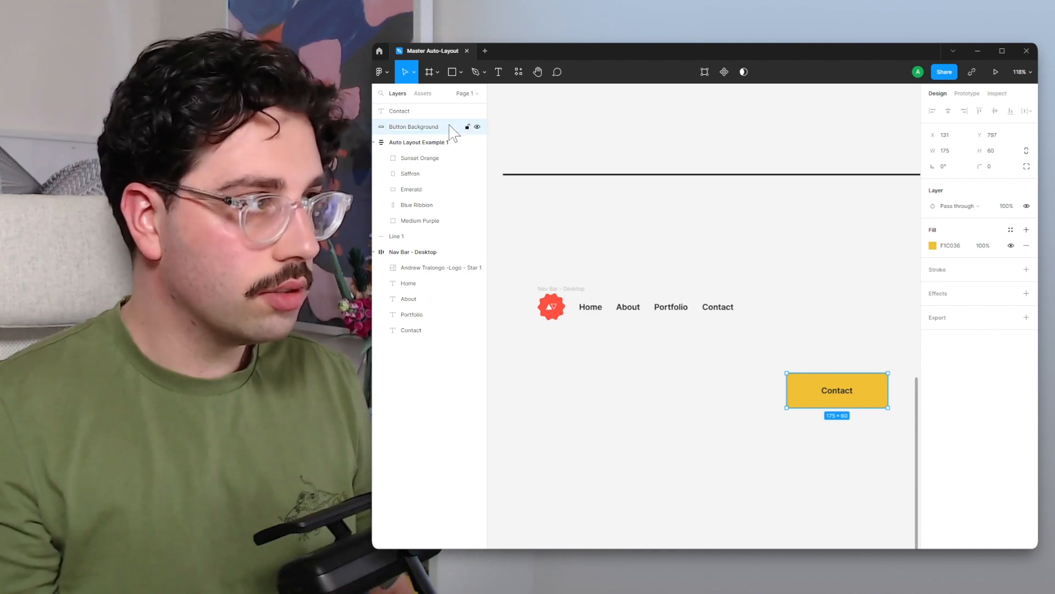
pyautogui.click(821, 343)
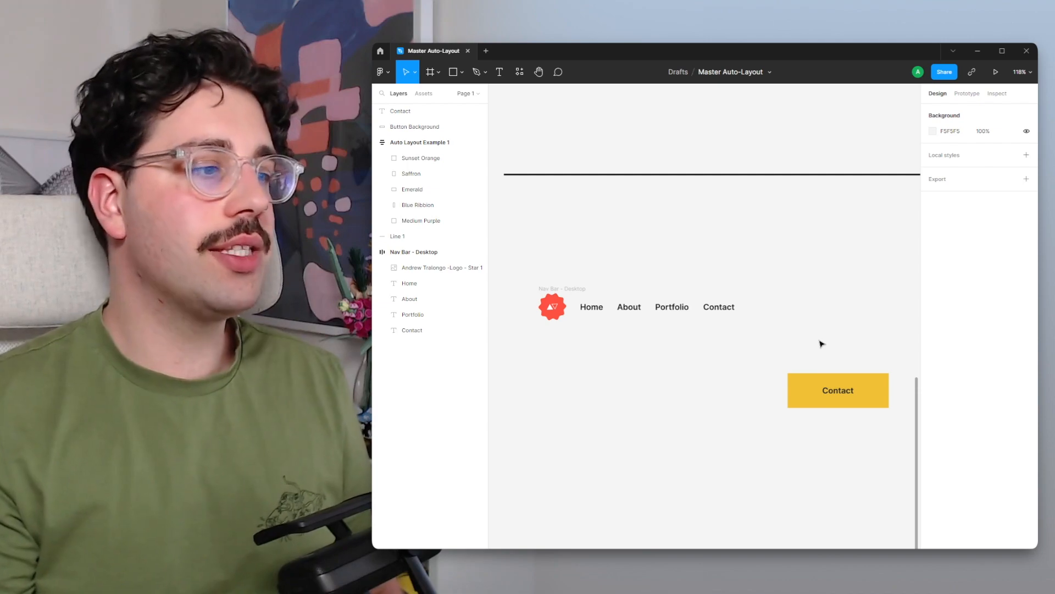
# Step: Group the Contact text with its yellow background, convert the group to auto layout, and expand its layer
pyautogui.moveTo(806, 342); pyautogui.dragTo(900, 427)
pyautogui.hotkey('ctrl', 'g')
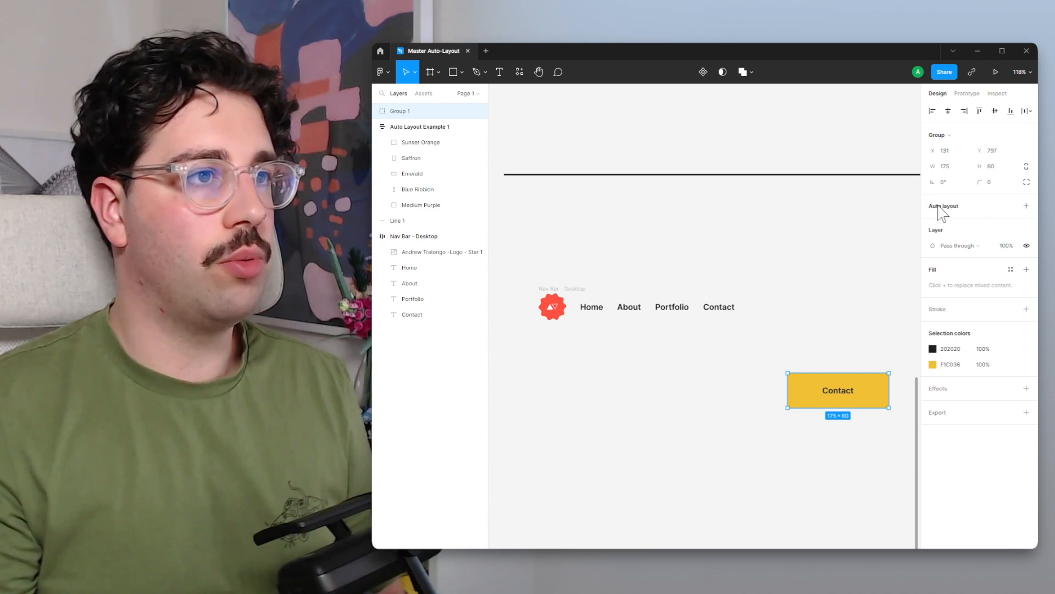
pyautogui.hotkey('shift', 'a')
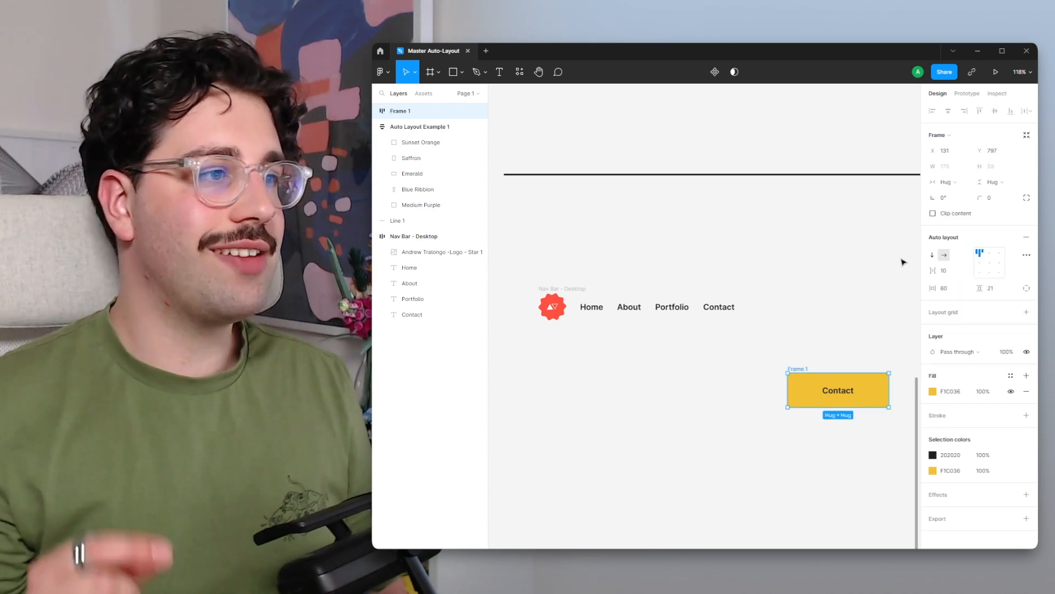
pyautogui.click(375, 111)
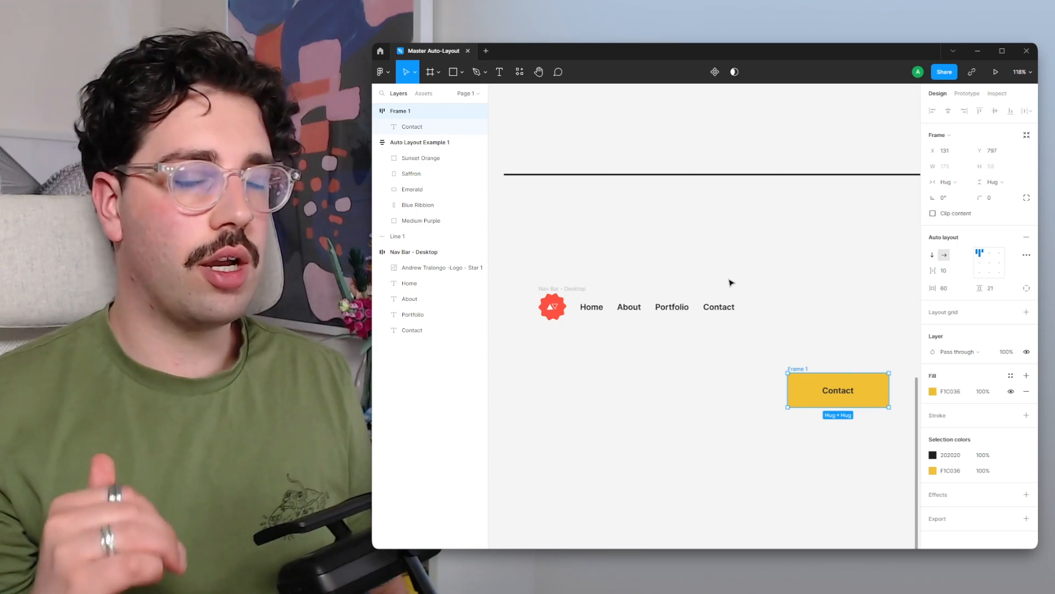
# Step: Rename the yellow button's auto layout frame as "Button Yellow"
pyautogui.moveTo(822, 325); pyautogui.dragTo(658, 298)
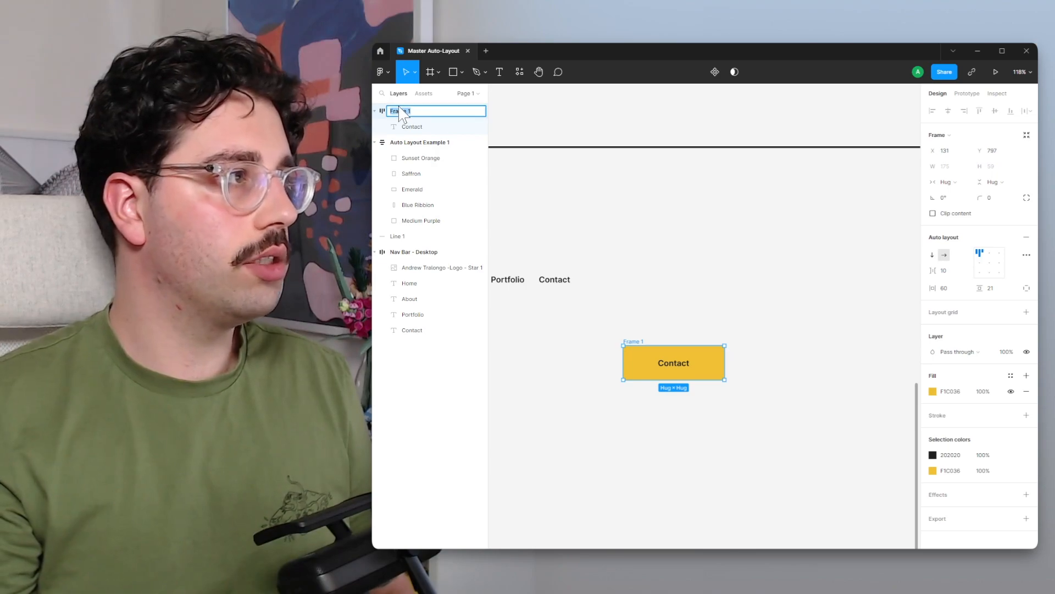
pyautogui.doubleClick(401, 112)
pyautogui.write('Button Yellow')
pyautogui.press('Return')
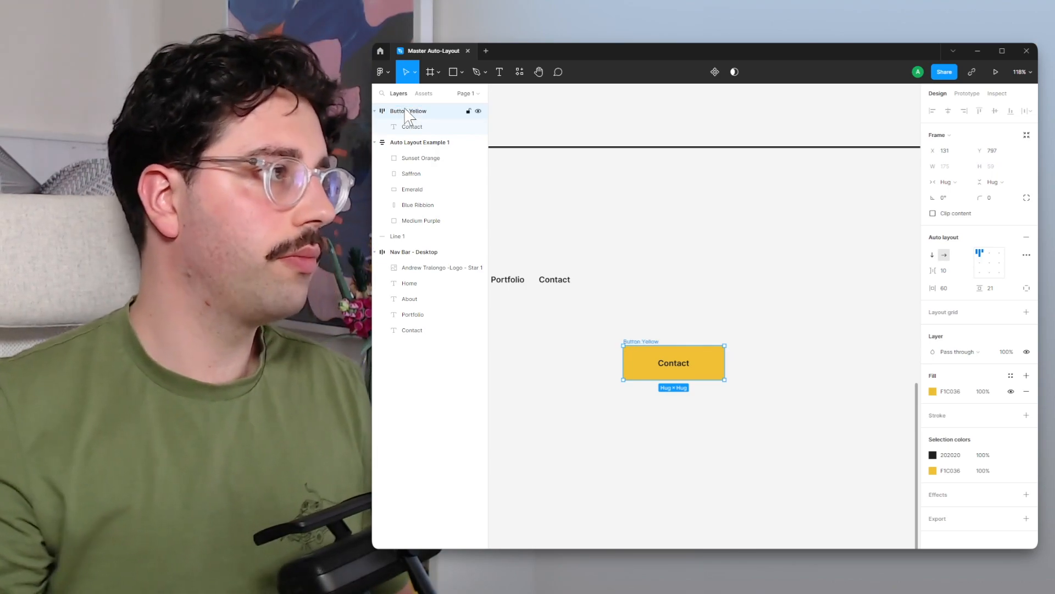
pyautogui.click(771, 324)
# Step: Add a separate text layer reading "Contact" beside the yellow button
pyautogui.press('t')
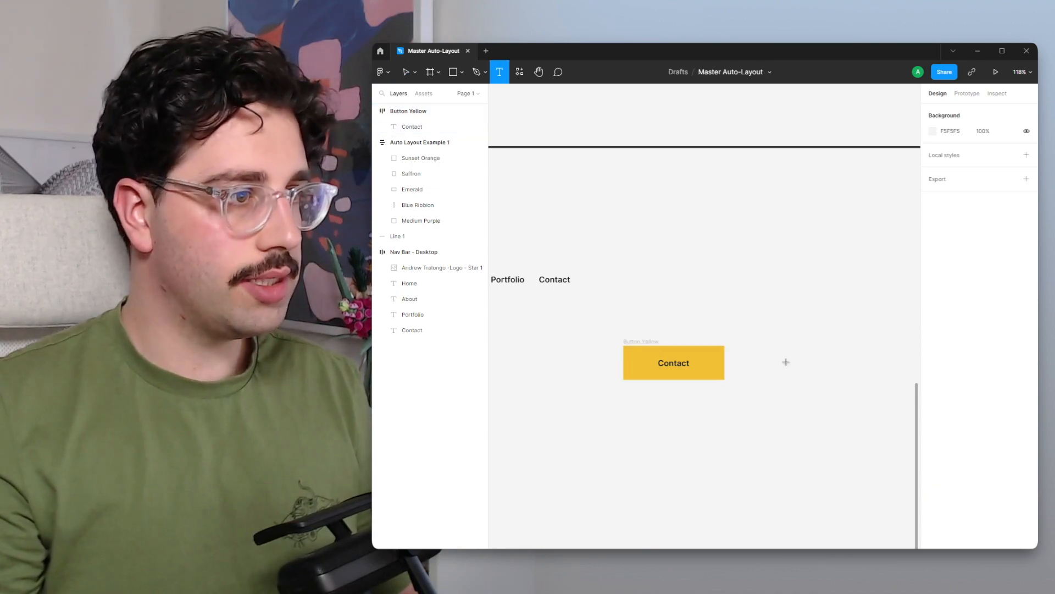
pyautogui.click(785, 362)
pyautogui.write('Contact')
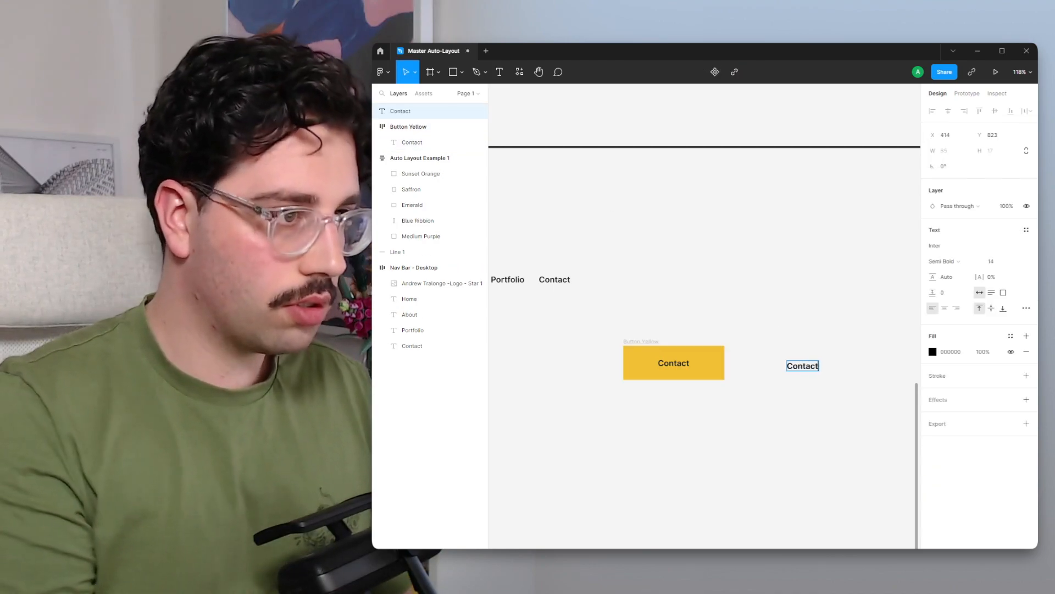
pyautogui.press('Escape')
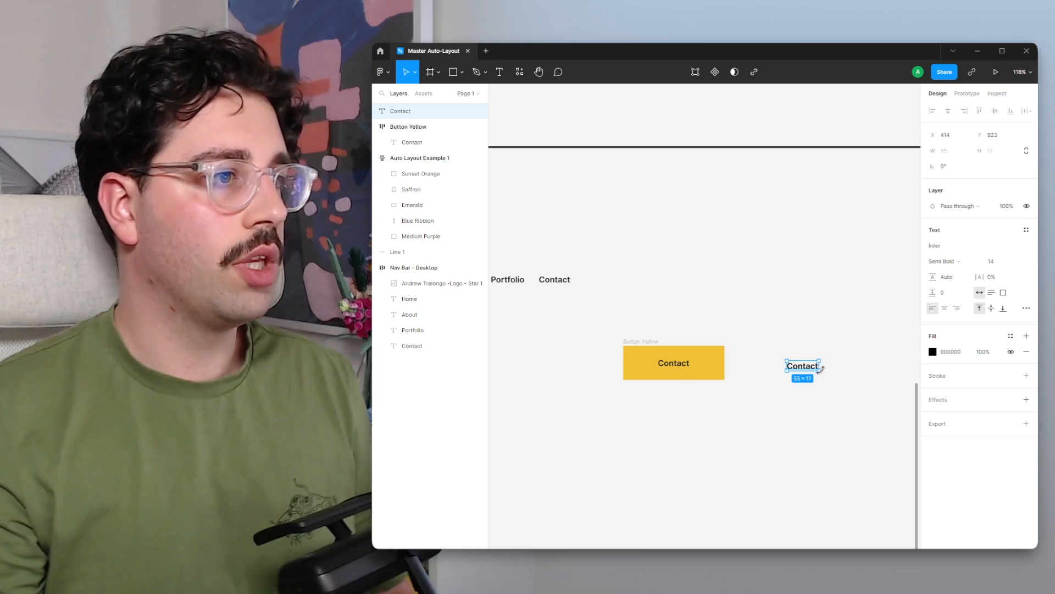
# Step: Wrap the new Contact text in a frame and add auto layout to that frame
pyautogui.rightClick(801, 374)
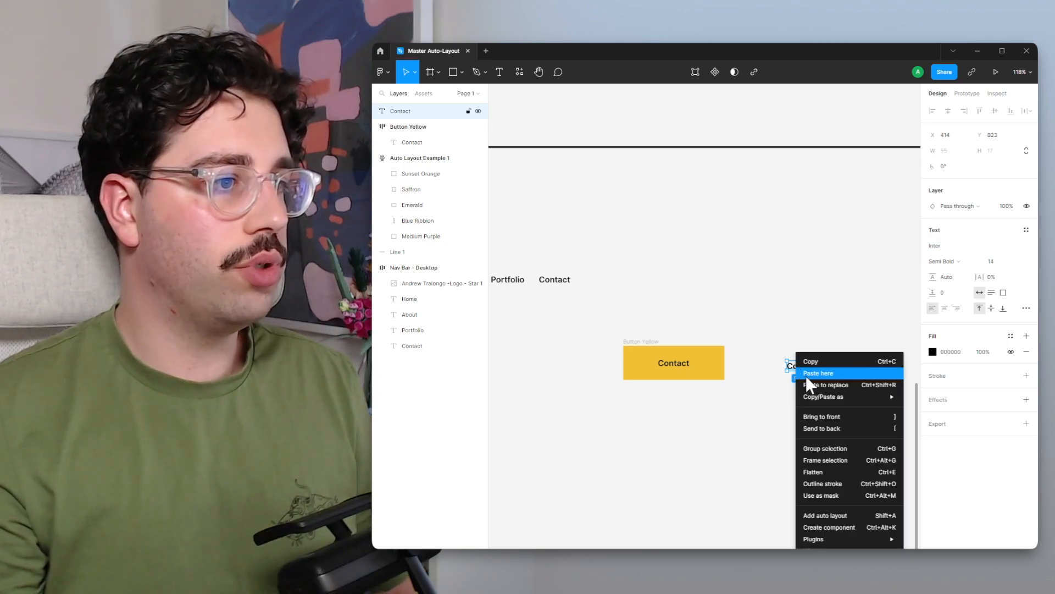
pyautogui.click(849, 459)
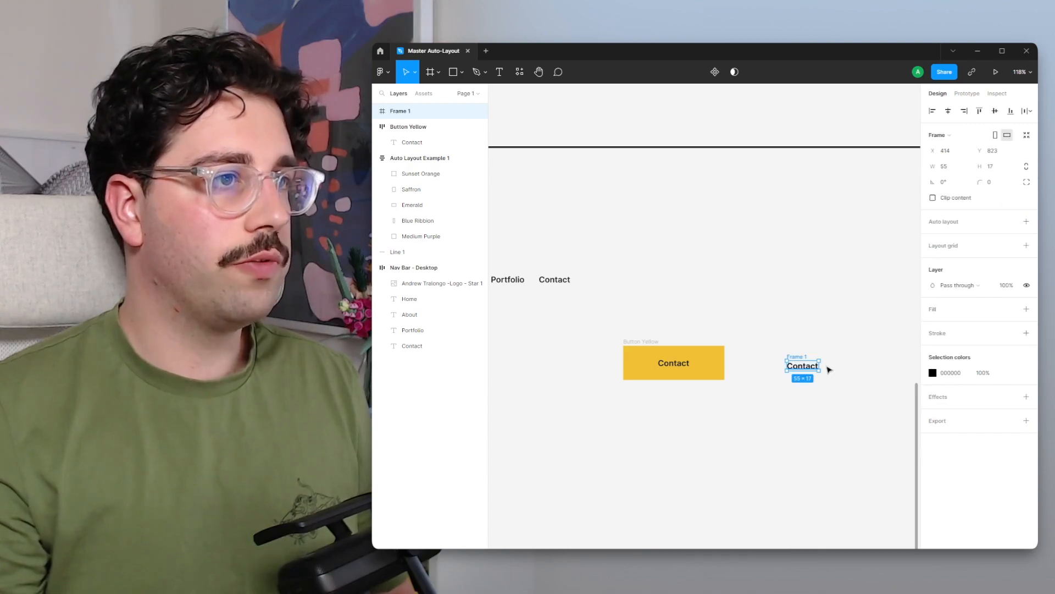
pyautogui.click(1026, 221)
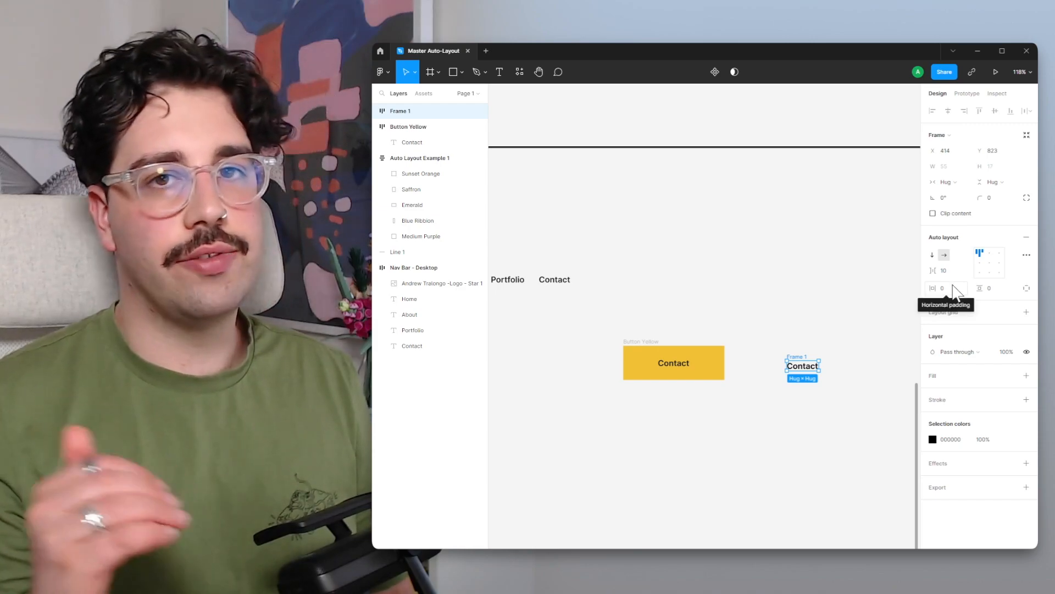
# Step: Set the new Contact frame's horizontal padding to 20 and its vertical padding to 10
pyautogui.click(956, 291)
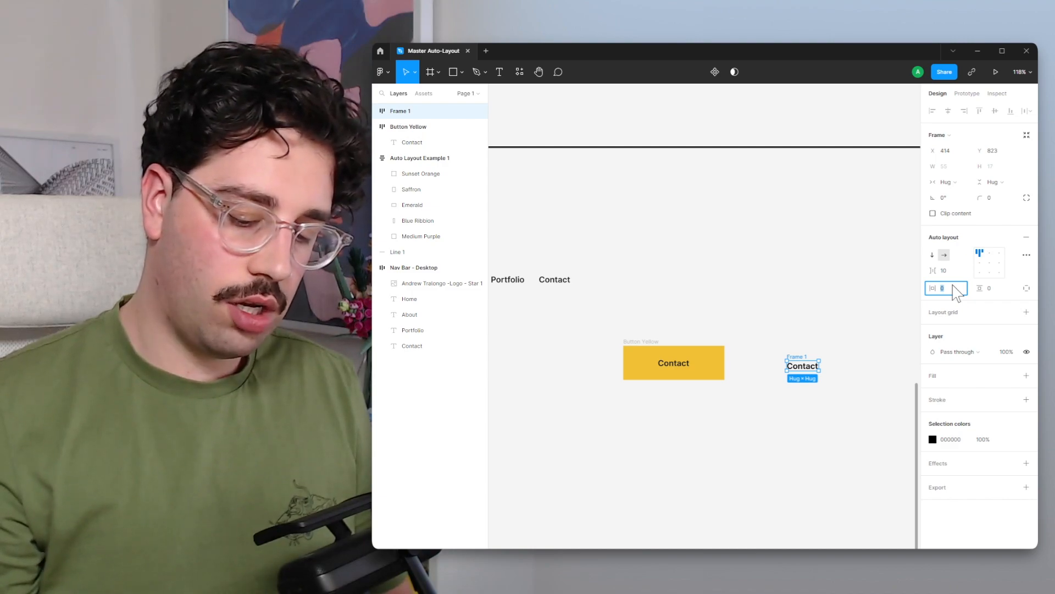
pyautogui.write('20')
pyautogui.press('Return')
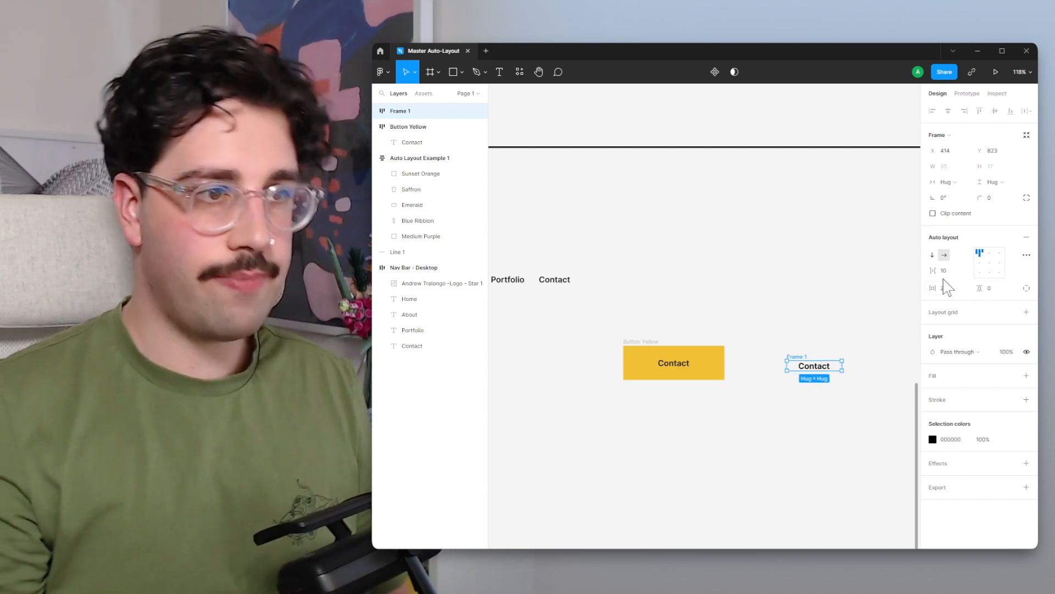
pyautogui.click(998, 289)
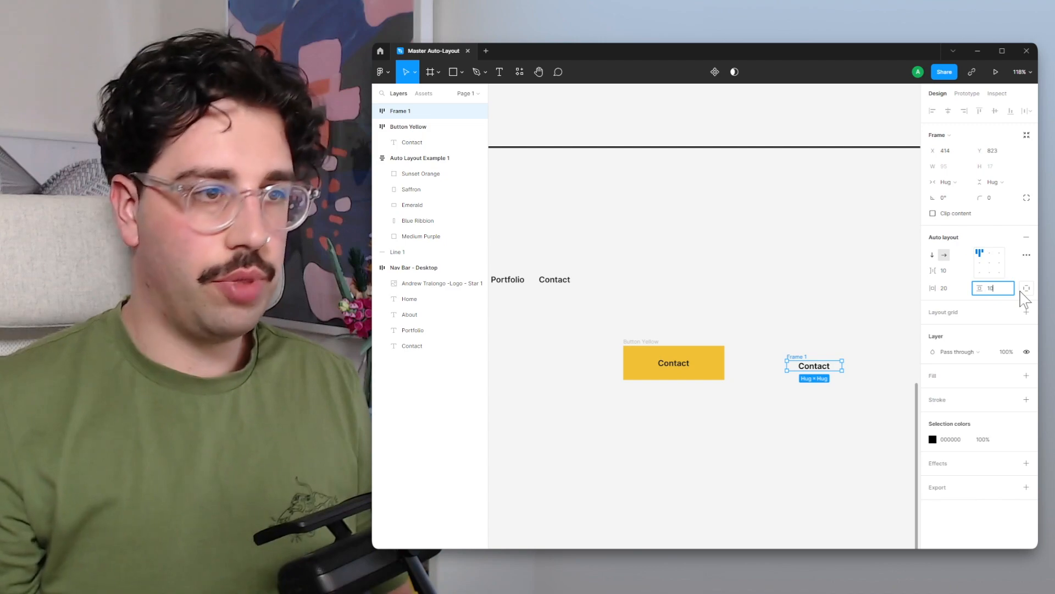
pyautogui.press('Return')
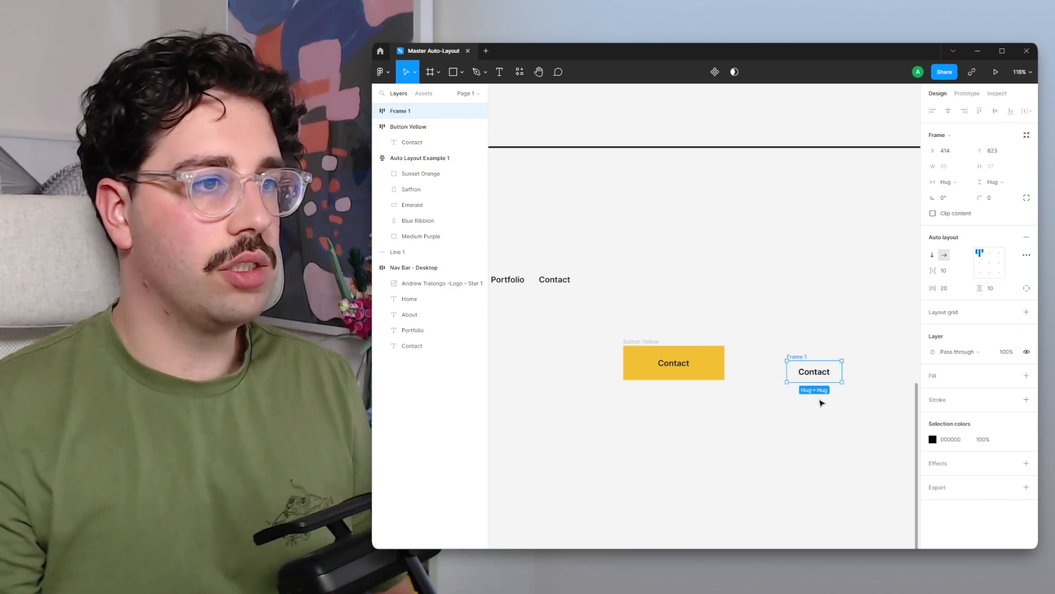
# Step: Fill the new Contact frame with the document's purple, 7E6DDD, and move the frame up slightly beside the yellow button
pyautogui.click(1027, 376)
pyautogui.click(936, 391)
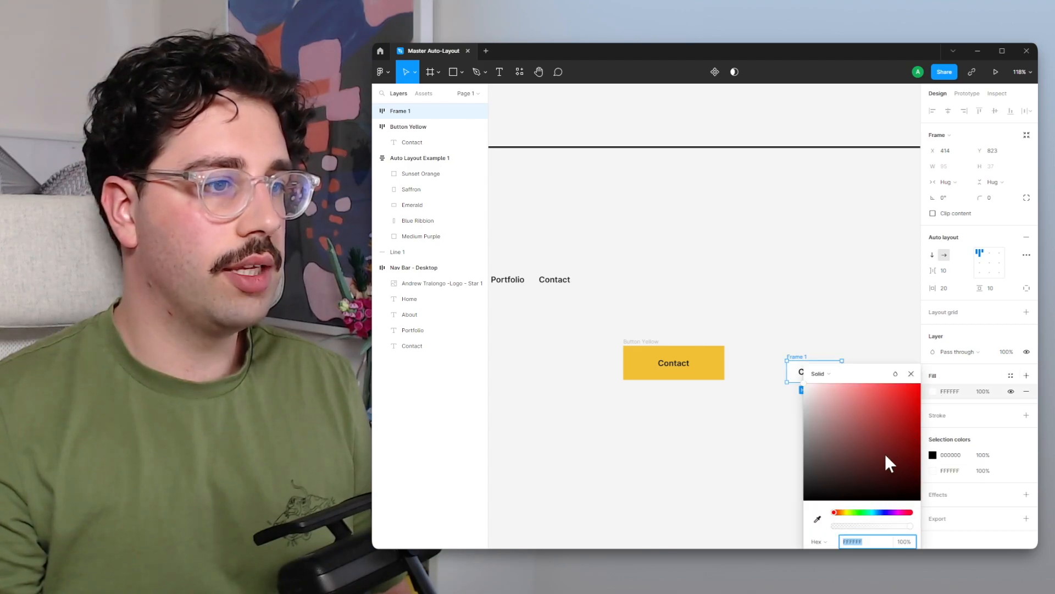
pyautogui.moveTo(869, 379); pyautogui.dragTo(869, 282)
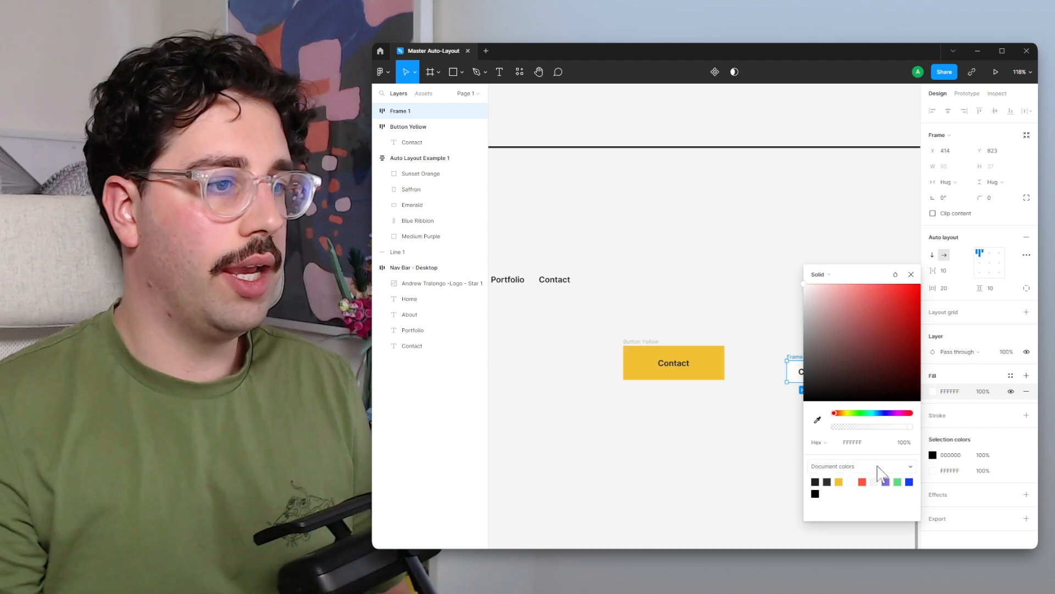
pyautogui.click(886, 481)
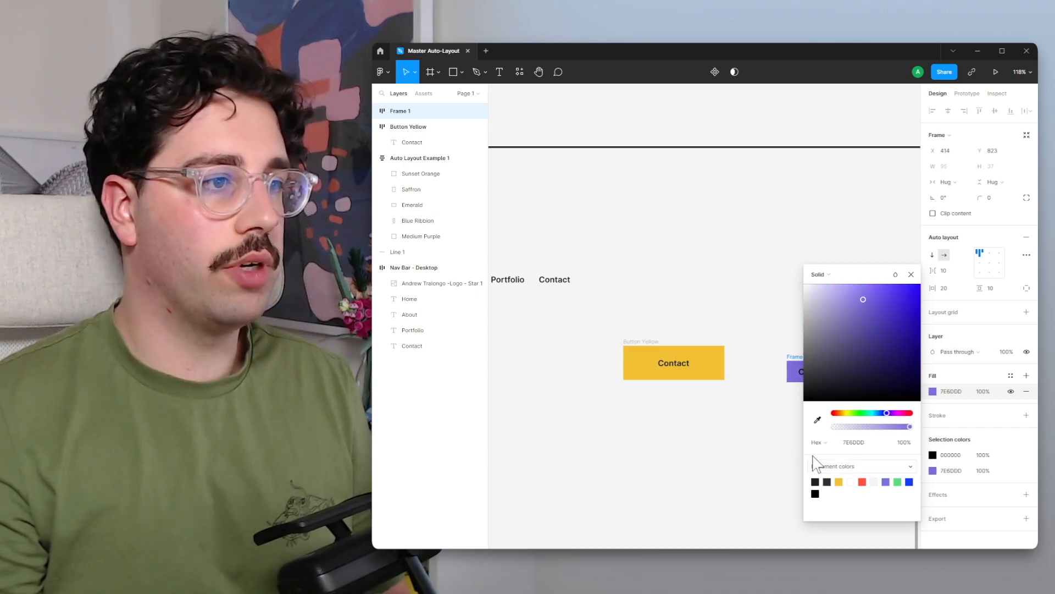
pyautogui.click(769, 446)
pyautogui.moveTo(799, 359); pyautogui.dragTo(799, 348)
# Step: Rename the purple button's auto layout frame as "Button Purple"
pyautogui.doubleClick(402, 111)
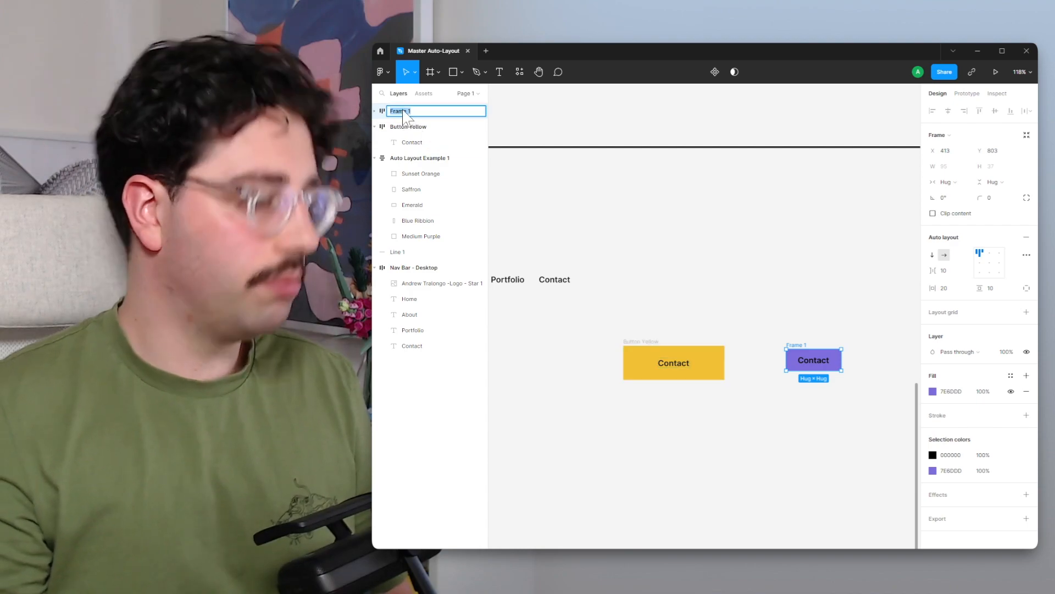
pyautogui.write('Button')
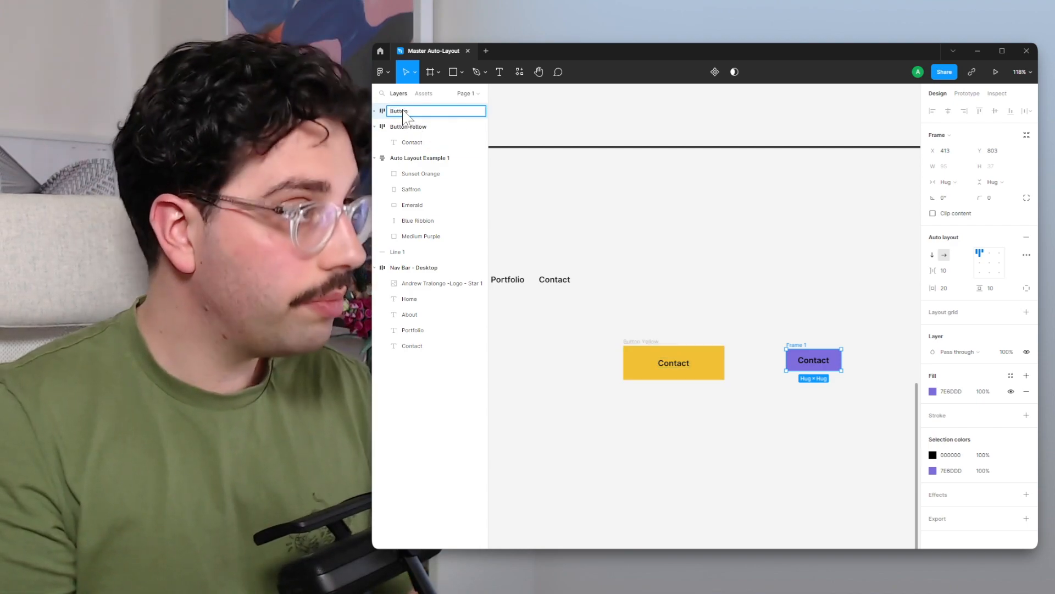
pyautogui.write(' Purple')
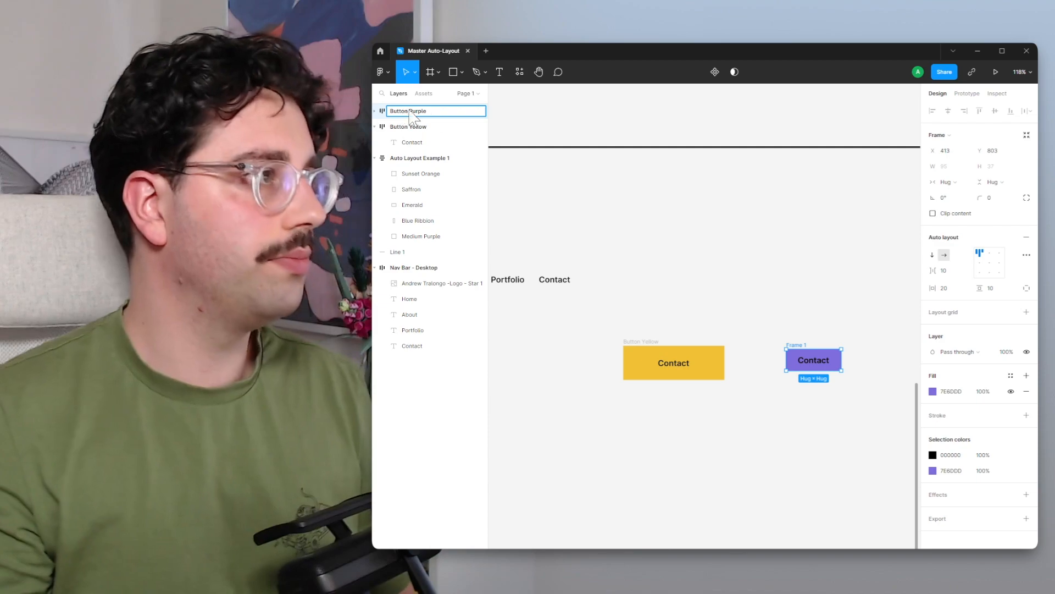
pyautogui.click(742, 293)
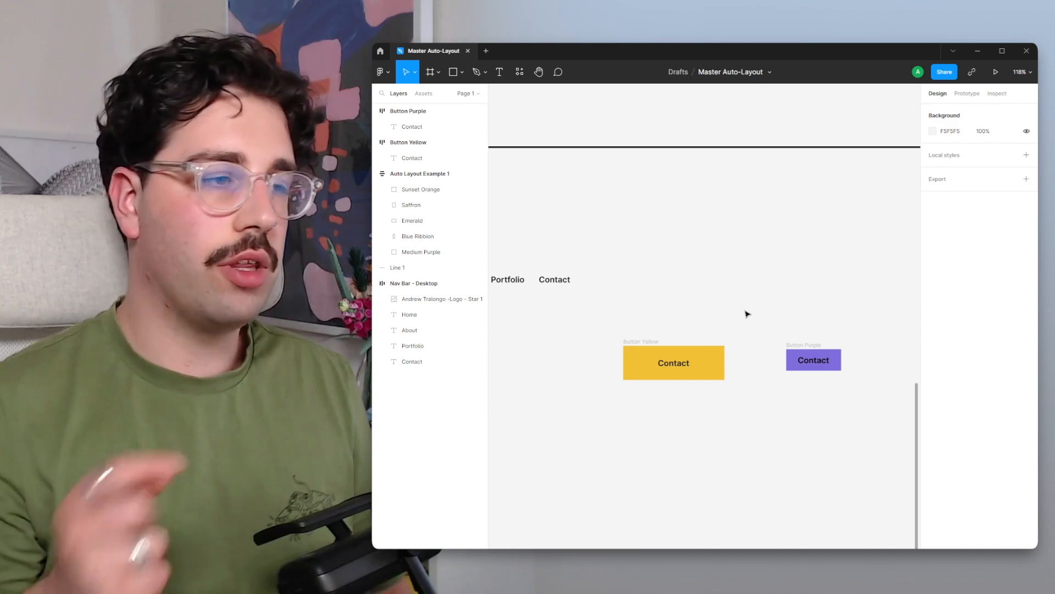
# Step: Replace the purple button's label with "Enquire Today!" to test how its frame resizes
pyautogui.doubleClick(822, 361)
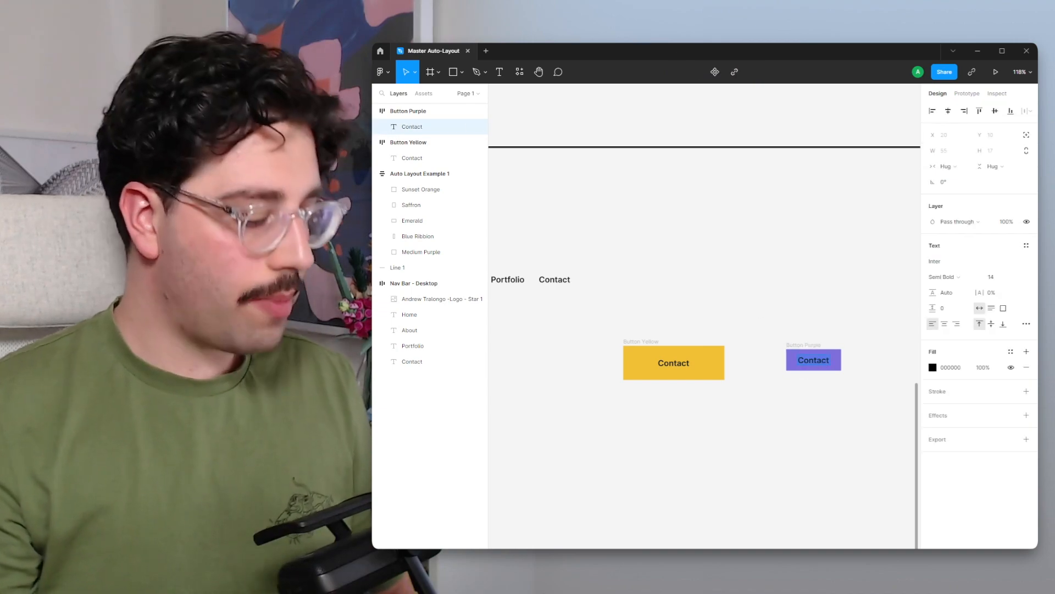
pyautogui.write('Enquire Tod')
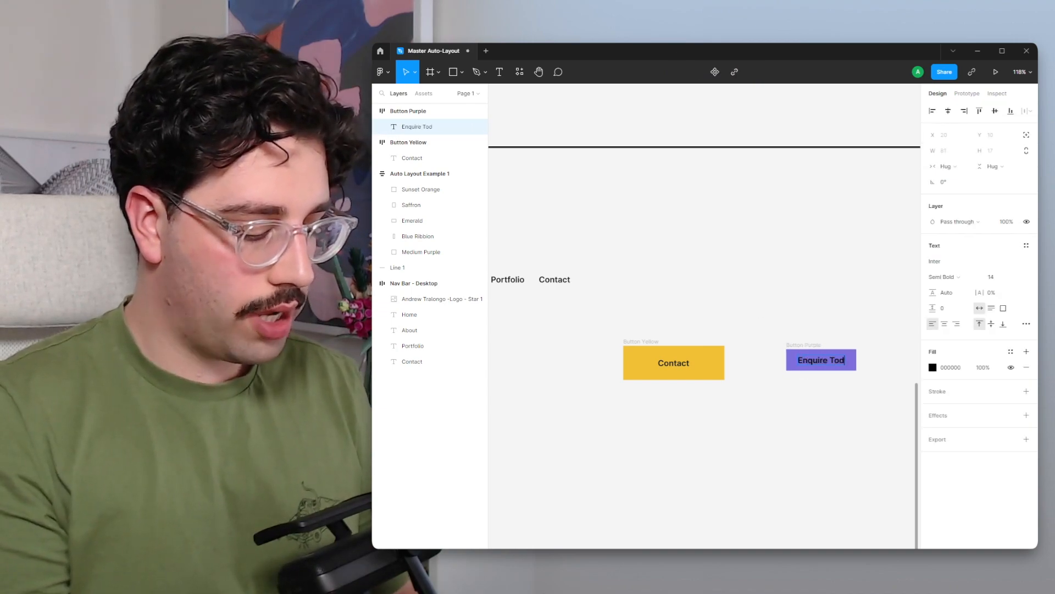
pyautogui.write('ay!')
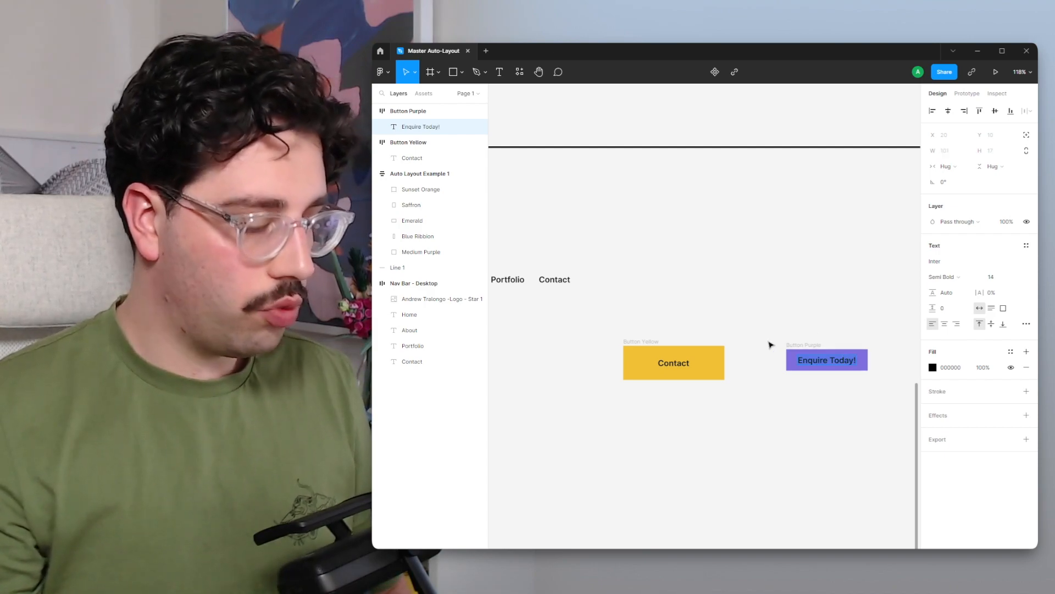
# Step: Replace the yellow button's label with "Enquire Today!" and compare how both frames grow
pyautogui.click(674, 363)
pyautogui.hotkey('ctrl', 'a')
pyautogui.write('Enquire Today!')
pyautogui.click(774, 298)
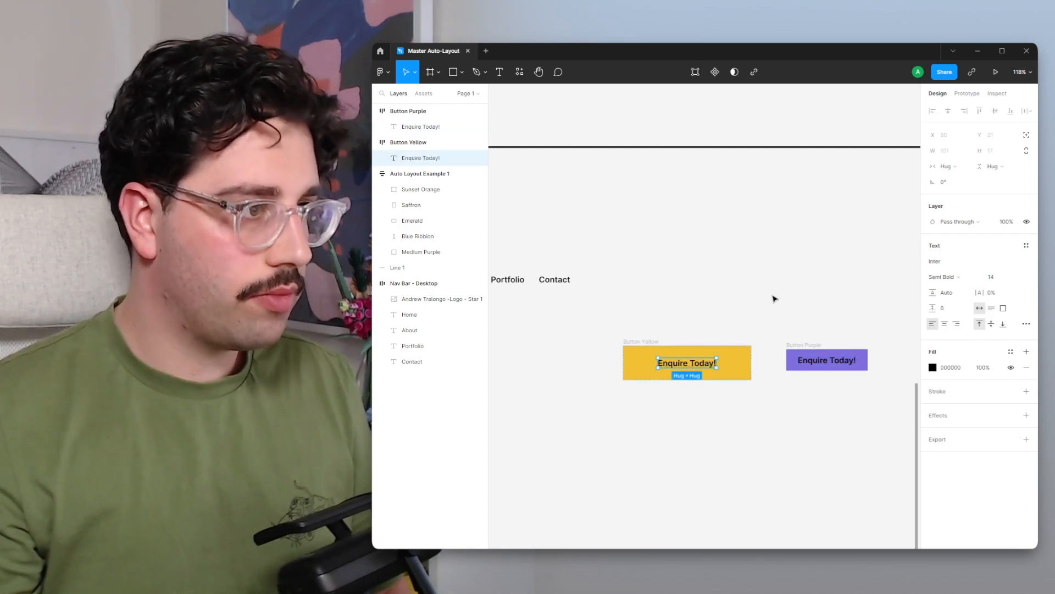
pyautogui.click(774, 298)
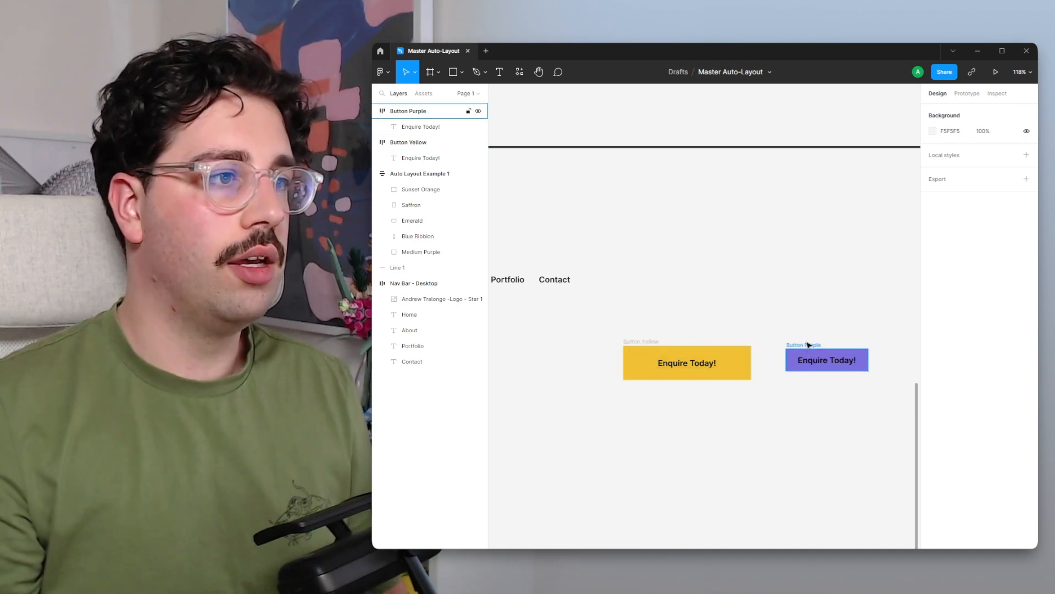
pyautogui.click(839, 358)
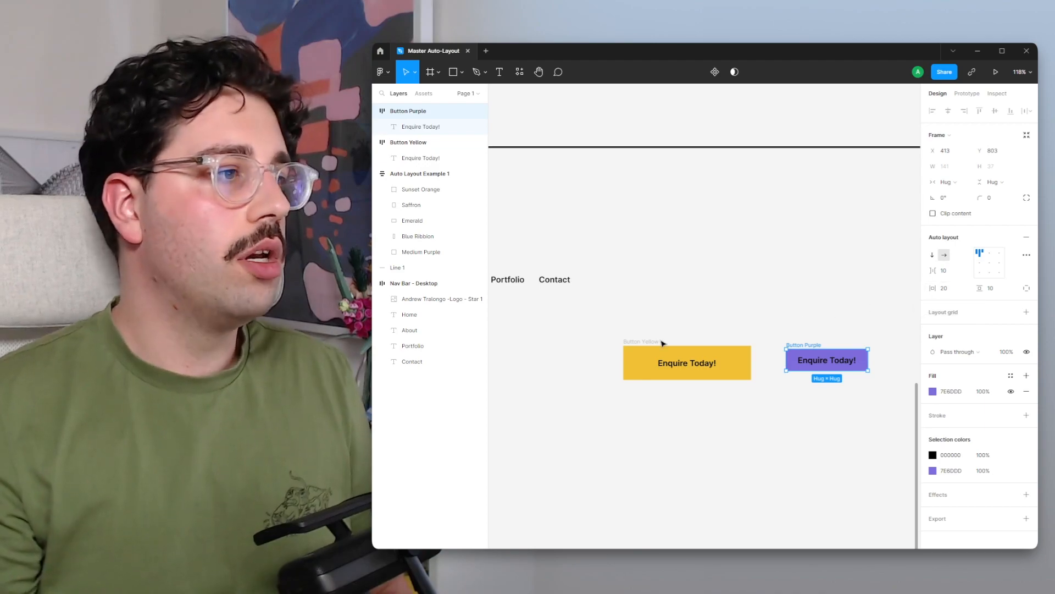
pyautogui.click(662, 342)
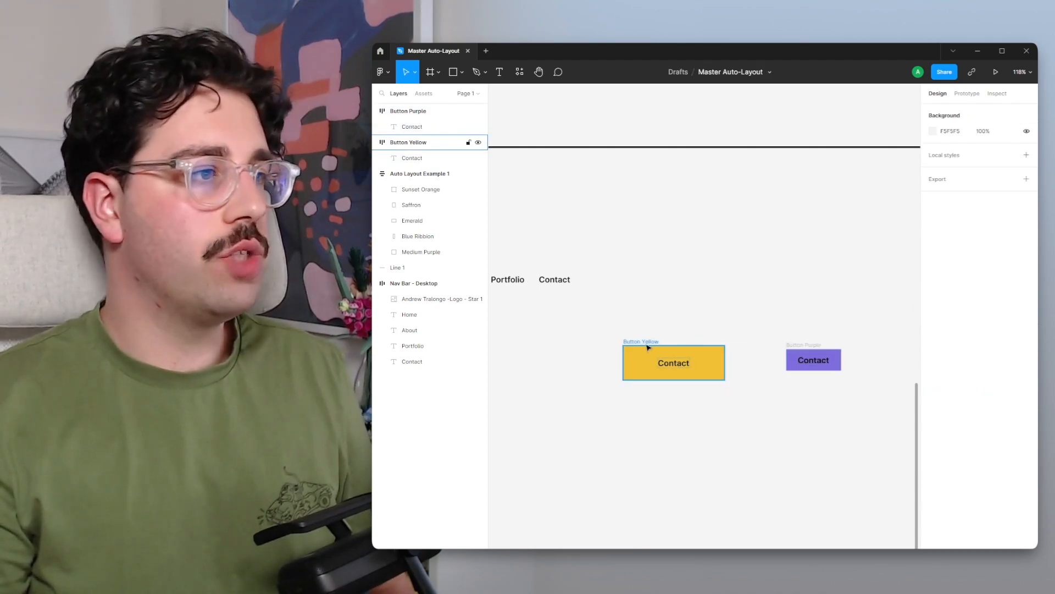
# Step: Center the purple button's auto layout alignment and change its label to "Enquire Today!"
pyautogui.click(804, 345)
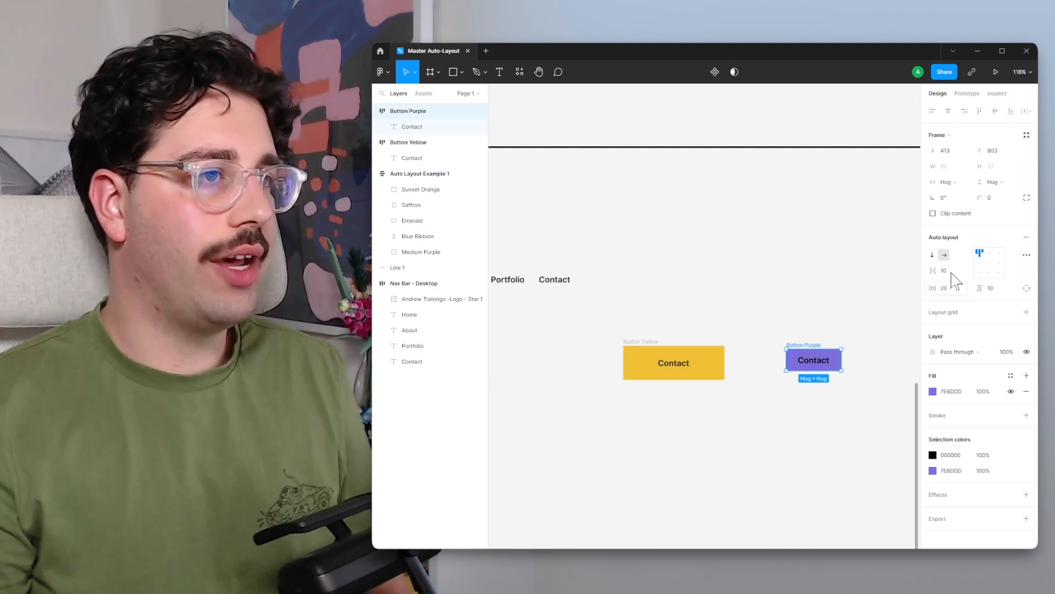
pyautogui.click(990, 264)
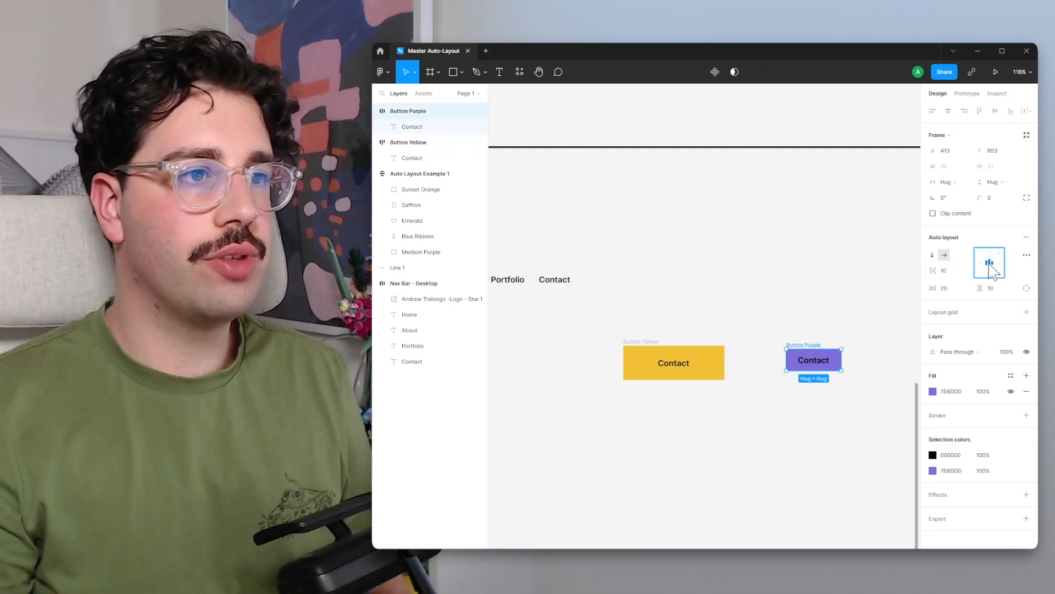
pyautogui.doubleClick(822, 367)
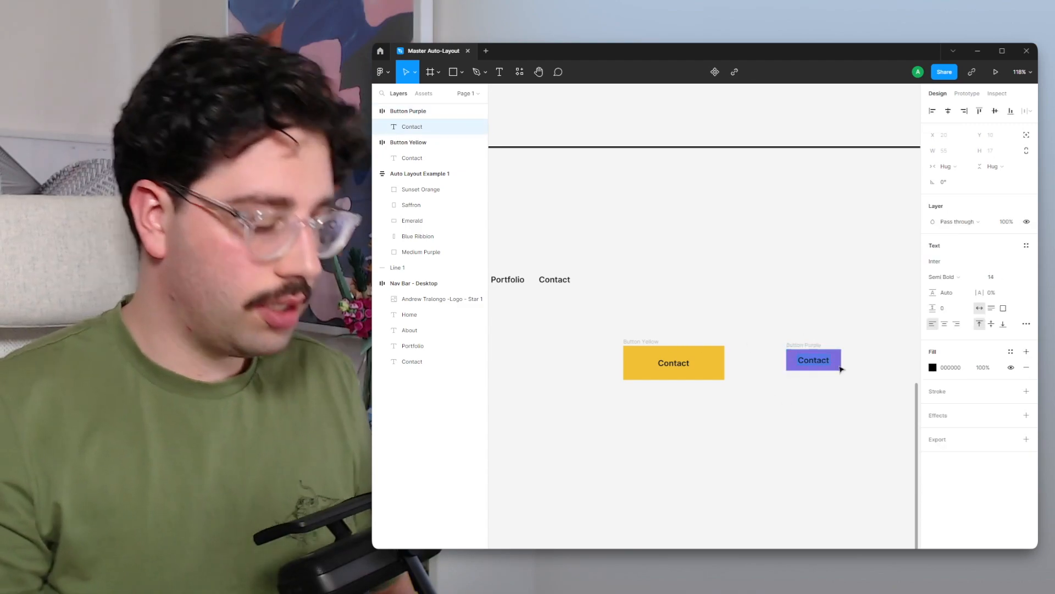
pyautogui.write('Enguire To')
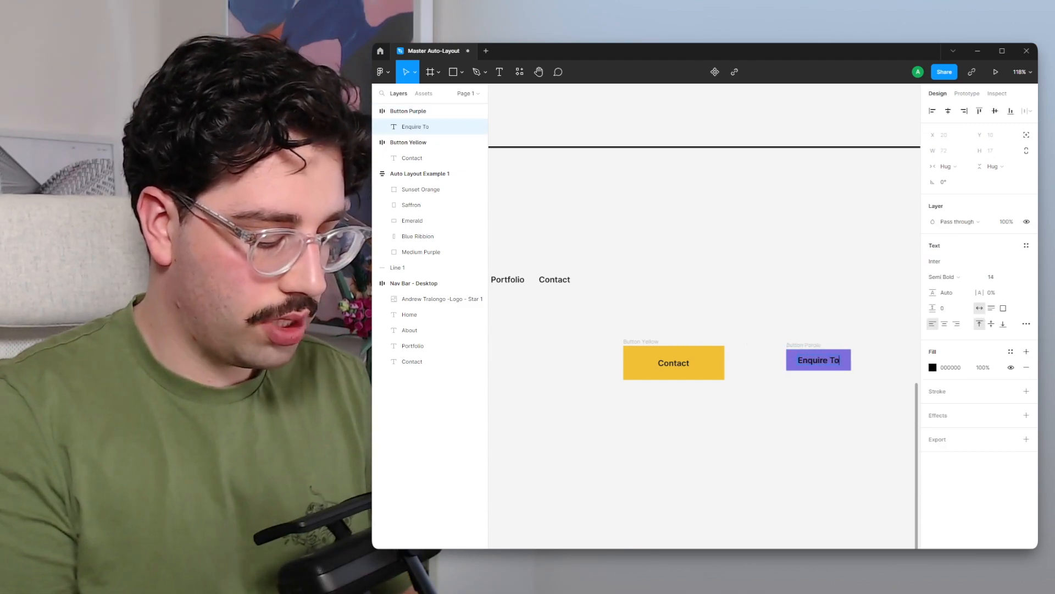
pyautogui.write('day!')
pyautogui.press('Escape')
pyautogui.press('Escape')
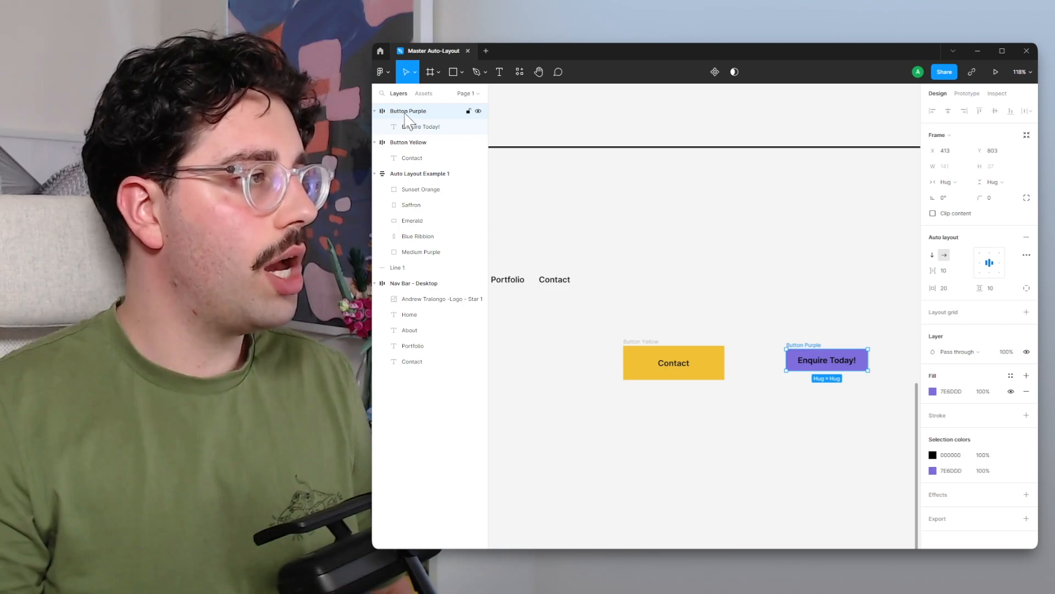
# Step: Move the Button Purple frame into Nav Bar - Desktop, directly after the Contact link
pyautogui.moveTo(416, 115); pyautogui.dragTo(433, 366)
pyautogui.click(577, 364)
pyautogui.moveTo(577, 364); pyautogui.dragTo(762, 345)
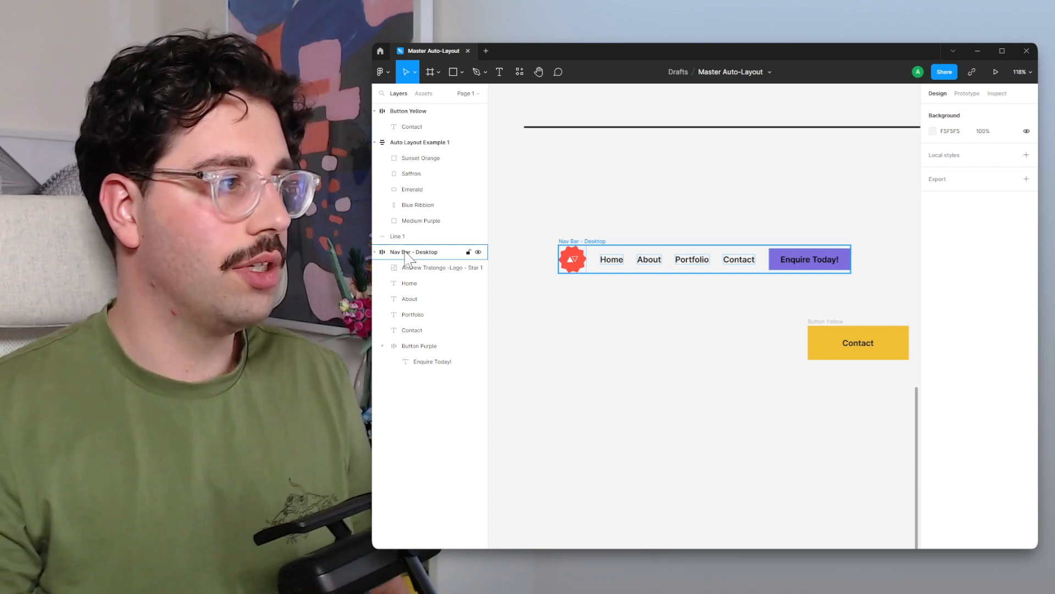
# Step: Collapse the Button Purple layer and move Button Yellow into Nav Bar - Desktop, after the purple button
pyautogui.click(381, 346)
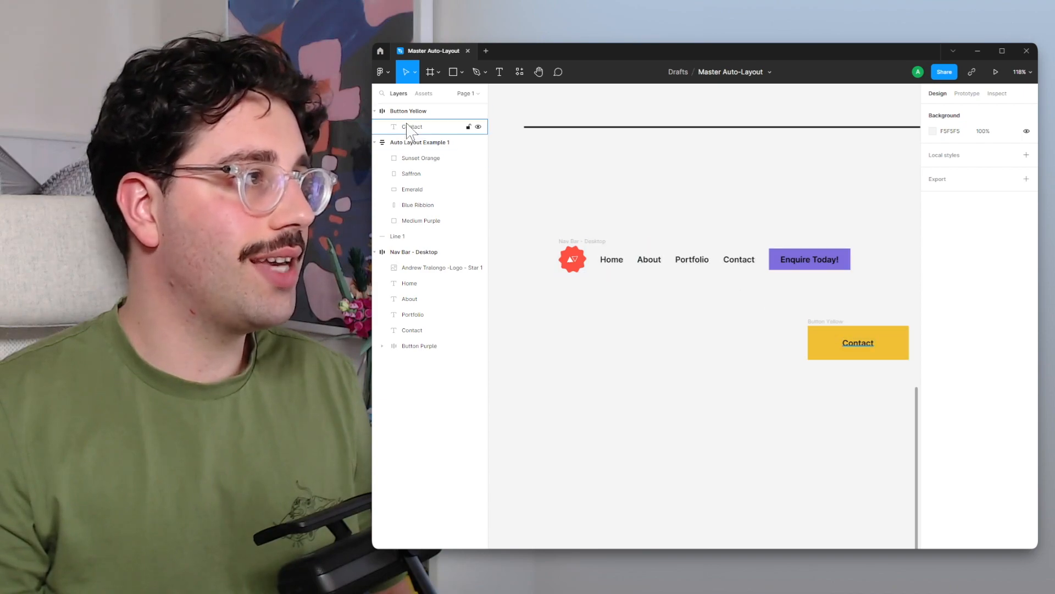
pyautogui.moveTo(409, 114); pyautogui.dragTo(440, 349)
pyautogui.click(766, 334)
pyautogui.hscroll(3, 744, 320)
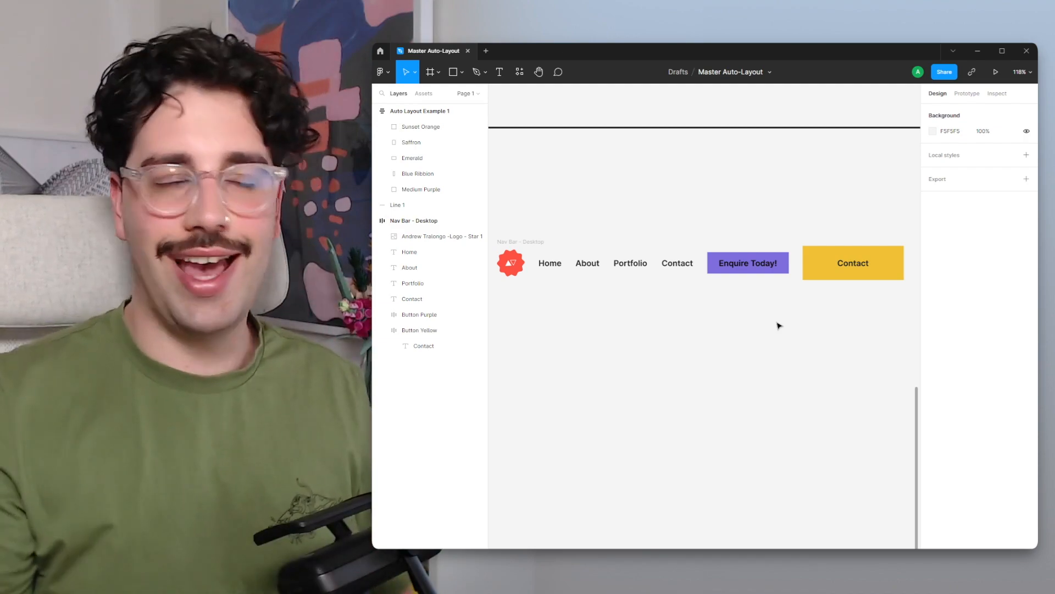
# Step: Set the Nav Bar - Desktop frame to a fixed width of 1440
pyautogui.scroll(-1, 683, 349)
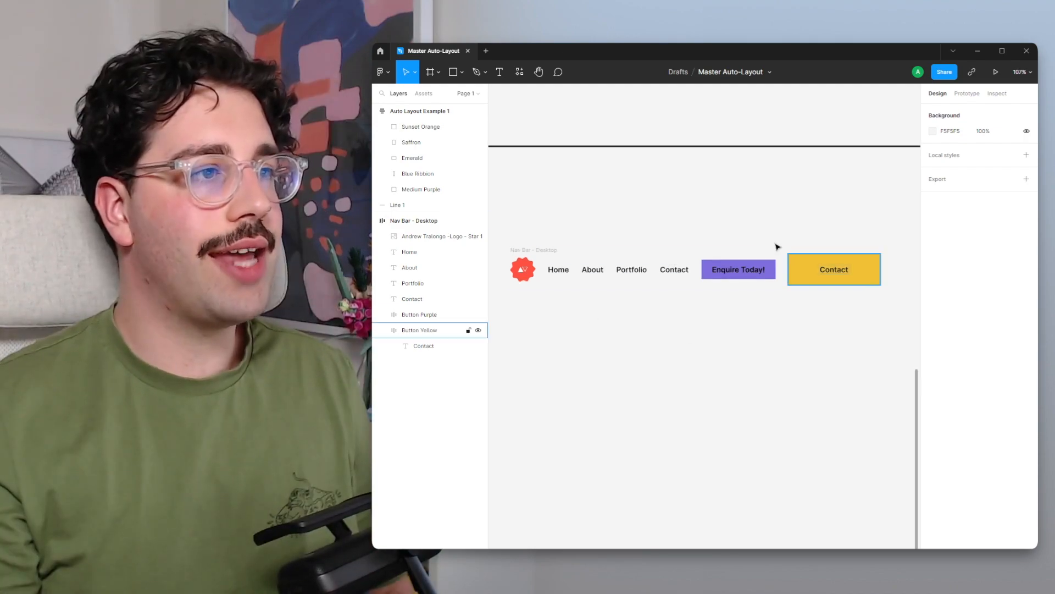
pyautogui.scroll(-2, 558, 248)
pyautogui.click(566, 248)
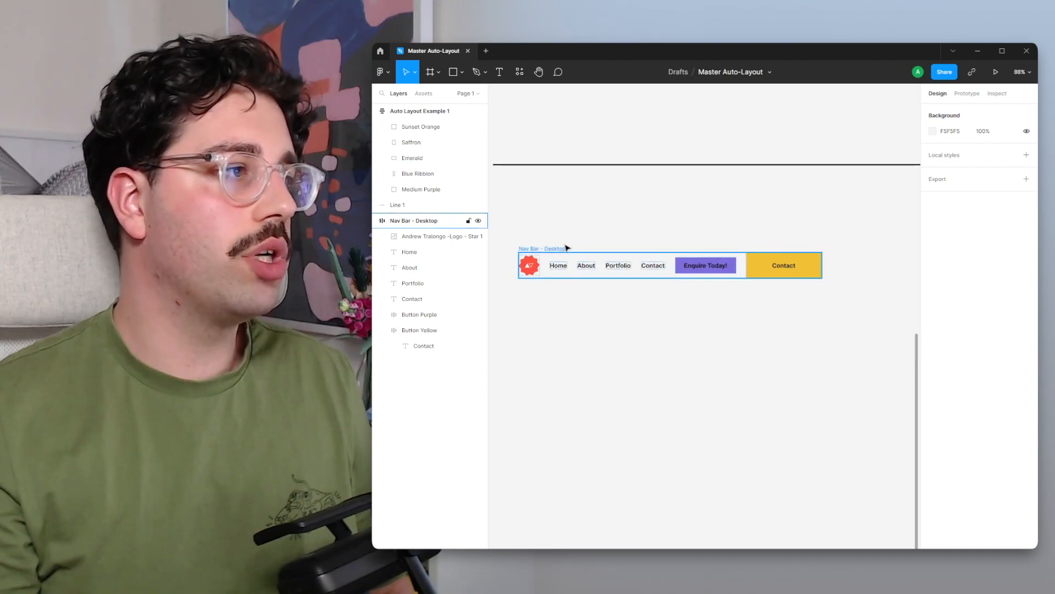
pyautogui.scroll(-3, 566, 248)
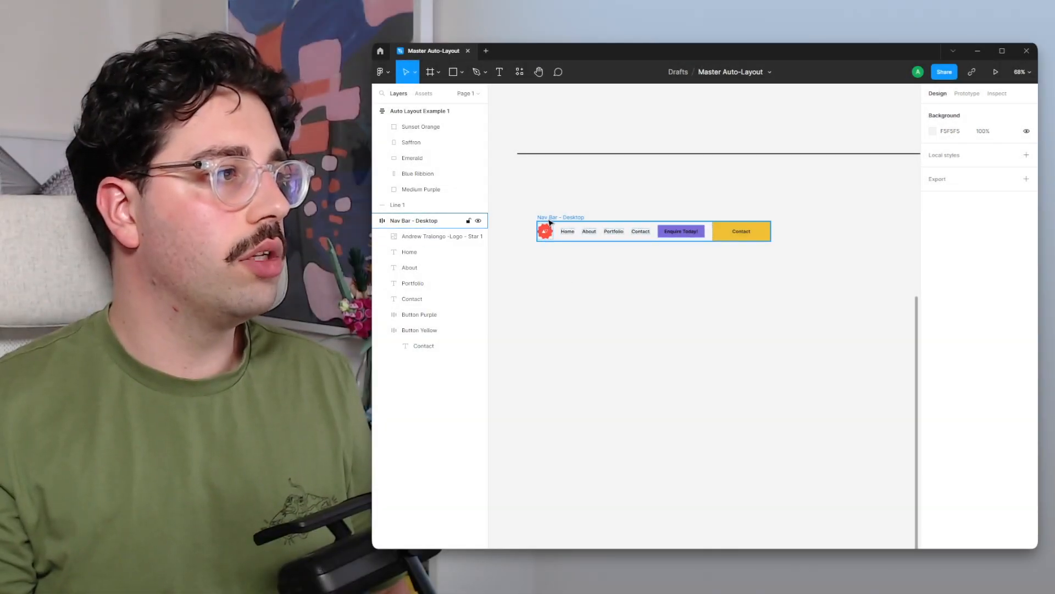
pyautogui.click(552, 219)
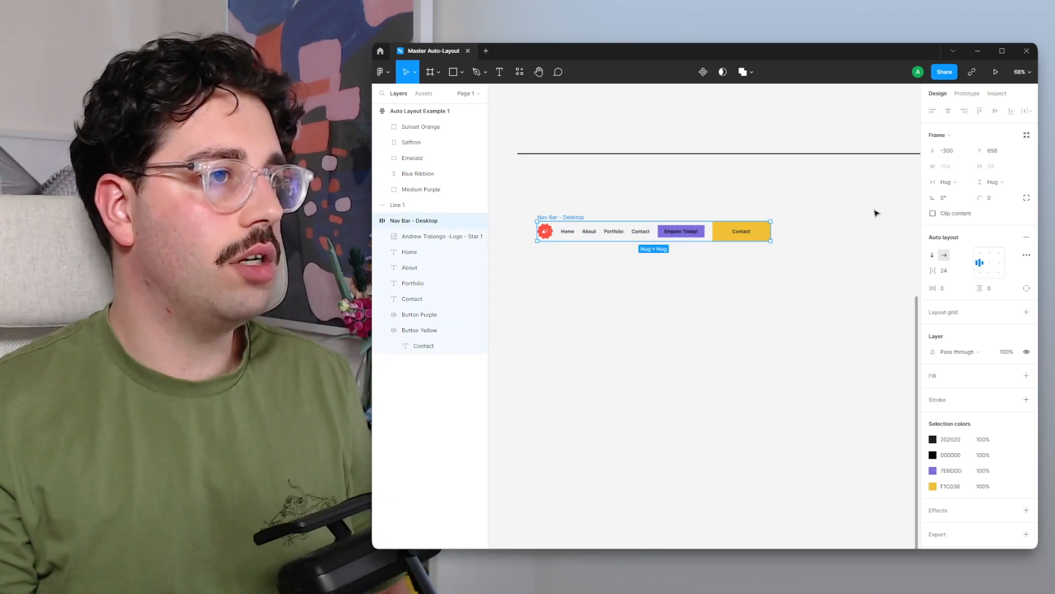
pyautogui.click(946, 182)
pyautogui.click(952, 170)
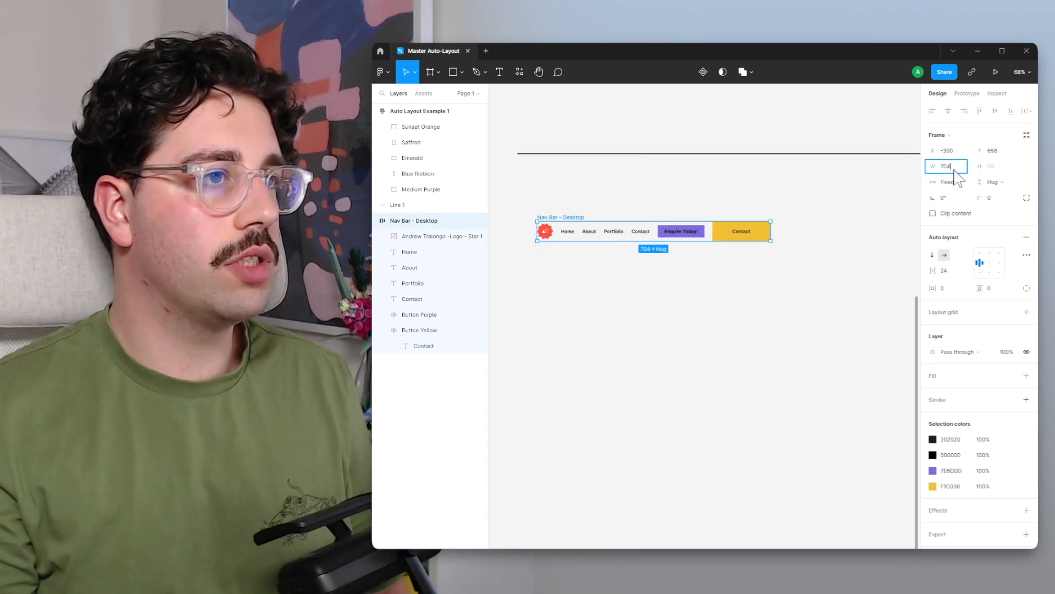
pyautogui.write('1440')
pyautogui.press('Return')
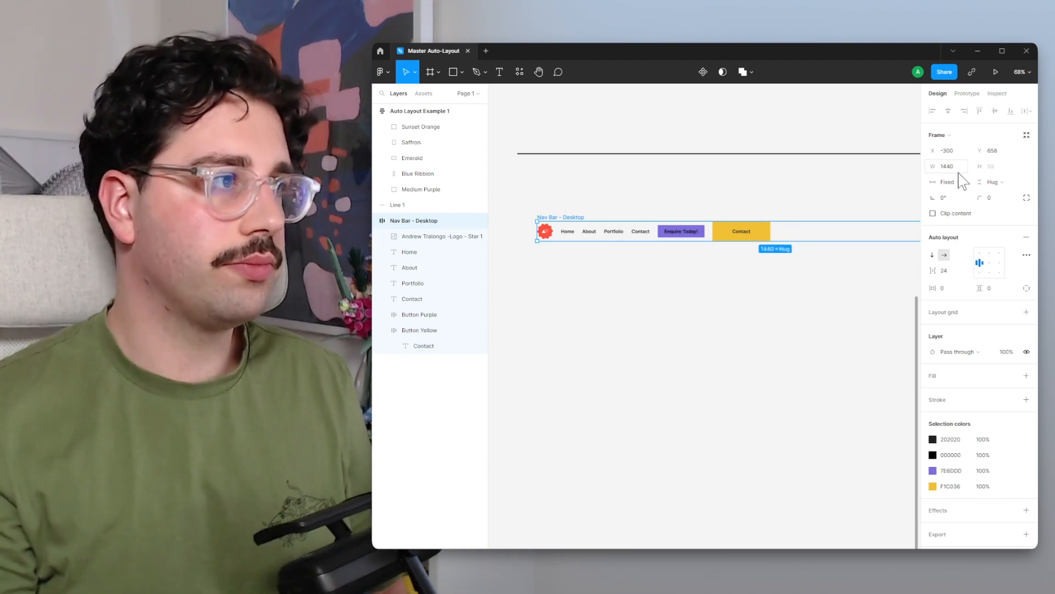
# Step: Add a white FFFFFF fill to the Nav Bar - Desktop frame
pyautogui.moveTo(872, 303); pyautogui.dragTo(786, 251)
pyautogui.scroll(-3, 800, 279)
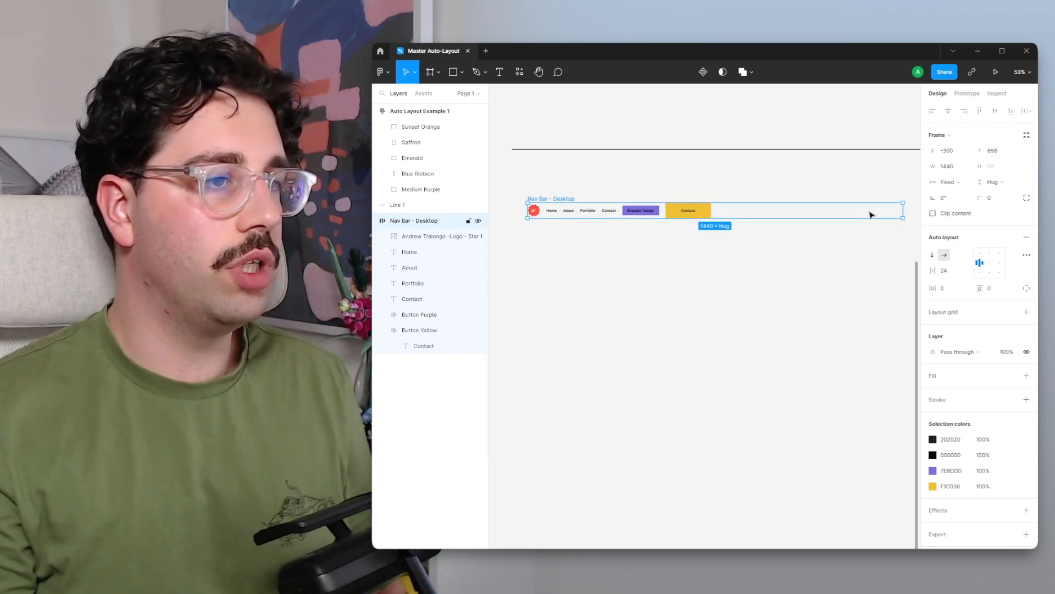
pyautogui.click(1026, 375)
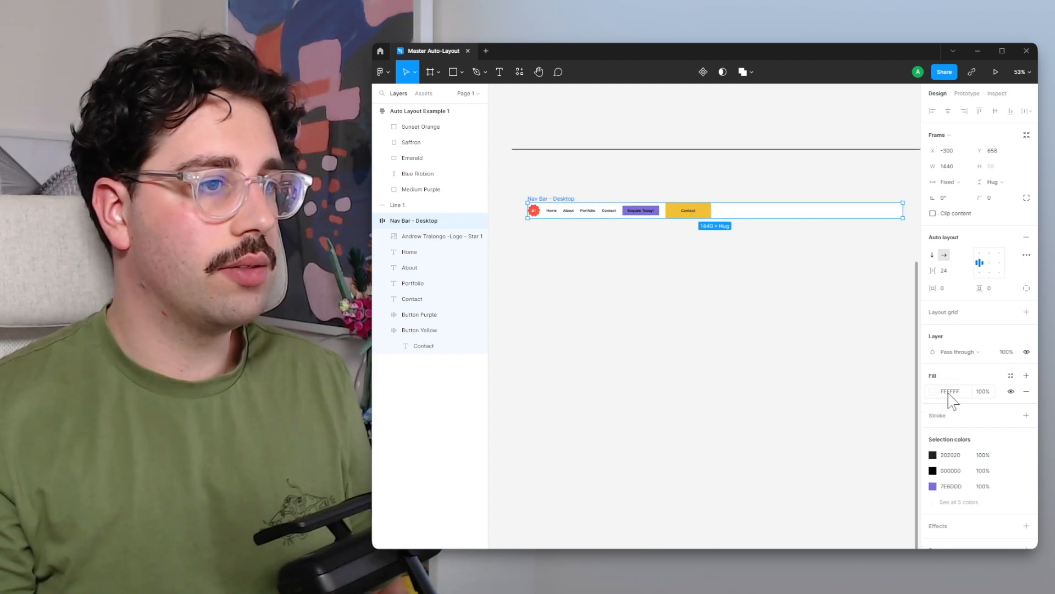
pyautogui.click(806, 303)
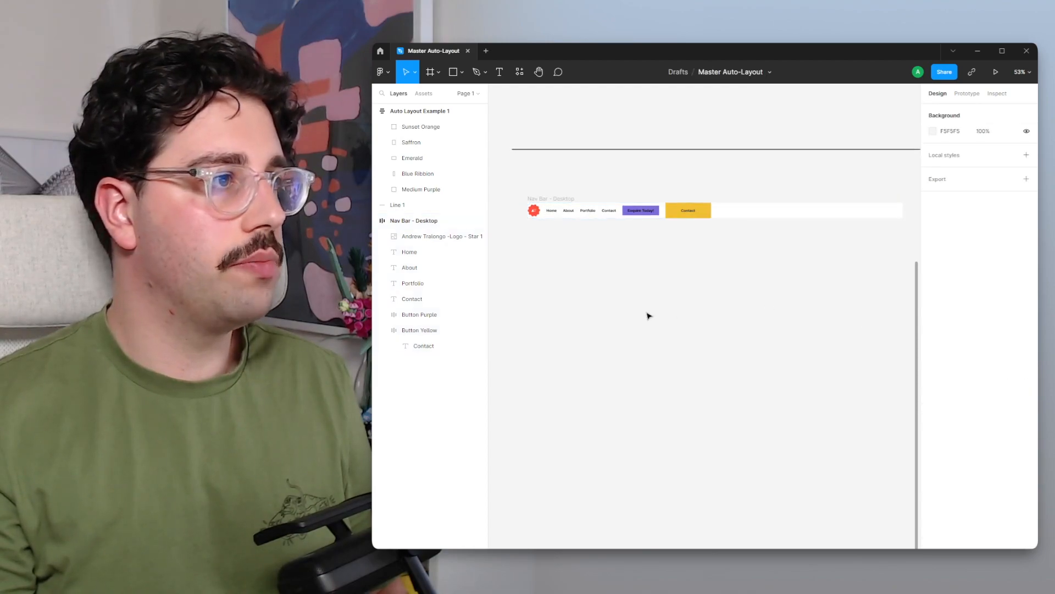
# Step: Set the vertical padding of the Nav Bar - Desktop frame to 20
pyautogui.click(788, 216)
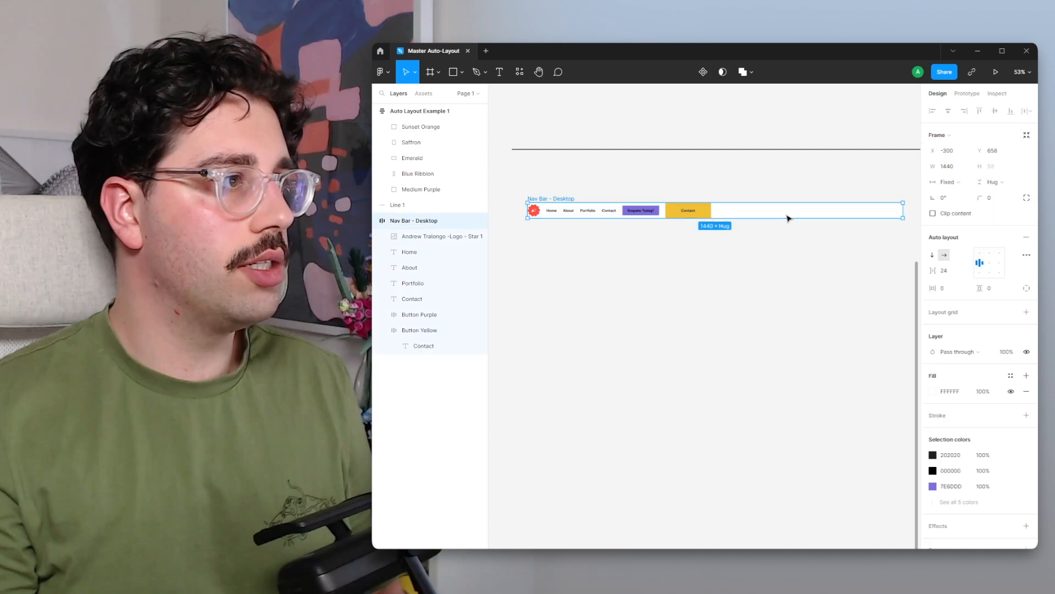
pyautogui.click(996, 292)
pyautogui.write('20')
pyautogui.press('Return')
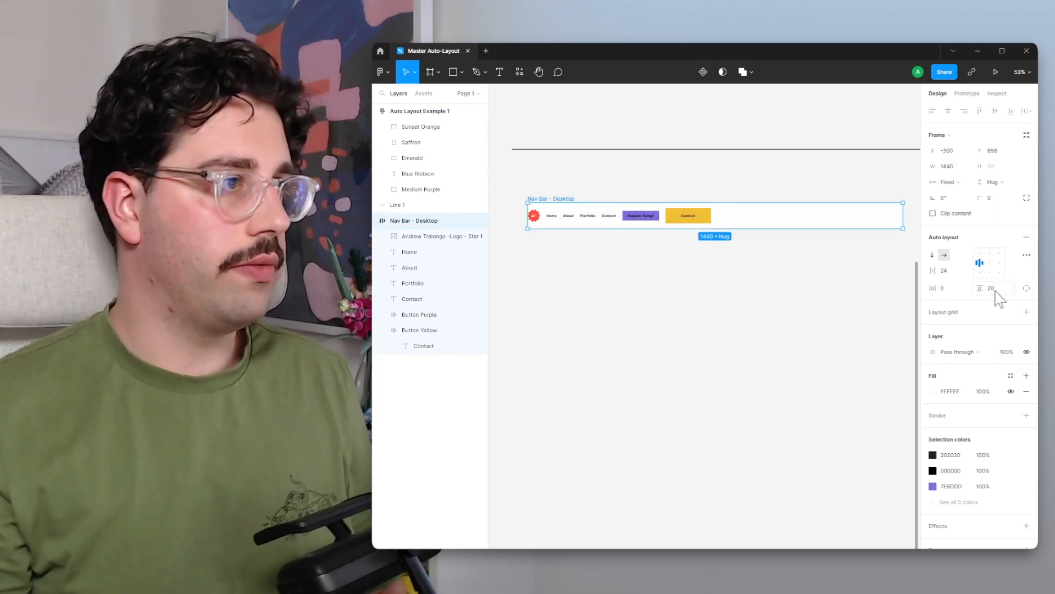
pyautogui.click(767, 300)
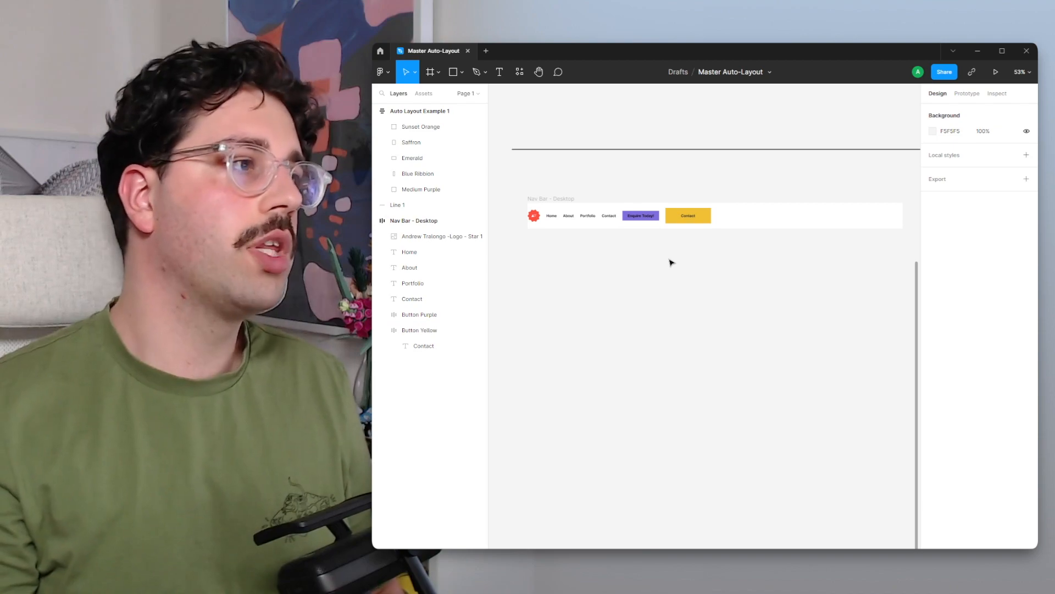
# Step: Draw a rectangle about 47 high below the nav bar, set its width to 1024, and centre it horizontally with the nav bar
pyautogui.press('r')
pyautogui.moveTo(543, 250); pyautogui.dragTo(667, 262)
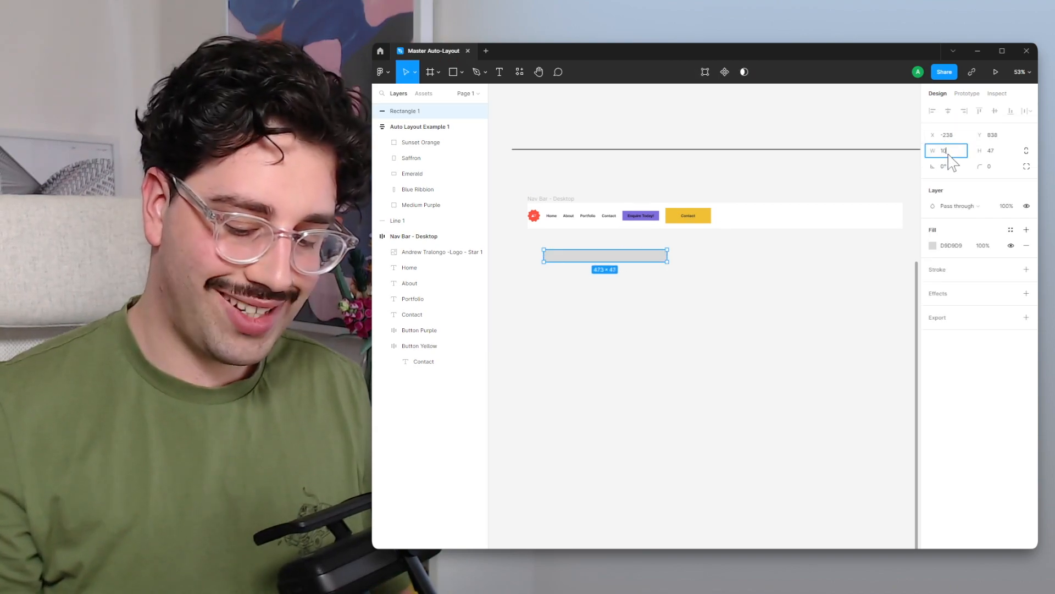
pyautogui.press('Return')
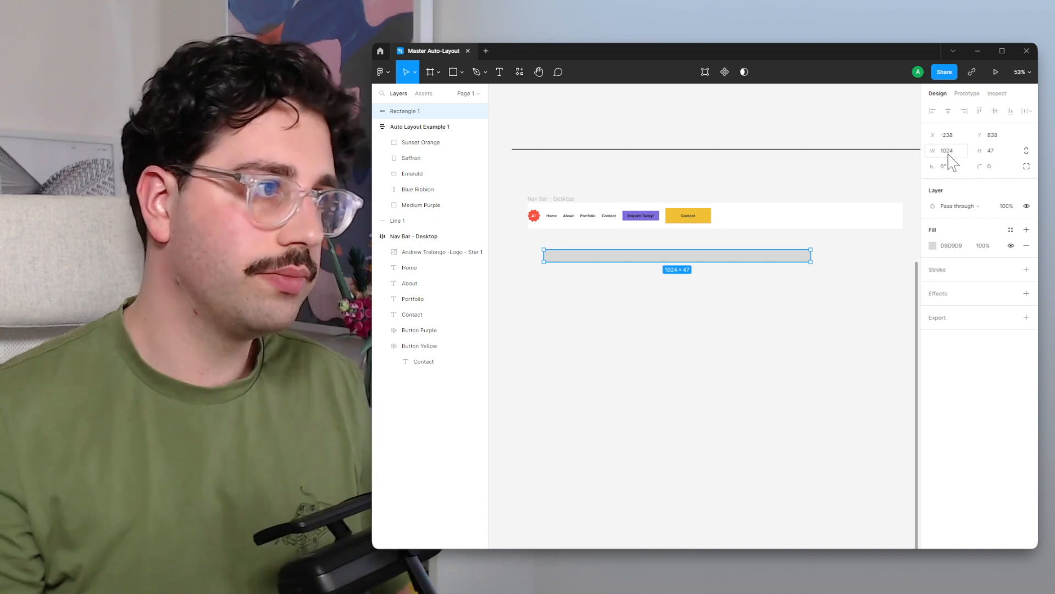
pyautogui.keyDown('shift'); pyautogui.click(800, 211); pyautogui.keyUp('shift')
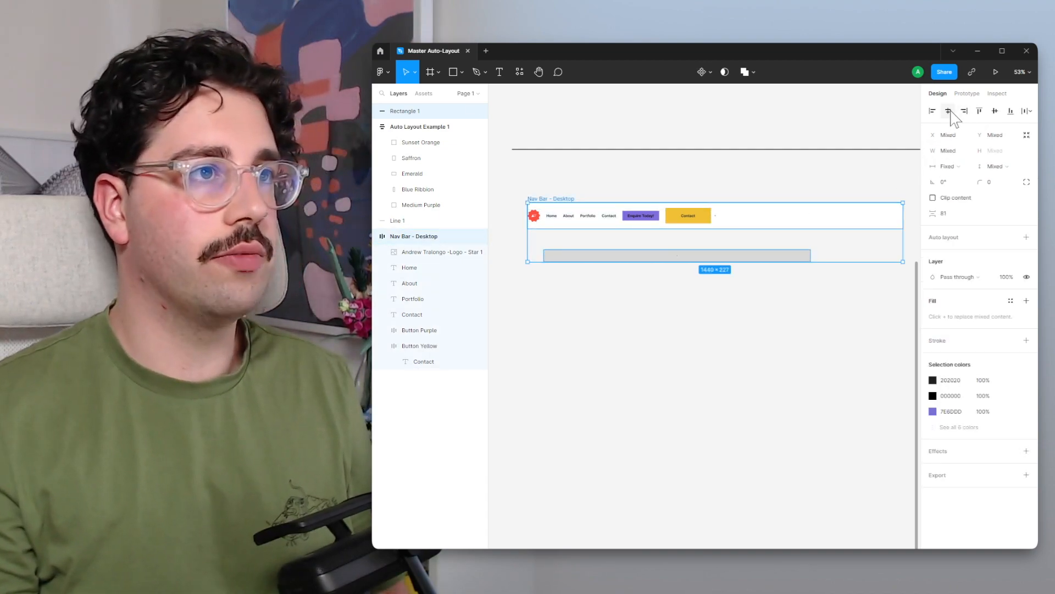
pyautogui.click(948, 111)
# Step: Split the Nav Bar - Desktop padding into individual sides and raise the left padding to 210
pyautogui.click(777, 219)
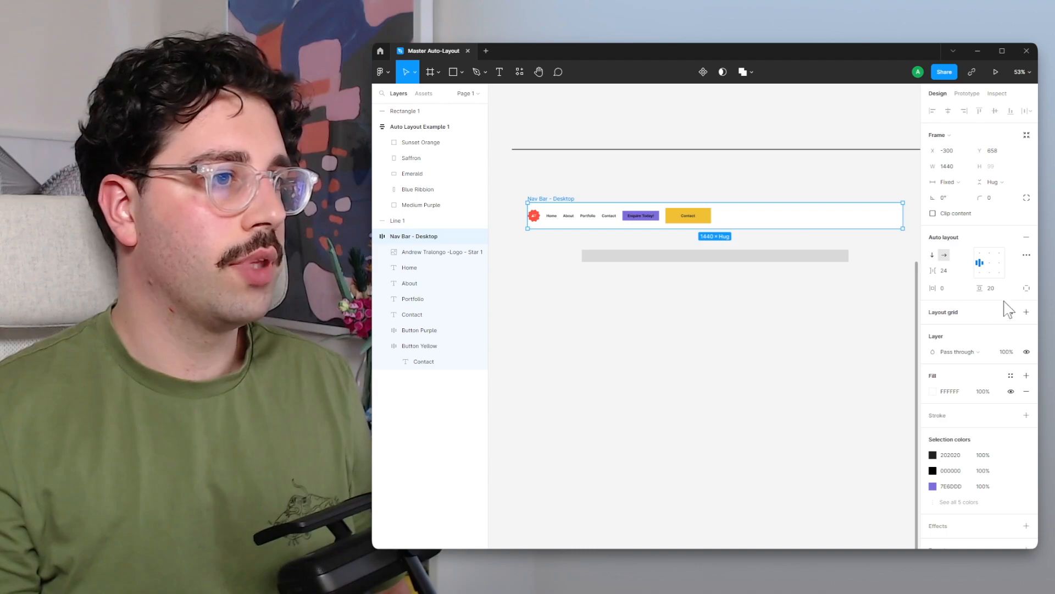
pyautogui.hotkey('shift', 'Up')
pyautogui.hotkey('shift', 'Up')
pyautogui.hotkey('shift', 'Up')
pyautogui.hotkey('shift', 'Up')
pyautogui.hotkey('shift', 'Up')
pyautogui.hotkey('shift', 'Up')
pyautogui.hotkey('shift', 'Up')
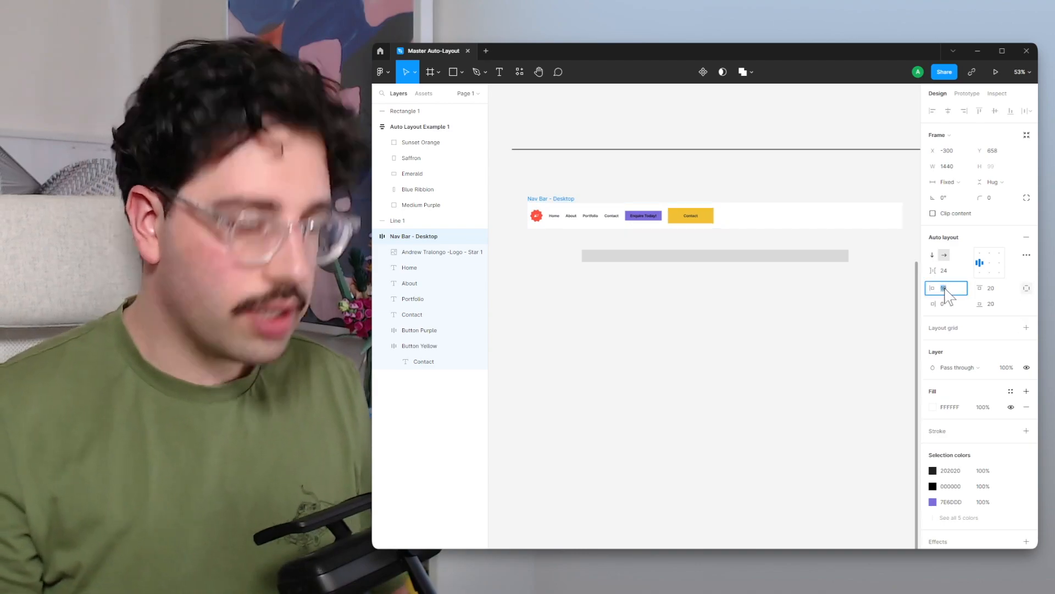
pyautogui.hotkey('shift', 'Up')
pyautogui.hotkey('shift', 'Up')
pyautogui.hotkey('shift', 'Up')
pyautogui.hotkey('shift', 'Up')
pyautogui.hotkey('shift', 'Up')
pyautogui.hotkey('shift', 'Up')
pyautogui.hotkey('shift', 'Up')
pyautogui.hotkey('shift', 'Up')
pyautogui.hotkey('shift', 'Up')
pyautogui.hotkey('shift', 'Up')
pyautogui.hotkey('shift', 'Up')
pyautogui.hotkey('shift', 'Up')
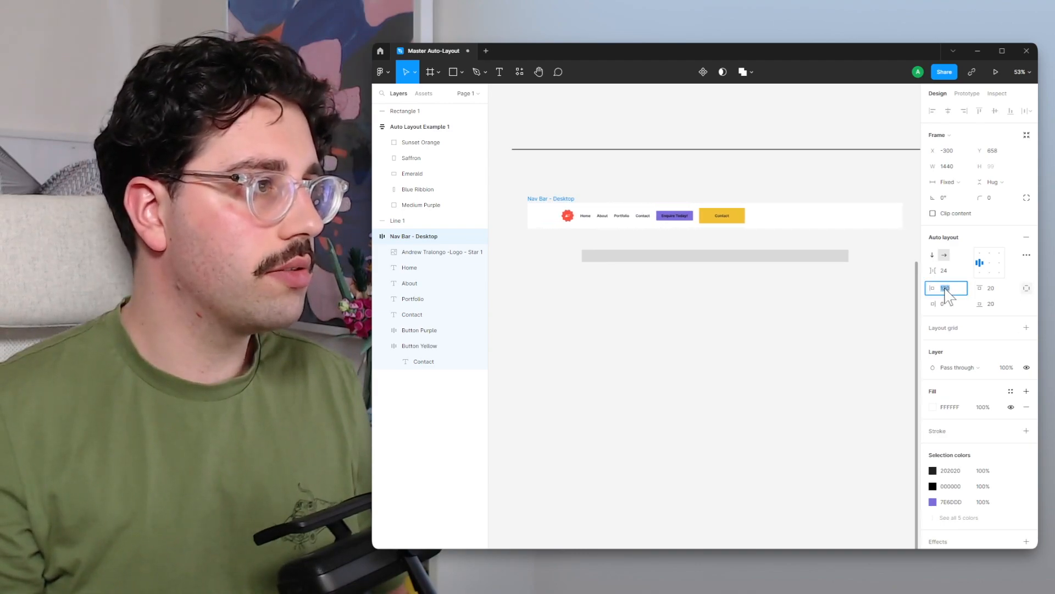
pyautogui.hotkey('shift', 'Up')
pyautogui.hotkey('shift', 'Up')
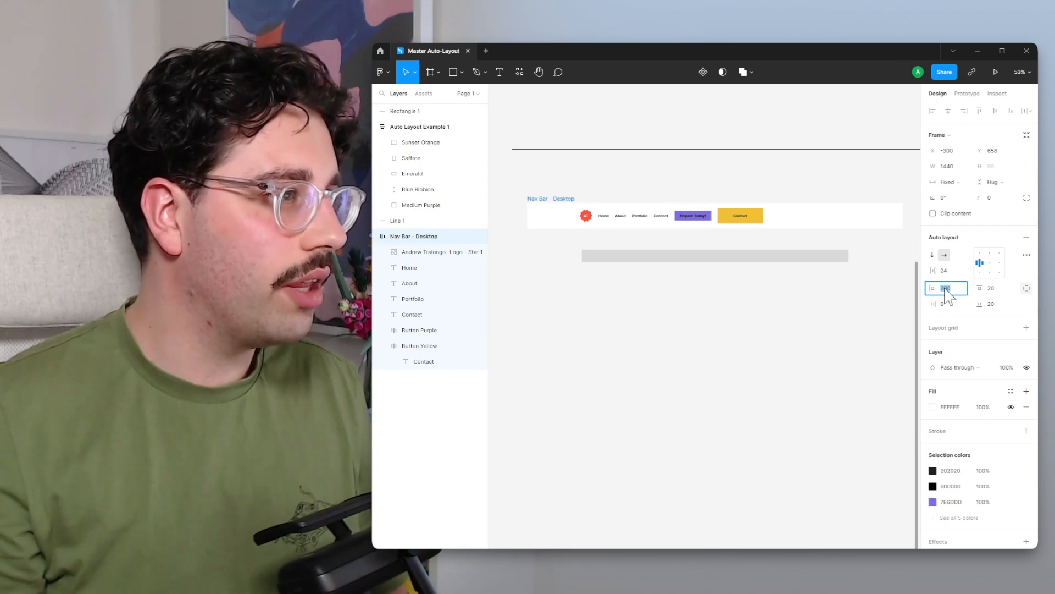
# Step: Move the 1024-wide rectangle up beneath the logo as a guide and refine the nav bar's left padding to 208
pyautogui.scroll(-1, 562, 238)
pyautogui.scroll(5, 561, 238)
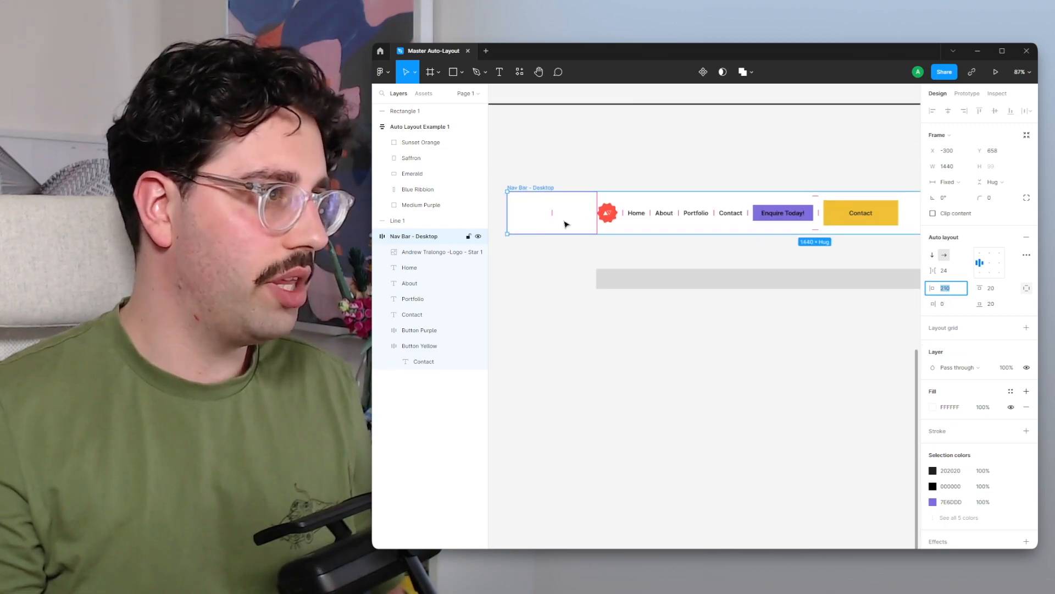
pyautogui.moveTo(645, 281); pyautogui.dragTo(649, 251)
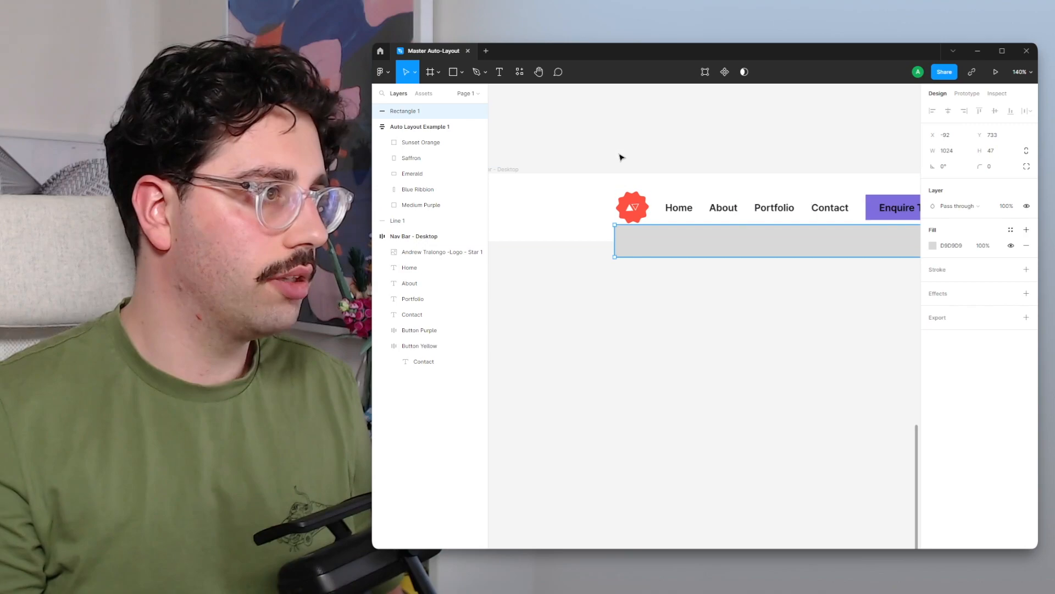
pyautogui.click(614, 201)
pyautogui.scroll(-1, 613, 200)
pyautogui.scroll(3, 613, 200)
pyautogui.moveTo(530, 231)
pyautogui.mouseDown()
pyautogui.moveTo(495, 215)
pyautogui.moveTo(511, 215)
pyautogui.mouseUp()
pyautogui.scroll(-5, 686, 313)
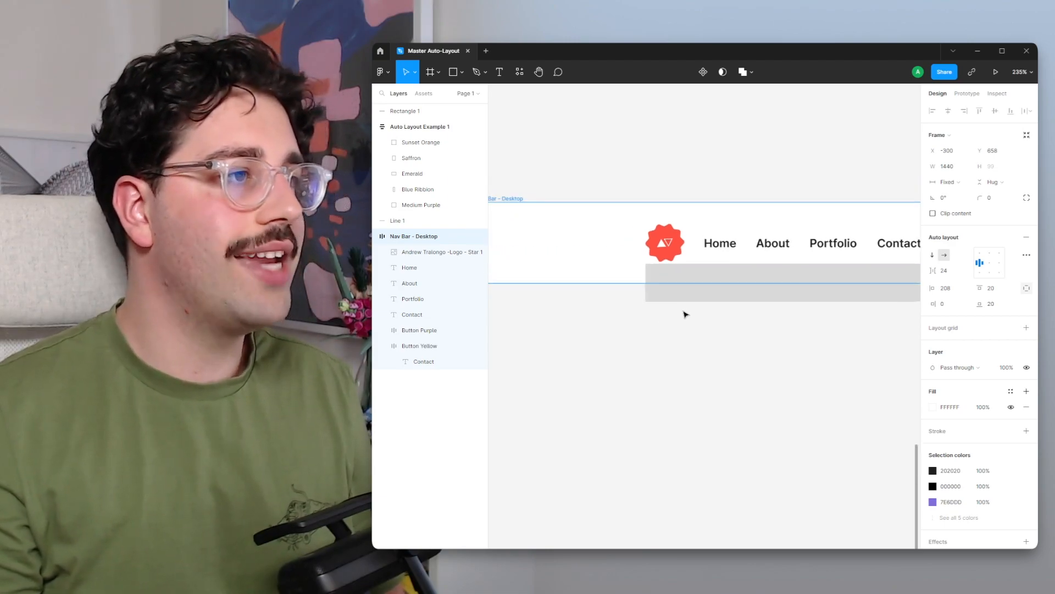
pyautogui.scroll(-5, 751, 308)
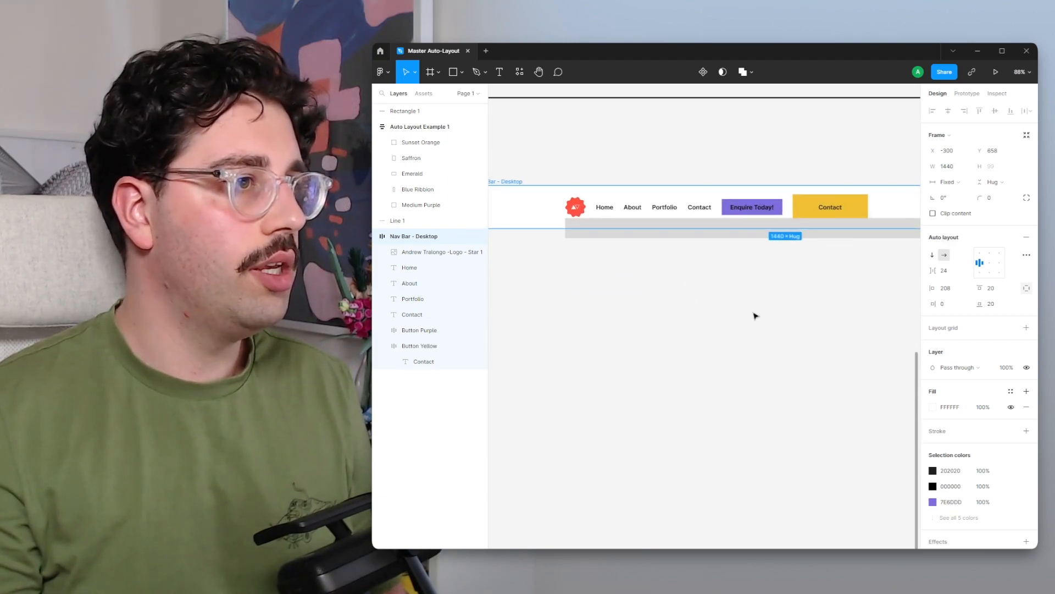
pyautogui.click(800, 282)
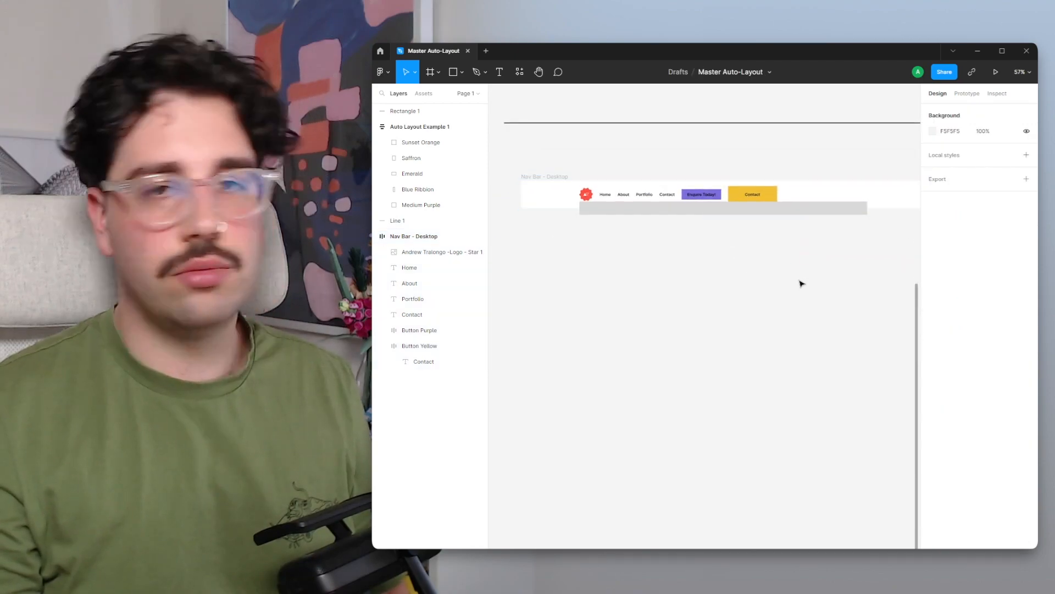
# Step: Duplicate Nav Bar - Desktop straight below the original at about Y 983 and set the copy's left padding to 0
pyautogui.scroll(-1, 800, 282)
pyautogui.moveTo(793, 280); pyautogui.dragTo(751, 281)
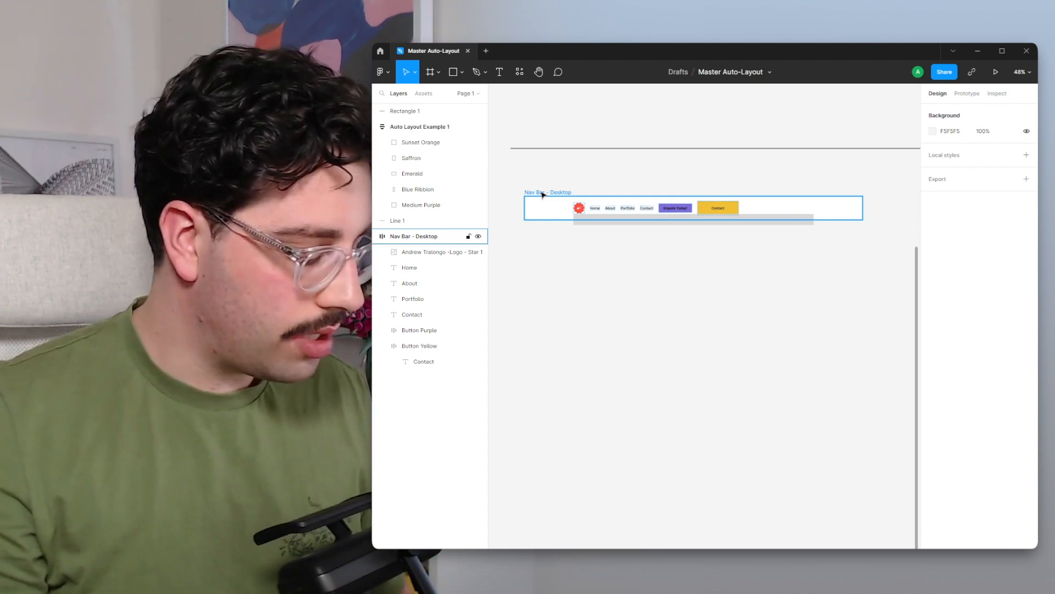
pyautogui.click(544, 194)
pyautogui.moveTo(547, 194); pyautogui.dragTo(552, 270)
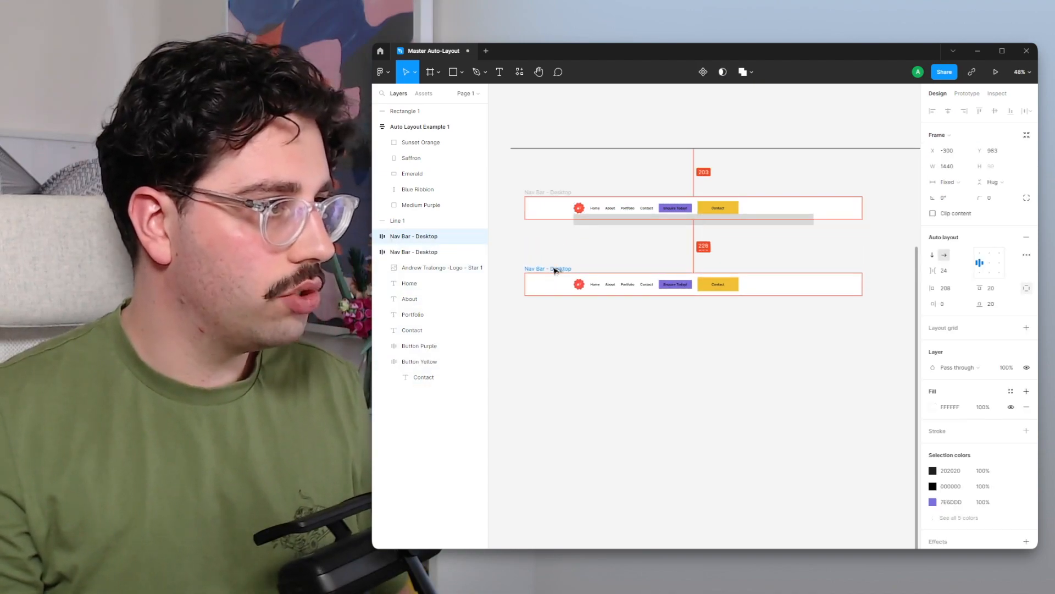
pyautogui.click(958, 291)
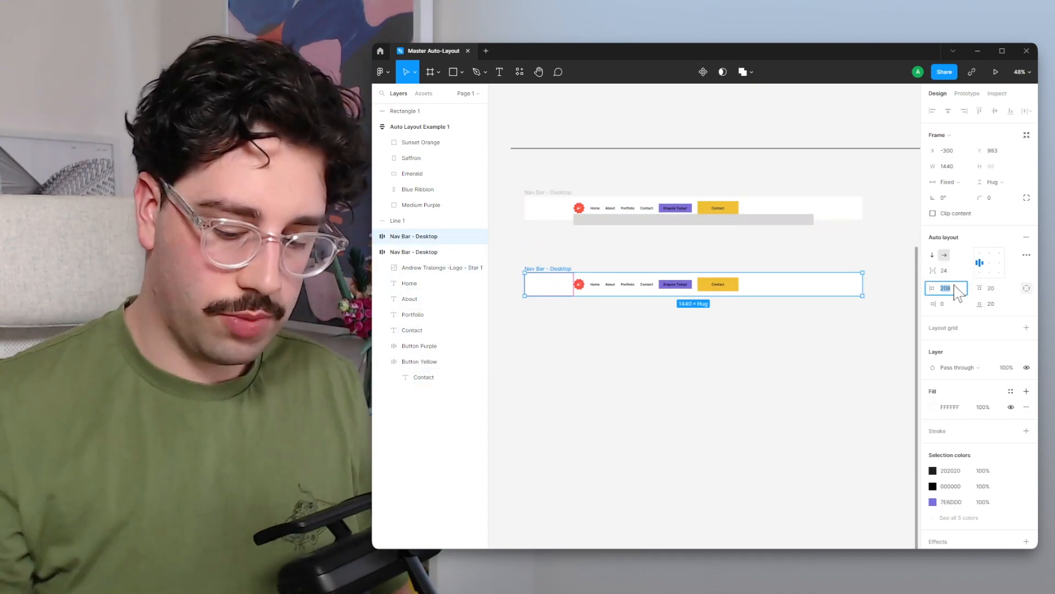
pyautogui.press('Return')
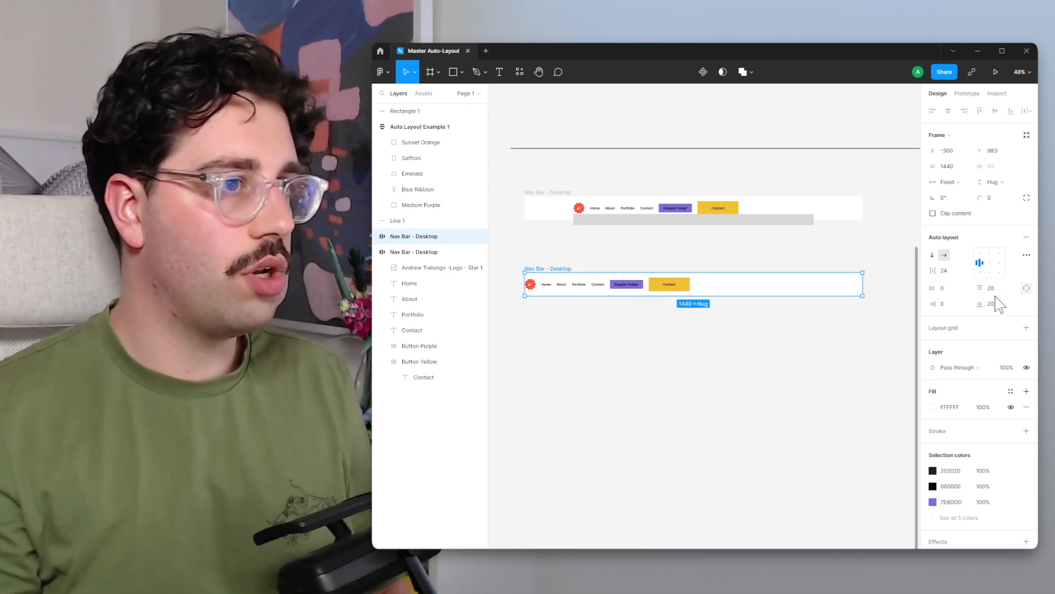
pyautogui.click(680, 329)
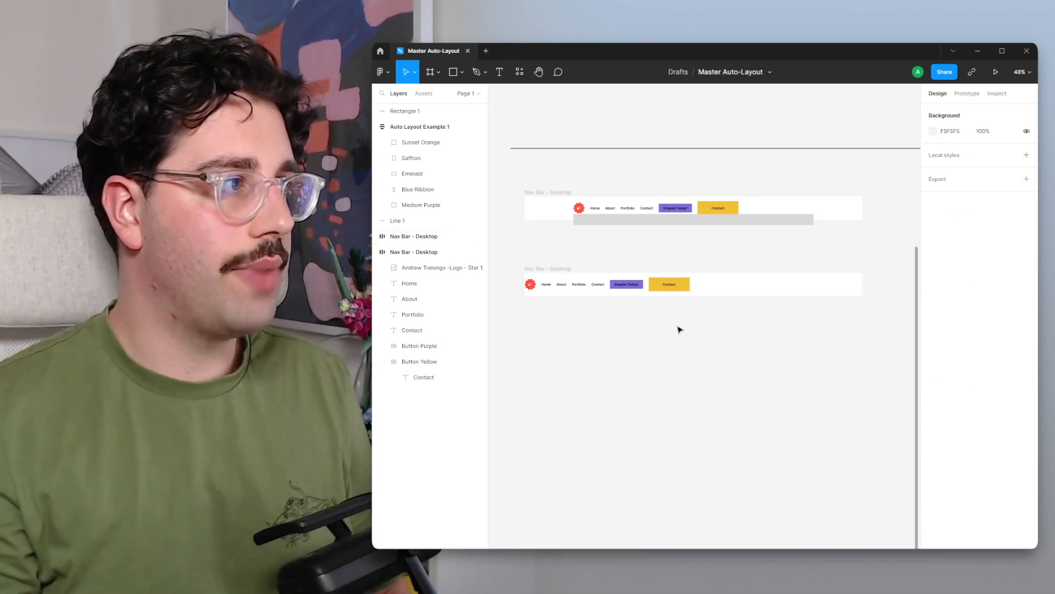
# Step: Collapse the nav bar layers and rename the original upper nav bar "Nav Bar - Desktop - Bad"
pyautogui.click(376, 252)
pyautogui.click(423, 238)
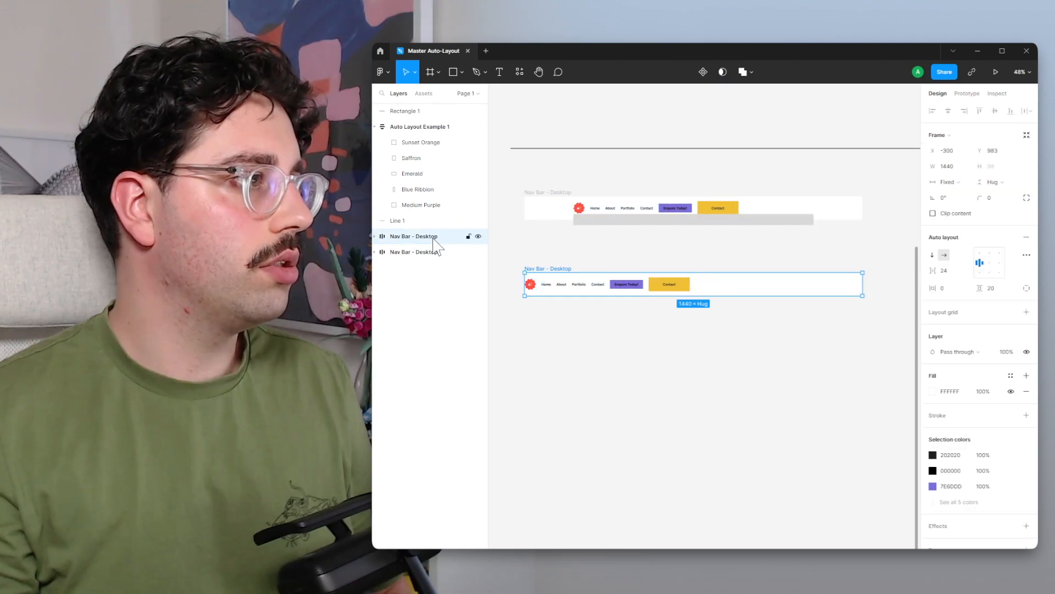
pyautogui.click(437, 253)
pyautogui.doubleClick(423, 252)
pyautogui.press('End')
pyautogui.write('- ')
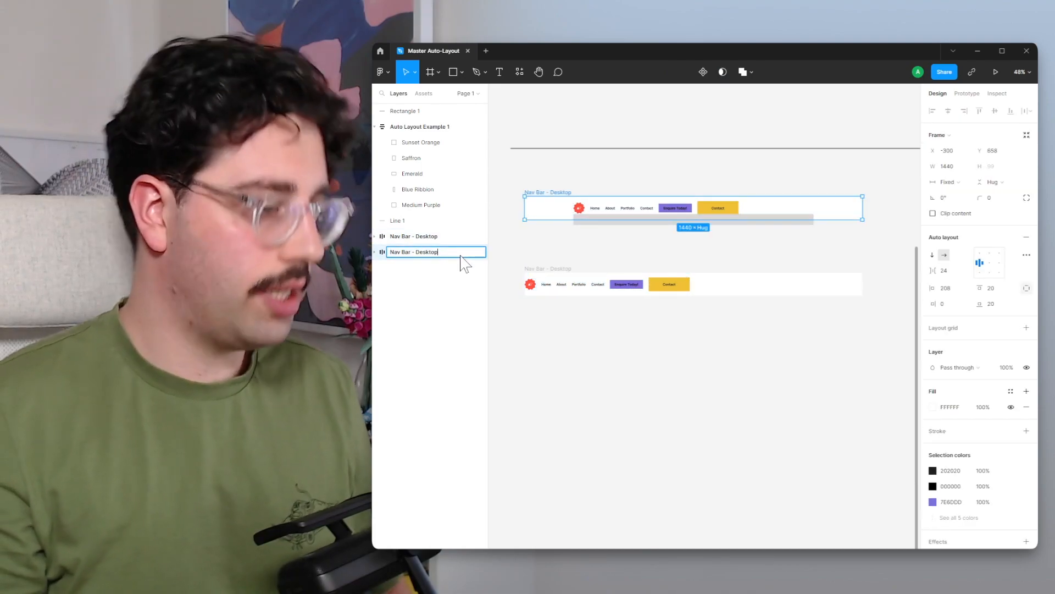
pyautogui.write('Bac')
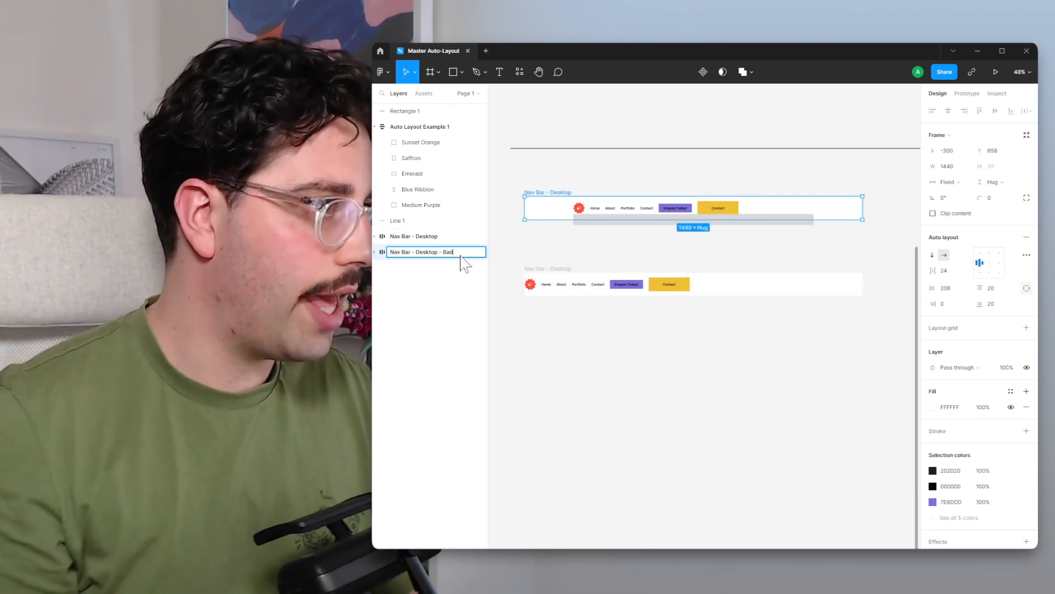
# Step: Rename the duplicated lower nav bar "Nav Bar - Desktop - Good"
pyautogui.doubleClick(435, 237)
pyautogui.press('End')
pyautogui.write('- G')
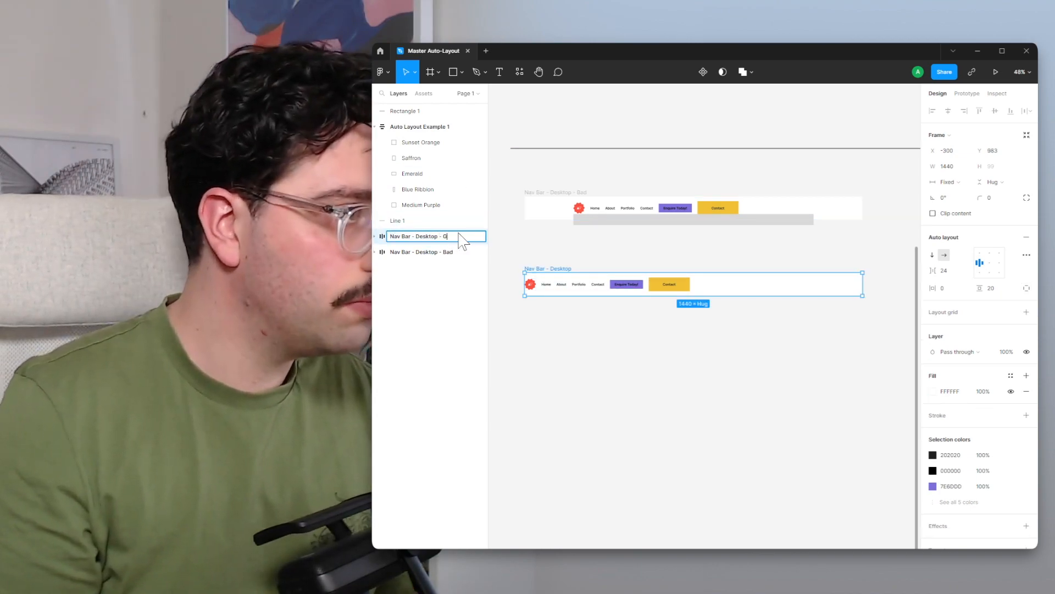
pyautogui.press('BackSpace')
pyautogui.write('Good')
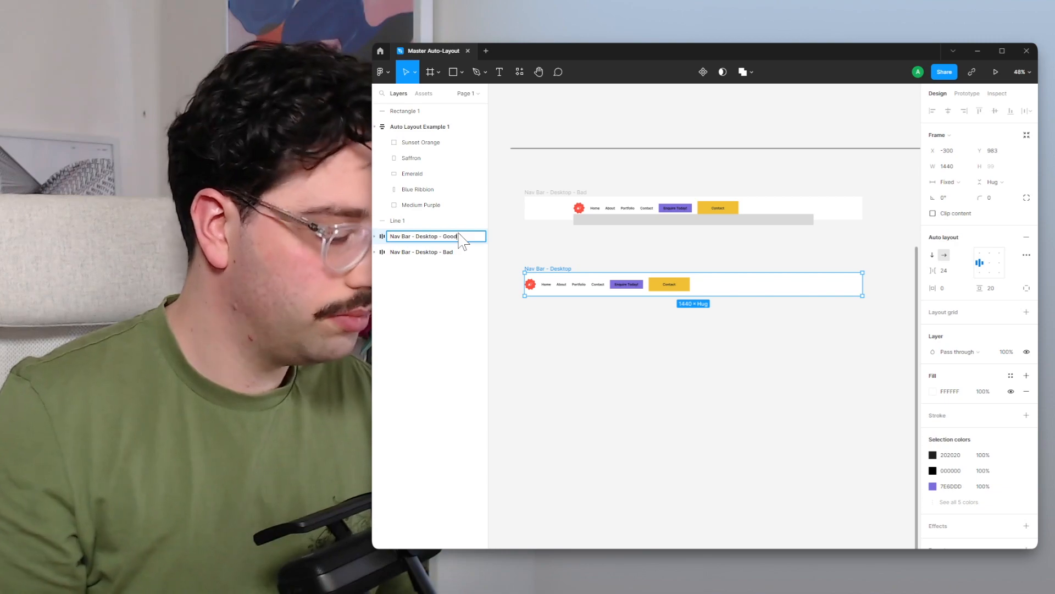
pyautogui.press('Return')
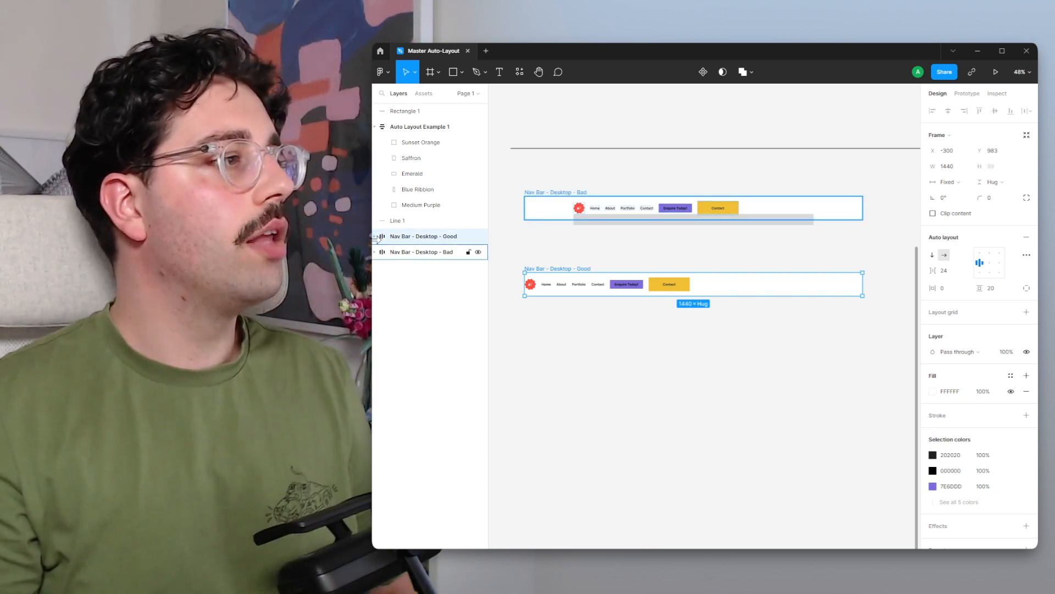
# Step: Group the logo, text links and both buttons inside Nav Bar - Desktop - Good and turn the group into an auto layout frame
pyautogui.click(374, 236)
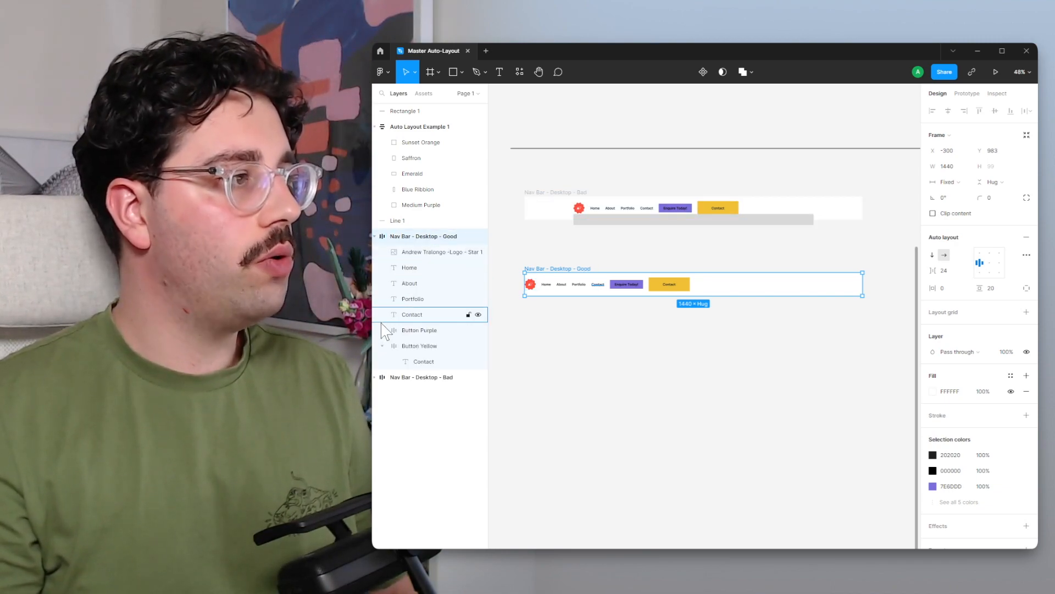
pyautogui.click(382, 345)
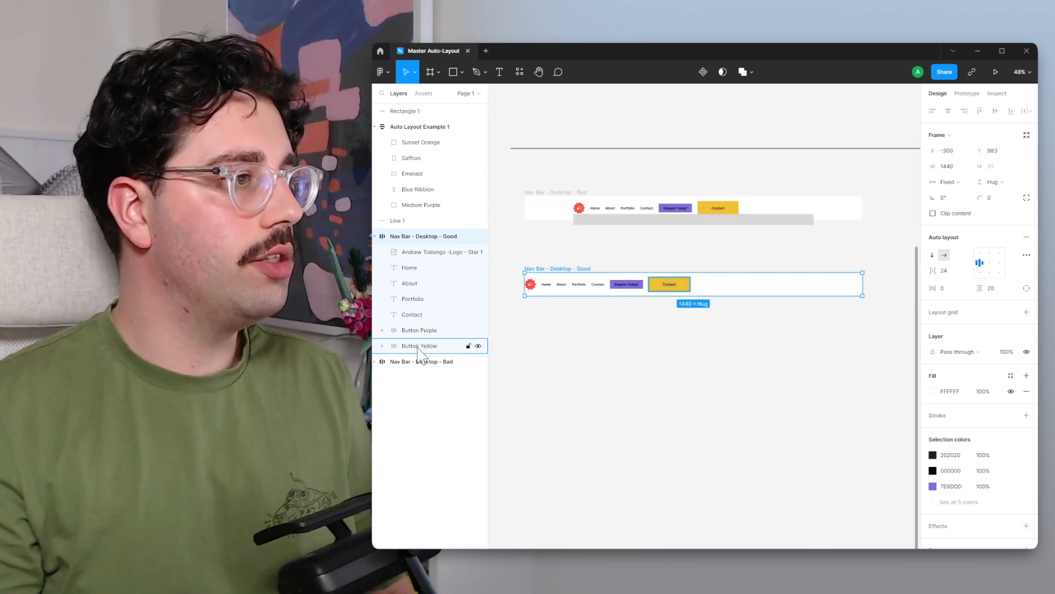
pyautogui.click(428, 264)
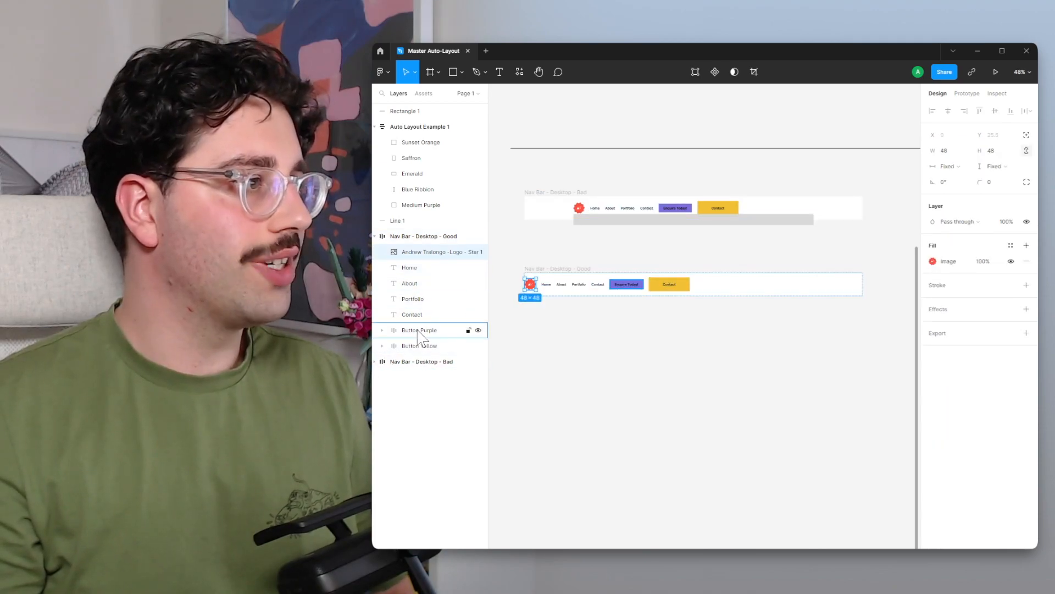
pyautogui.keyDown('shift'); pyautogui.click(423, 346); pyautogui.keyUp('shift')
pyautogui.hotkey('ctrl', 'g')
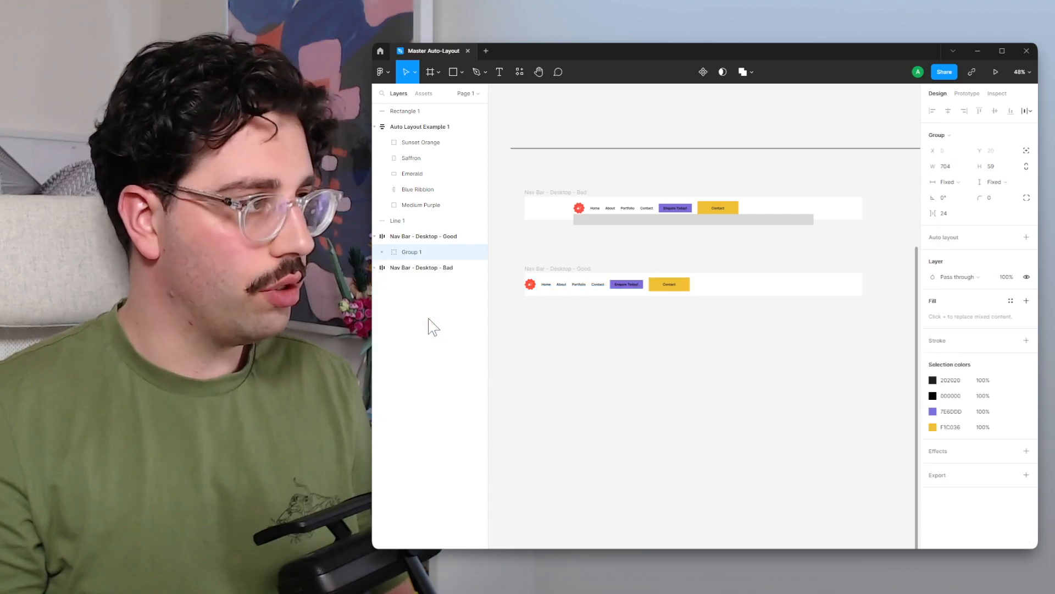
pyautogui.hotkey('shift', 'a')
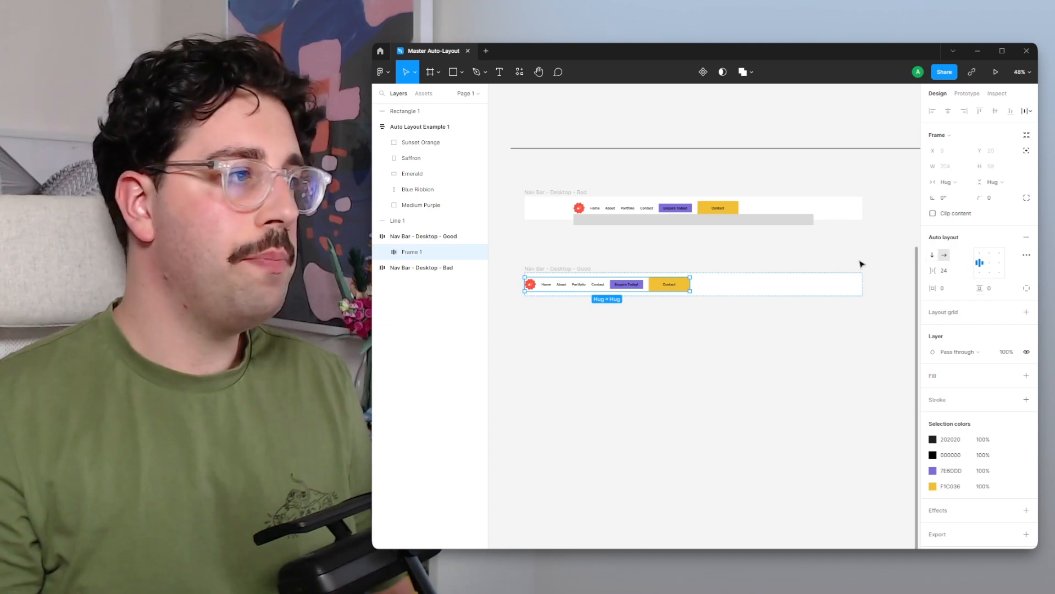
# Step: Set the inner frame holding the logo, links and buttons to a fixed width of 1024
pyautogui.click(951, 184)
pyautogui.click(961, 174)
pyautogui.click(959, 166)
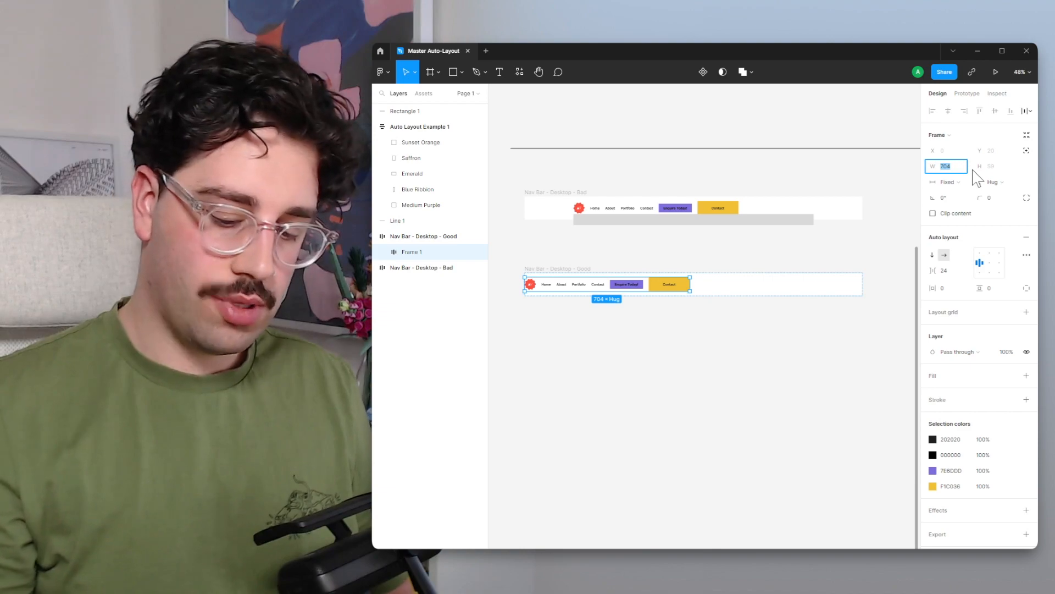
pyautogui.write('1024')
pyautogui.press('Return')
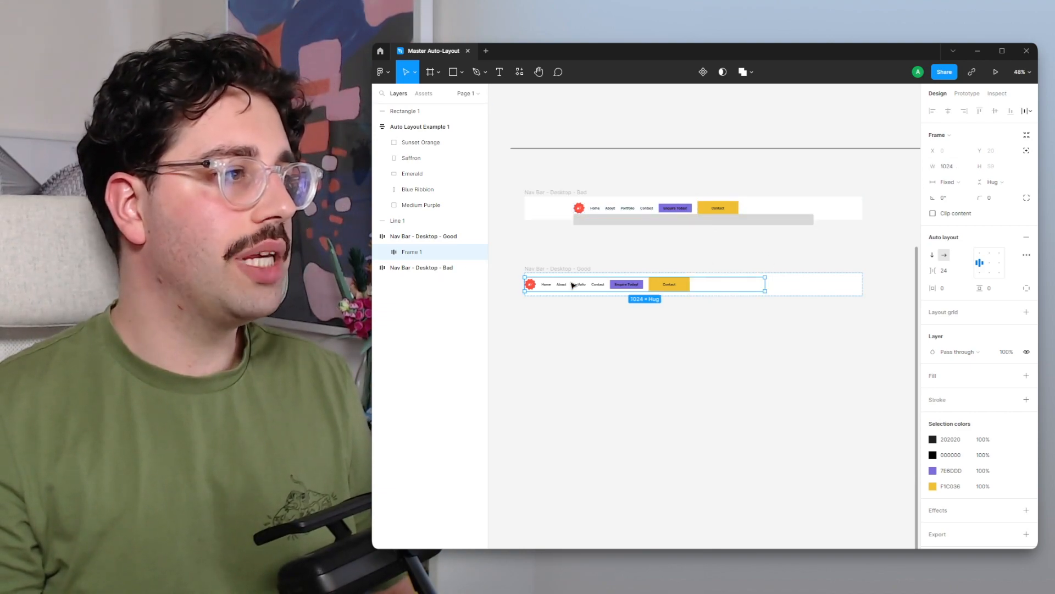
# Step: Align the content of the Nav Bar - Desktop - Good frame to the centre
pyautogui.click(850, 293)
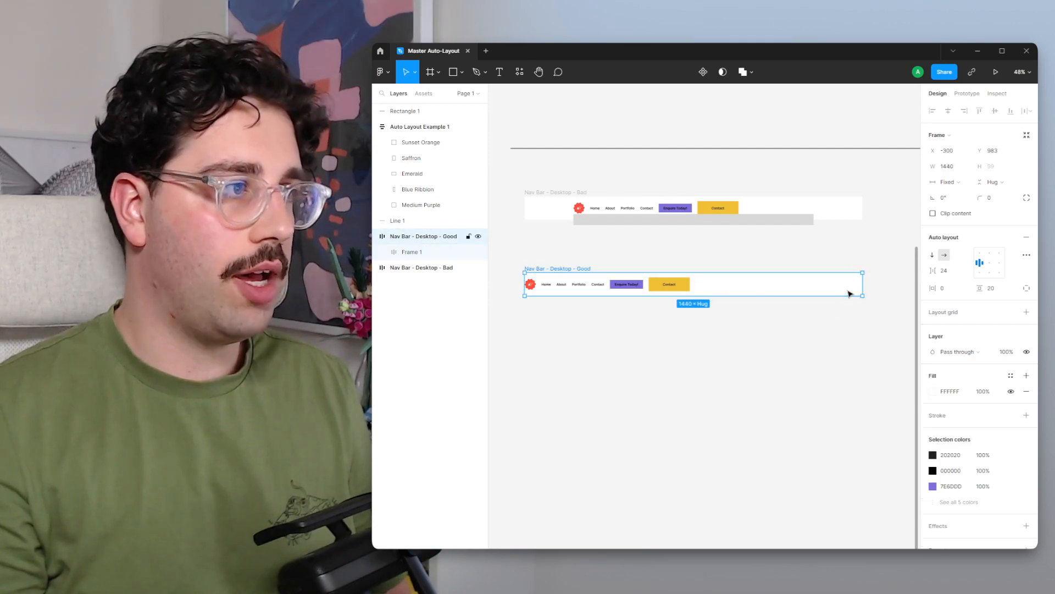
pyautogui.click(990, 263)
pyautogui.click(778, 336)
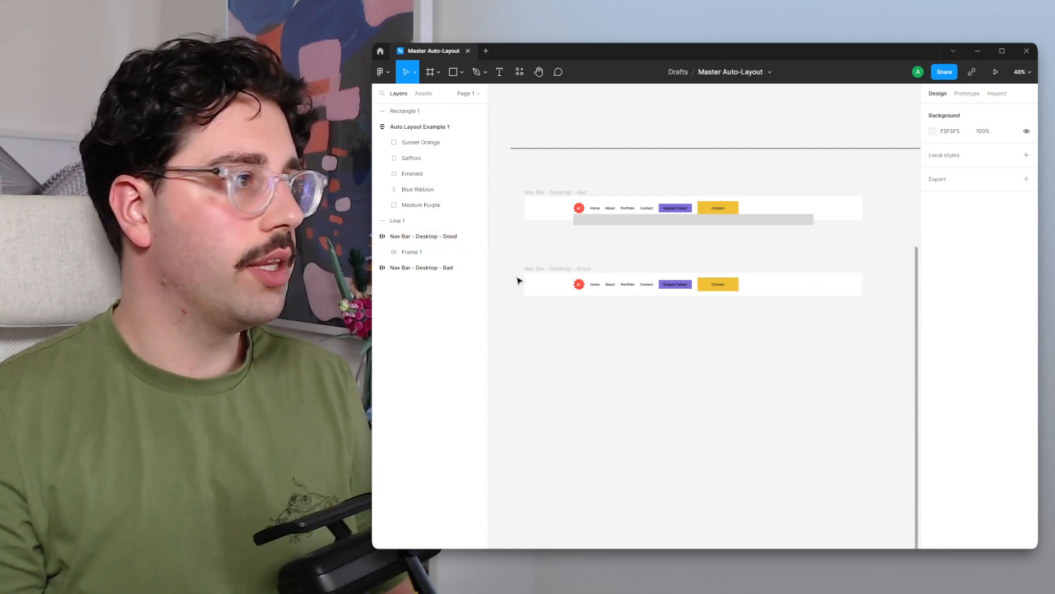
# Step: Add a 000000 inside stroke of weight 1 to the 1024-wide inner frame of the good nav bar
pyautogui.click(416, 254)
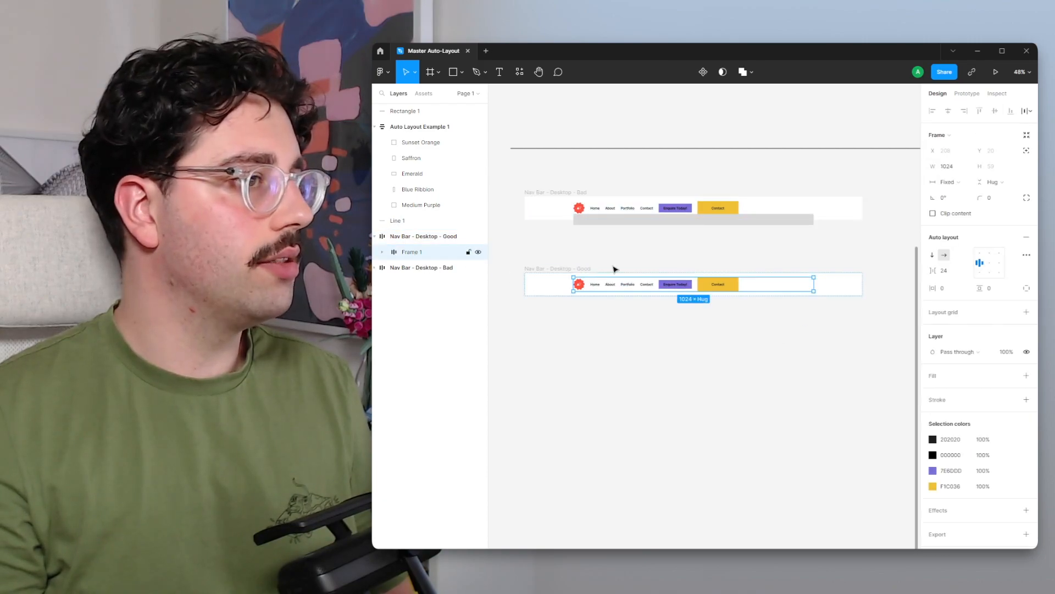
pyautogui.click(1026, 399)
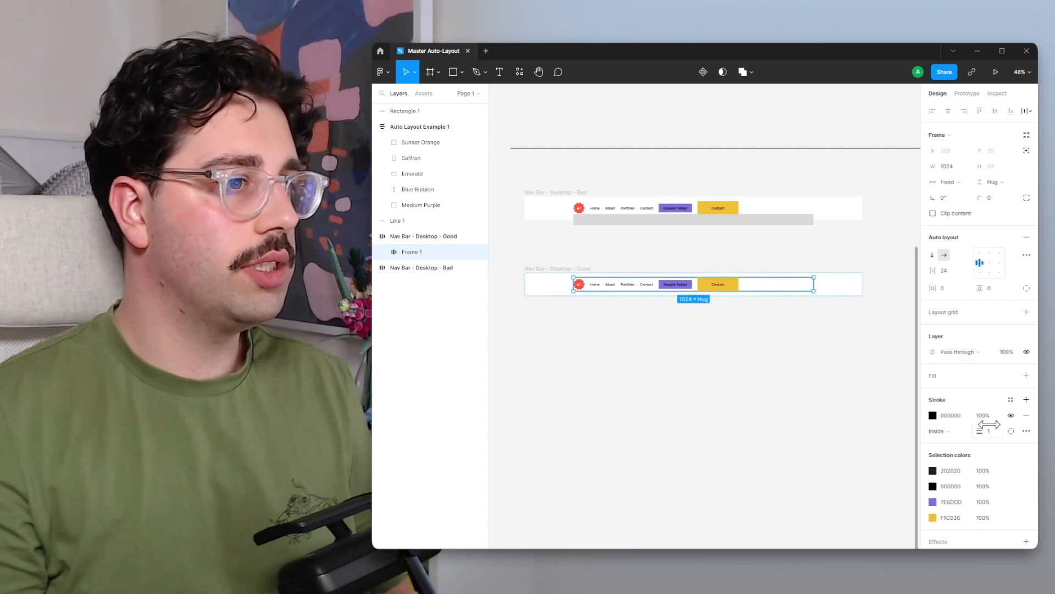
# Step: Rename the 1024-wide inner frame of the good nav bar to Nav Bar - Content
pyautogui.doubleClick(426, 252)
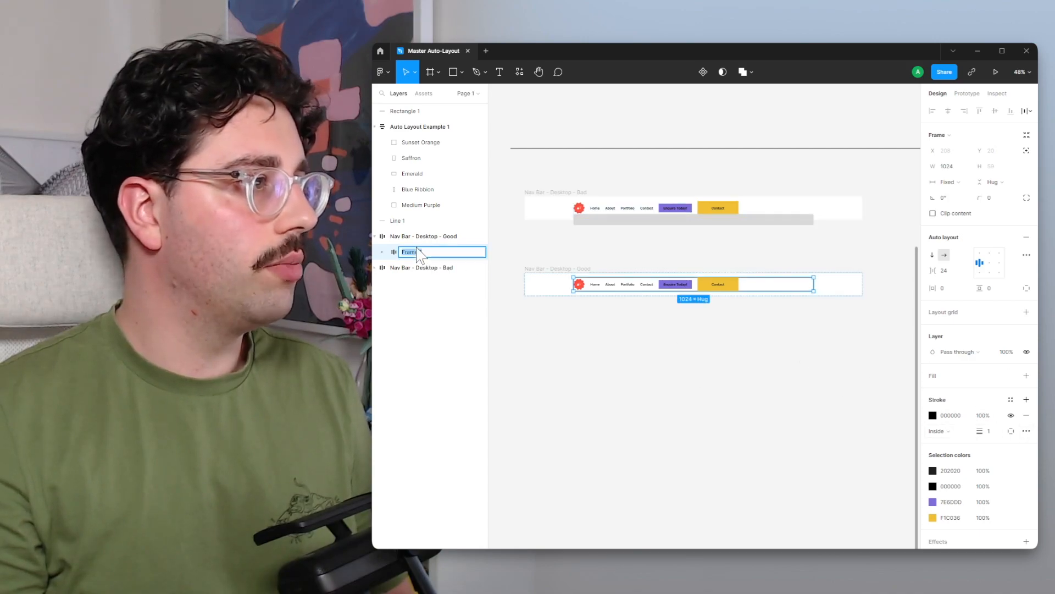
pyautogui.write('Nav ')
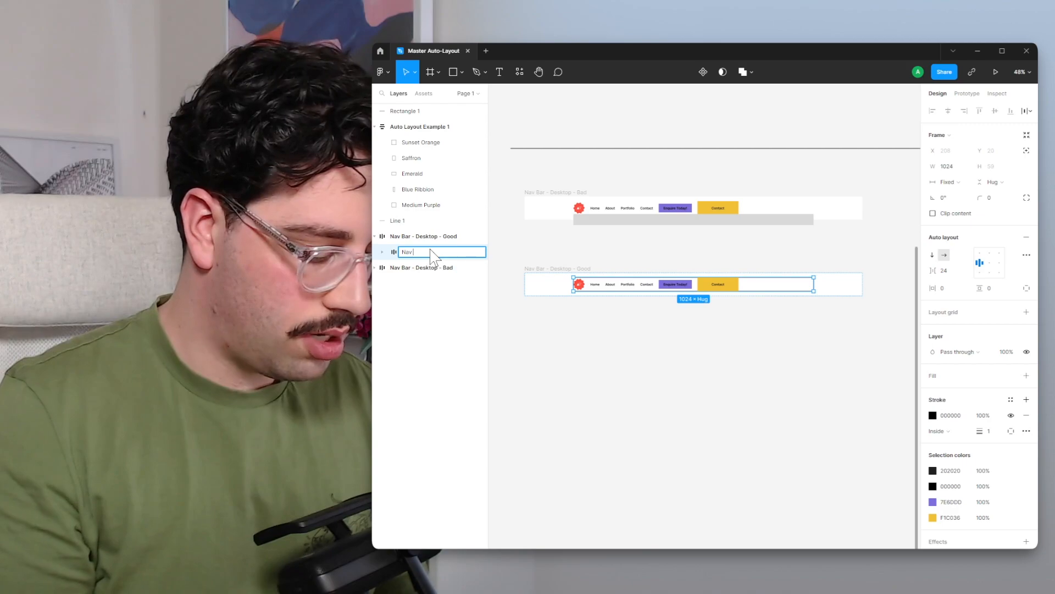
pyautogui.write('Bar - Content')
pyautogui.press('Return')
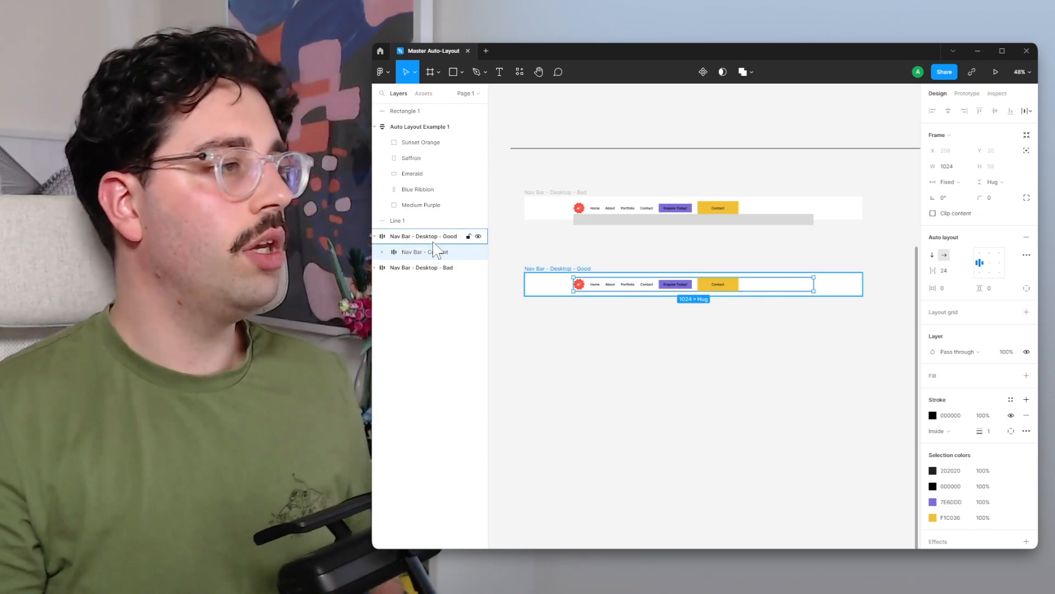
# Step: Set the horizontal padding of the Nav Bar - Content frame to 20
pyautogui.click(434, 243)
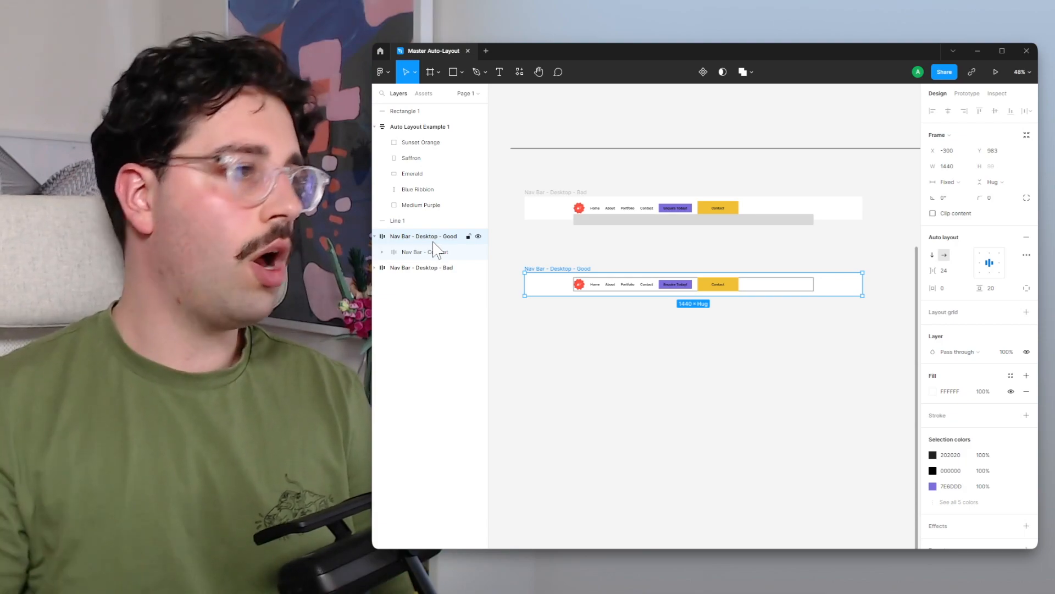
pyautogui.click(435, 250)
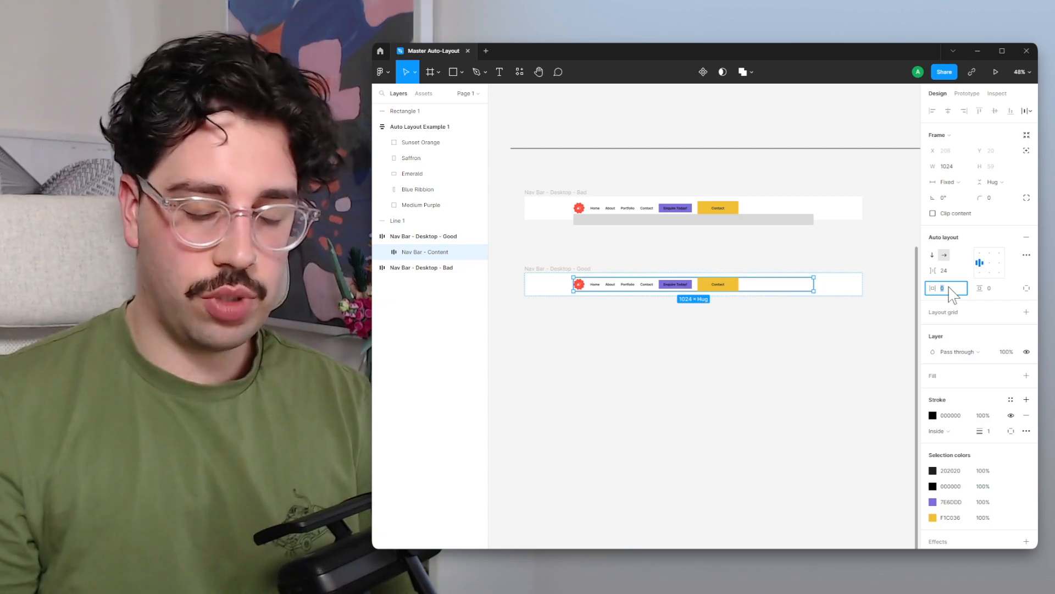
pyautogui.write('20')
pyautogui.press('Return')
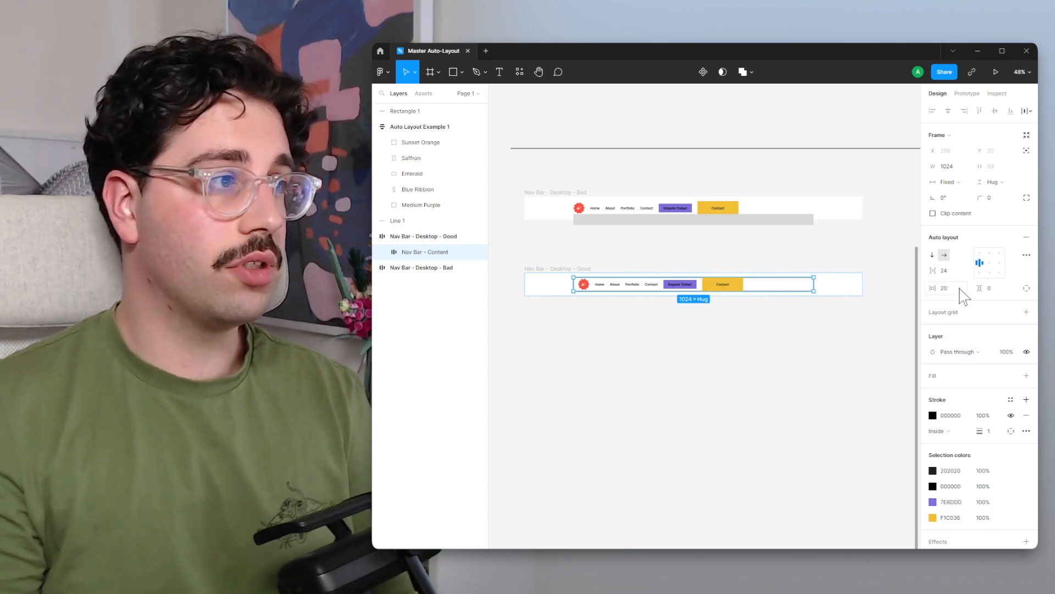
pyautogui.click(768, 344)
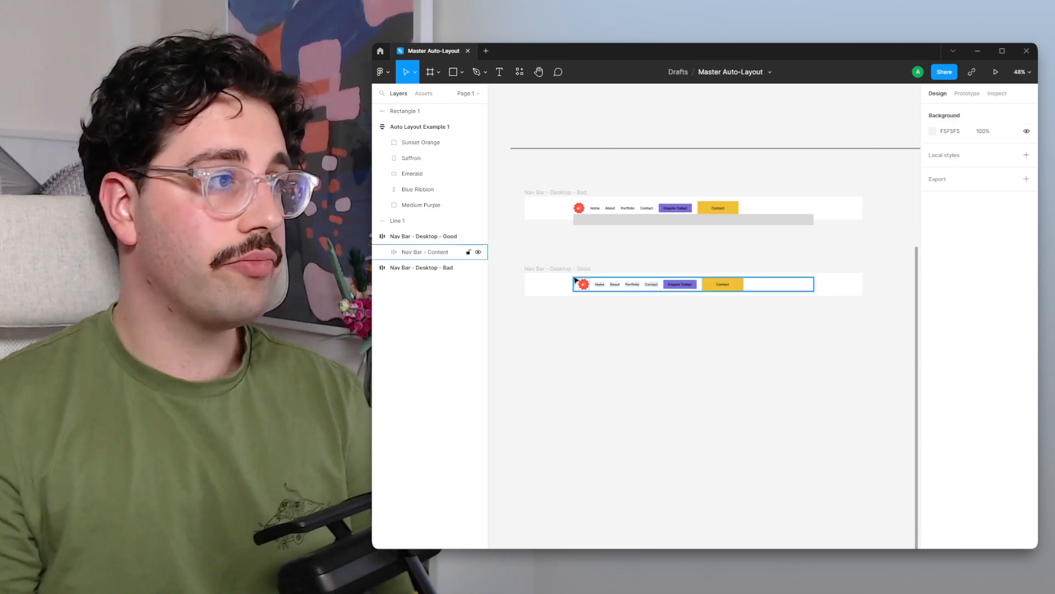
# Step: Duplicate the Auto Layout Example 1 frame beside the original, at the same height on the canvas
pyautogui.click(553, 217)
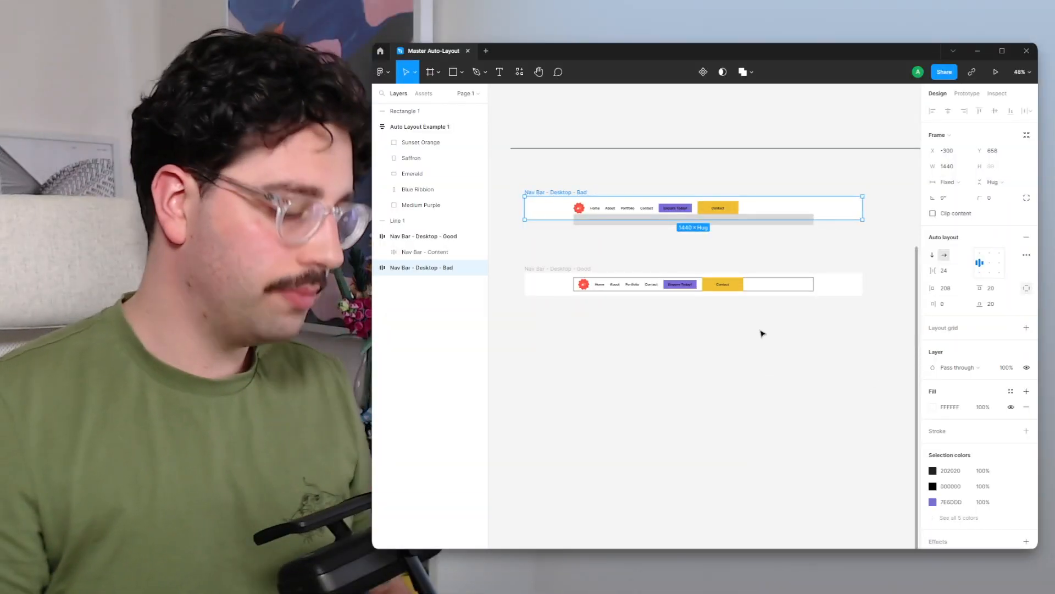
pyautogui.scroll(2, 880, 333)
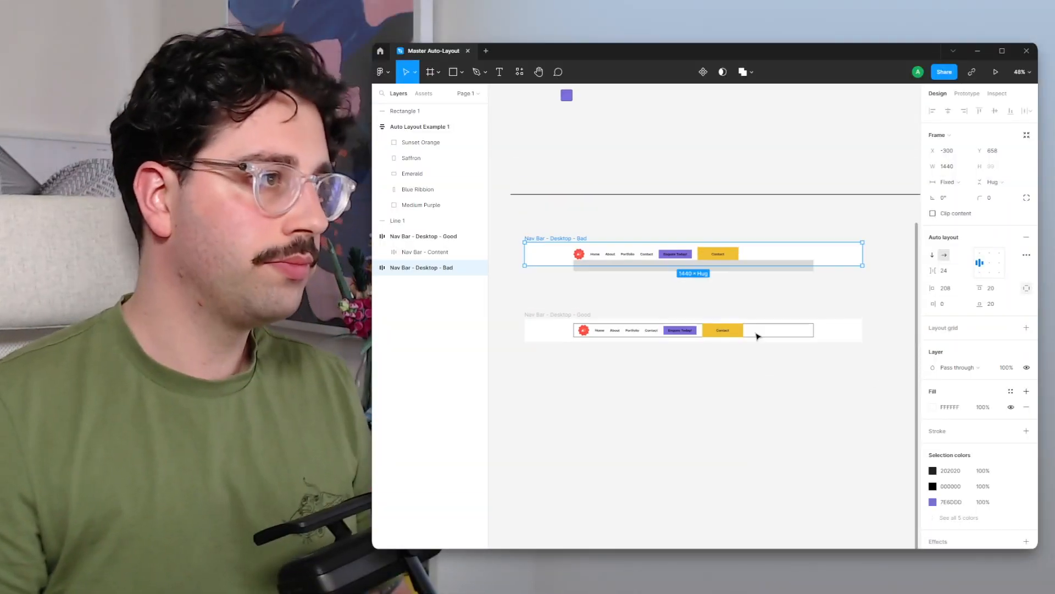
pyautogui.scroll(5, 757, 336)
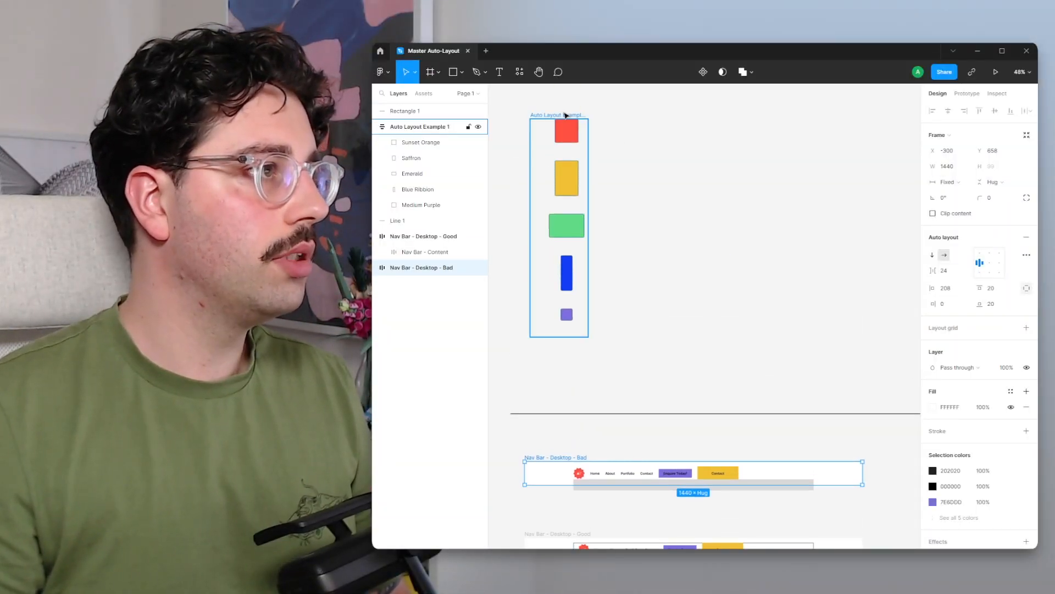
pyautogui.click(566, 116)
pyautogui.moveTo(567, 115); pyautogui.dragTo(781, 115)
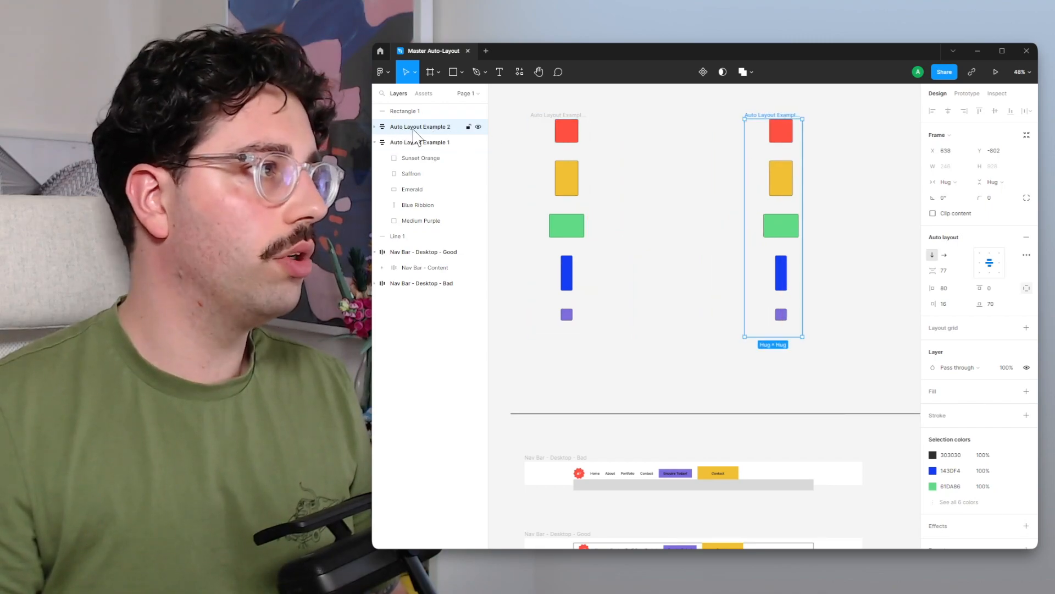
# Step: Rename the duplicated example frame to Auto Layout Advanced Example
pyautogui.doubleClick(434, 127)
pyautogui.click(461, 127)
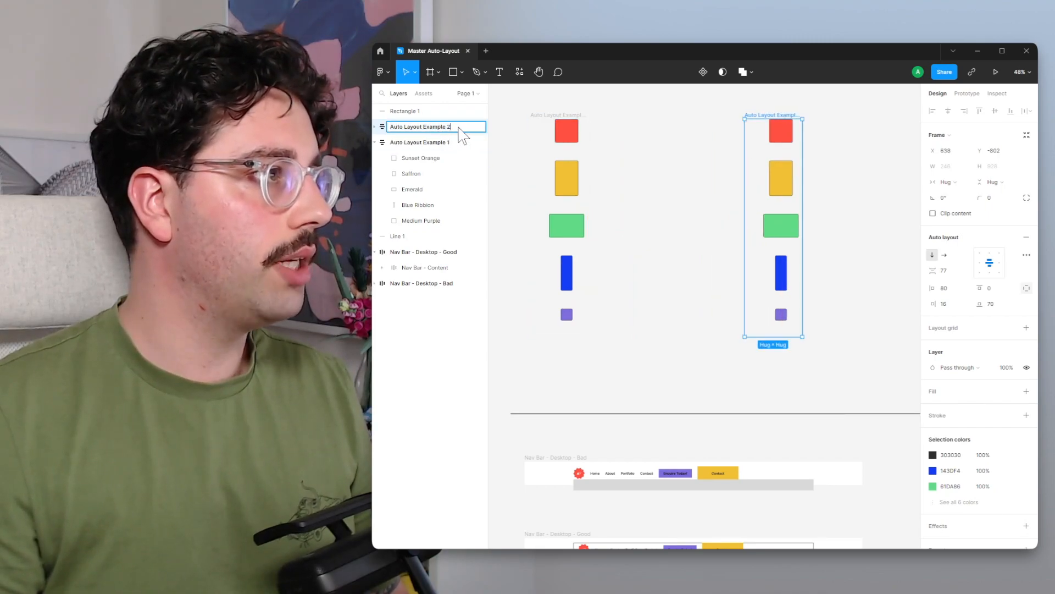
pyautogui.press('BackSpace')
pyautogui.press('BackSpace')
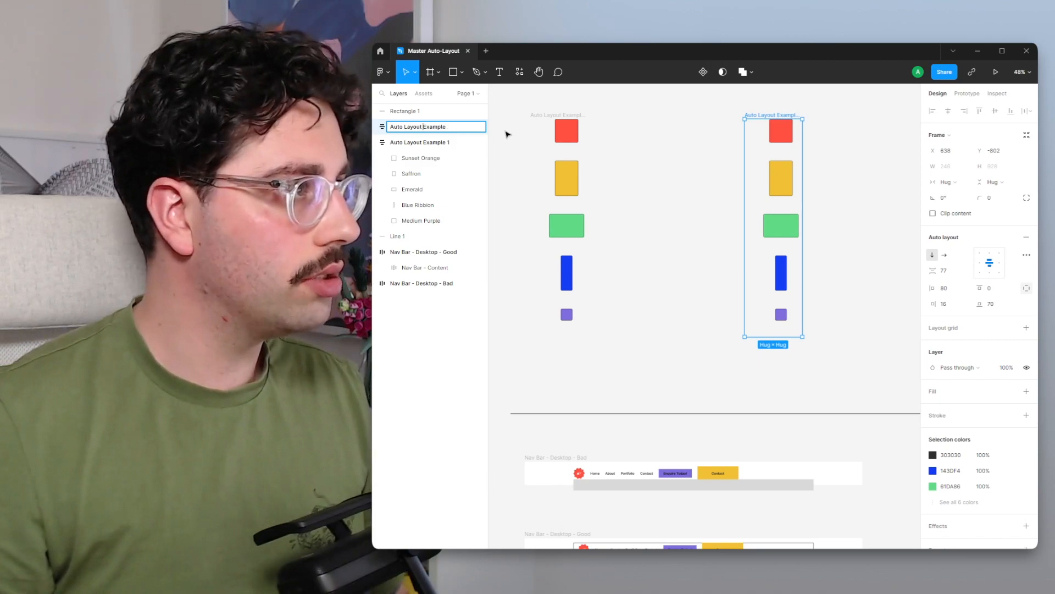
pyautogui.write('Advanced')
pyautogui.press('Return')
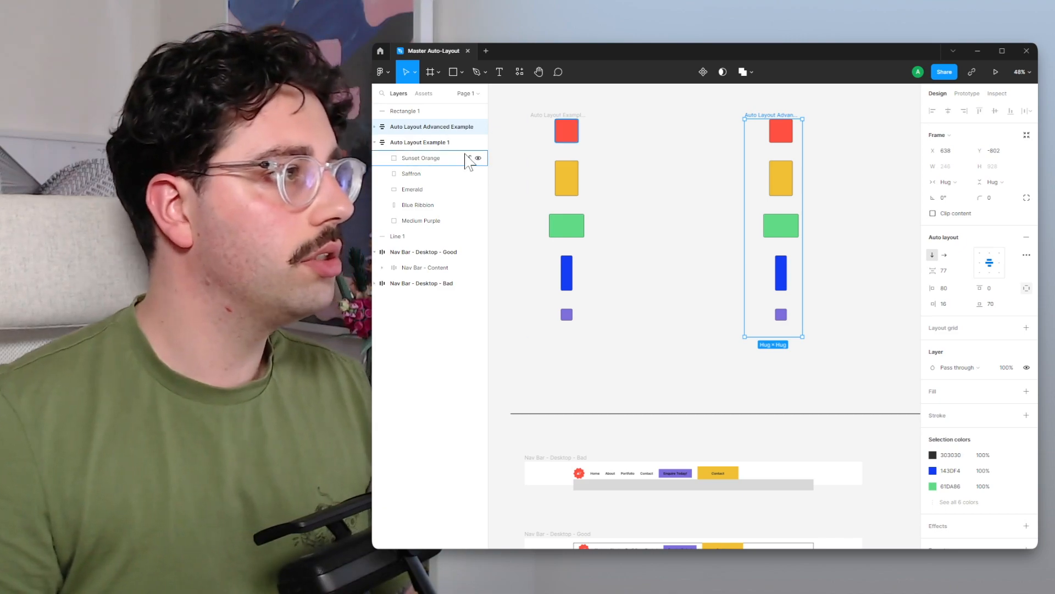
# Step: Rename the original Auto Layout Example 1 frame to Auto Layout Basic Example
pyautogui.doubleClick(457, 146)
pyautogui.click(463, 145)
pyautogui.press('BackSpace')
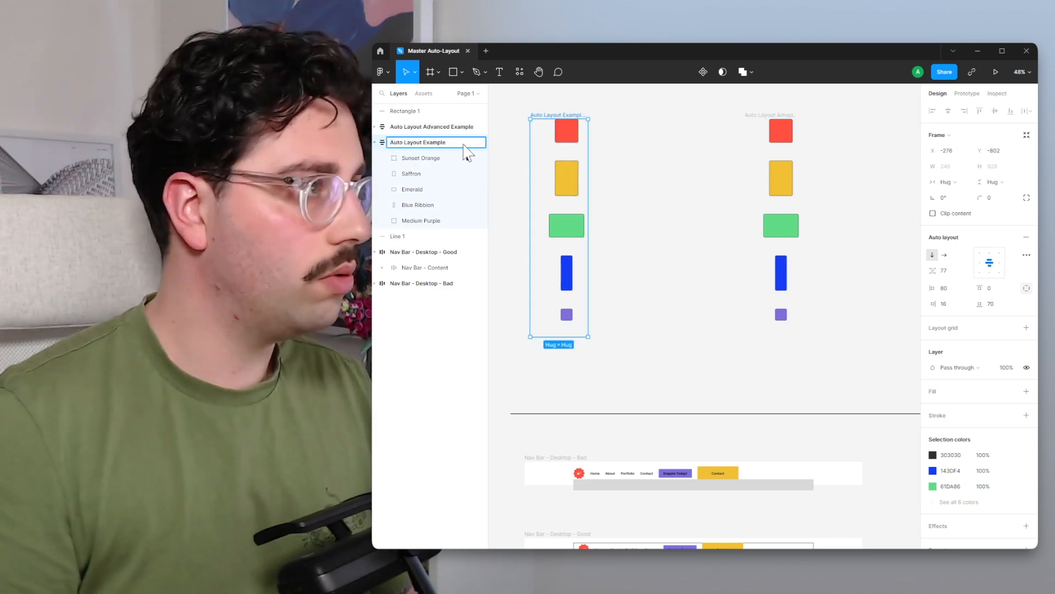
pyautogui.hotkey('ctrl', 'Left')
pyautogui.write('Basic')
pyautogui.press('Return')
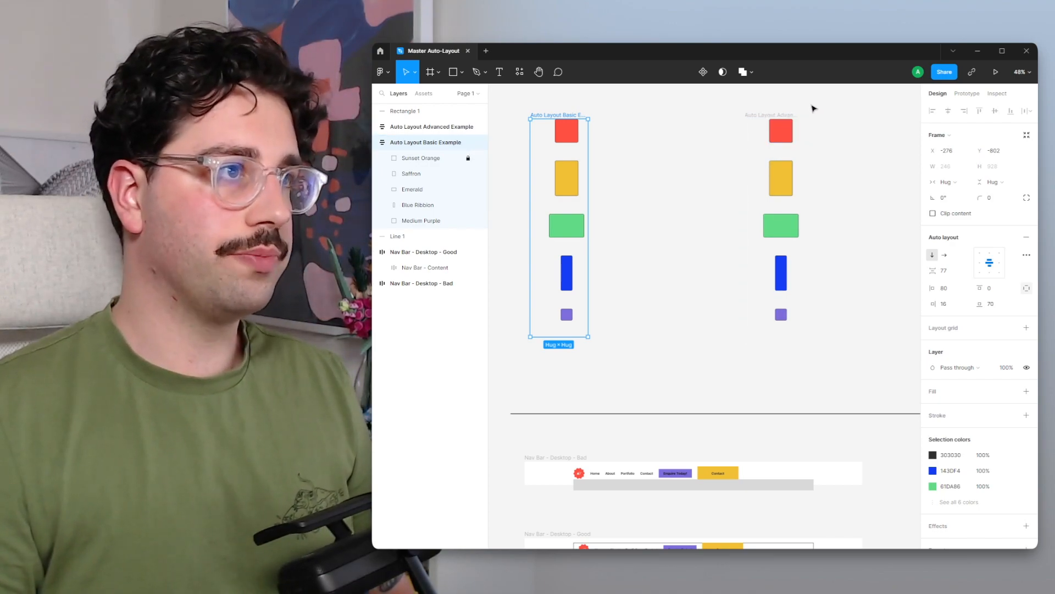
# Step: Enlarge the Auto Layout Advanced Example frame to about 388 wide and 1129 high
pyautogui.click(778, 113)
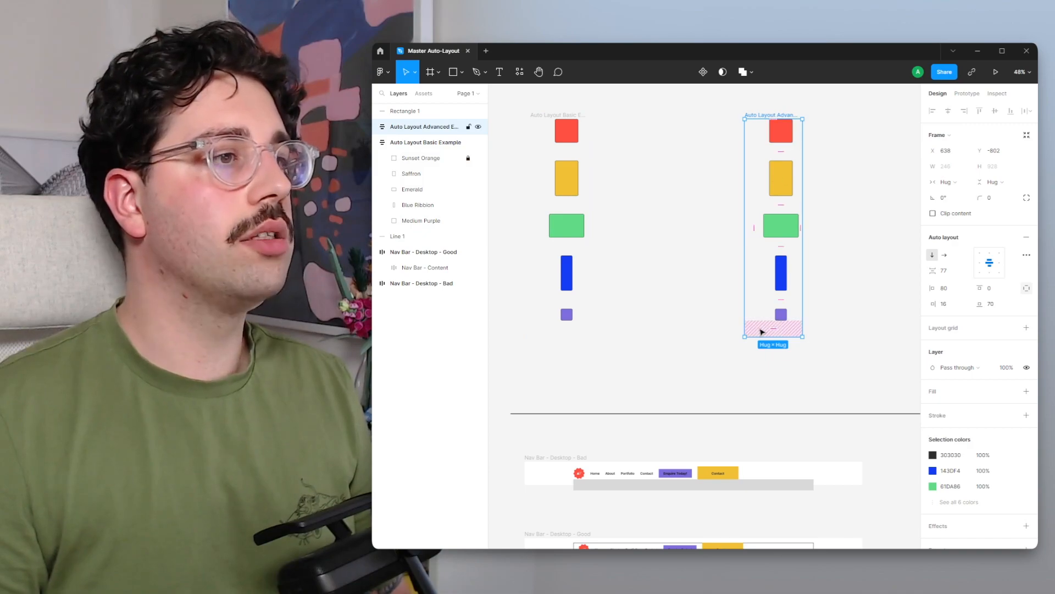
pyautogui.moveTo(762, 336); pyautogui.dragTo(780, 384)
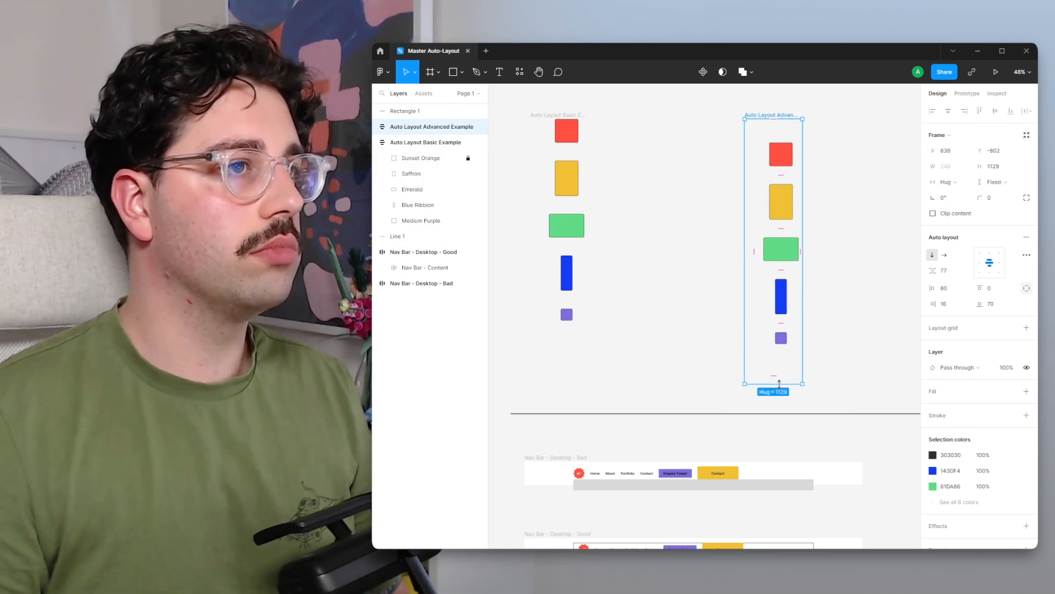
pyautogui.moveTo(799, 288); pyautogui.dragTo(836, 271)
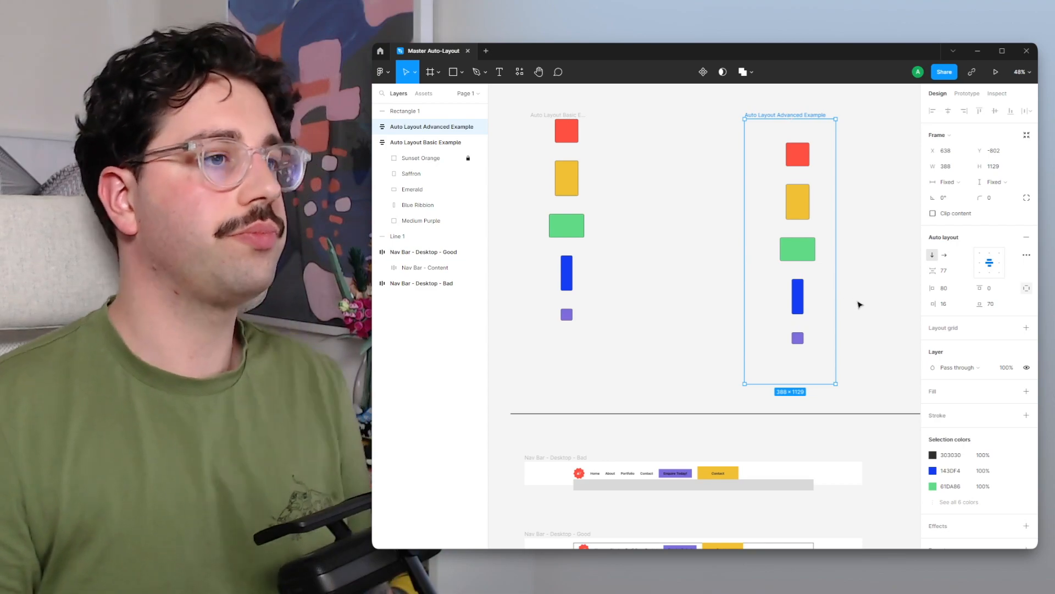
# Step: Switch the advanced example to combined padding, with 20 horizontally and 50 vertically
pyautogui.click(1026, 288)
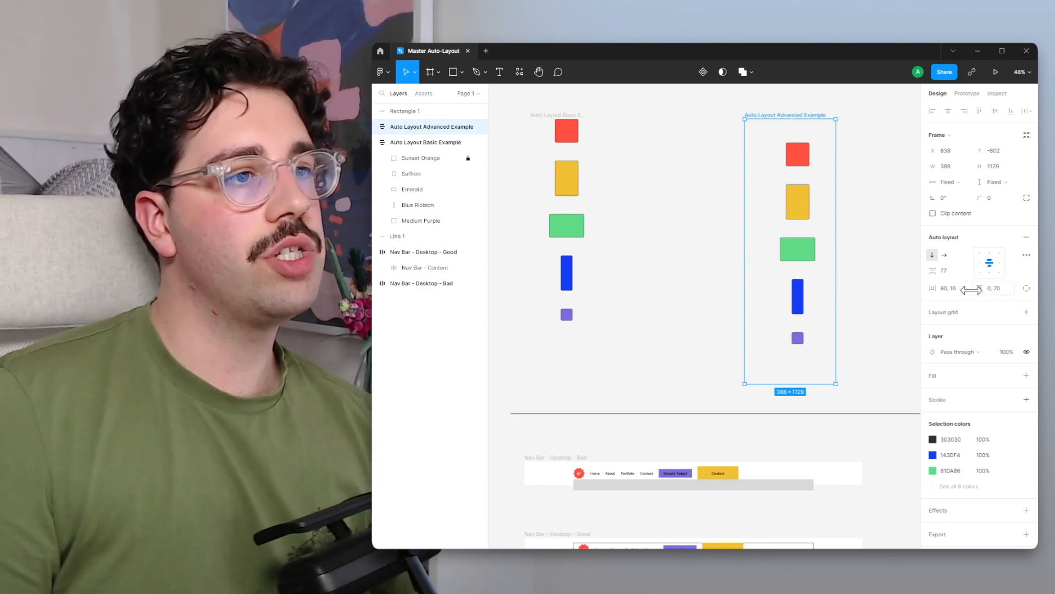
pyautogui.click(954, 289)
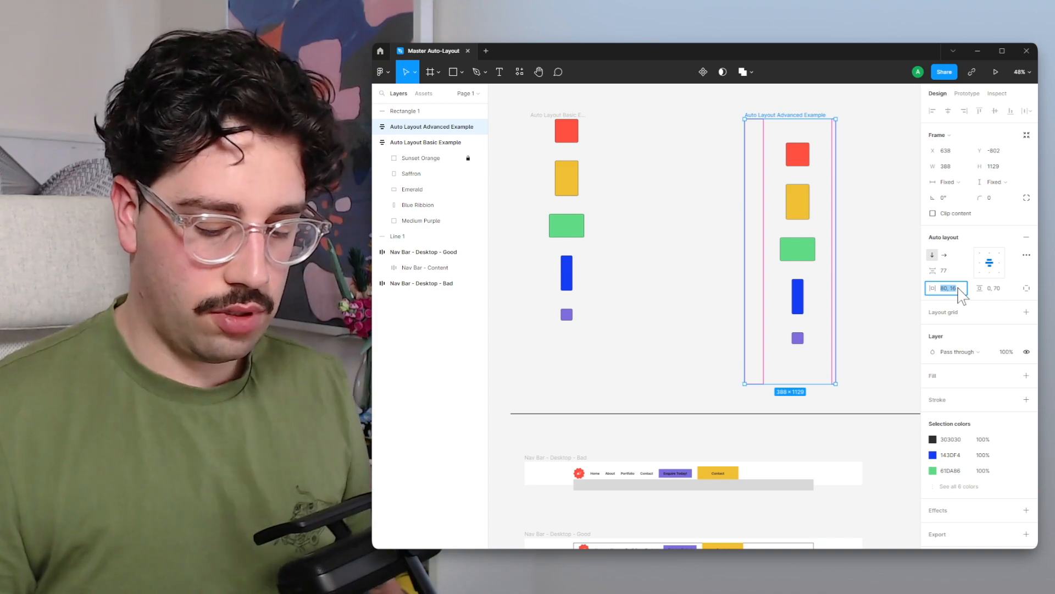
pyautogui.press('Tab')
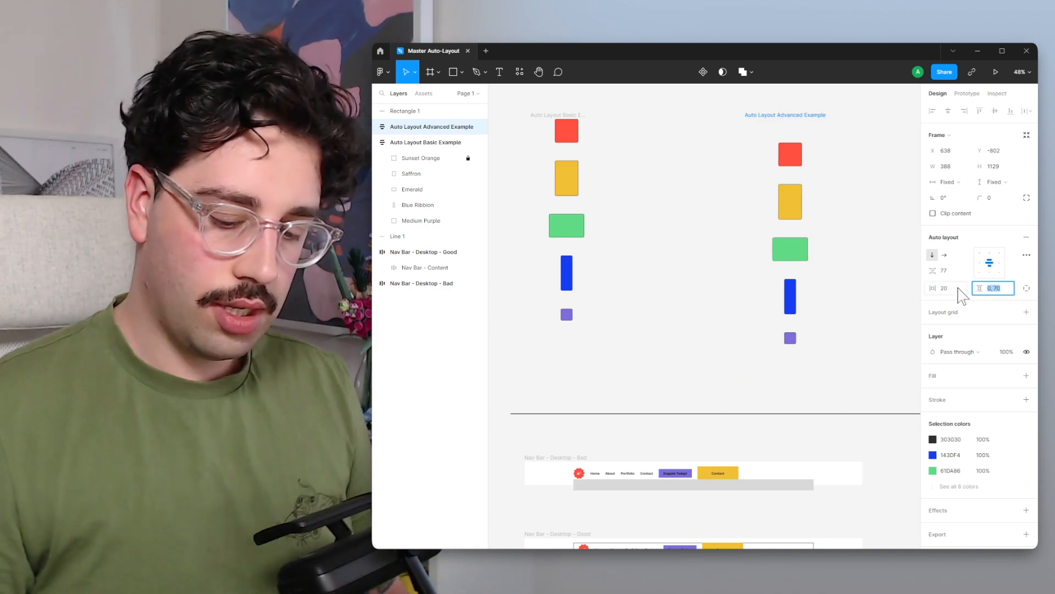
pyautogui.write('50')
pyautogui.press('Return')
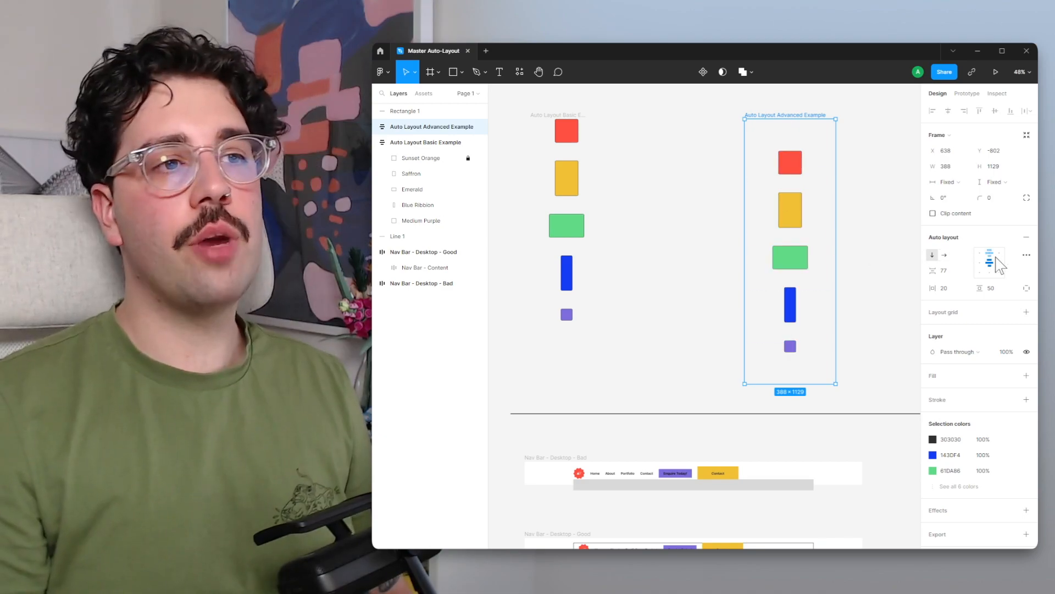
# Step: Change the advanced example's spacing mode from Packed to Space between in the advanced layout settings
pyautogui.click(1026, 255)
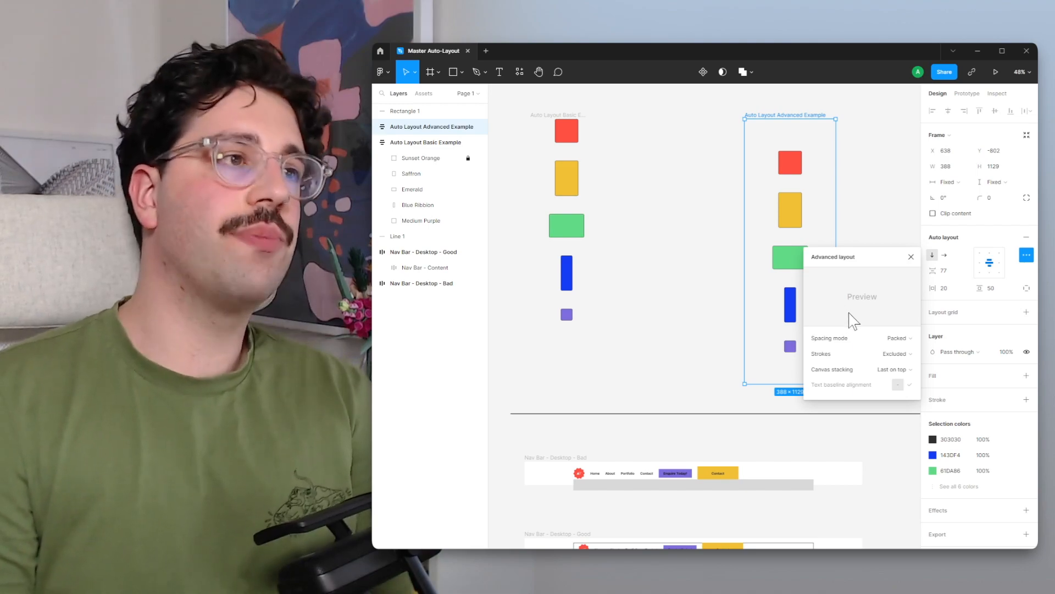
pyautogui.moveTo(845, 334)
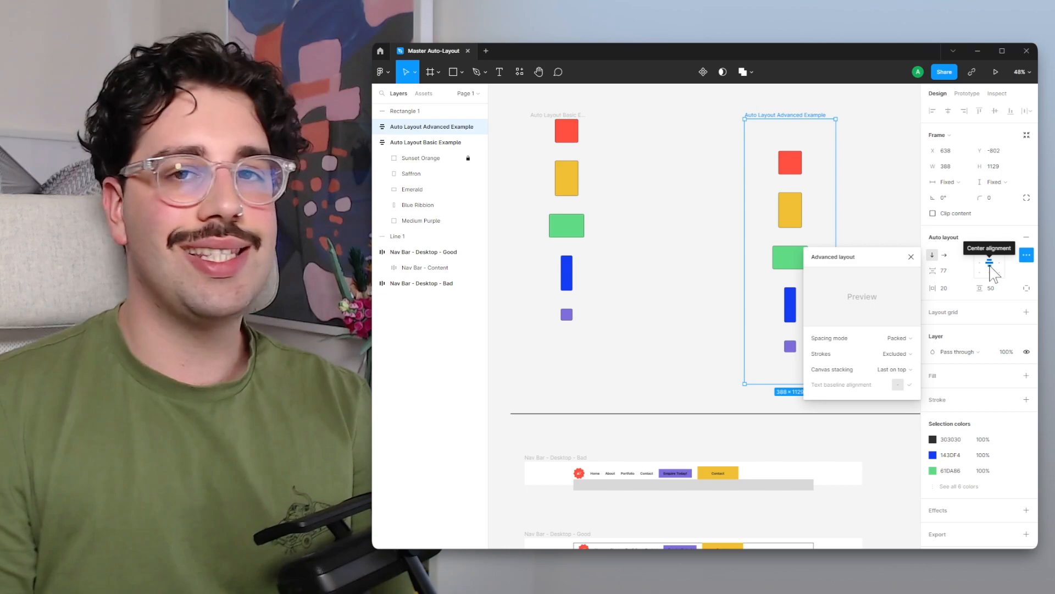
pyautogui.click(900, 338)
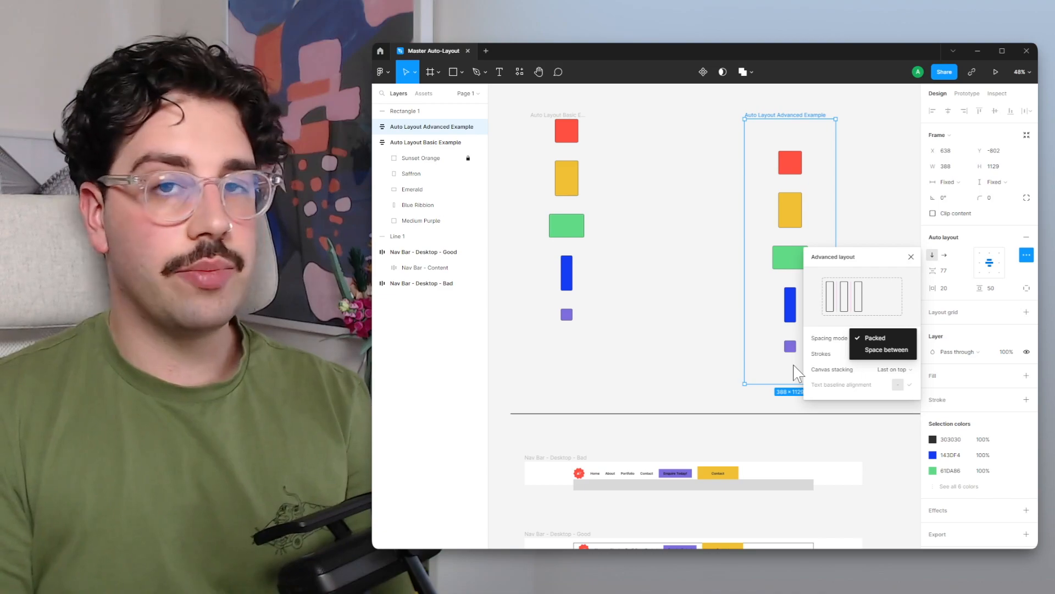
pyautogui.click(871, 351)
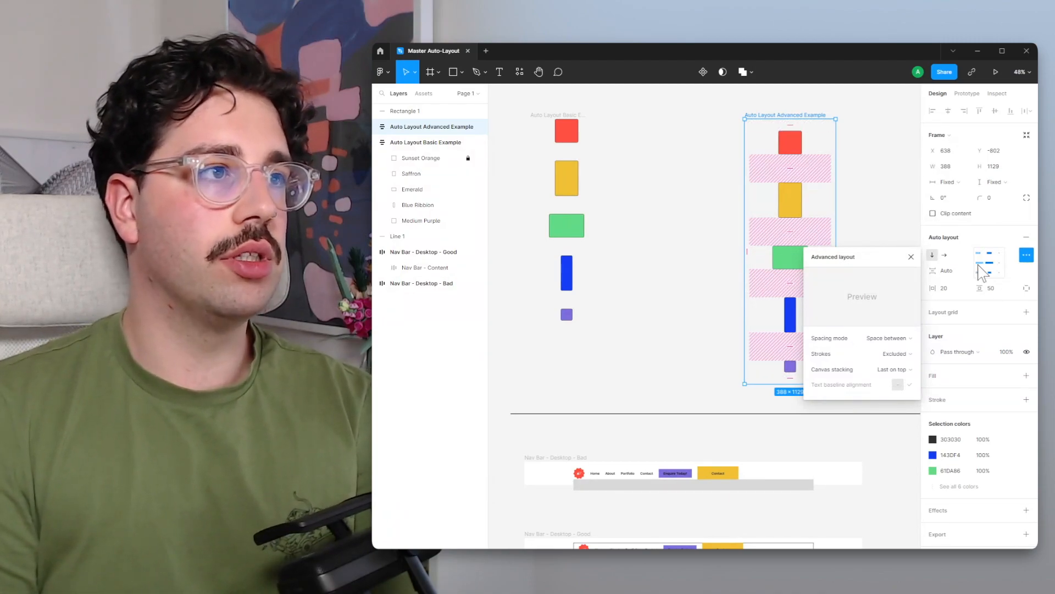
# Step: Try left and right alignment for the advanced example's shapes, and switch the frame to horizontal direction
pyautogui.click(979, 265)
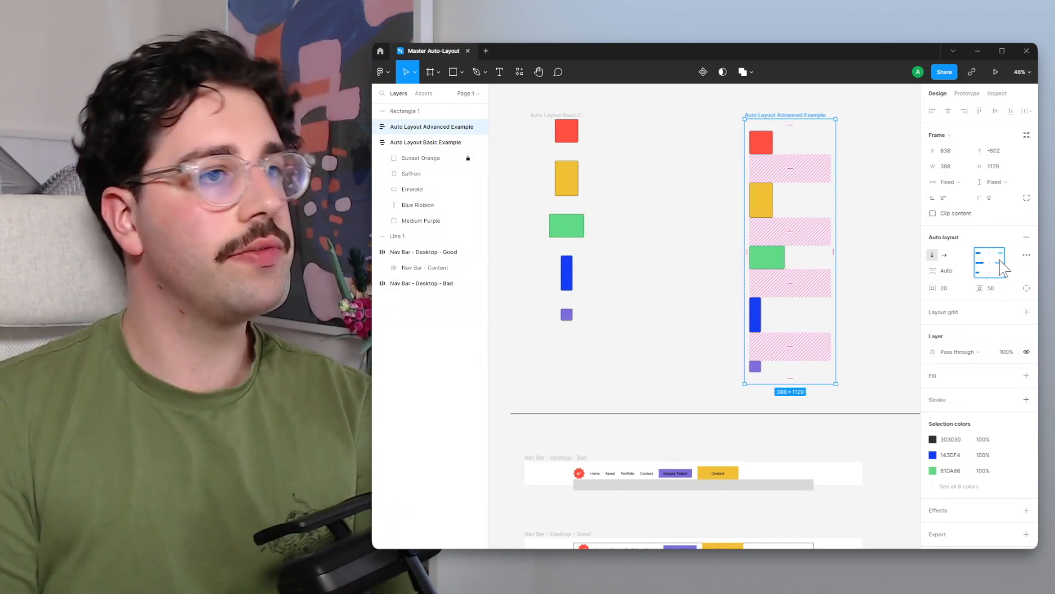
pyautogui.click(1001, 262)
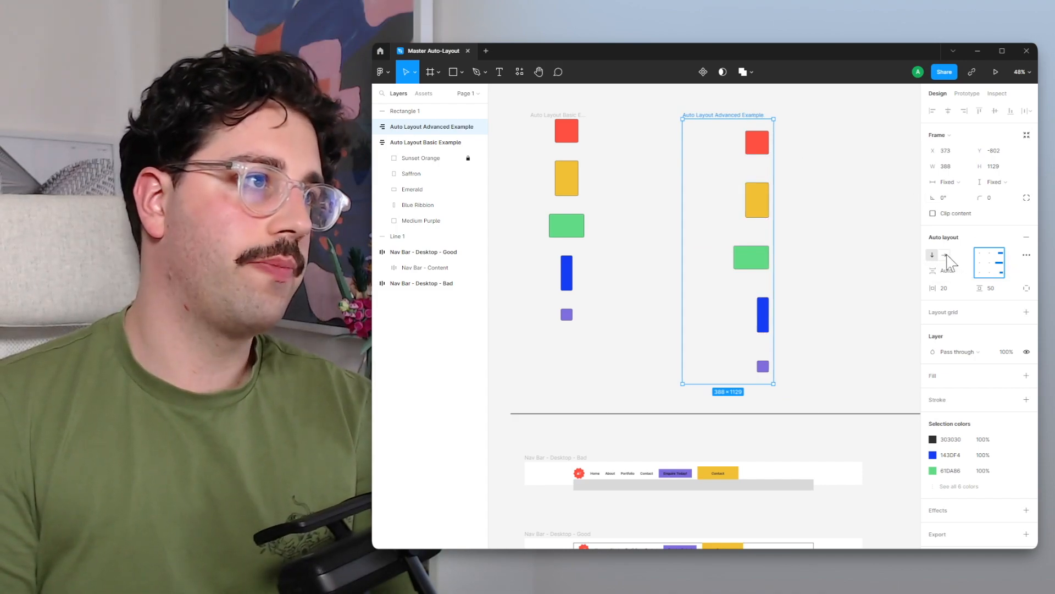
pyautogui.click(946, 256)
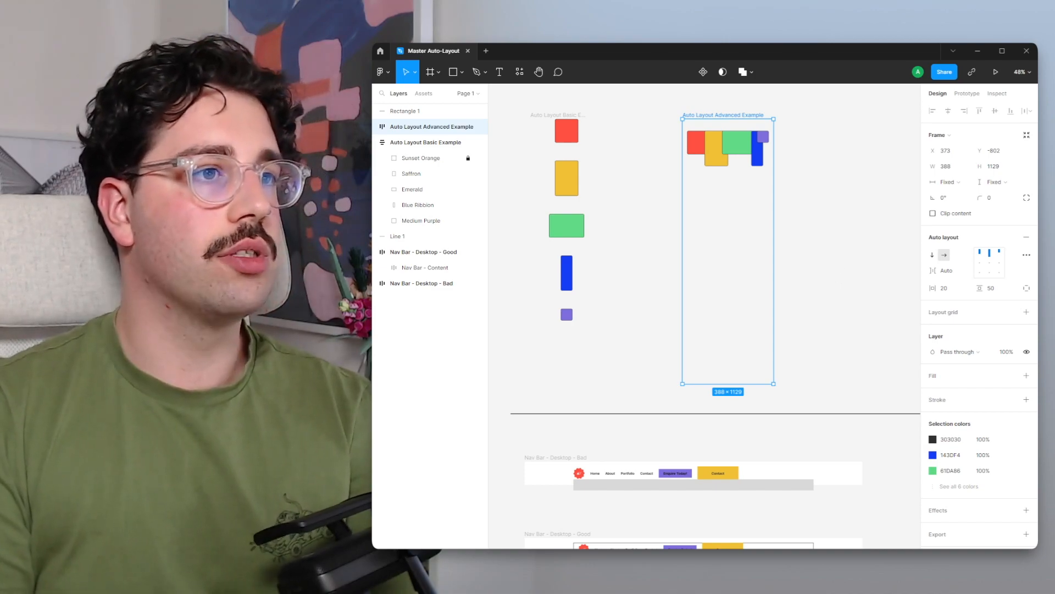
# Step: Set the advanced example's canvas stacking to First on top in the advanced layout settings
pyautogui.click(1026, 255)
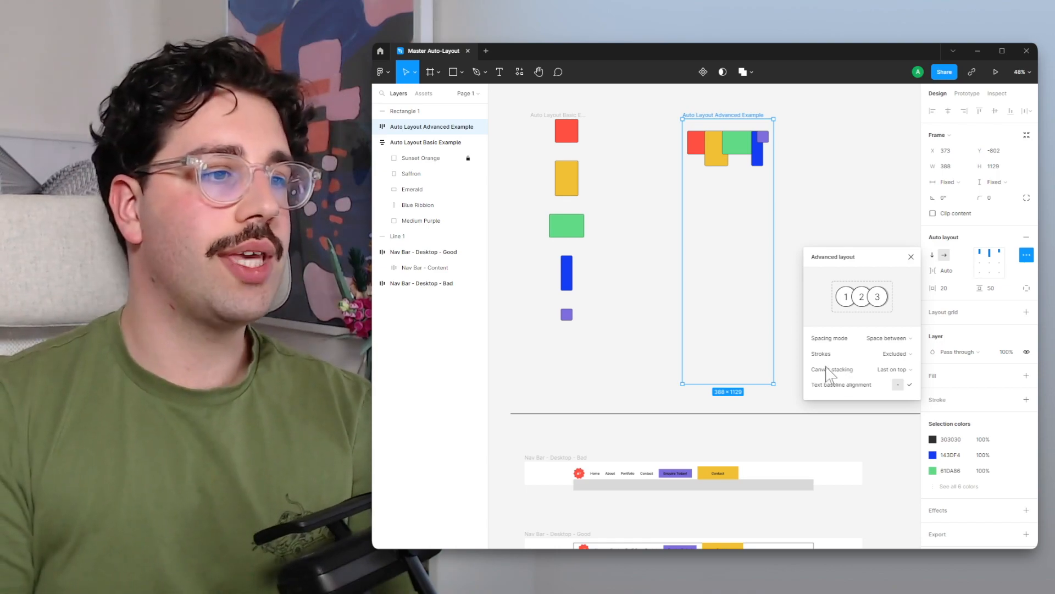
pyautogui.click(882, 379)
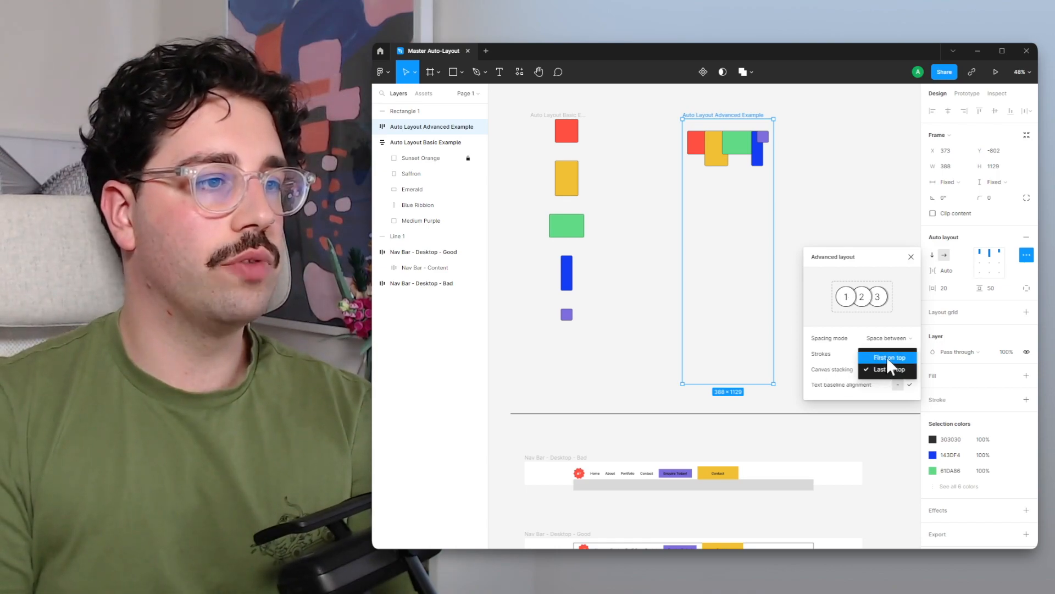
pyautogui.click(886, 357)
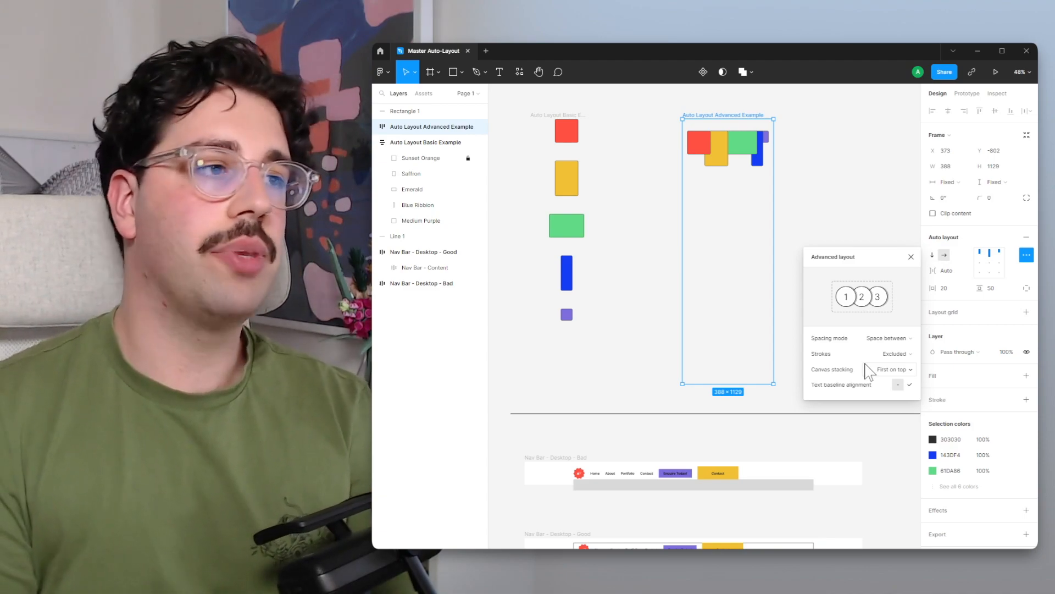
# Step: Widen the Auto Layout Advanced Example frame to about 908 and set its canvas stacking to Last on top
pyautogui.moveTo(773, 227); pyautogui.dragTo(896, 210)
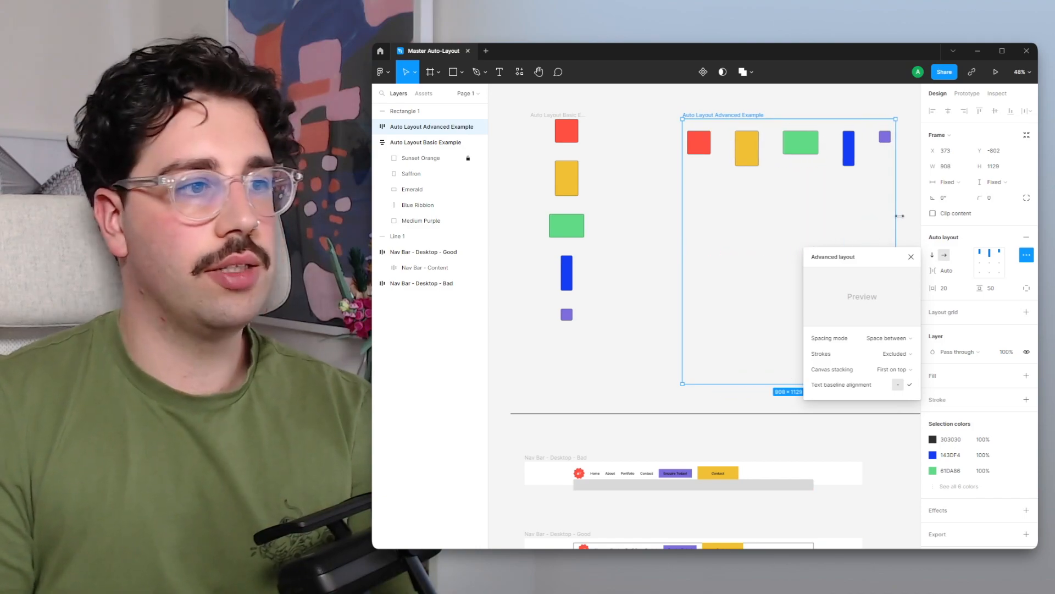
pyautogui.click(902, 369)
pyautogui.click(905, 380)
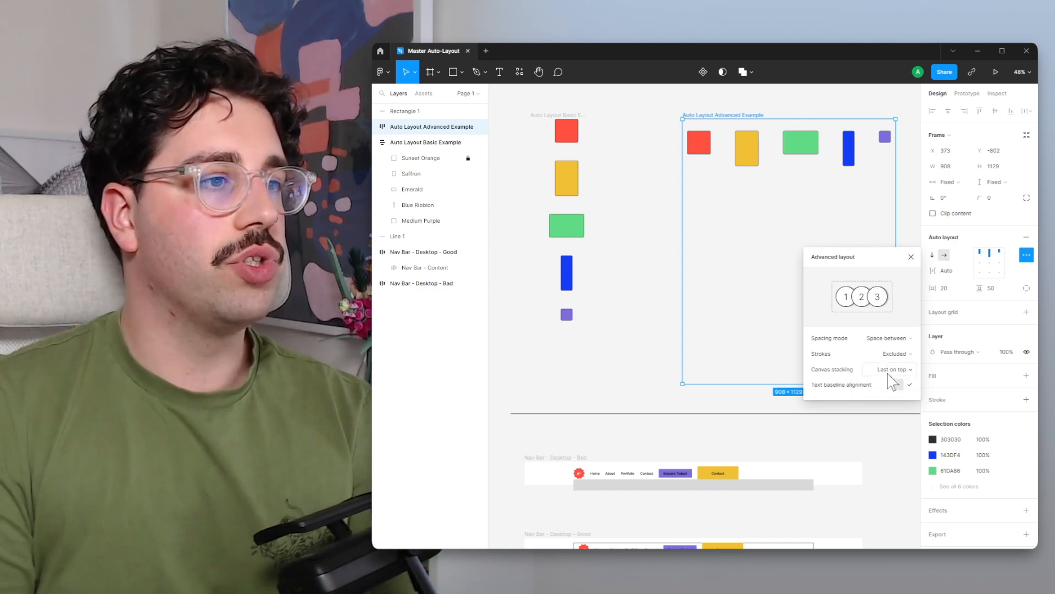
# Step: Keep the advanced example's canvas stacking on Last on top and widen the frame to about 1156
pyautogui.click(891, 375)
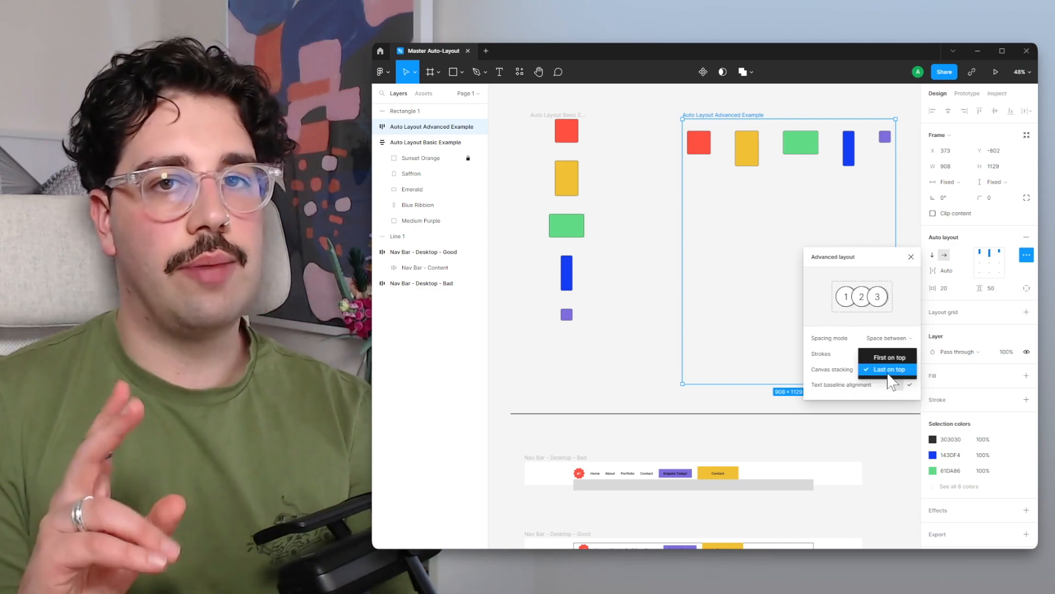
pyautogui.click(890, 374)
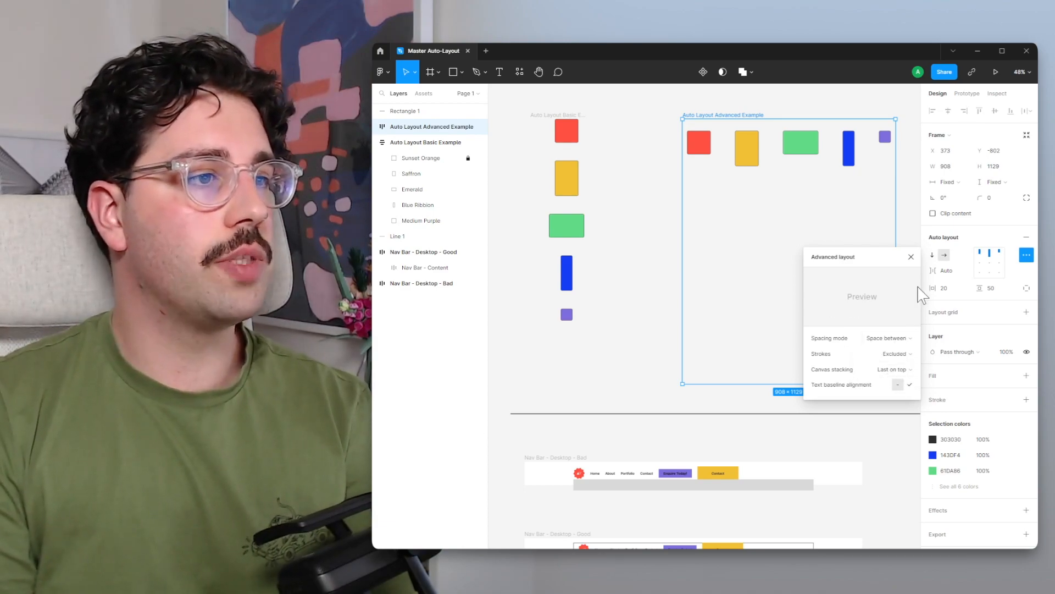
pyautogui.click(911, 257)
pyautogui.moveTo(895, 232); pyautogui.dragTo(902, 233)
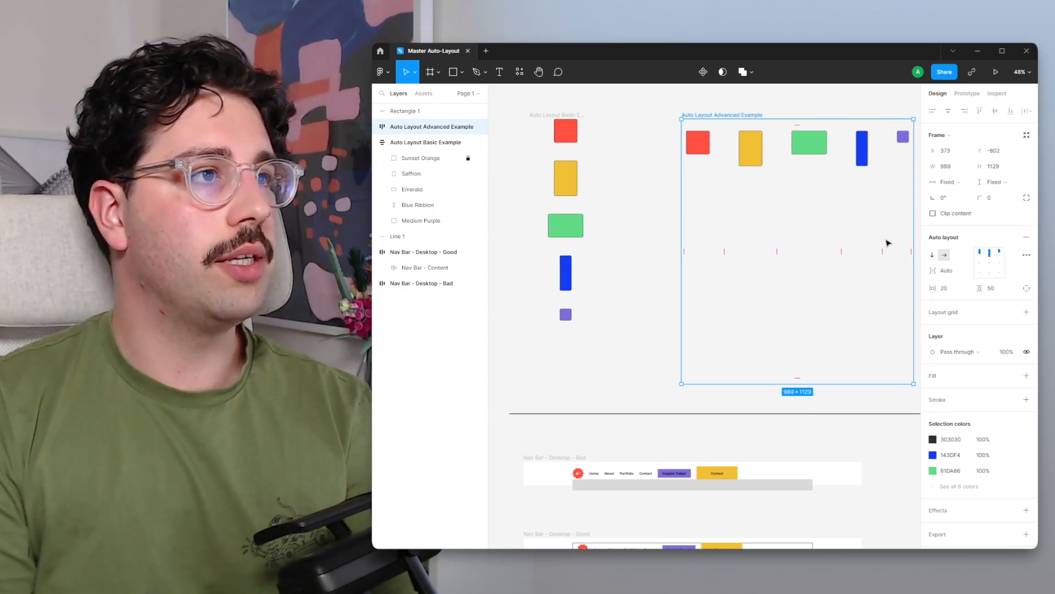
pyautogui.moveTo(680, 206); pyautogui.dragTo(643, 205)
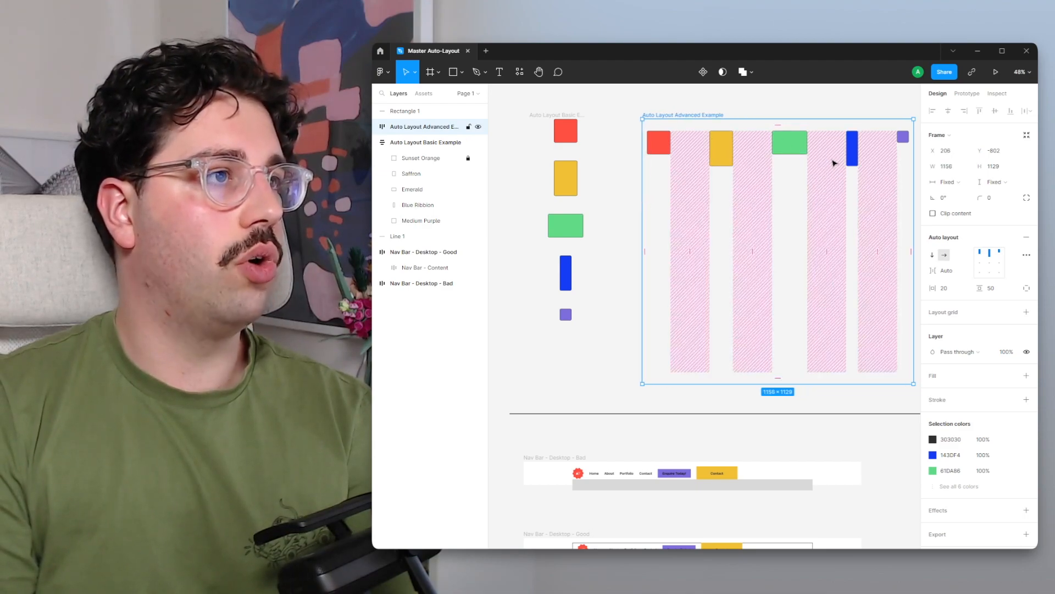
# Step: Centre the advanced example's shapes vertically and resize the frame to about 920 × 333
pyautogui.click(995, 264)
pyautogui.moveTo(830, 386); pyautogui.dragTo(847, 197)
pyautogui.moveTo(915, 182); pyautogui.dragTo(858, 182)
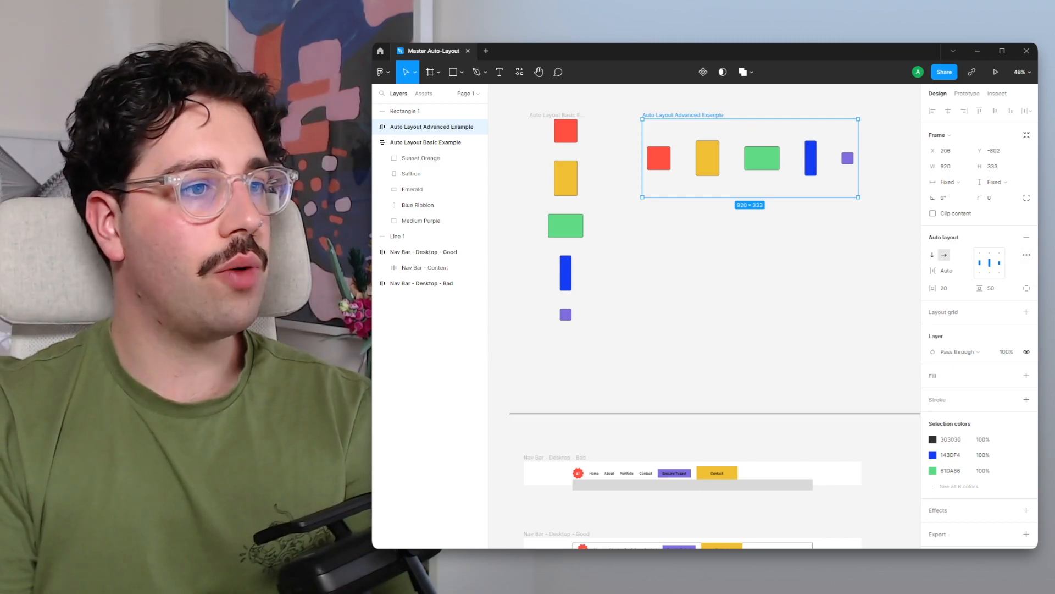
# Step: Add a black inside stroke with a weight of 10 to the Auto Layout Advanced Example frame
pyautogui.click(1027, 400)
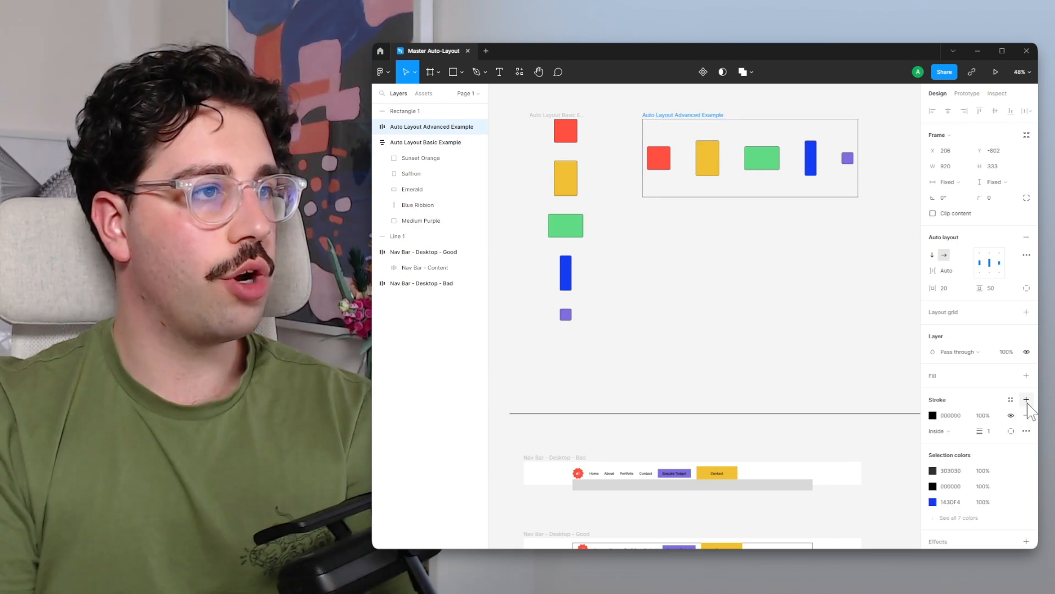
pyautogui.click(998, 432)
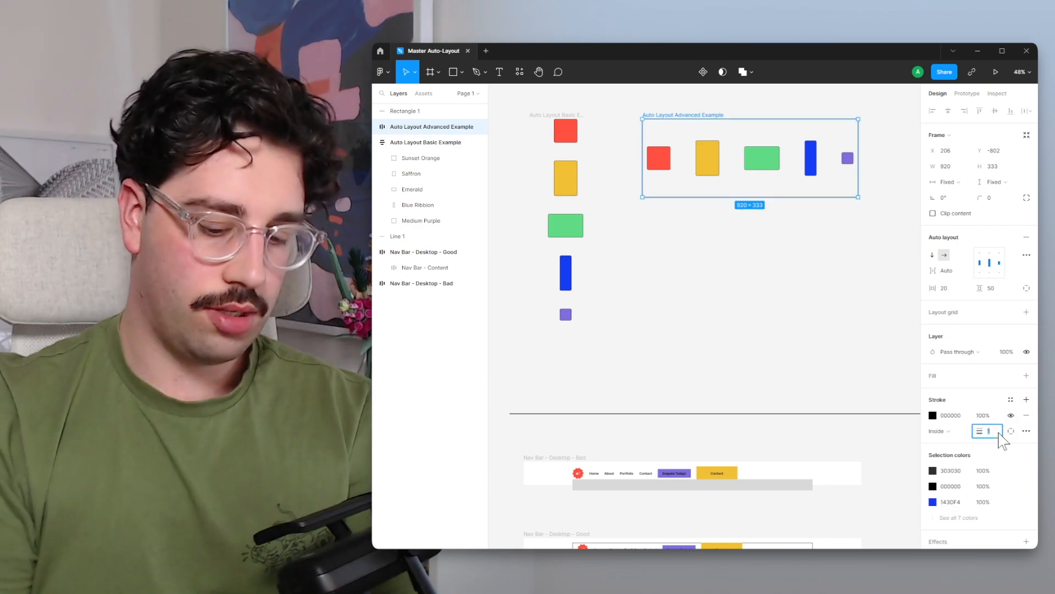
pyautogui.write('10')
pyautogui.press('Return')
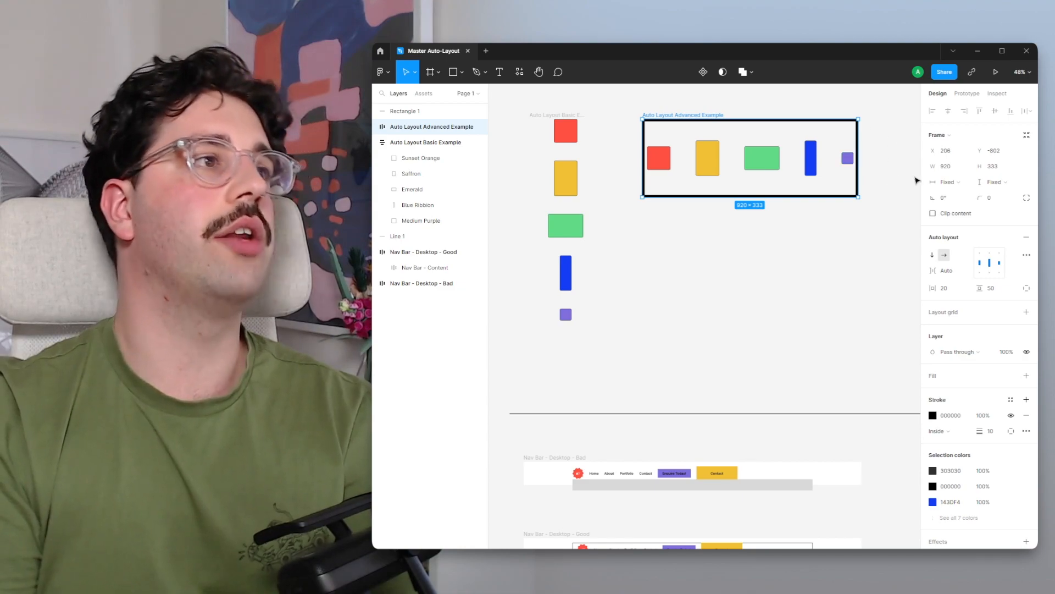
# Step: Set the advanced example's strokes to Included in layout in the advanced layout settings
pyautogui.click(1026, 256)
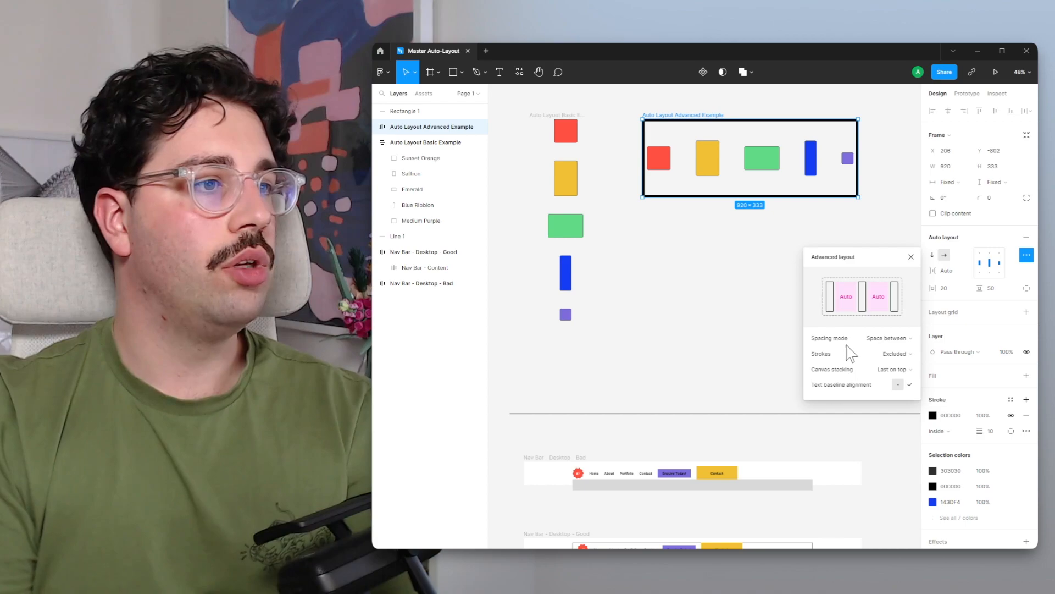
pyautogui.click(891, 355)
pyautogui.click(908, 341)
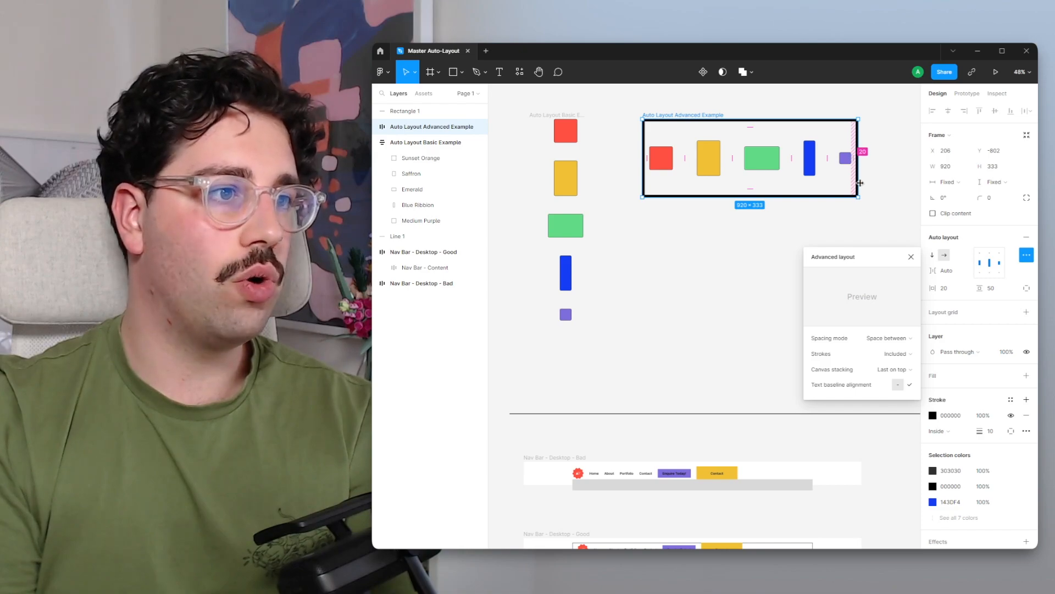
# Step: Compare the stroke options by switching to Excluded from layout and back to Included in layout, and close the advanced settings
pyautogui.click(902, 355)
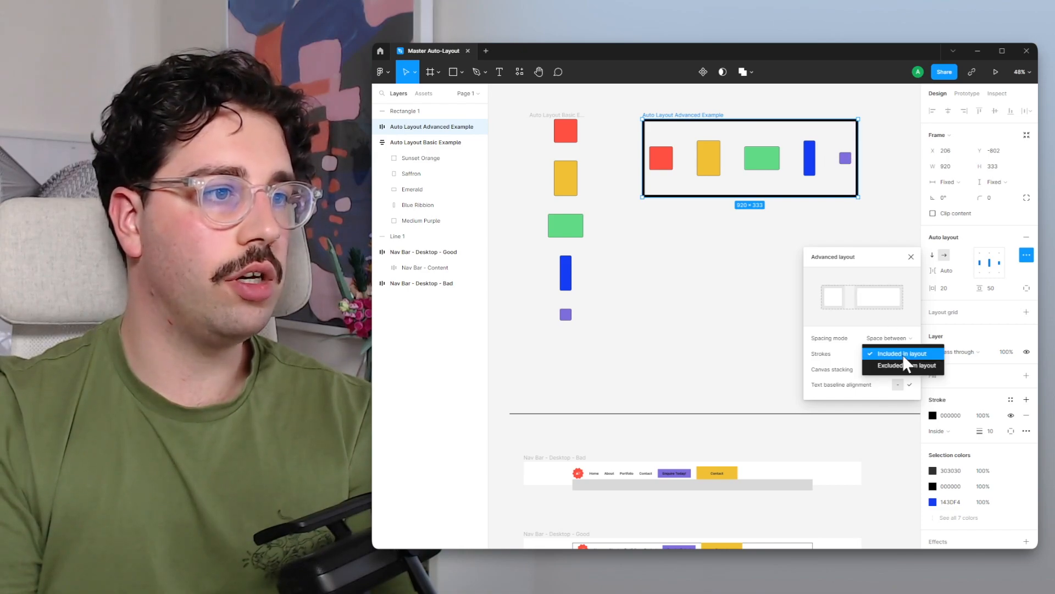
pyautogui.click(907, 366)
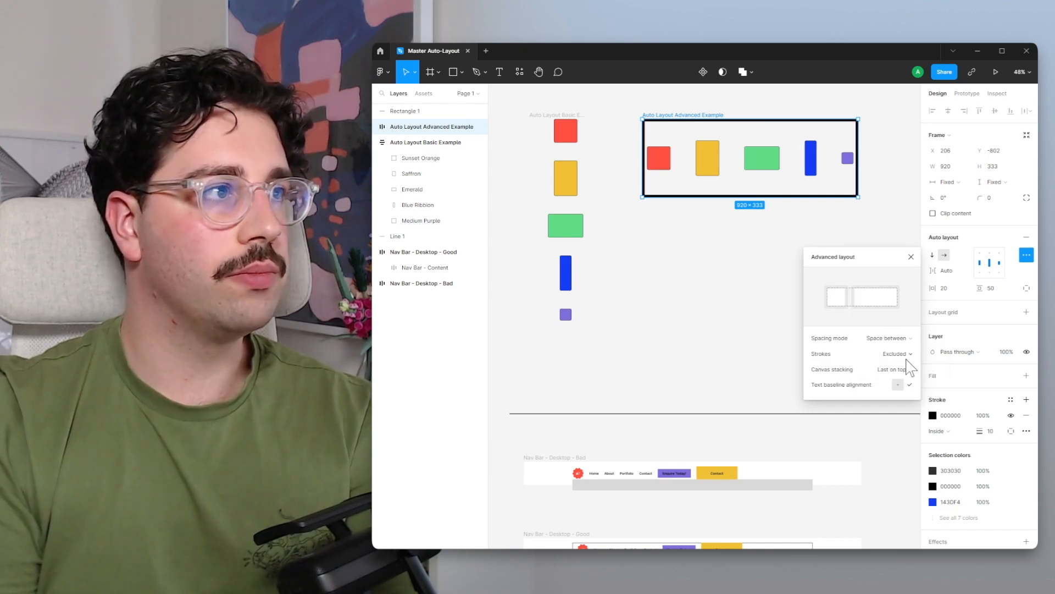
pyautogui.click(907, 355)
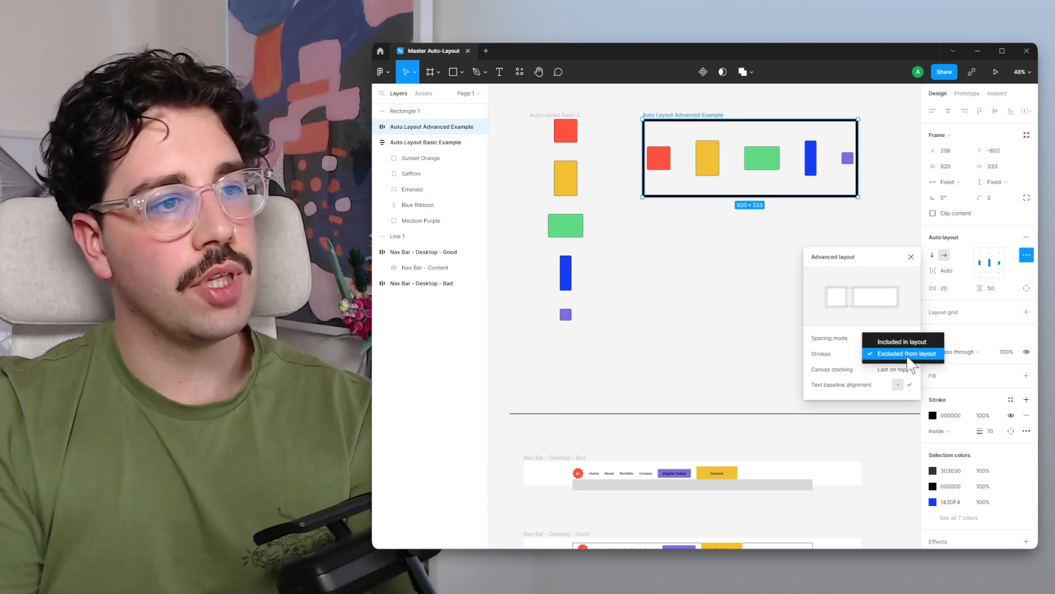
pyautogui.click(905, 342)
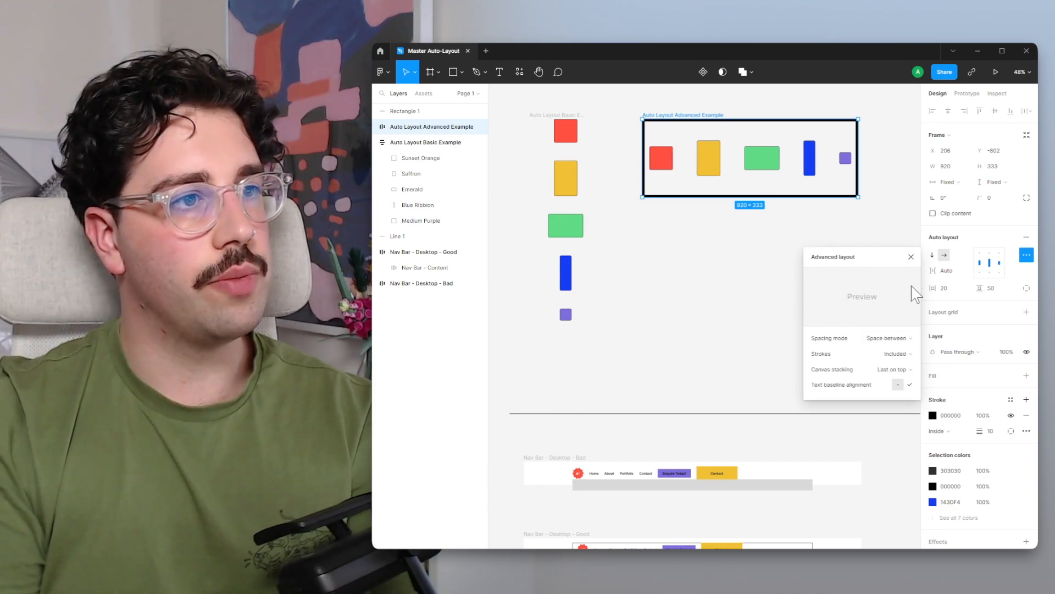
pyautogui.click(910, 257)
# Step: Try stroke weights of 50 and 25 on the advanced example frame, and remove its stroke
pyautogui.click(988, 431)
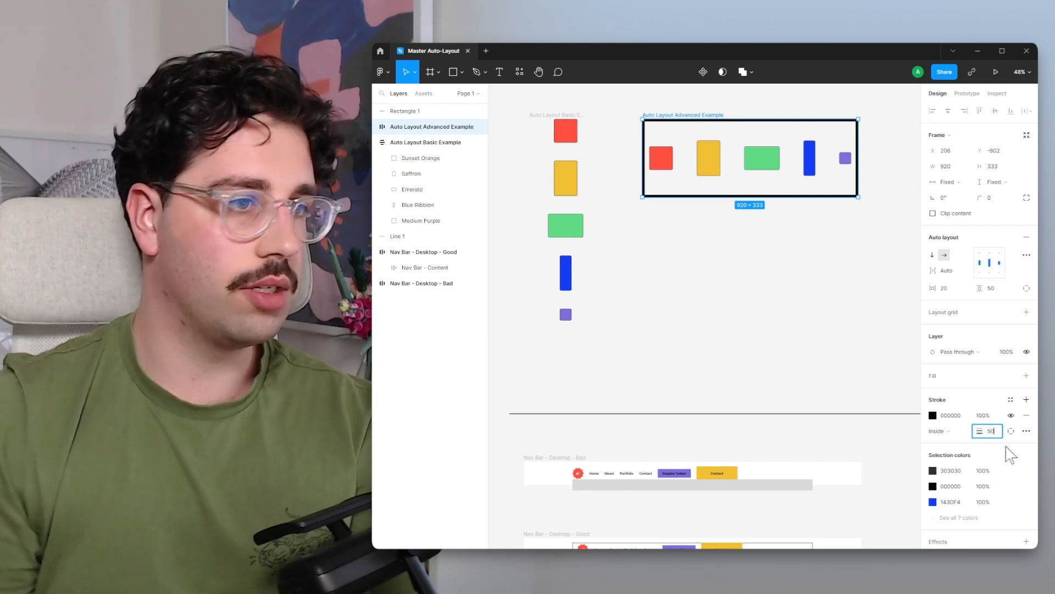
pyautogui.press('Return')
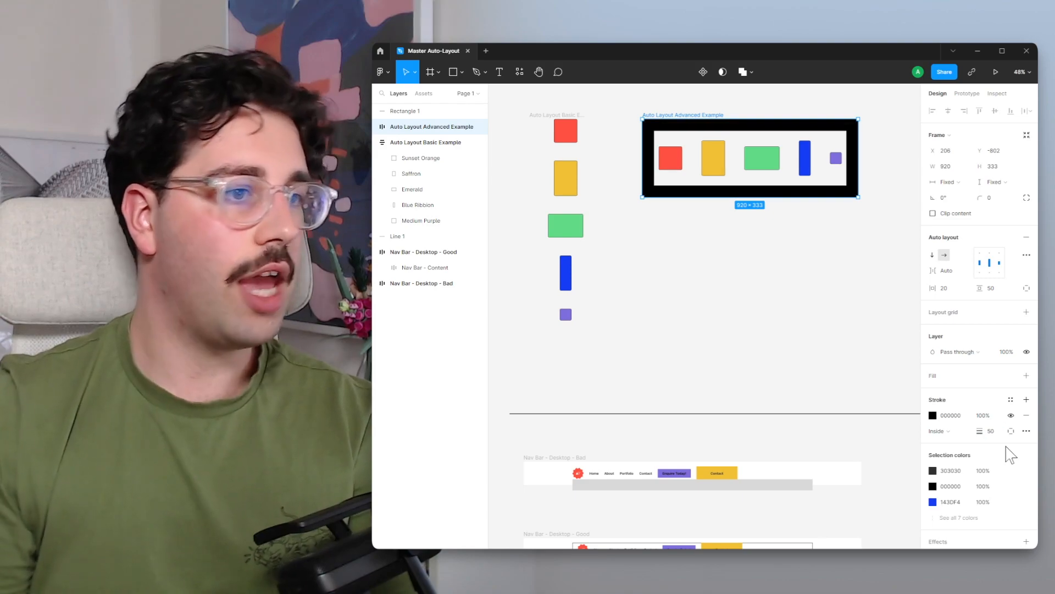
pyautogui.click(989, 432)
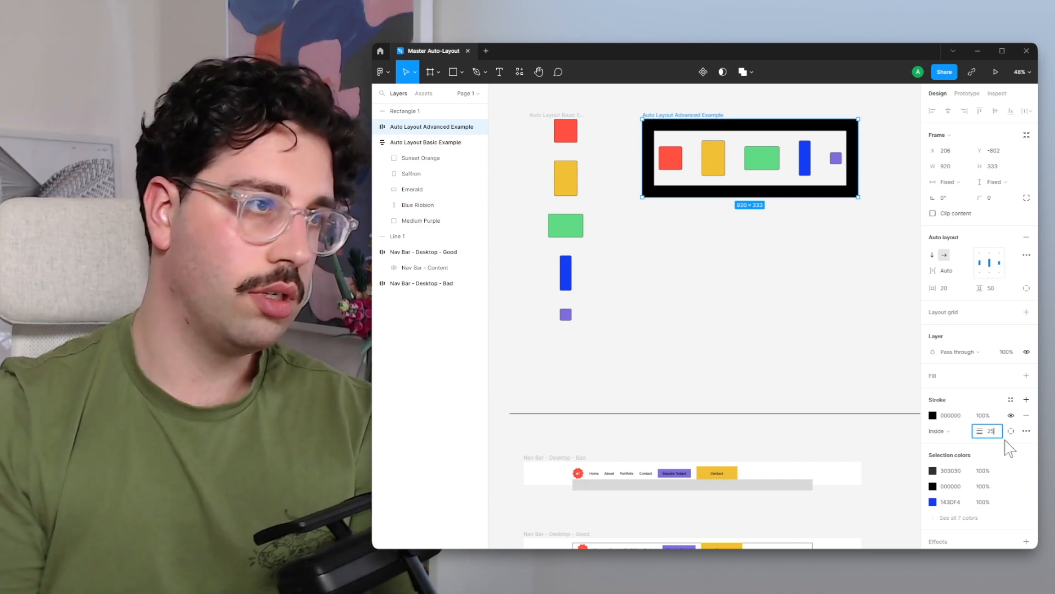
pyautogui.write('25')
pyautogui.press('Return')
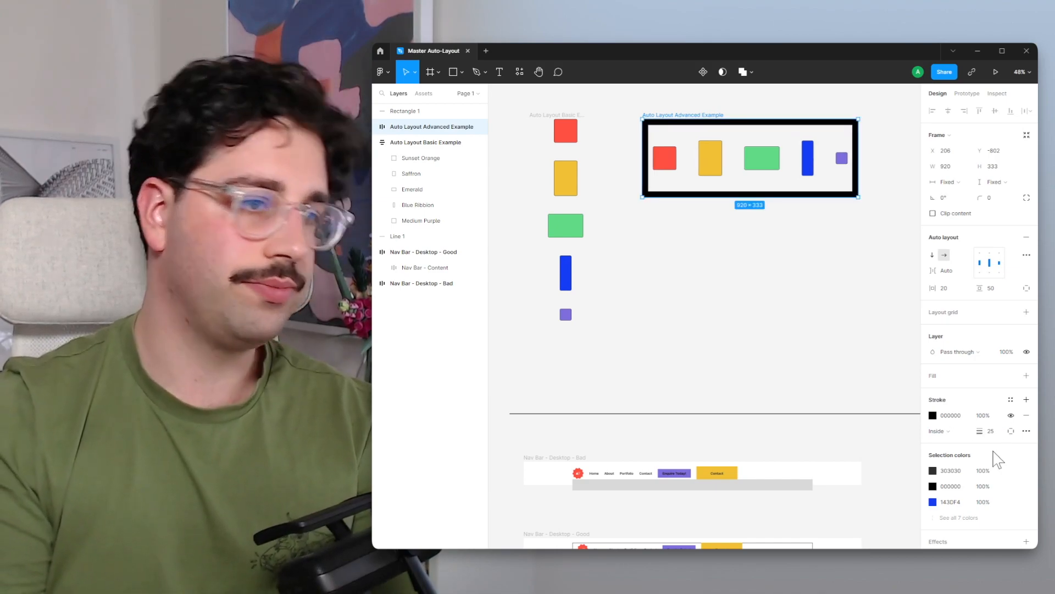
pyautogui.click(1026, 415)
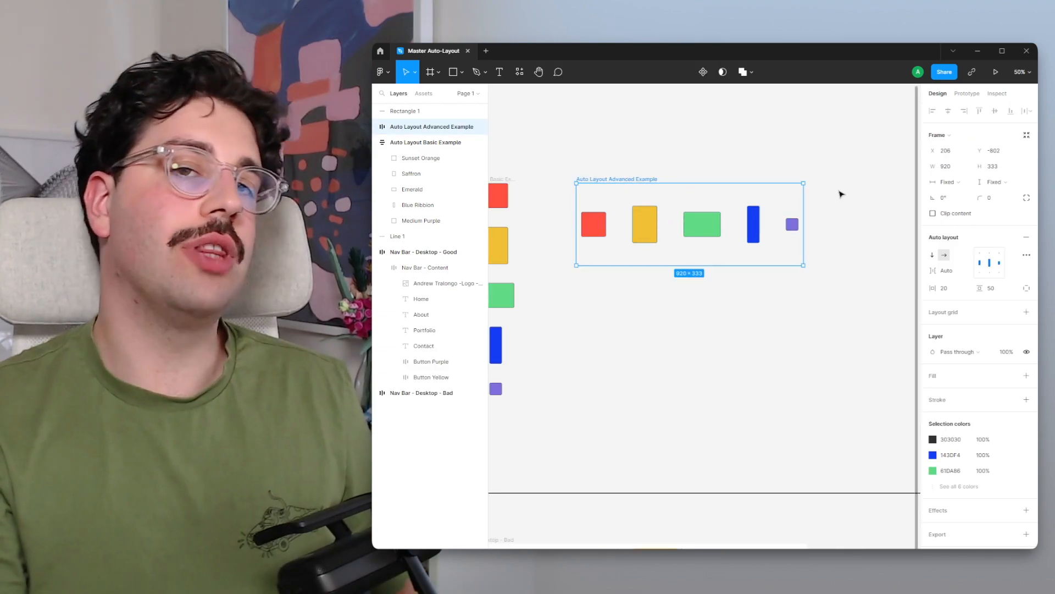
# Step: Examine the text baseline alignment option in the advanced example's advanced layout settings
pyautogui.click(1027, 254)
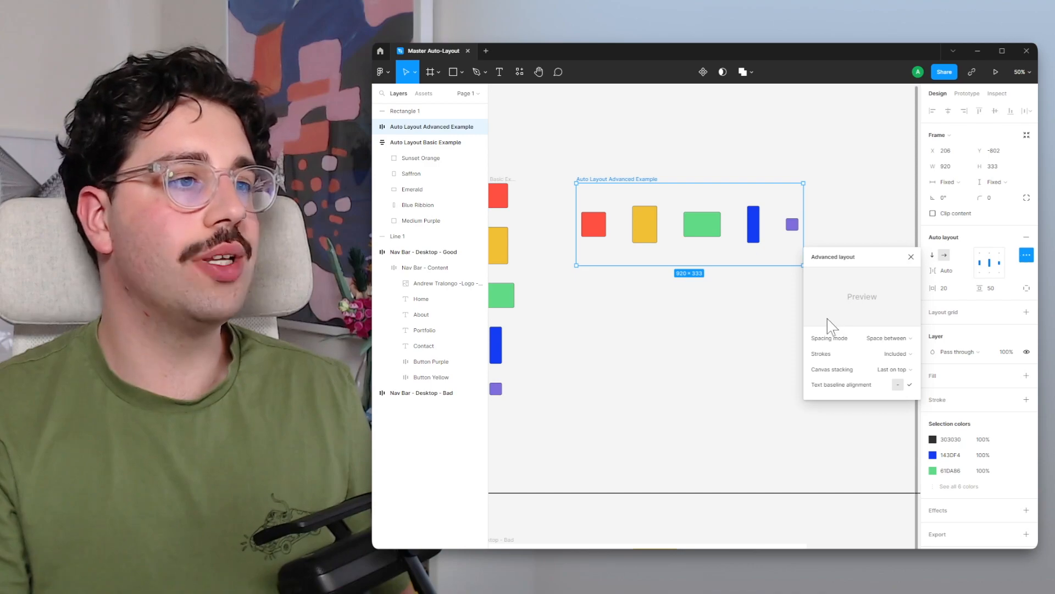
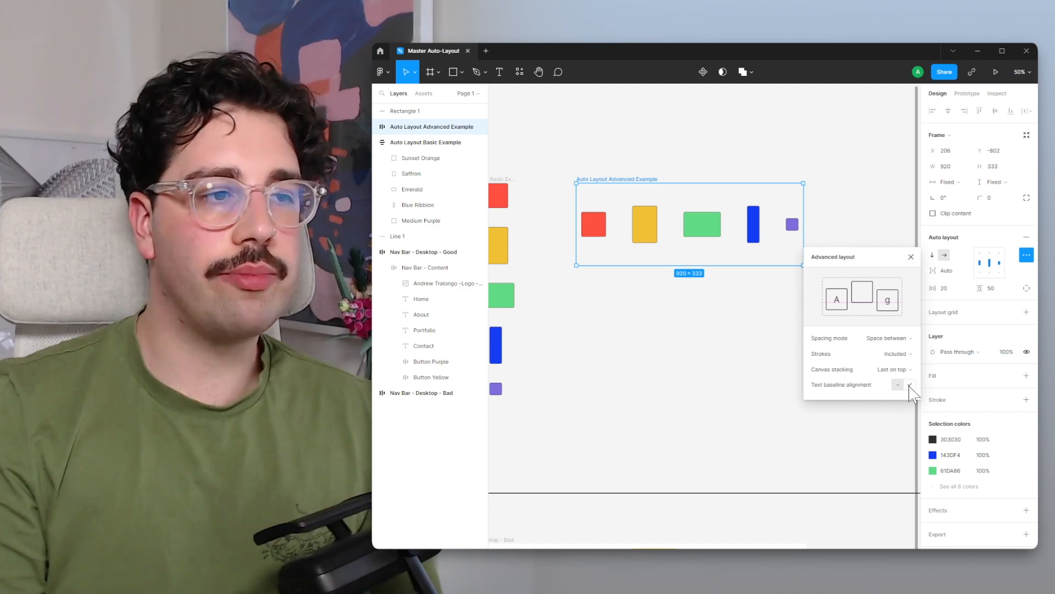
pyautogui.click(911, 257)
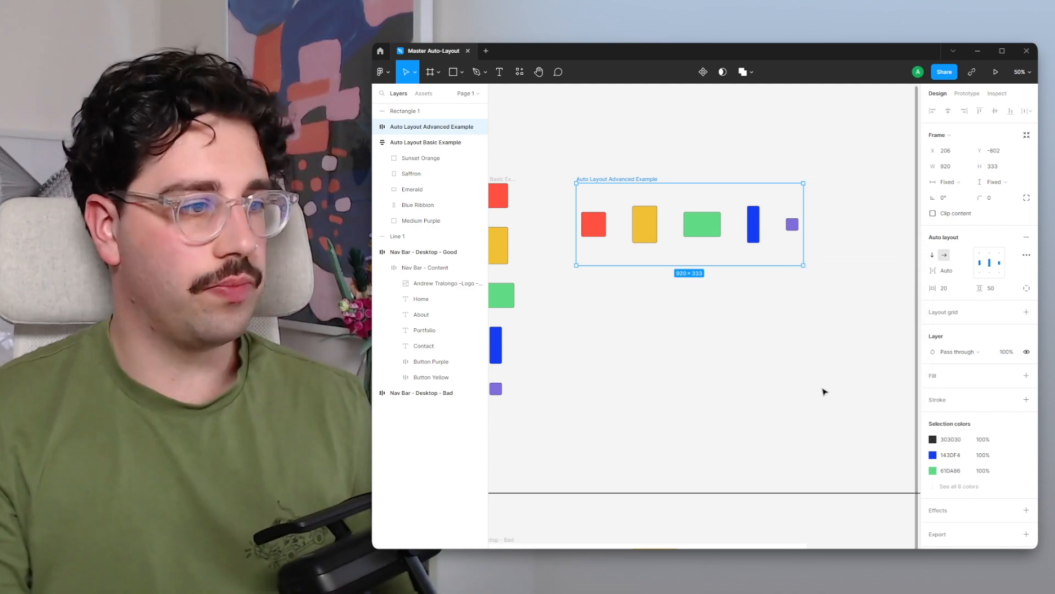
# Step: Duplicate the purple Enquire Today! button from the good desktop nav bar onto the empty canvas below it
pyautogui.scroll(-8, 771, 409)
pyautogui.scroll(6, 658, 286)
pyautogui.scroll(-2, 770, 354)
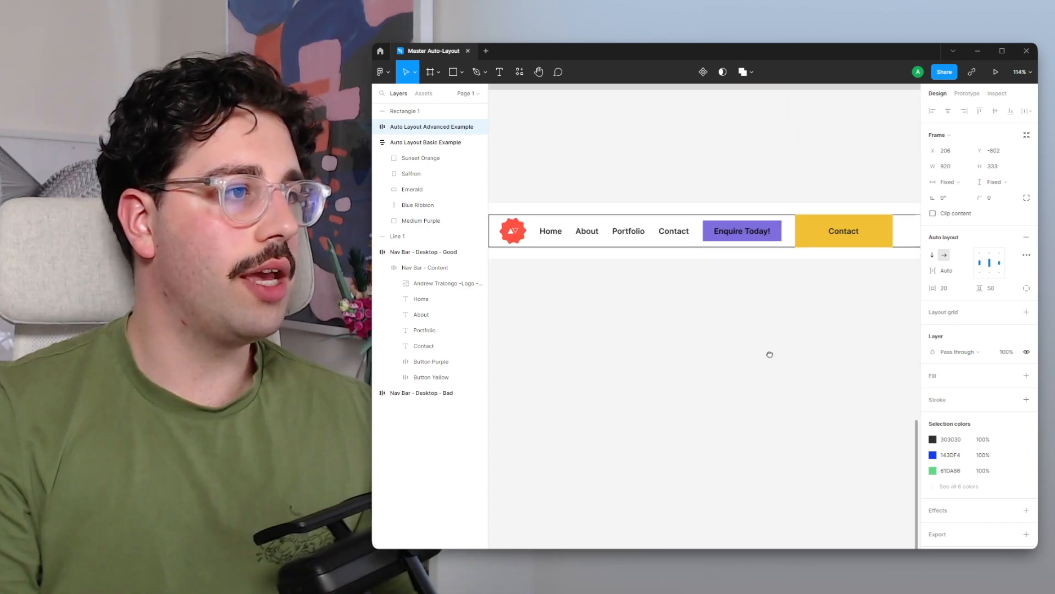
pyautogui.moveTo(769, 354); pyautogui.dragTo(762, 339)
pyautogui.doubleClick(764, 215)
pyautogui.moveTo(758, 213); pyautogui.dragTo(796, 390)
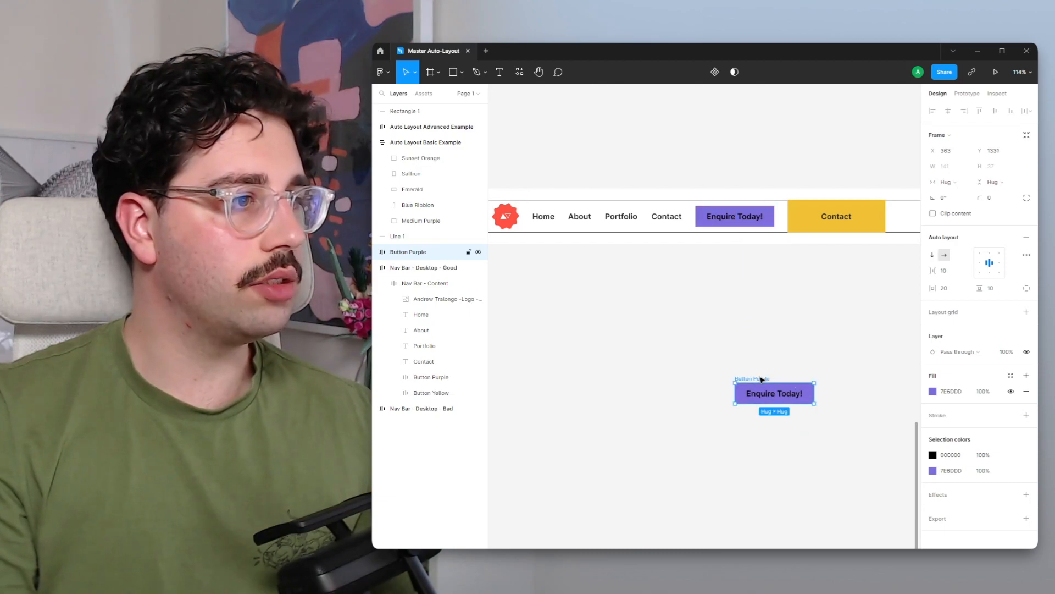
# Step: Rename the duplicated button frame to Button Purple with Icon
pyautogui.doubleClick(753, 379)
pyautogui.press('End')
pyautogui.write('with')
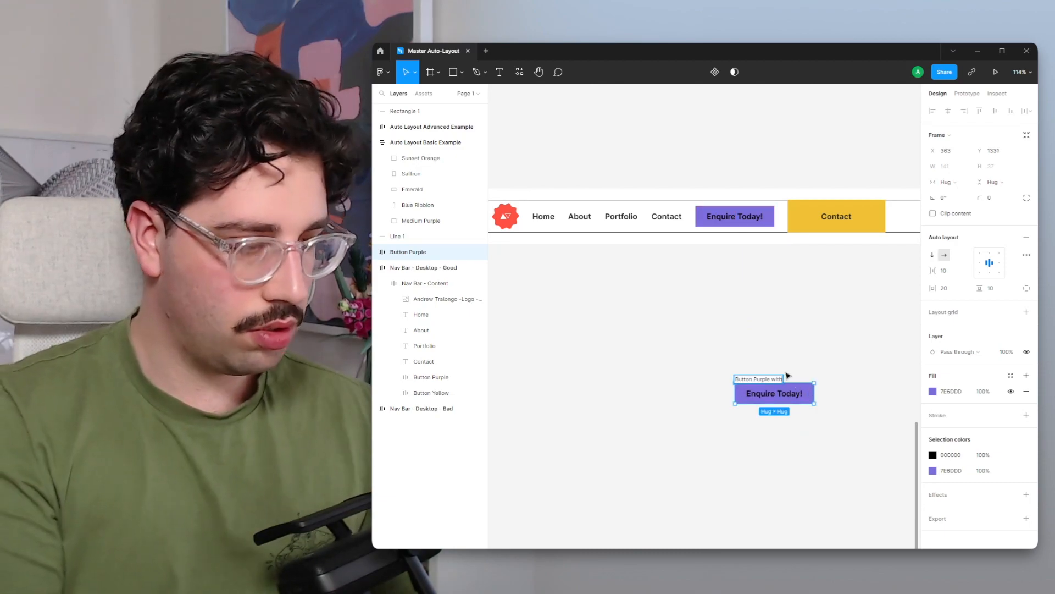
pyautogui.press('BackSpace')
pyautogui.write('Icon')
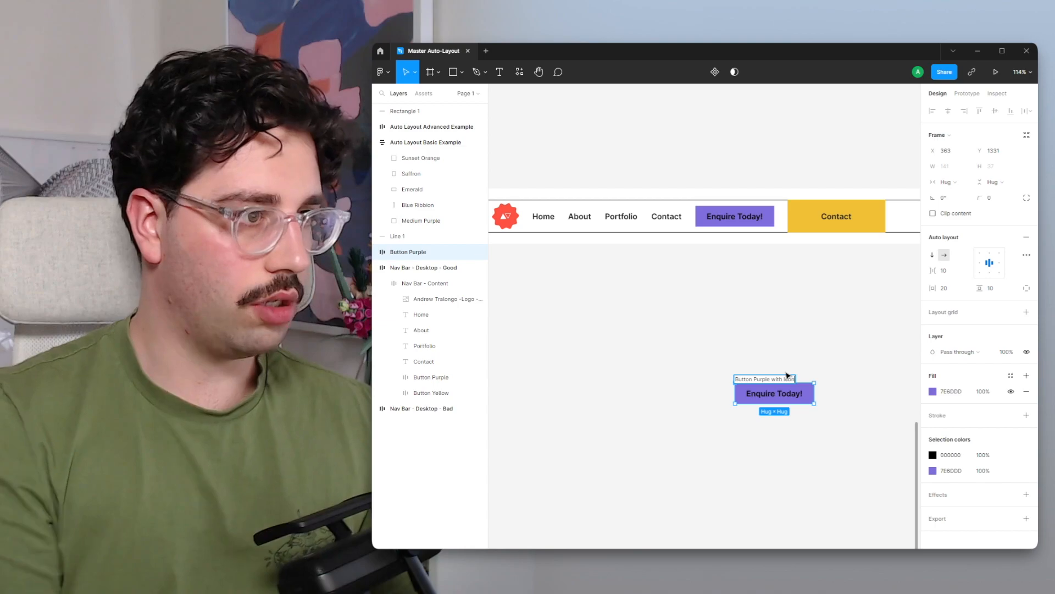
pyautogui.click(768, 315)
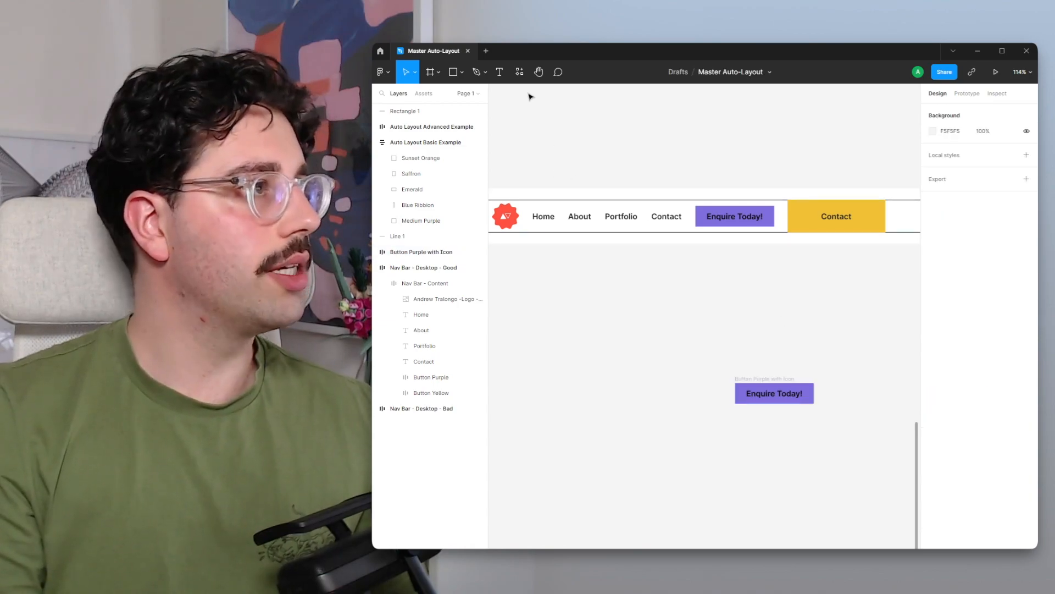
# Step: Search the Material Symbols plugin for star, insert the auto_awesome icon, and place it before the text inside the duplicated purple button
pyautogui.click(520, 71)
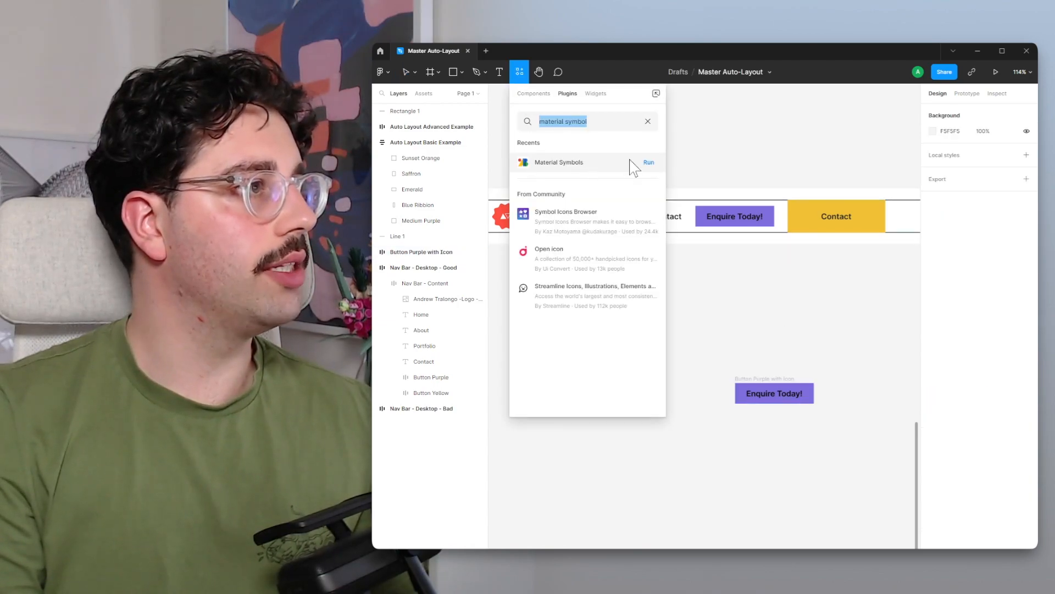
pyautogui.click(649, 162)
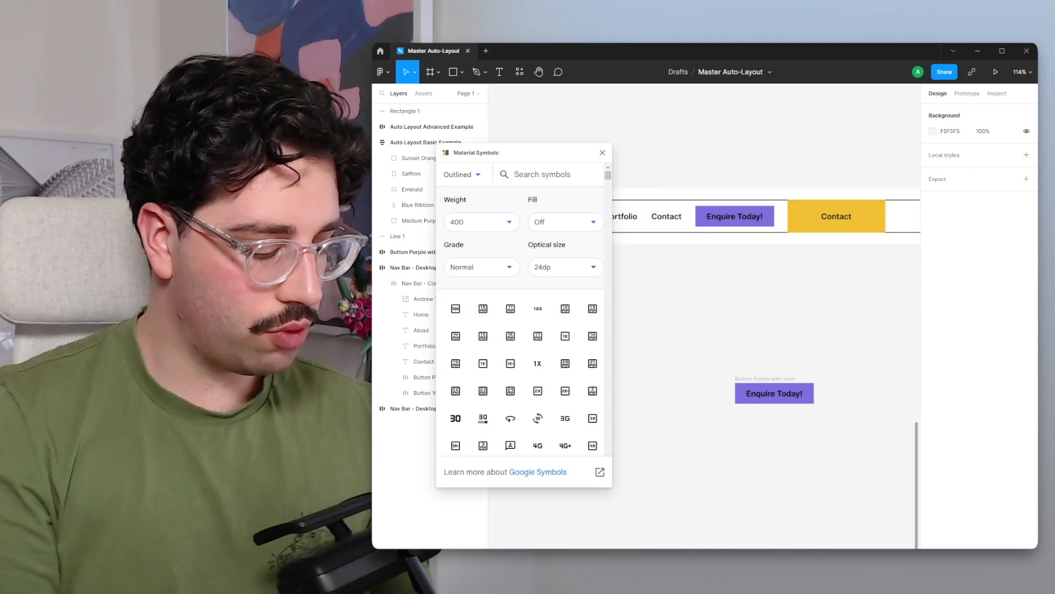
pyautogui.write('star')
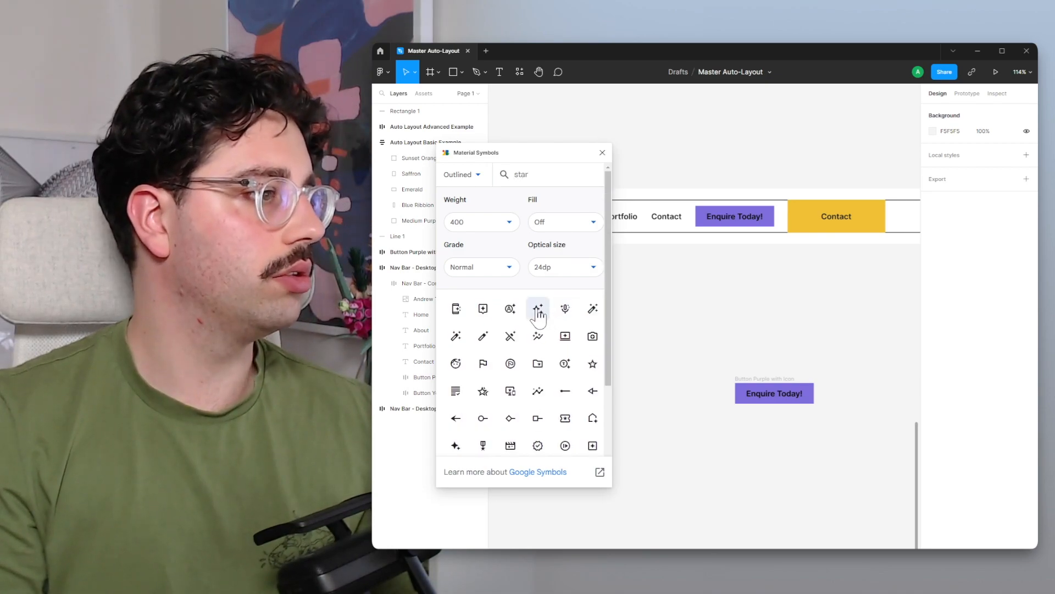
pyautogui.moveTo(538, 309); pyautogui.dragTo(710, 322)
pyautogui.click(603, 152)
pyautogui.click(735, 321)
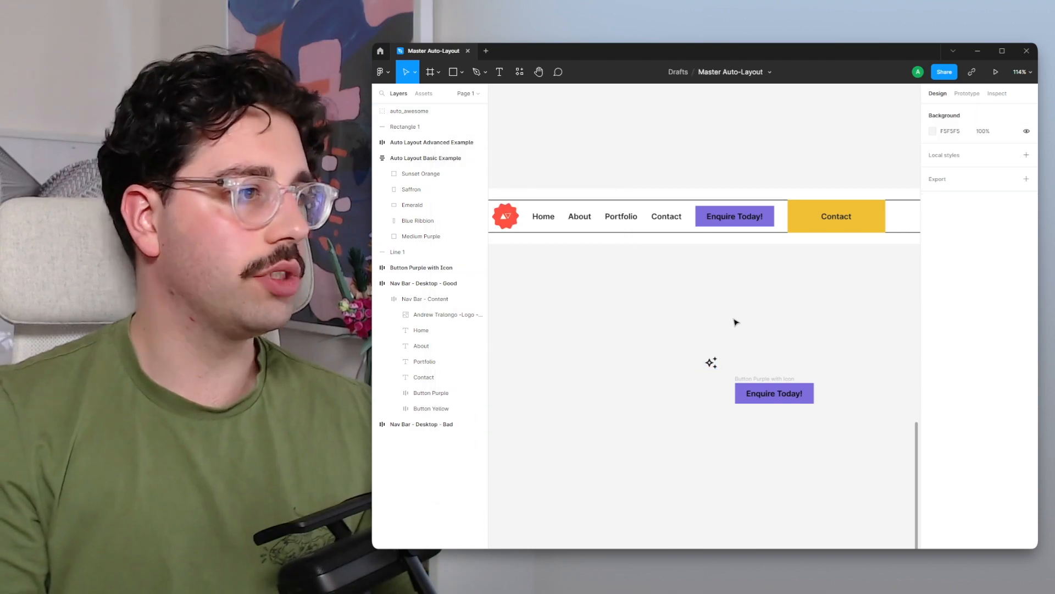
pyautogui.moveTo(711, 363); pyautogui.dragTo(752, 395)
pyautogui.scroll(5, 849, 436)
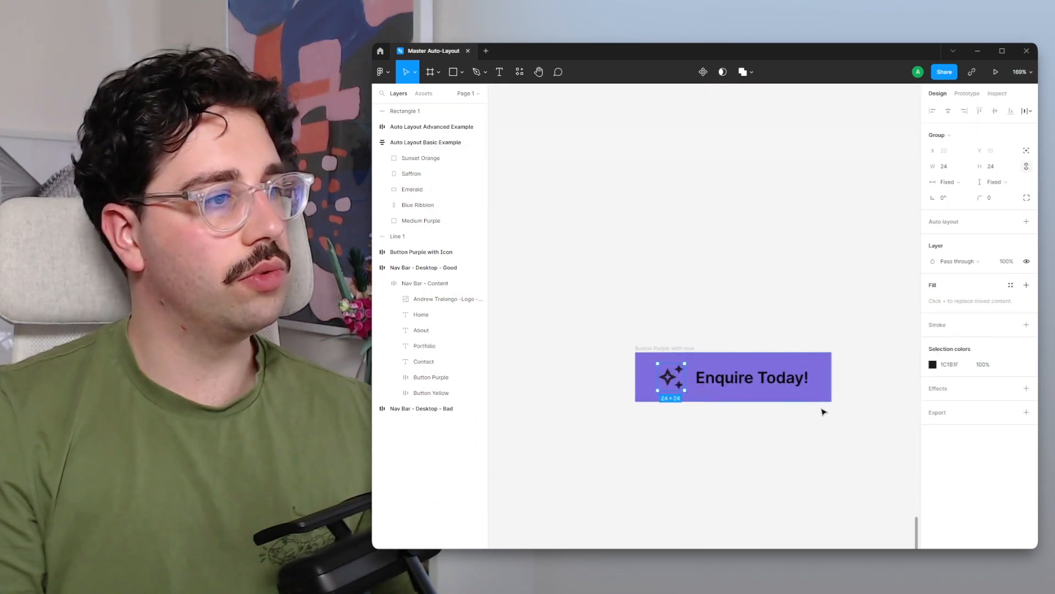
# Step: Try top left alignment for the contents of Button Purple with Icon, and return them to centre alignment
pyautogui.click(686, 348)
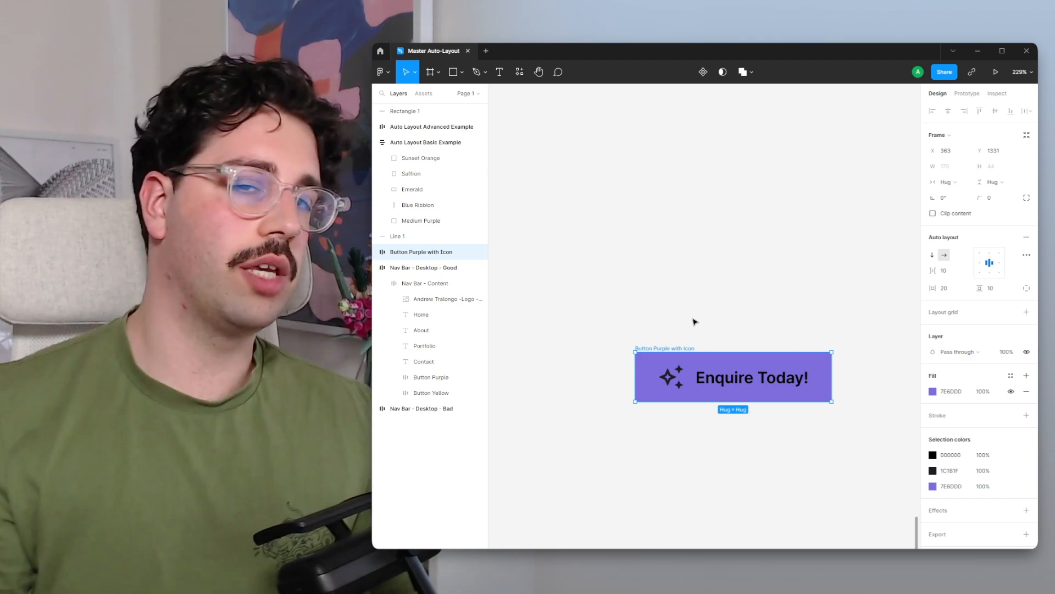
pyautogui.click(984, 255)
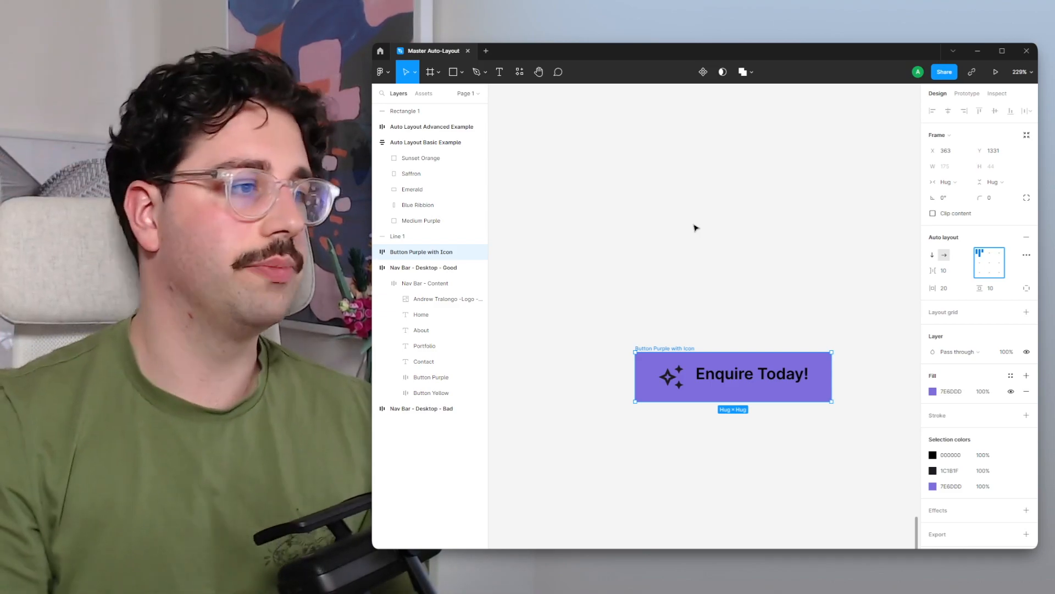
pyautogui.click(989, 263)
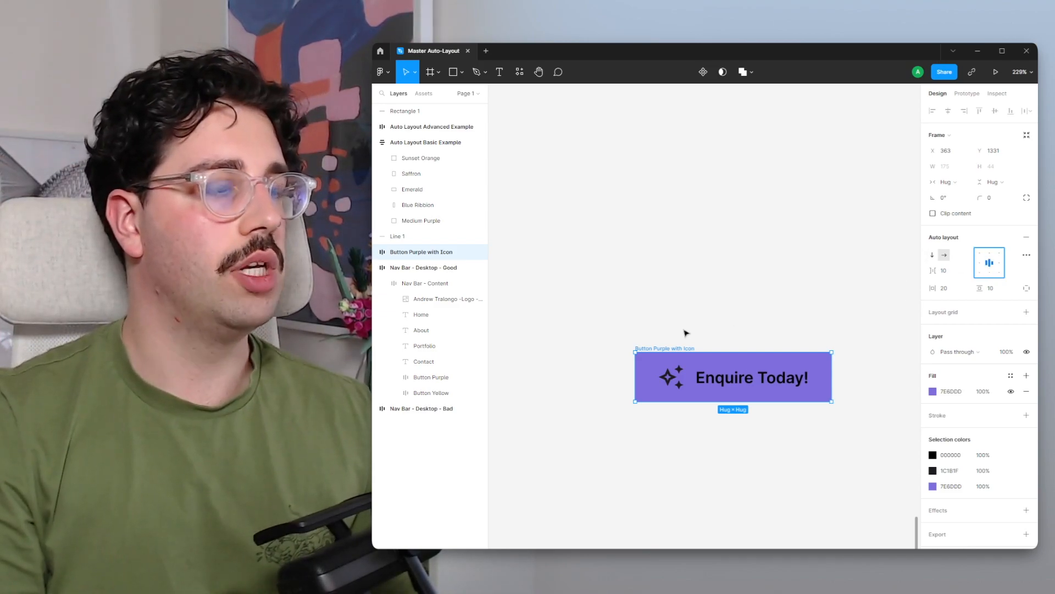
# Step: Switch the Button Purple with Icon frame from hugging its contents to a fixed width of 260
pyautogui.moveTo(827, 284); pyautogui.dragTo(755, 278)
pyautogui.click(946, 182)
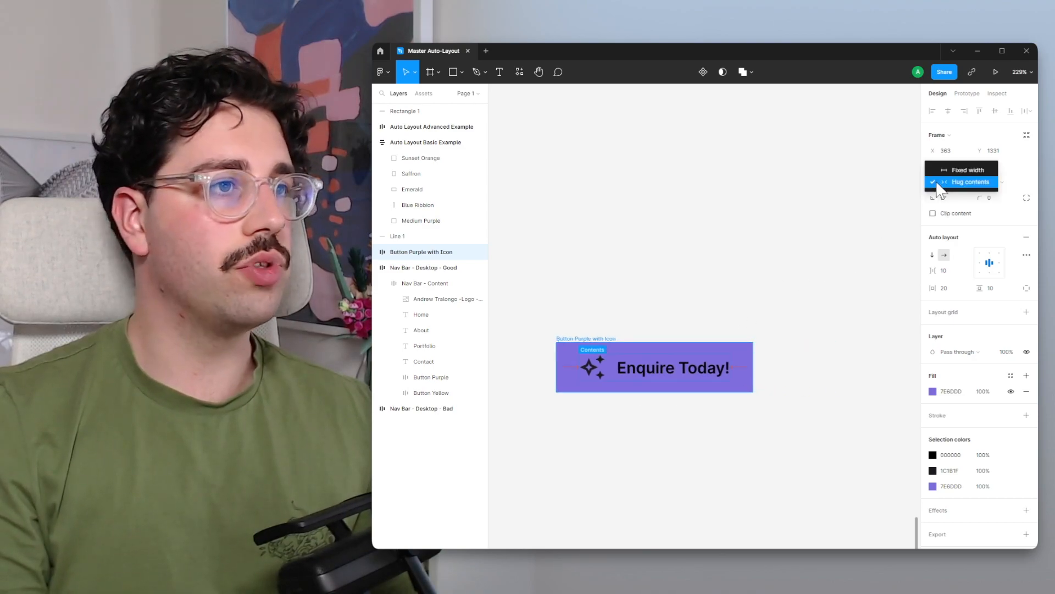
pyautogui.click(941, 171)
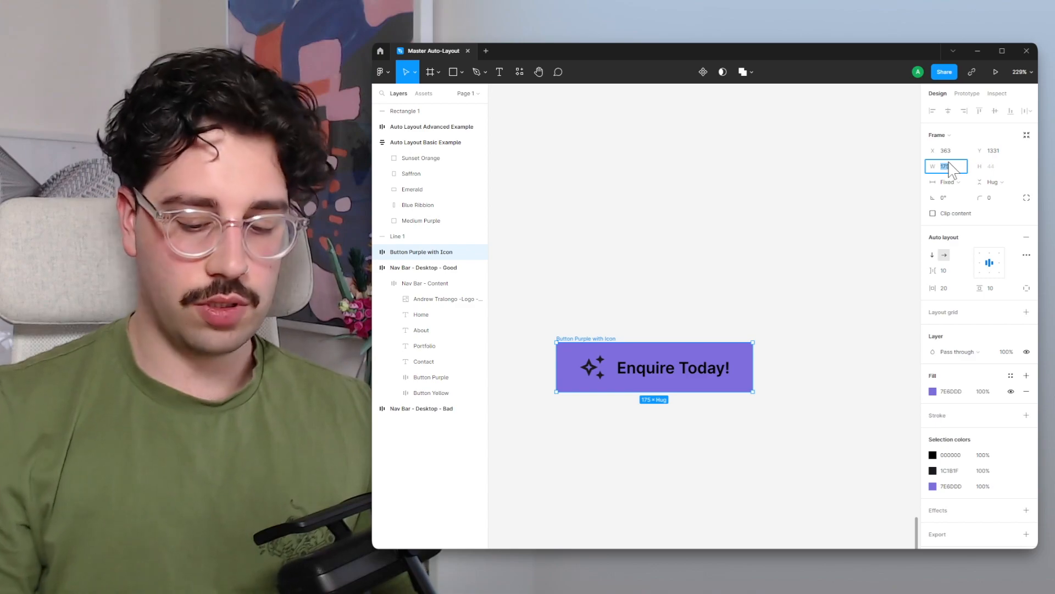
pyautogui.write('260')
pyautogui.press('Return')
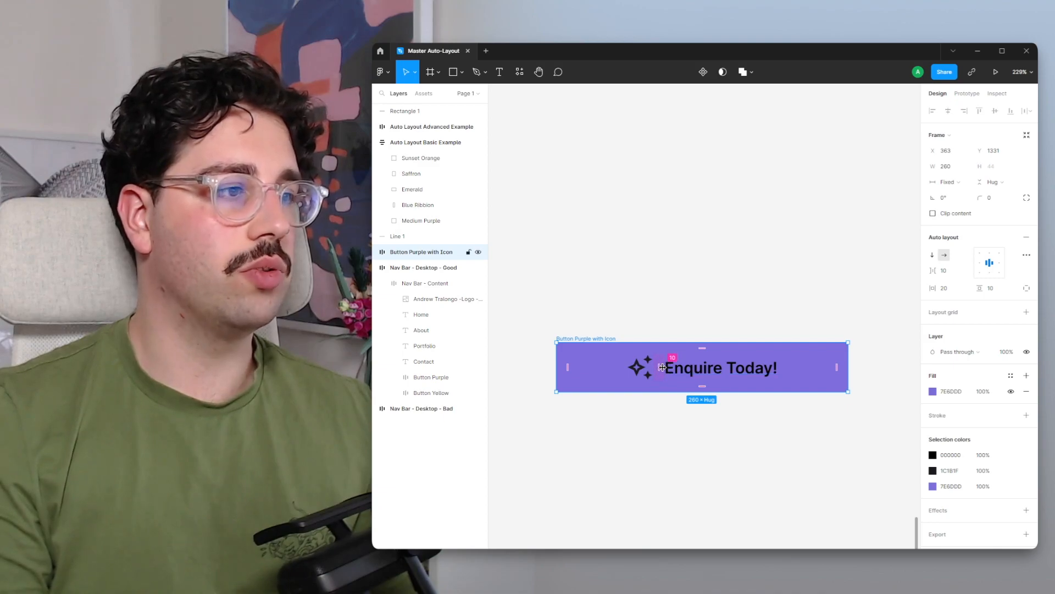
pyautogui.click(648, 423)
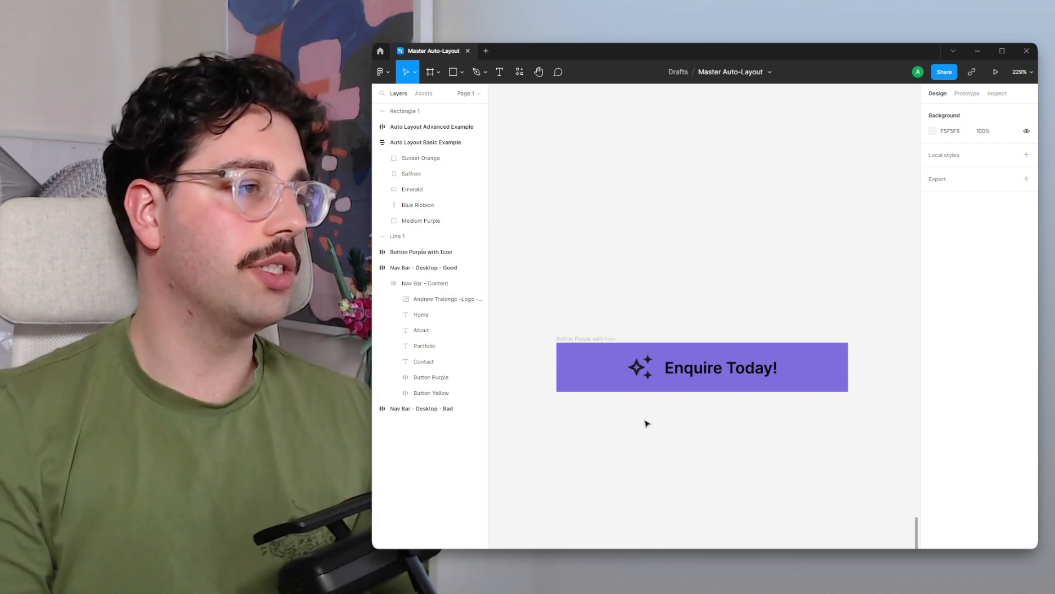
# Step: Turn on text baseline alignment in the advanced auto layout settings of the Button Purple with Icon frame
pyautogui.click(578, 340)
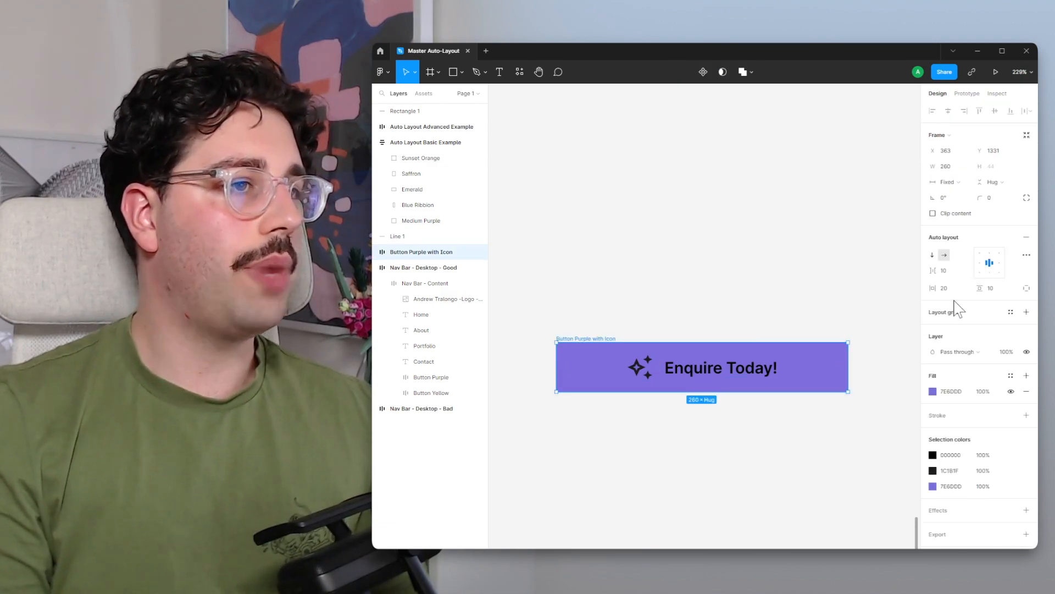
pyautogui.click(1027, 255)
pyautogui.click(910, 385)
pyautogui.click(652, 328)
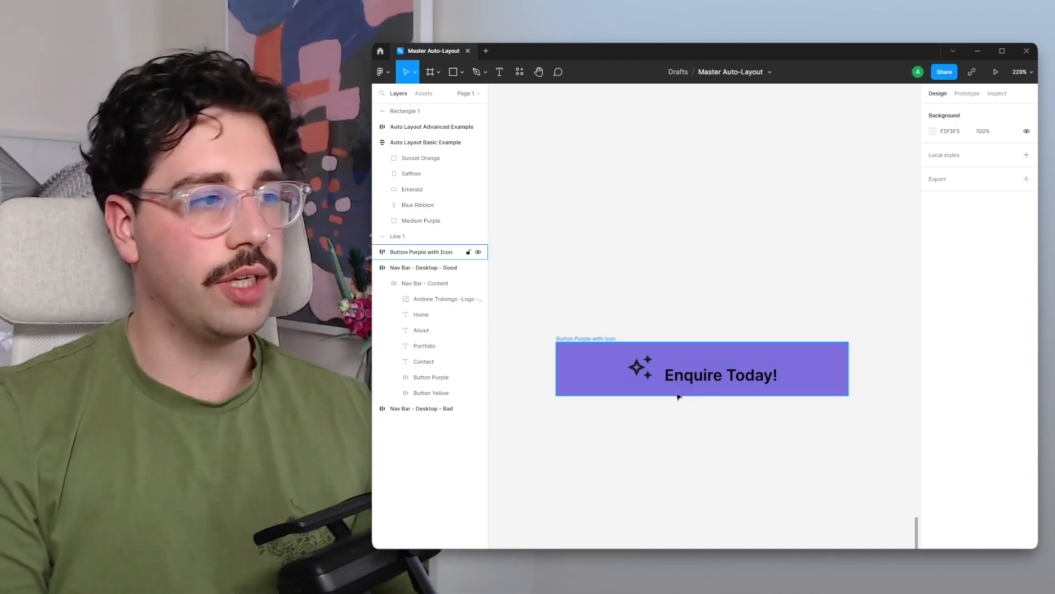
# Step: Set the spacing between the icon and text in Button Purple with Icon to 8
pyautogui.click(836, 376)
pyautogui.click(943, 270)
pyautogui.write('8')
pyautogui.press('Return')
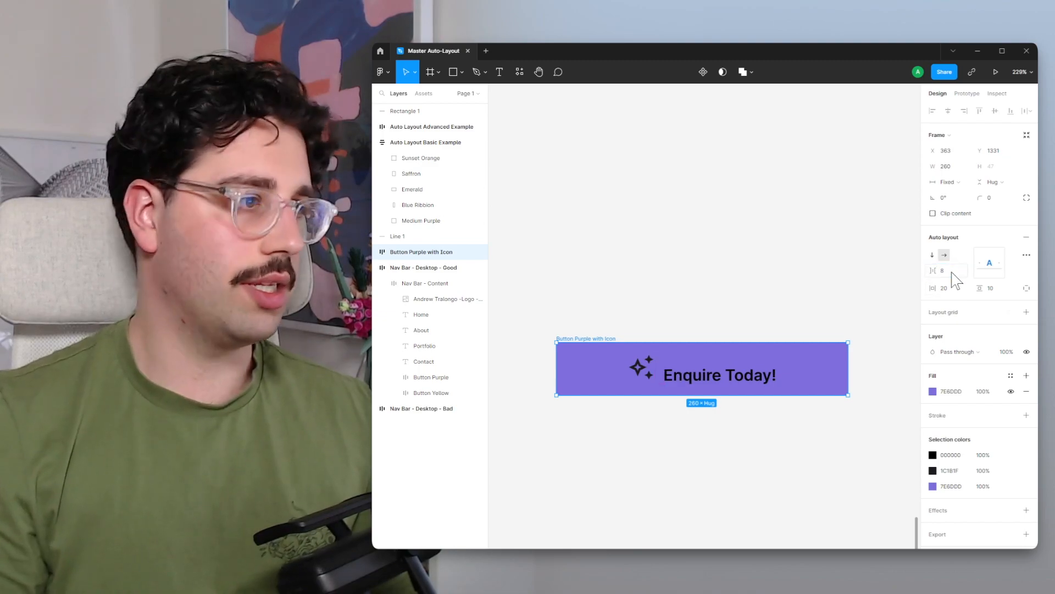
# Step: Replace the text inside Button Purple with Icon with "Your Starred Item"
pyautogui.click(763, 383)
pyautogui.press('Return')
pyautogui.write('Your ')
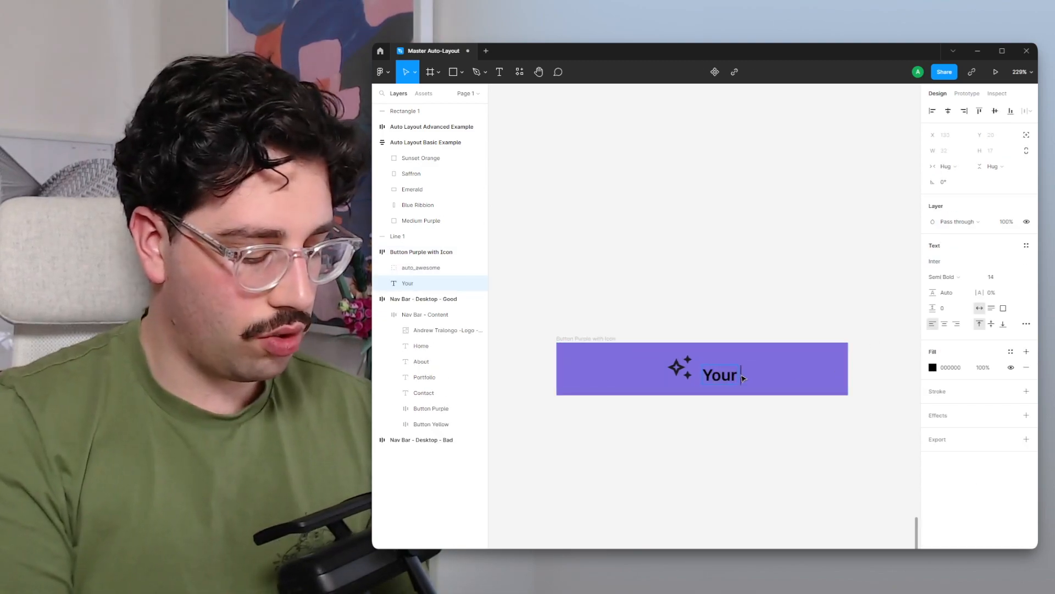
pyautogui.write('Starr')
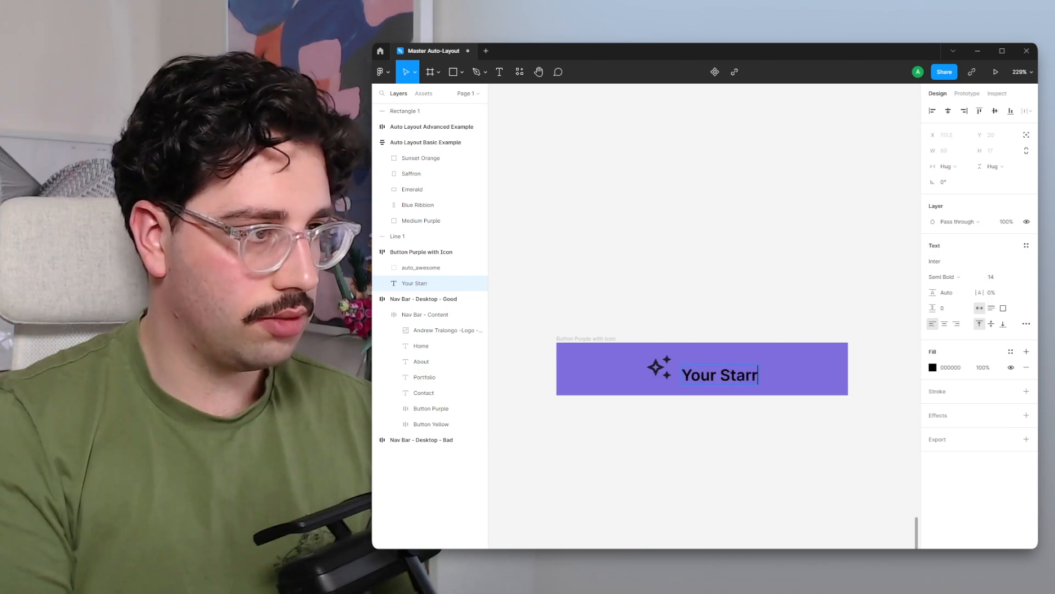
pyautogui.write('ed Item')
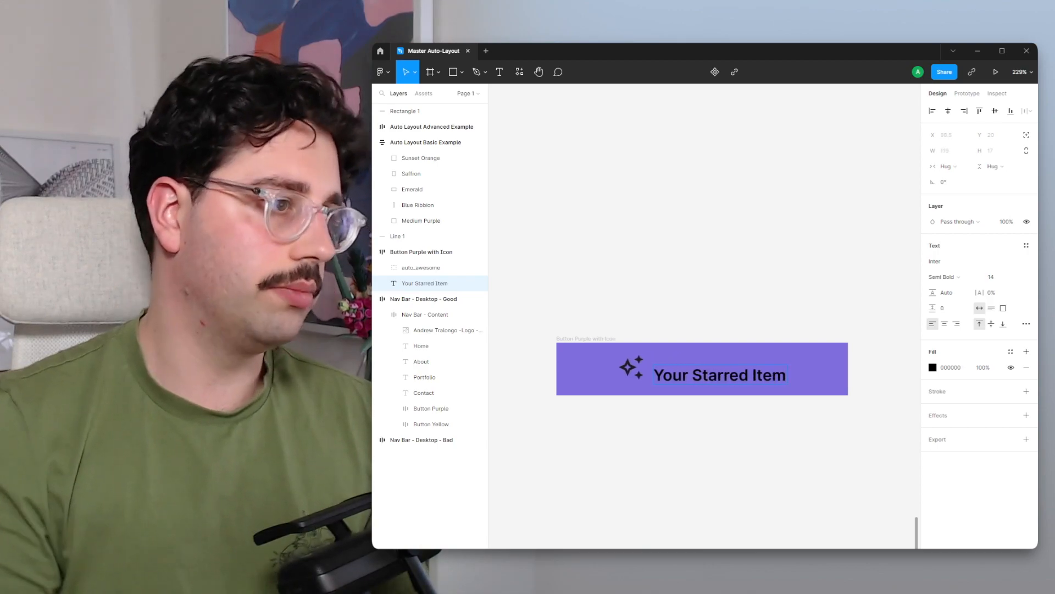
pyautogui.press('Escape')
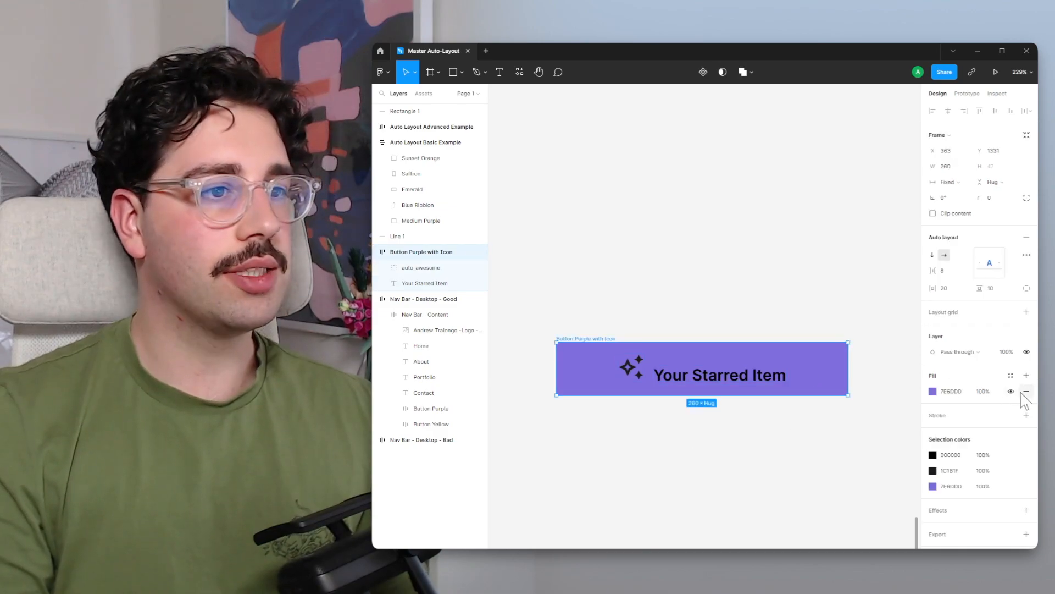
# Step: Remove the purple fill from the Button Purple with Icon frame and select its auto_awesome icon
pyautogui.click(1026, 391)
pyautogui.click(852, 457)
pyautogui.click(462, 268)
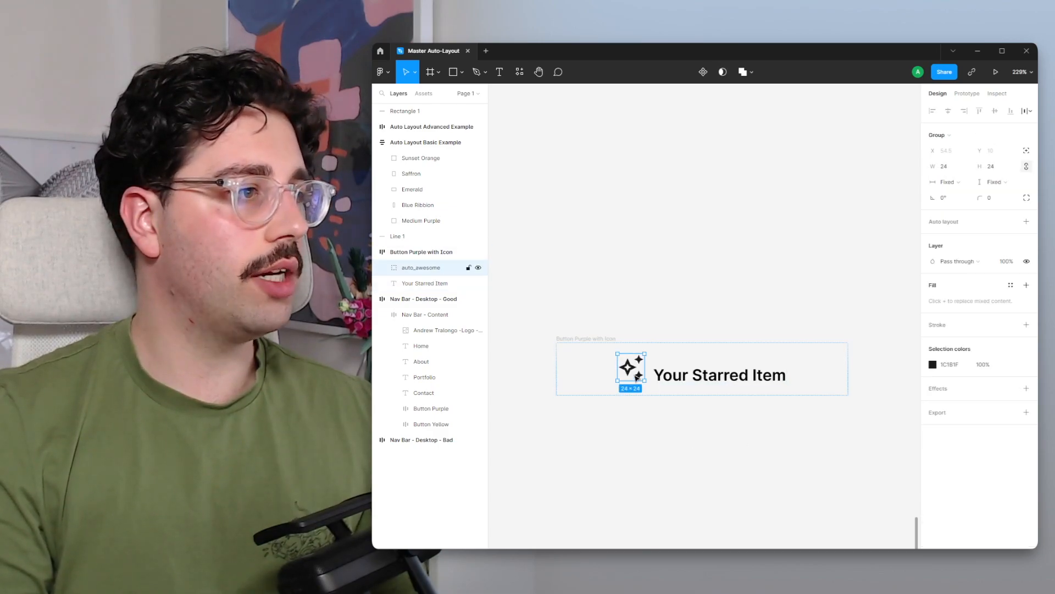
# Step: Recolor the star icon beside the button label to the yellow document color F1C036
pyautogui.click(933, 364)
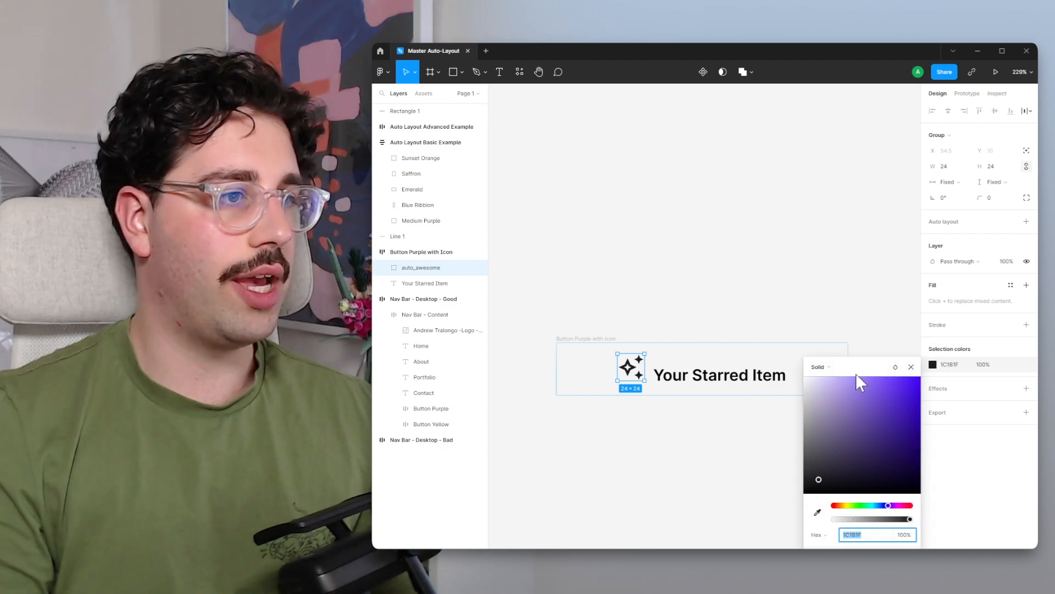
pyautogui.click(837, 501)
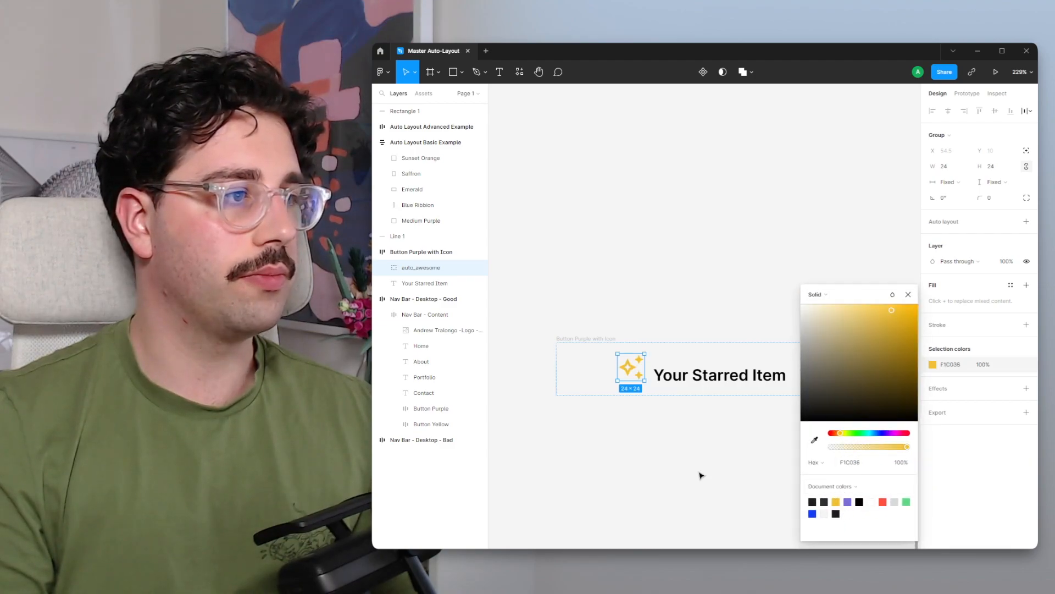
pyautogui.click(662, 475)
# Step: Add a fill to the Button Purple with Icon frame and set it to the purple document color 7E6DDD
pyautogui.click(766, 354)
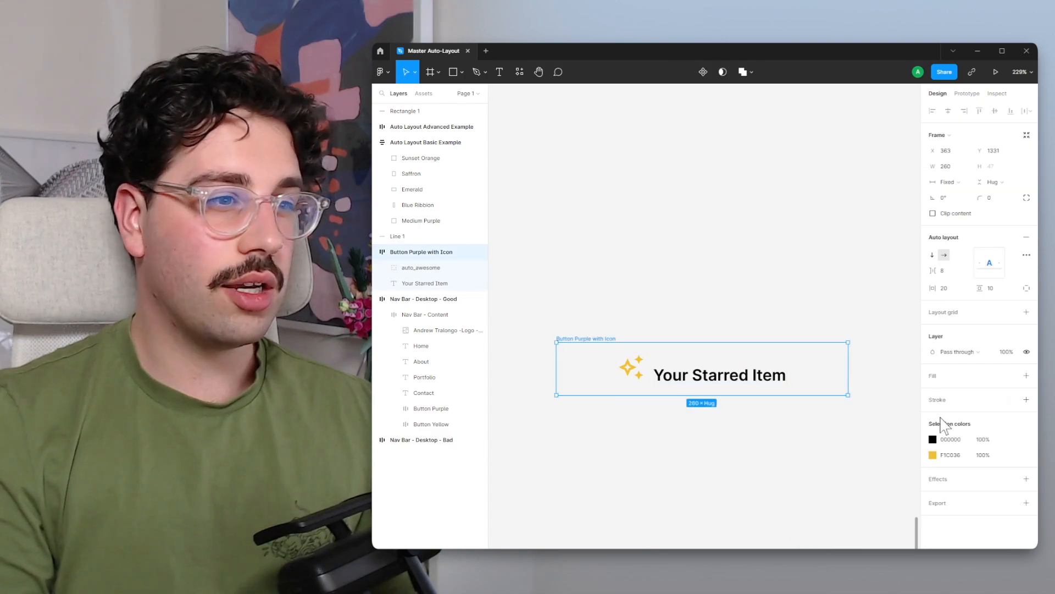
pyautogui.click(691, 476)
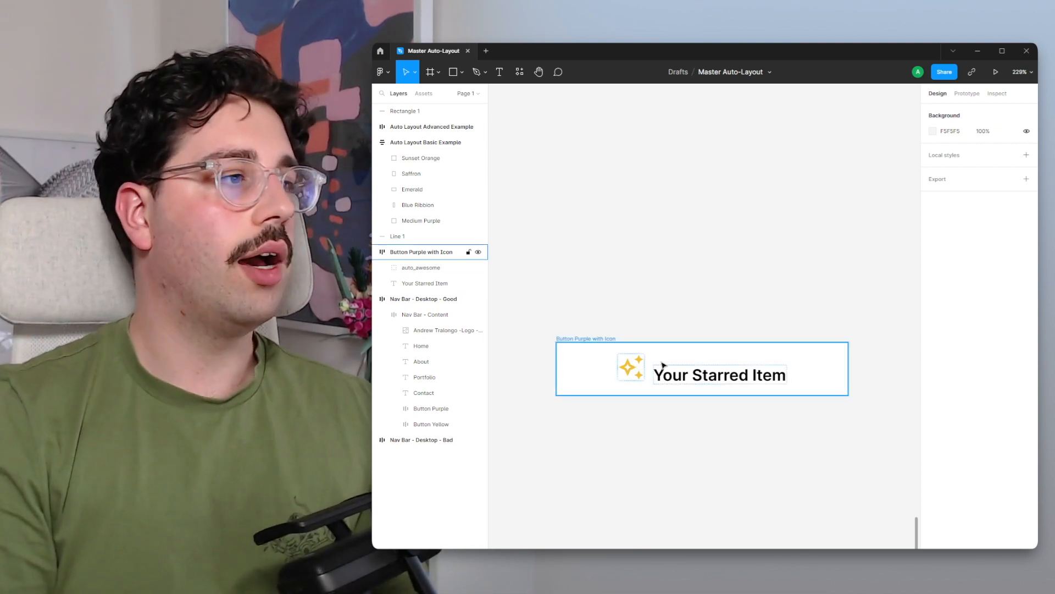
pyautogui.click(664, 360)
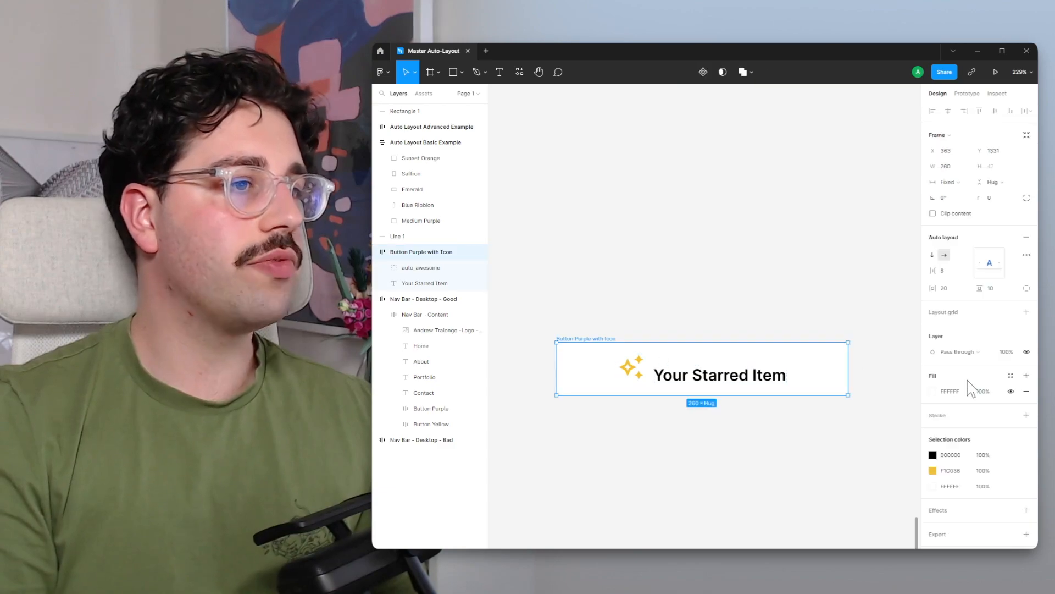
pyautogui.click(934, 391)
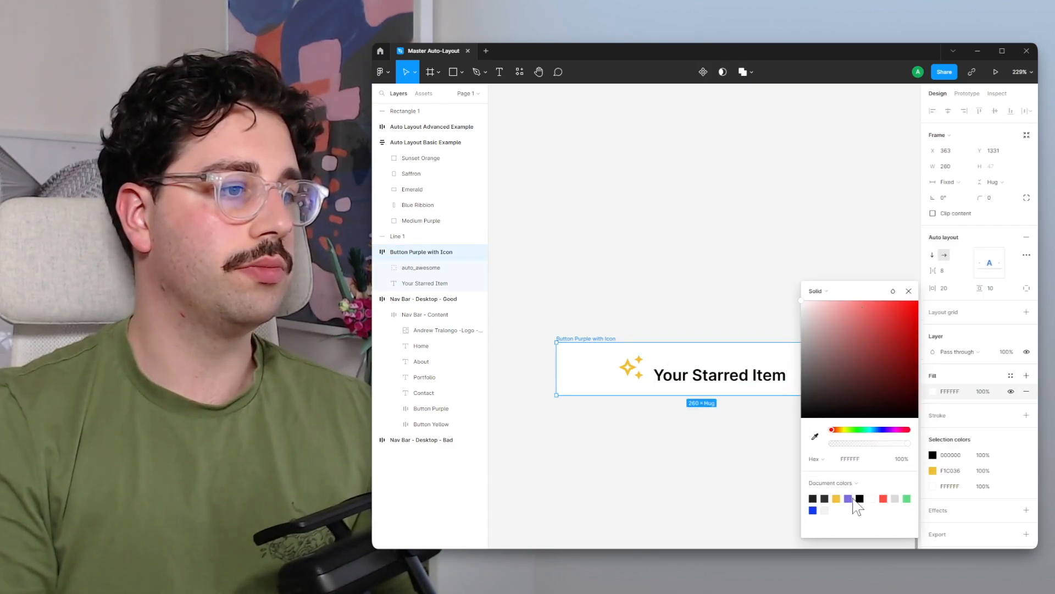
pyautogui.click(849, 498)
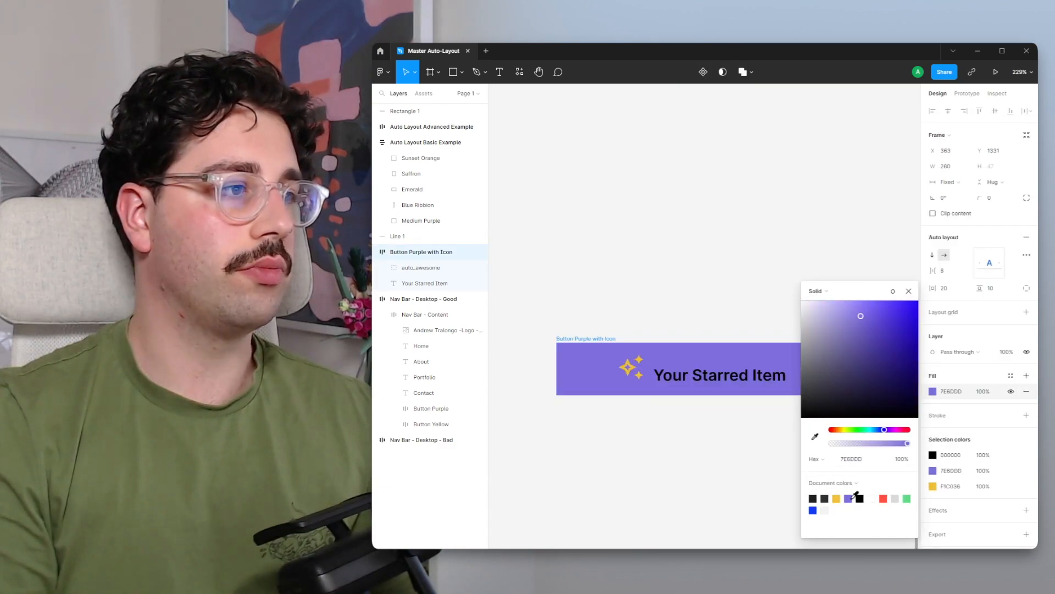
# Step: Change the star icon's color in the purple button to black (000000)
pyautogui.click(932, 486)
pyautogui.moveTo(854, 477); pyautogui.dragTo(749, 314)
pyautogui.moveTo(876, 458); pyautogui.dragTo(803, 501)
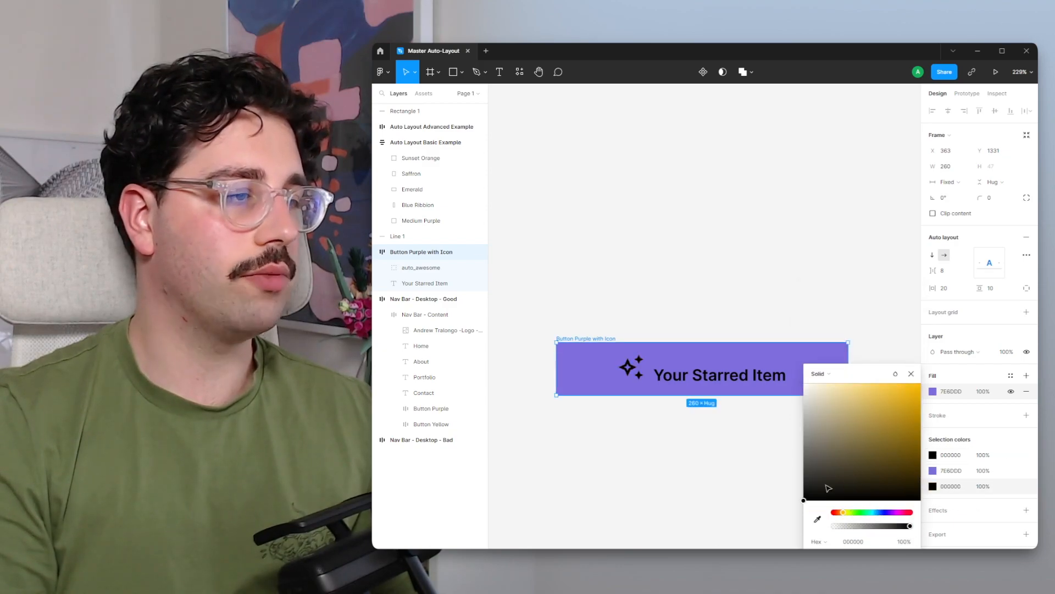
pyautogui.click(912, 374)
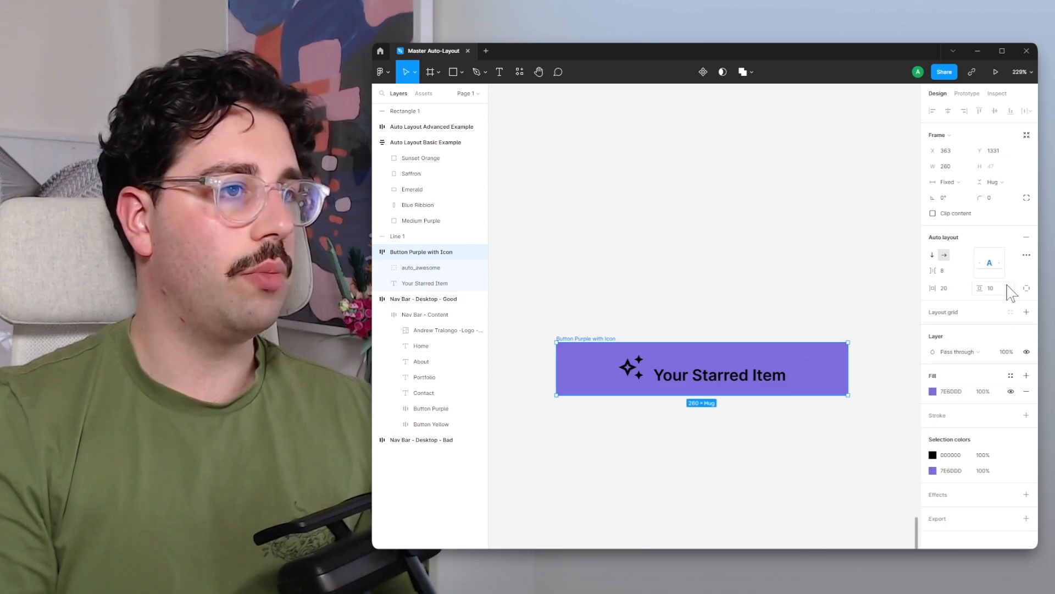
# Step: Turn off text baseline alignment in the purple icon button's advanced auto layout settings
pyautogui.click(1026, 254)
pyautogui.click(897, 385)
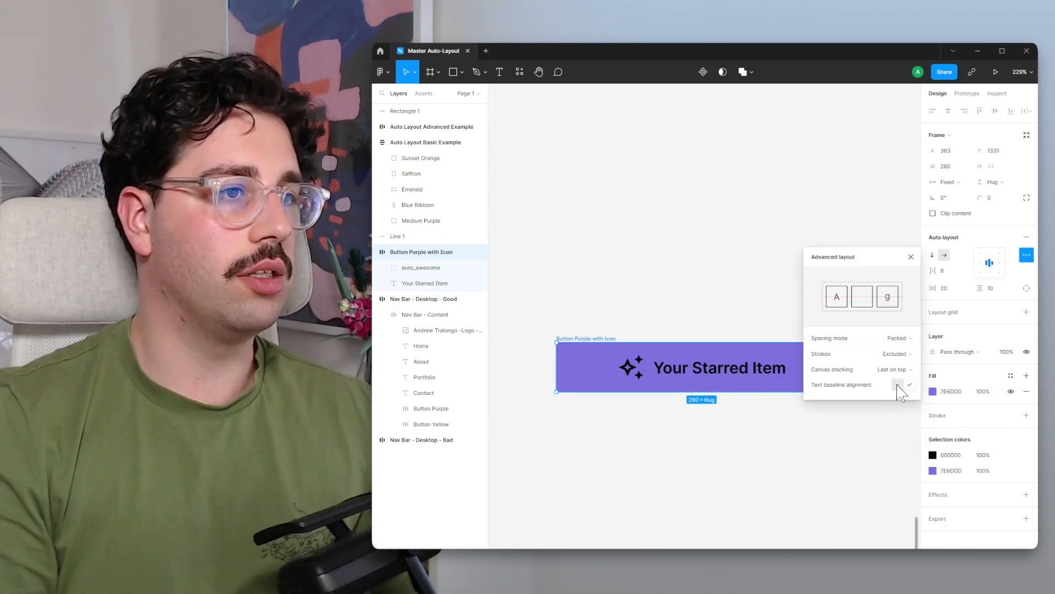
pyautogui.click(648, 283)
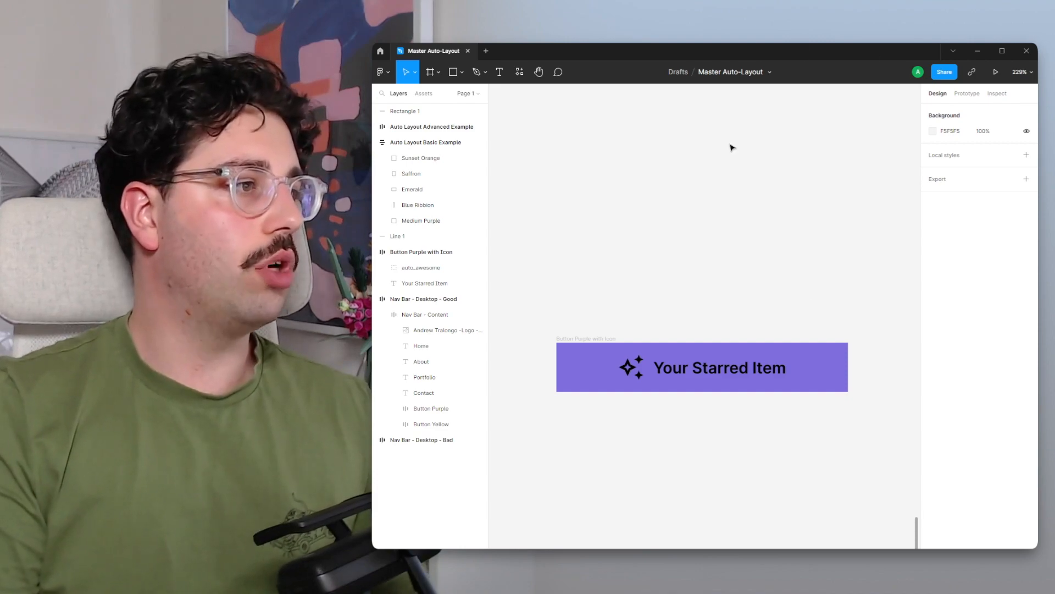
# Step: Move the purple icon button into the Nav Bar - Desktop - Good content, between the Enquire Today! and Contact buttons
pyautogui.scroll(-5, 781, 291)
pyautogui.scroll(5, 775, 370)
pyautogui.scroll(-4, 777, 348)
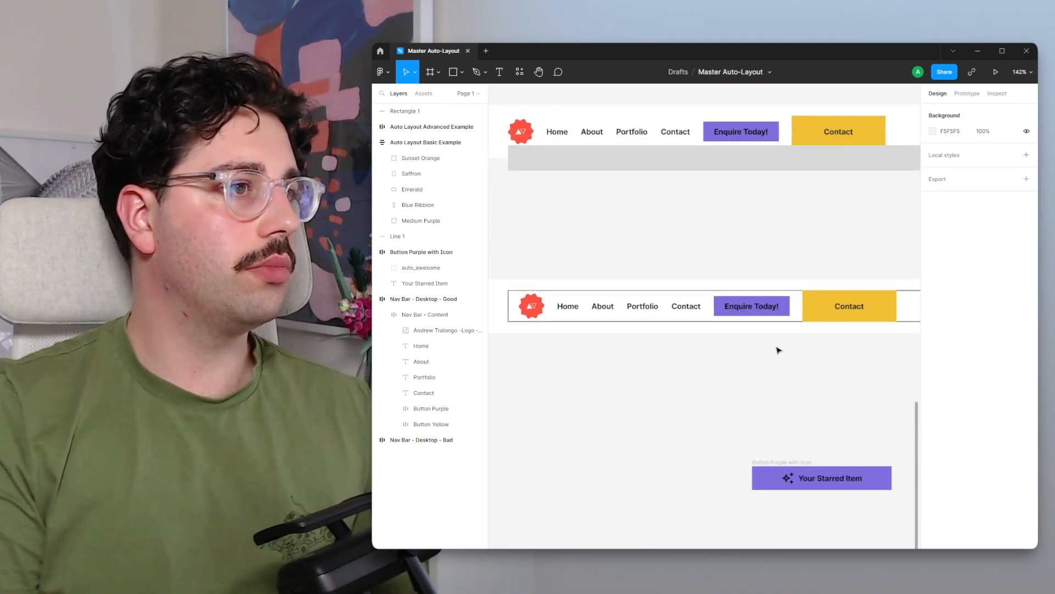
pyautogui.scroll(-4, 830, 370)
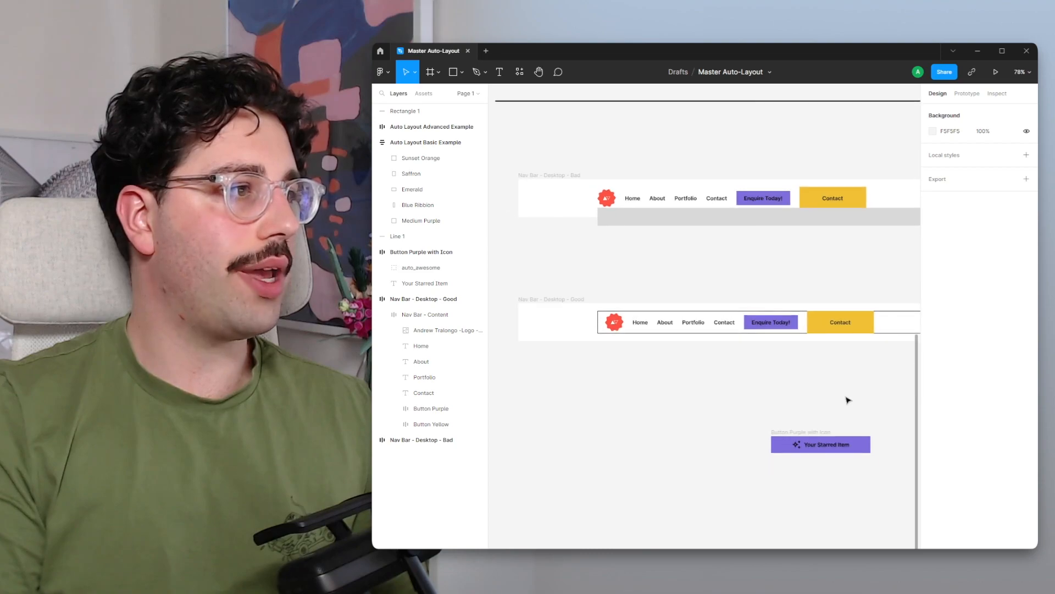
pyautogui.moveTo(834, 393); pyautogui.dragTo(768, 300)
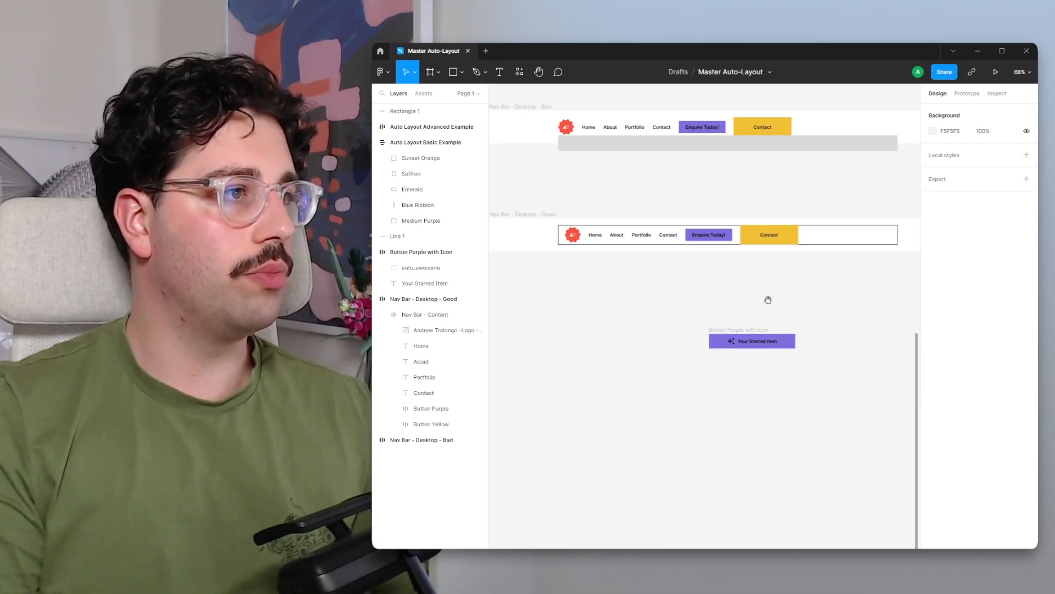
pyautogui.moveTo(746, 338); pyautogui.dragTo(738, 236)
# Step: Hide the Button Purple and Button Yellow layers in the Nav Bar - Desktop - Good content
pyautogui.click(713, 240)
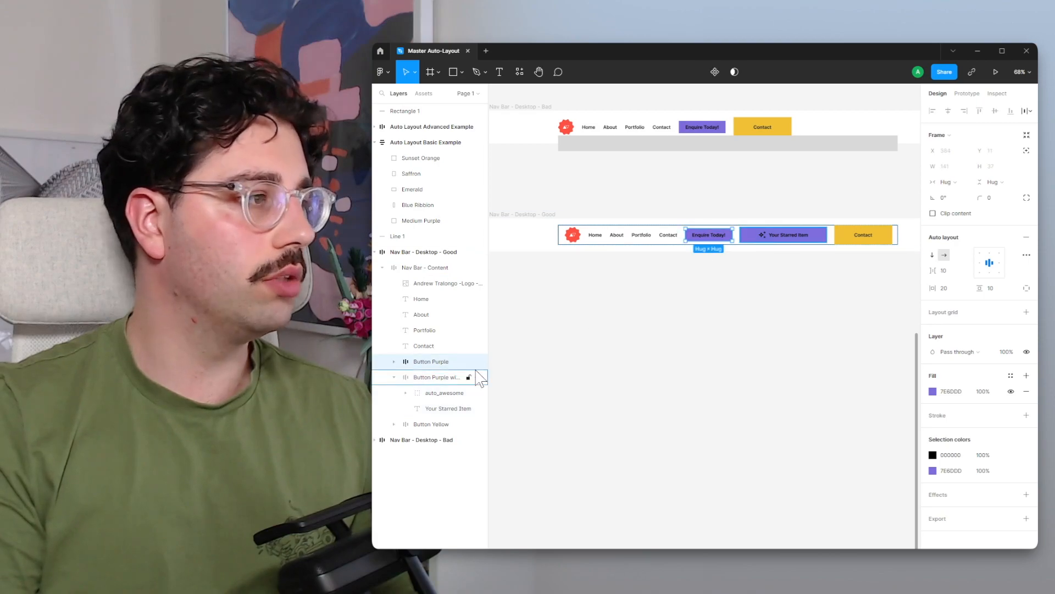
pyautogui.click(478, 362)
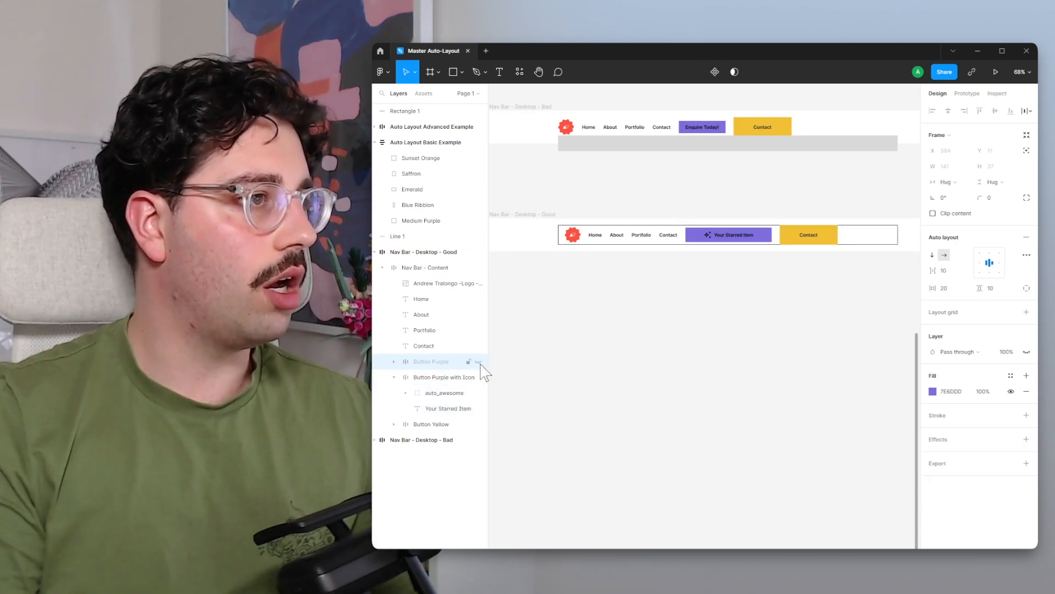
pyautogui.click(463, 427)
pyautogui.click(478, 424)
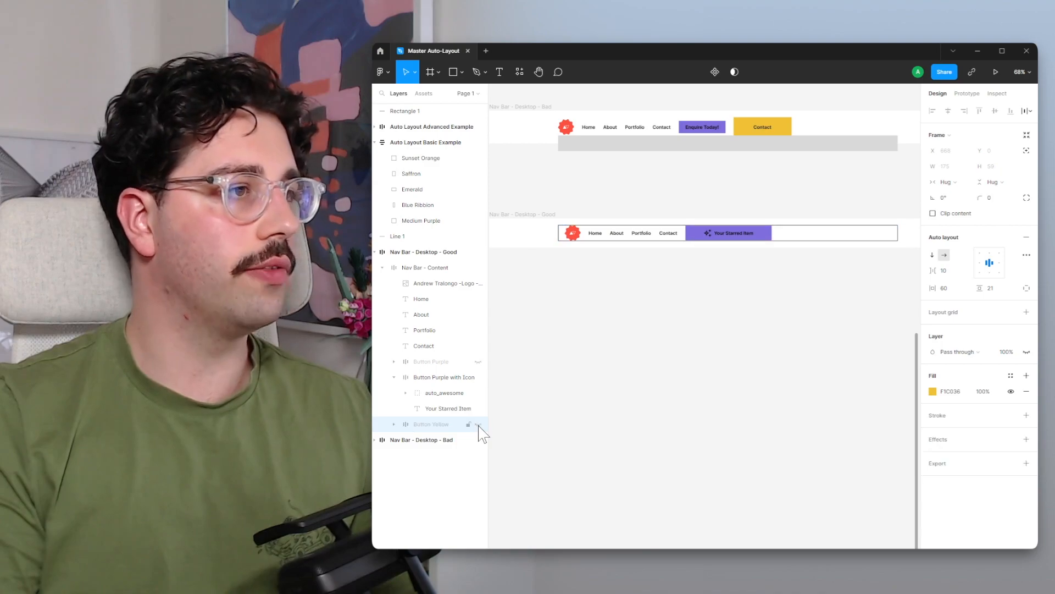
# Step: Change the icon button's label in the Good nav bar to "Enquire Today!"
pyautogui.scroll(5, 720, 237)
pyautogui.doubleClick(737, 235)
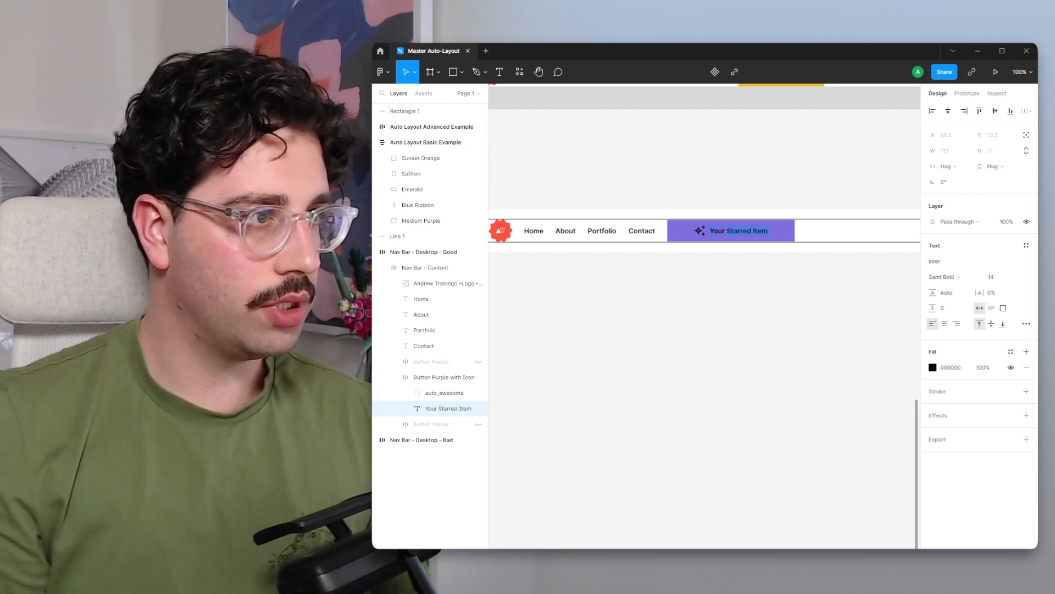
pyautogui.write('En')
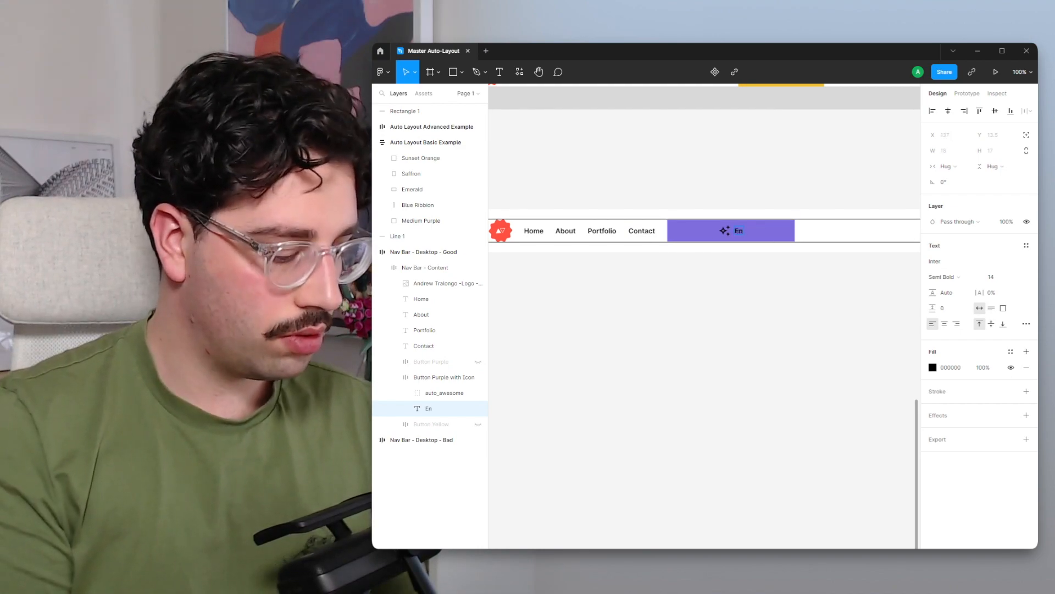
pyautogui.write('quire Today!')
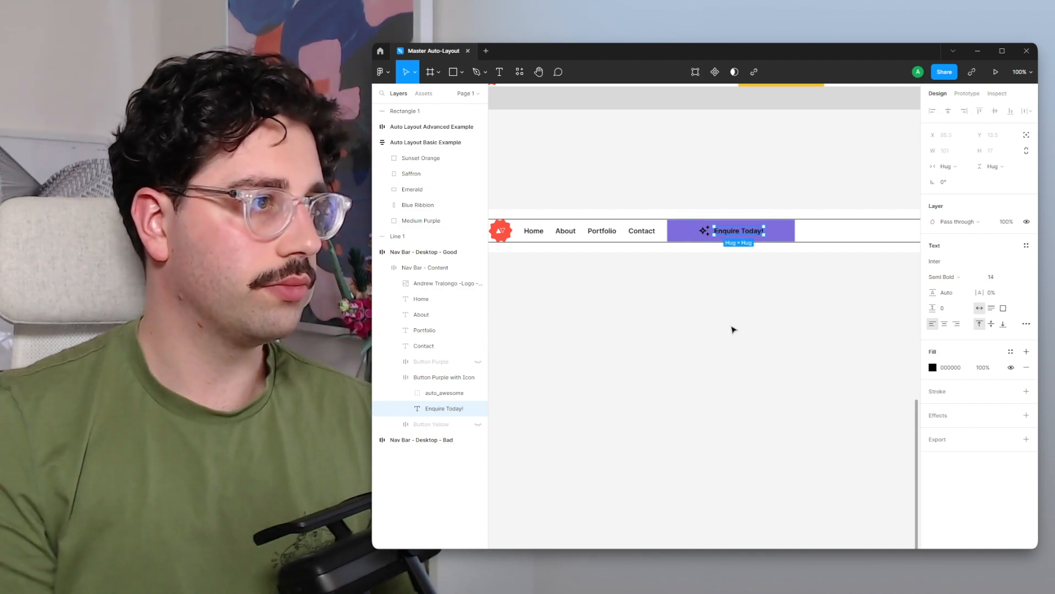
pyautogui.keyDown('ctrl'); pyautogui.scroll(-5, 734, 330); pyautogui.keyUp('ctrl')
pyautogui.click(815, 327)
# Step: Try wider item spacing in the Good bar's Nav Bar - Content frame, increasing it through 46, 53 and 67 to 96
pyautogui.moveTo(815, 326); pyautogui.dragTo(797, 315)
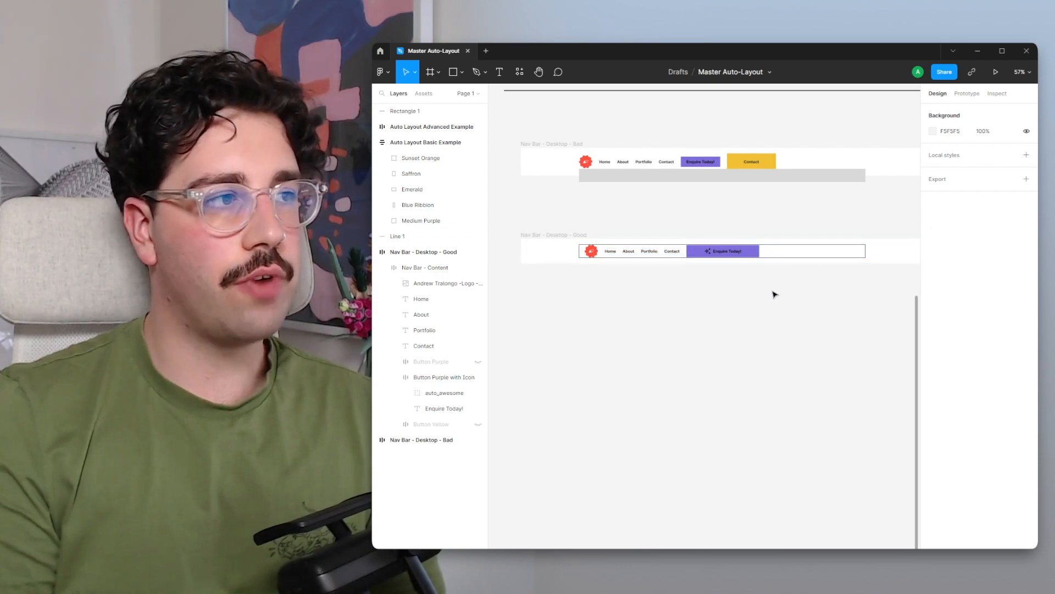
pyautogui.click(787, 257)
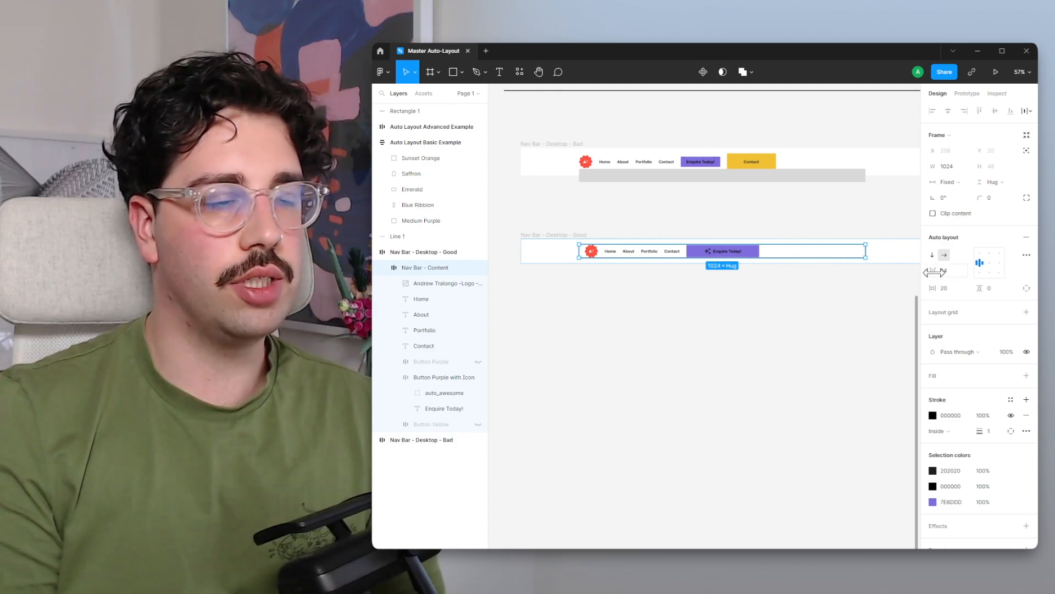
pyautogui.moveTo(931, 273)
pyautogui.mouseDown()
pyautogui.moveTo(995, 269)
pyautogui.moveTo(934, 273)
pyautogui.mouseUp()
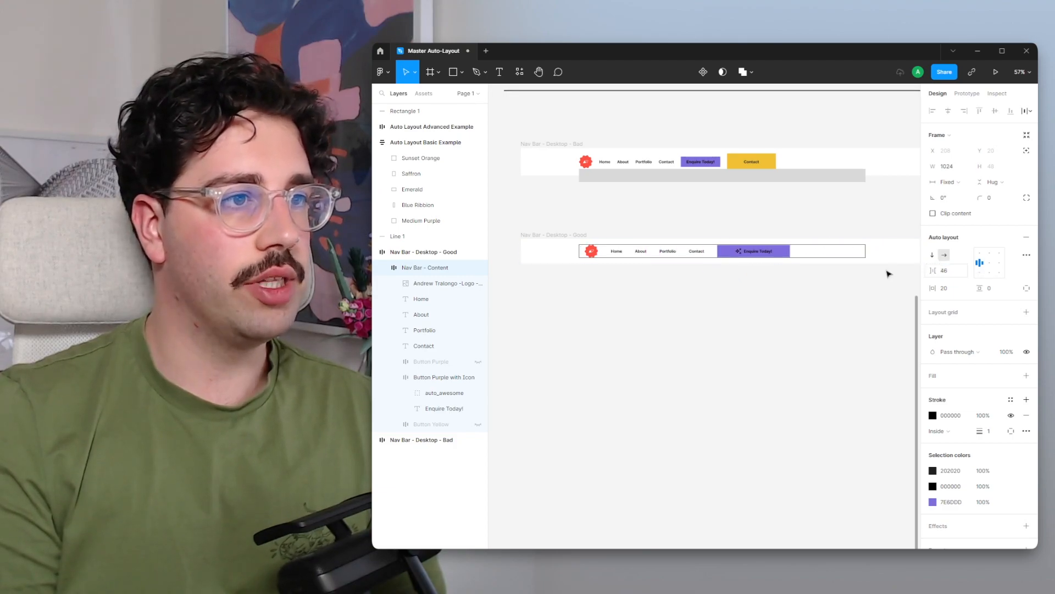
pyautogui.scroll(5, 709, 254)
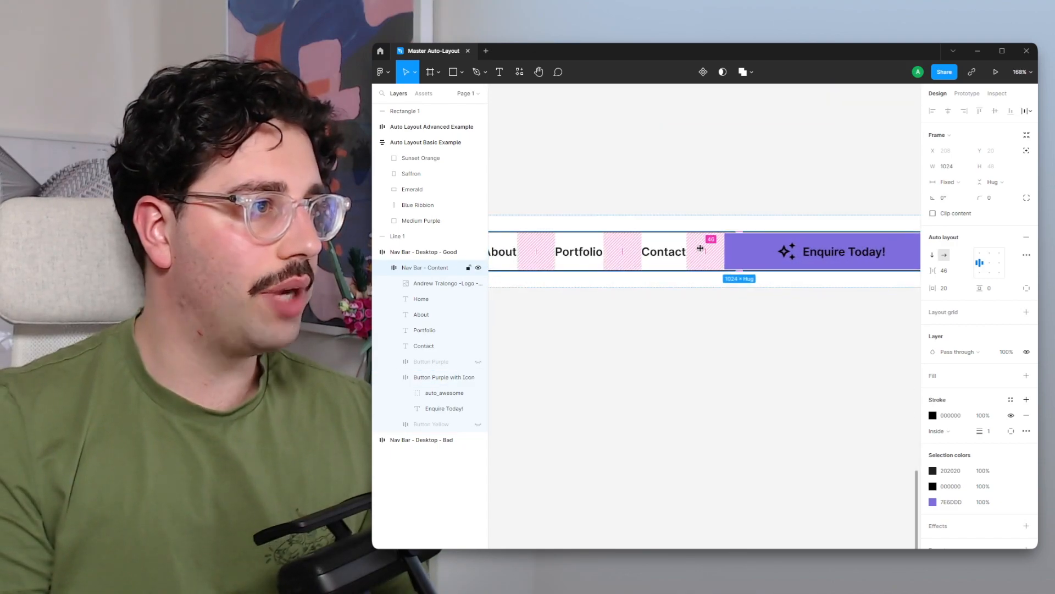
pyautogui.moveTo(707, 247); pyautogui.dragTo(770, 262)
pyautogui.scroll(-7, 770, 261)
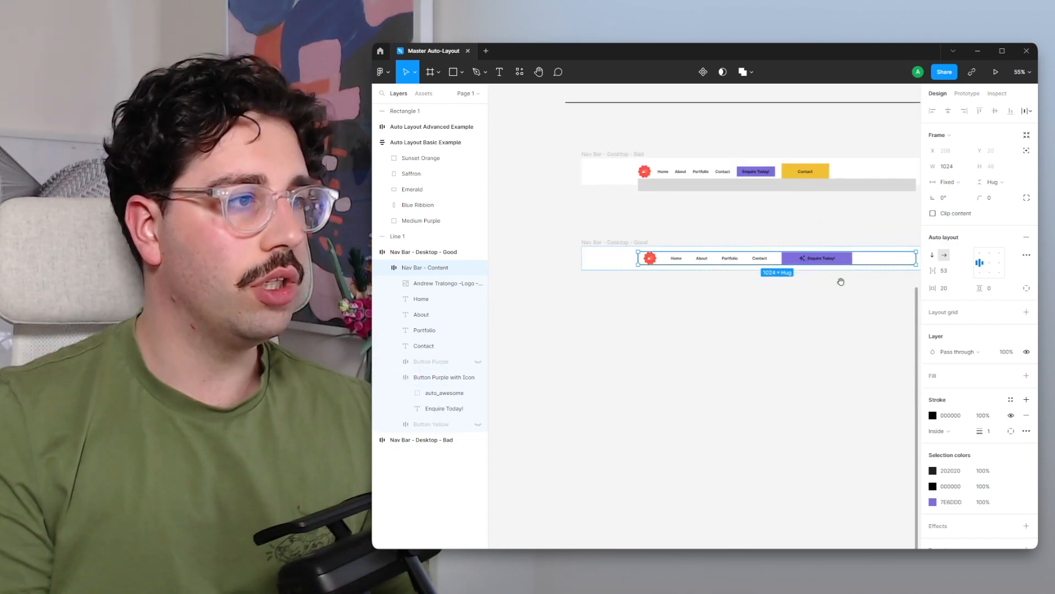
pyautogui.moveTo(931, 269); pyautogui.dragTo(958, 268)
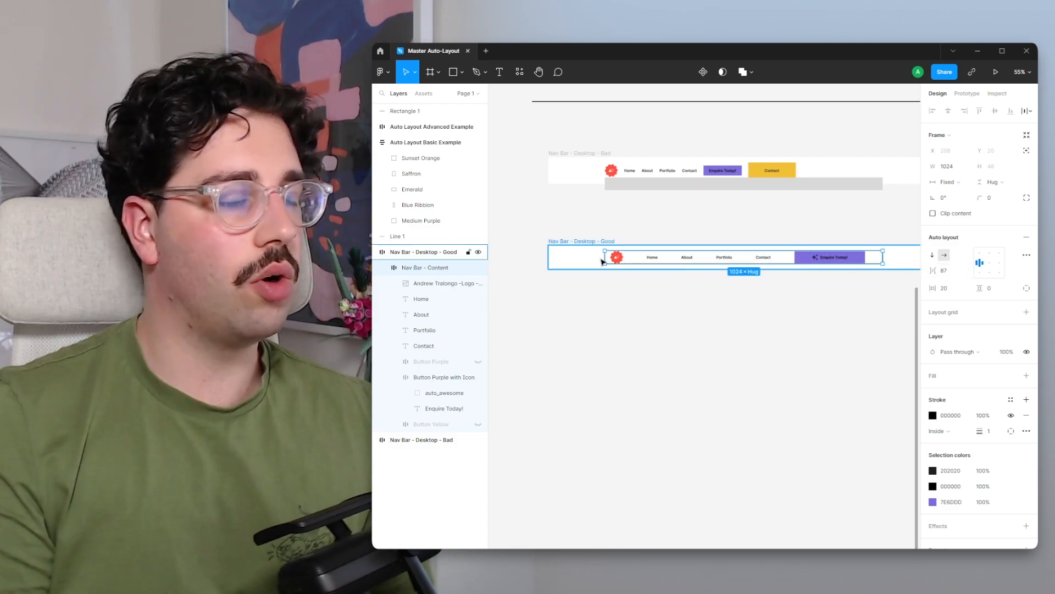
pyautogui.moveTo(932, 269); pyautogui.dragTo(937, 268)
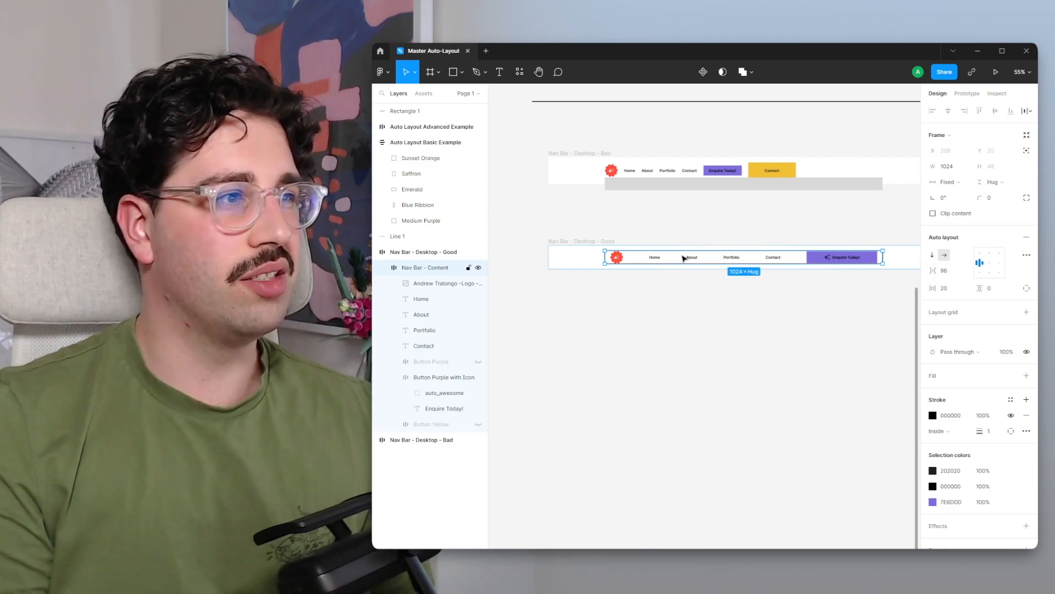
pyautogui.hscroll(4, 803, 321)
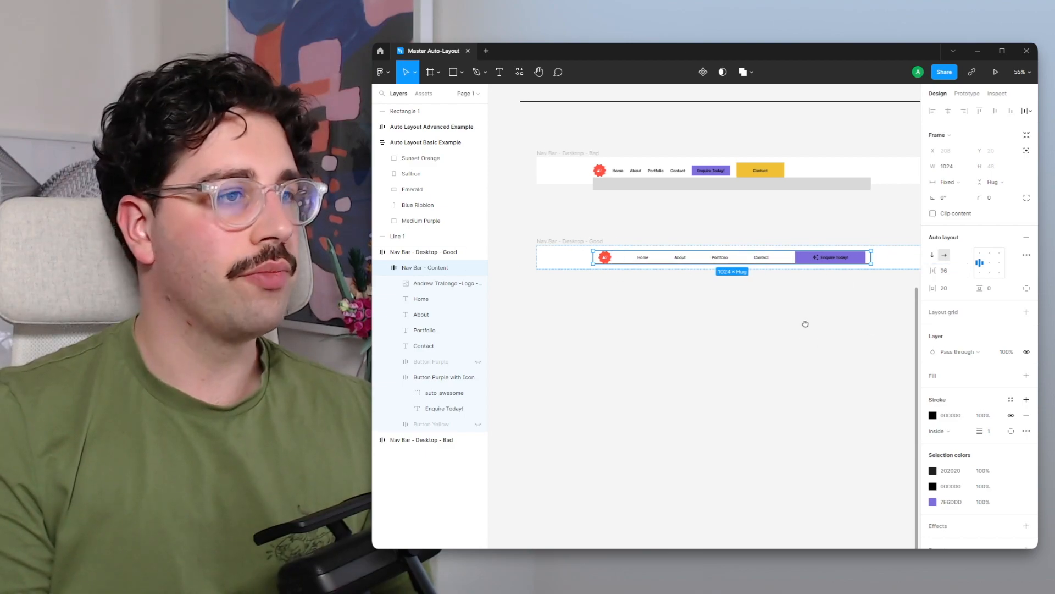
pyautogui.click(775, 330)
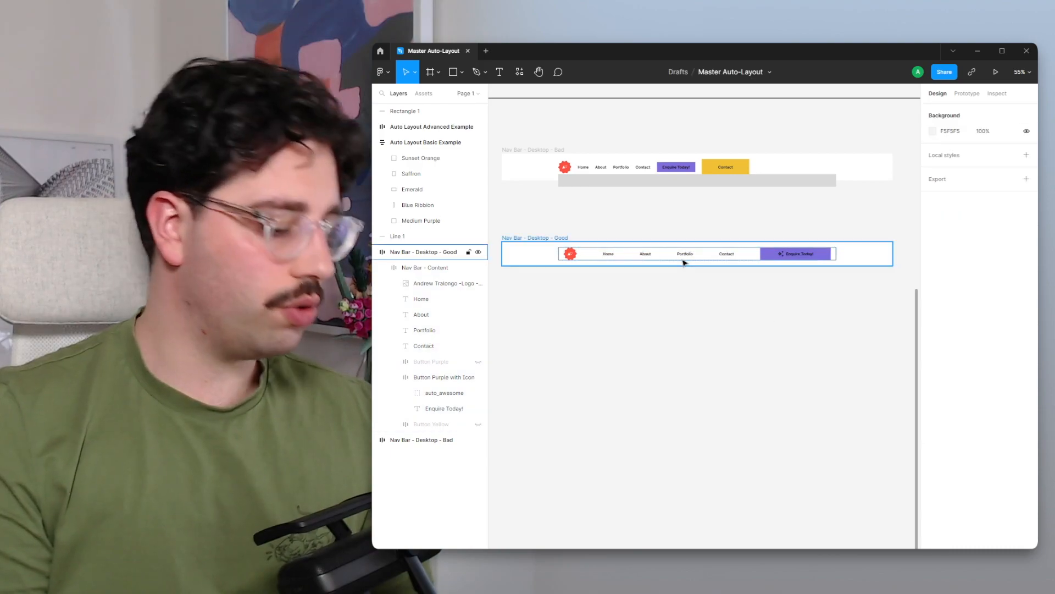
# Step: Set the item spacing of the Nav Bar - Content frame to 24
pyautogui.click(718, 257)
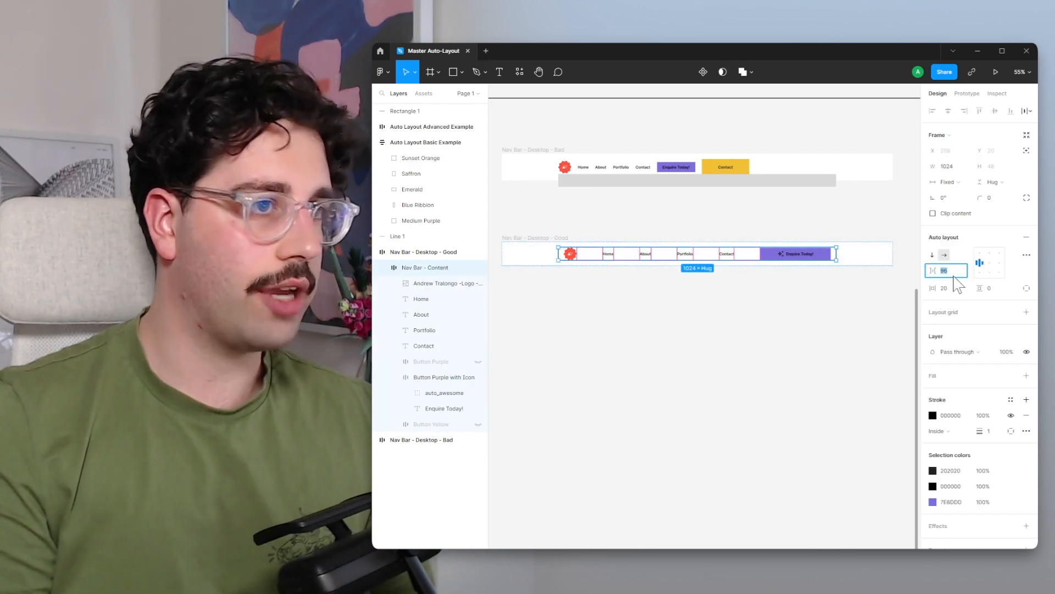
pyautogui.press('Return')
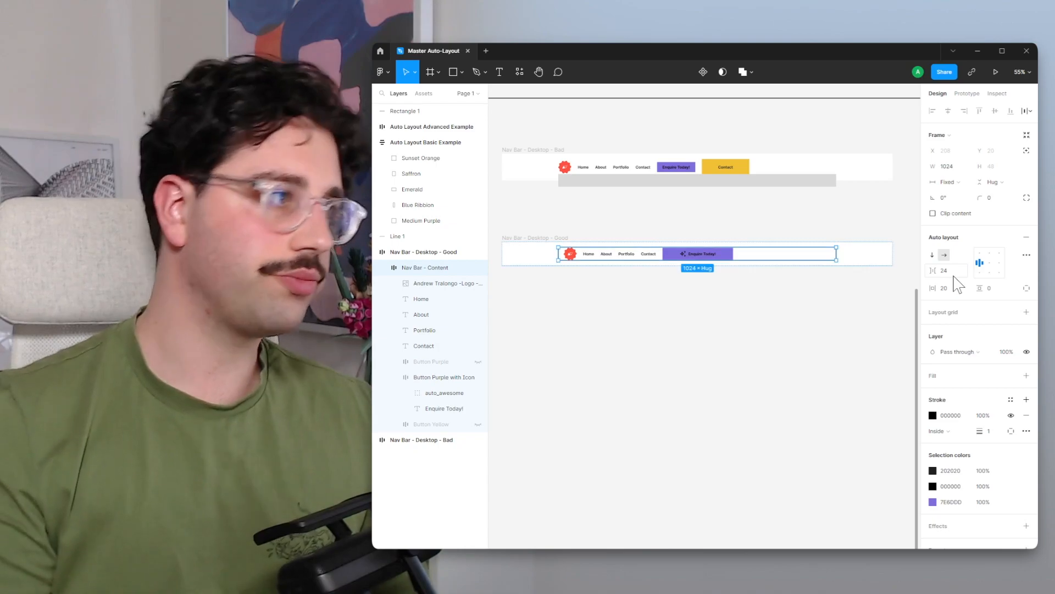
pyautogui.click(720, 282)
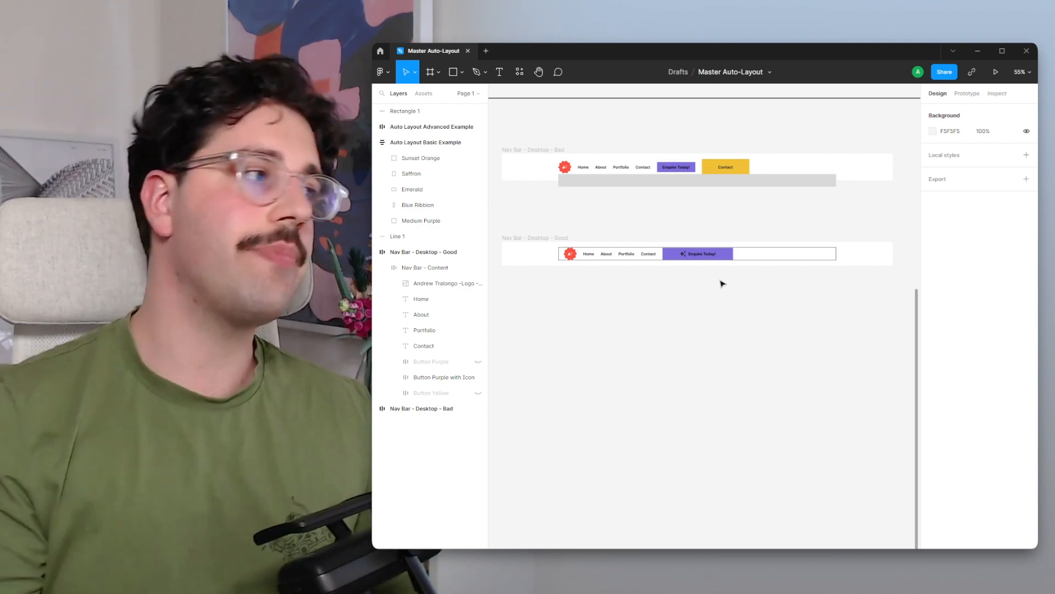
# Step: Group the layers from Home through Button Yellow in Nav Bar - Content, leaving the logo outside the group
pyautogui.click(423, 298)
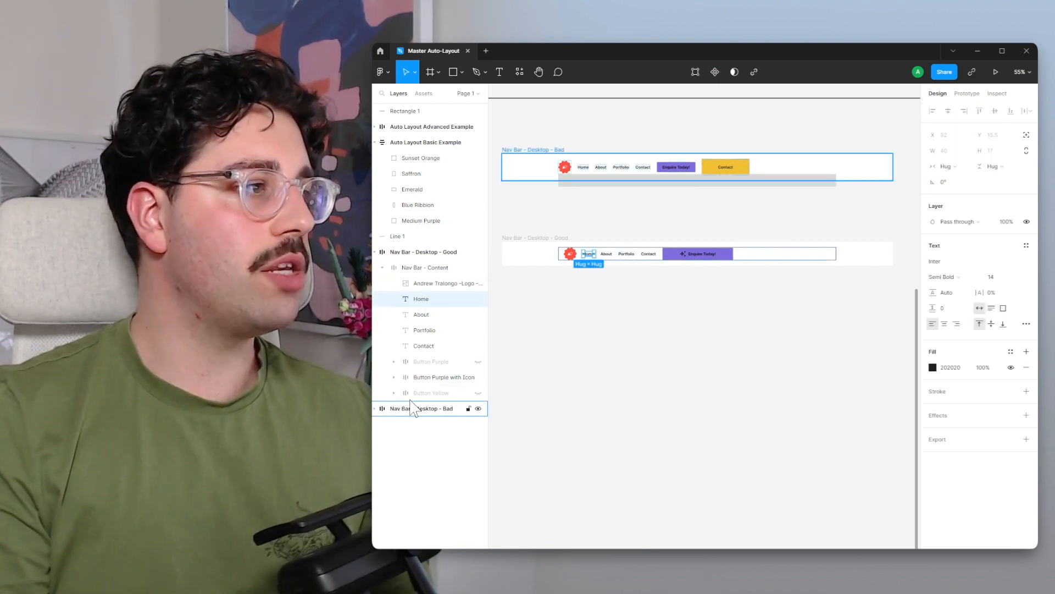
pyautogui.keyDown('shift'); pyautogui.click(399, 393); pyautogui.keyUp('shift')
pyautogui.hotkey('ctrl', 'g')
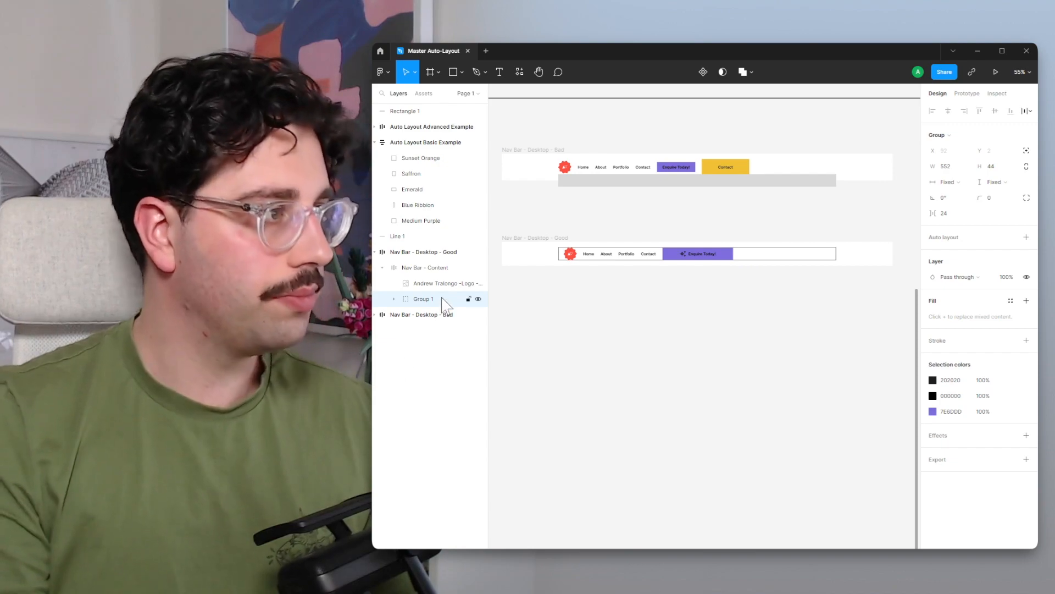
# Step: Rename the new group in Nav Bar - Content to "Nav Bar Items" and apply auto layout to it
pyautogui.doubleClick(424, 299)
pyautogui.write('Na')
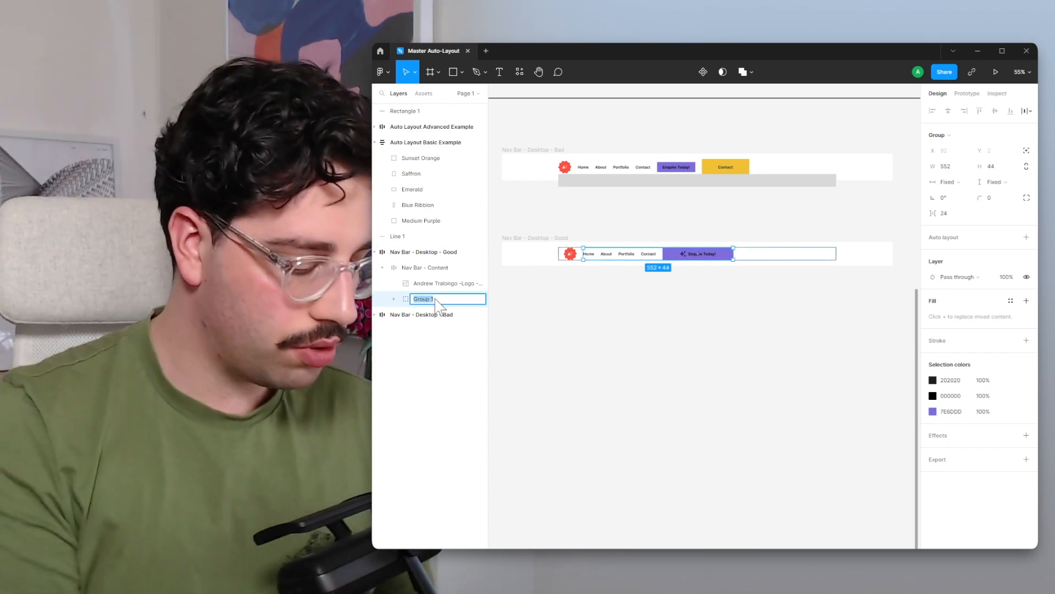
pyautogui.write('v Bar')
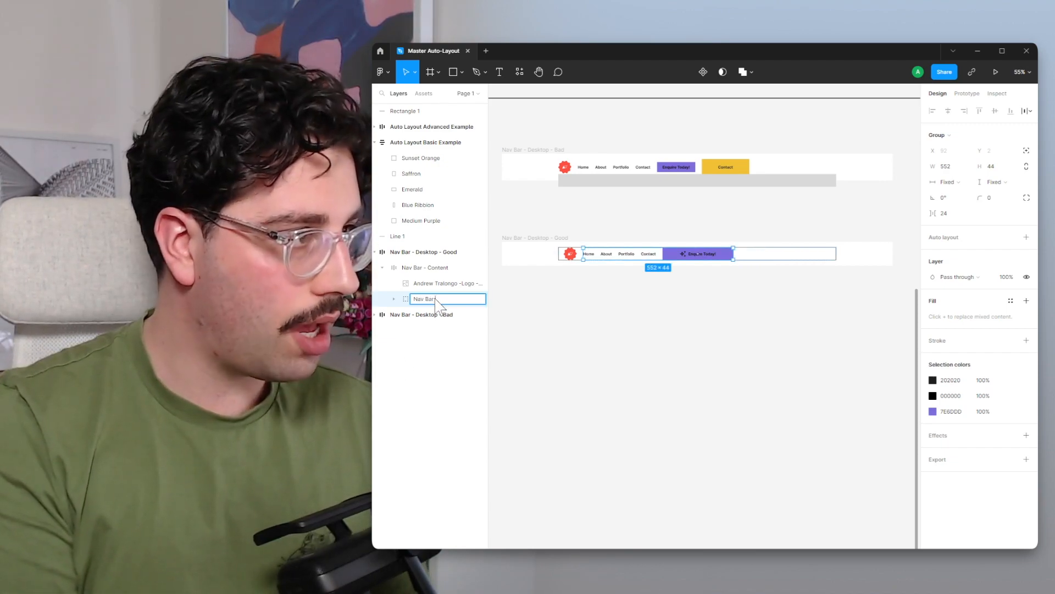
pyautogui.write(' Items')
pyautogui.press('Return')
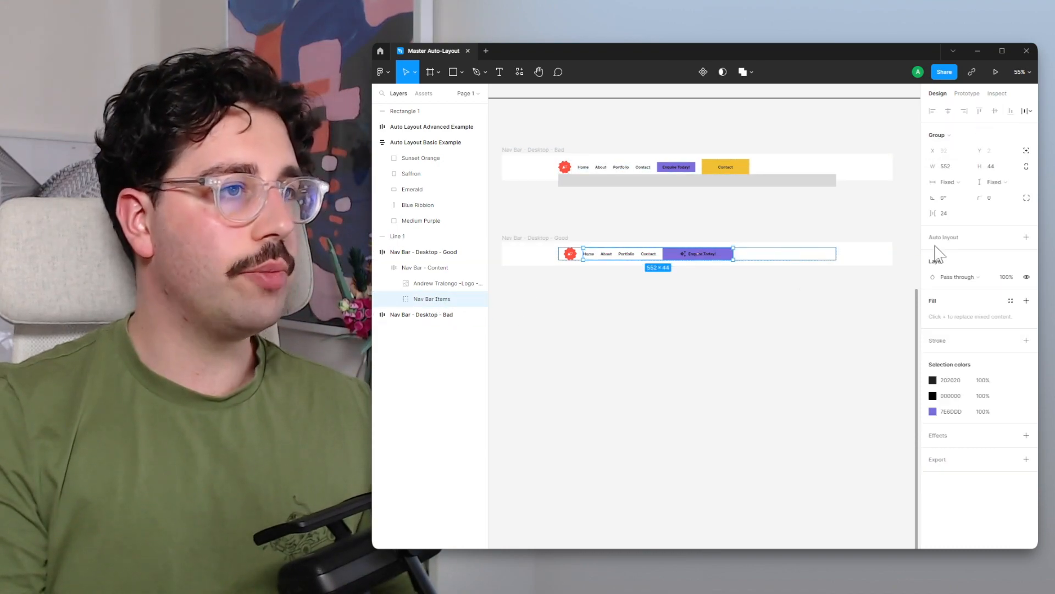
pyautogui.hotkey('shift', 'a')
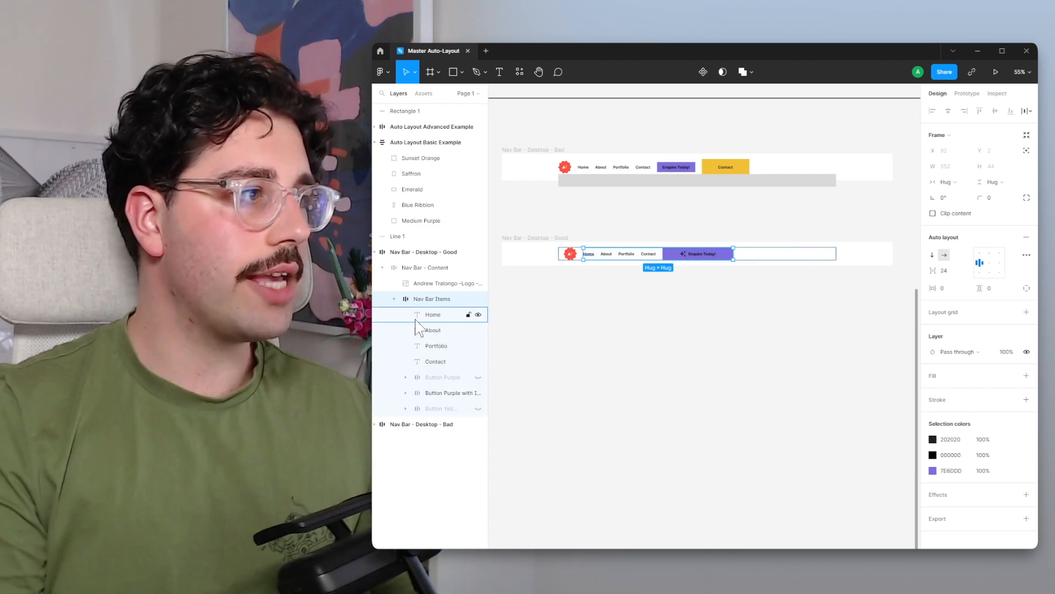
# Step: Try showing Button Yellow in Nav Bar Items, hide it again, and collapse the frame's layers
pyautogui.click(478, 409)
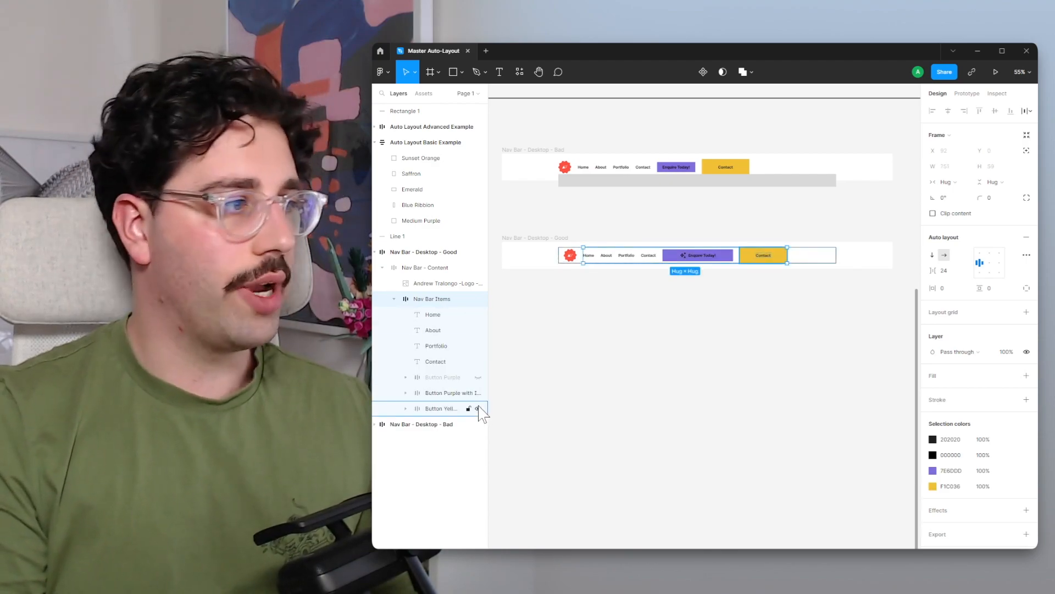
pyautogui.click(477, 408)
pyautogui.click(394, 298)
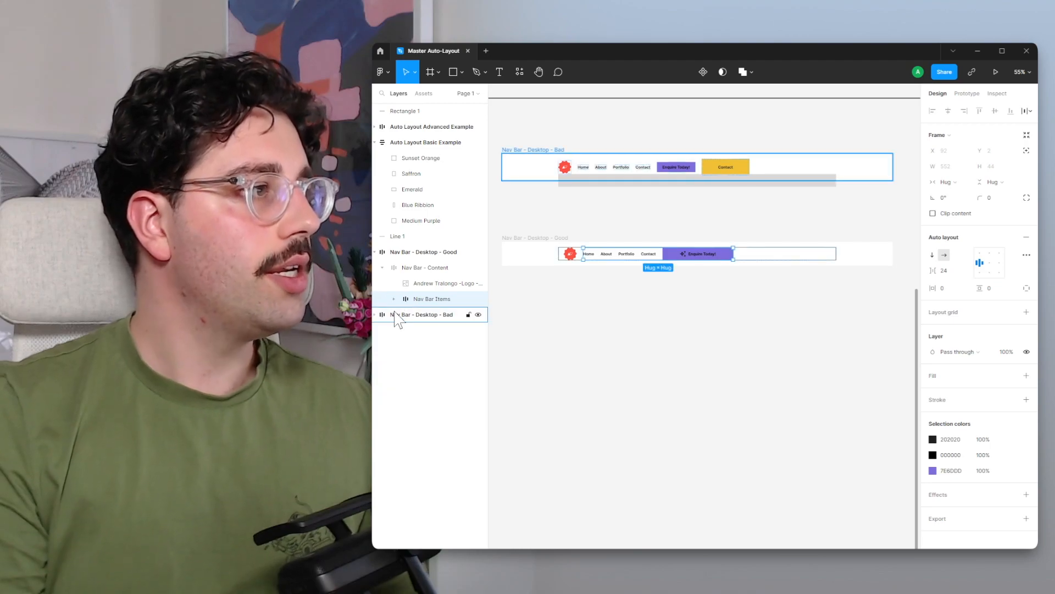
# Step: Set the auto layout spacing mode of the Nav Bar - Content frame to Space between
pyautogui.click(447, 268)
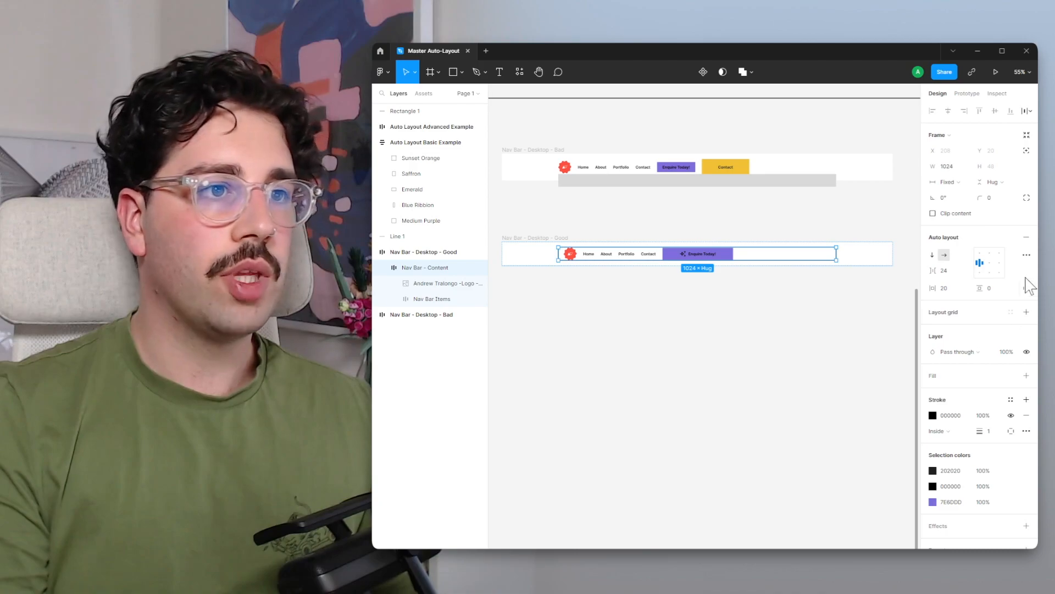
pyautogui.click(1027, 256)
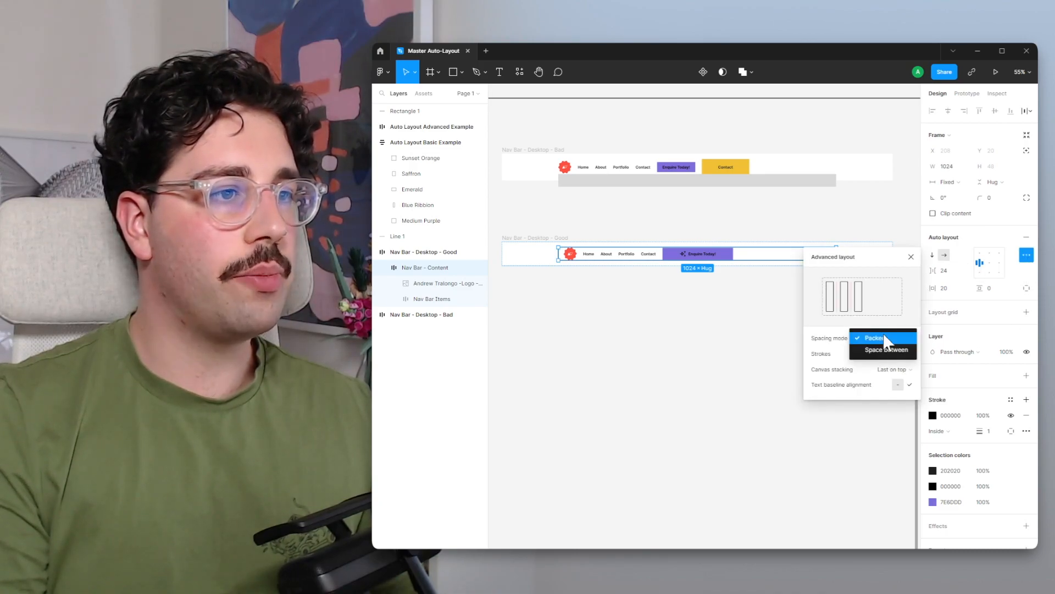
pyautogui.click(885, 349)
pyautogui.click(911, 257)
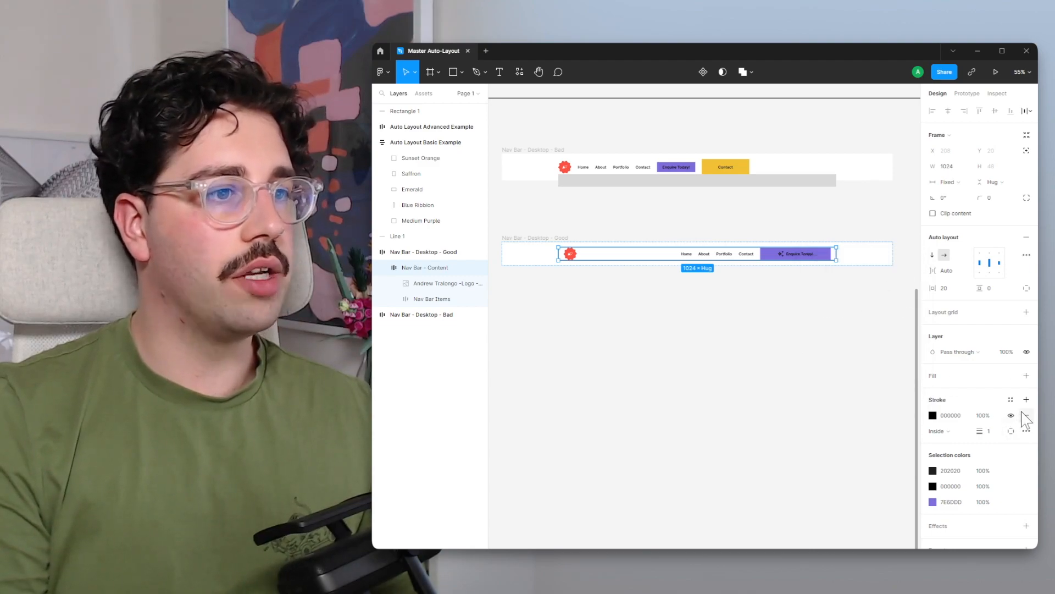
pyautogui.click(803, 308)
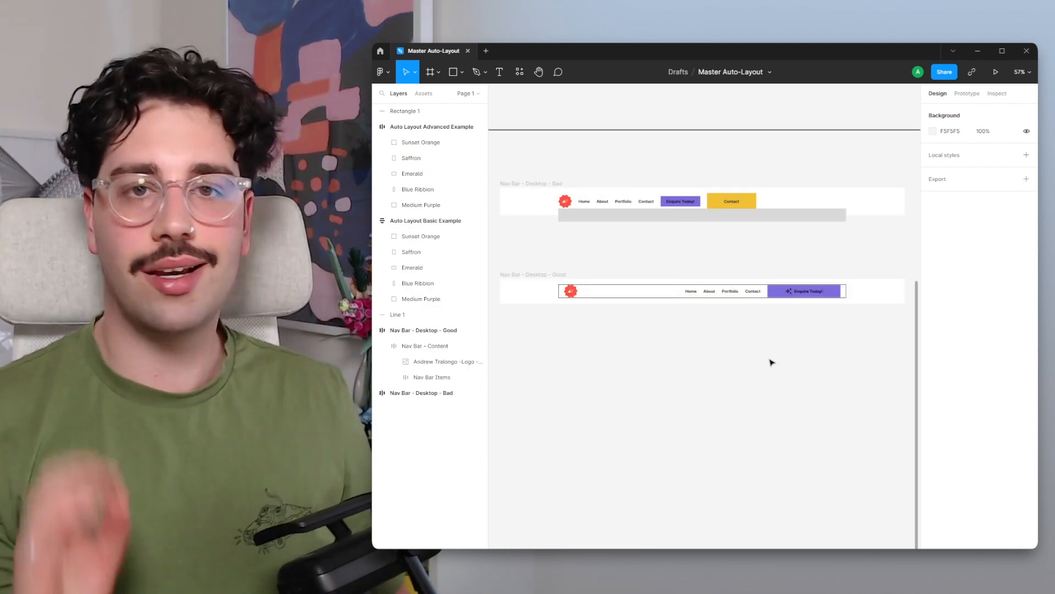
# Step: Duplicate the Auto Layout Basic Example frame below the Good nav bar and change the copy's layout direction to horizontal
pyautogui.scroll(2, 672, 339)
pyautogui.scroll(10, 681, 327)
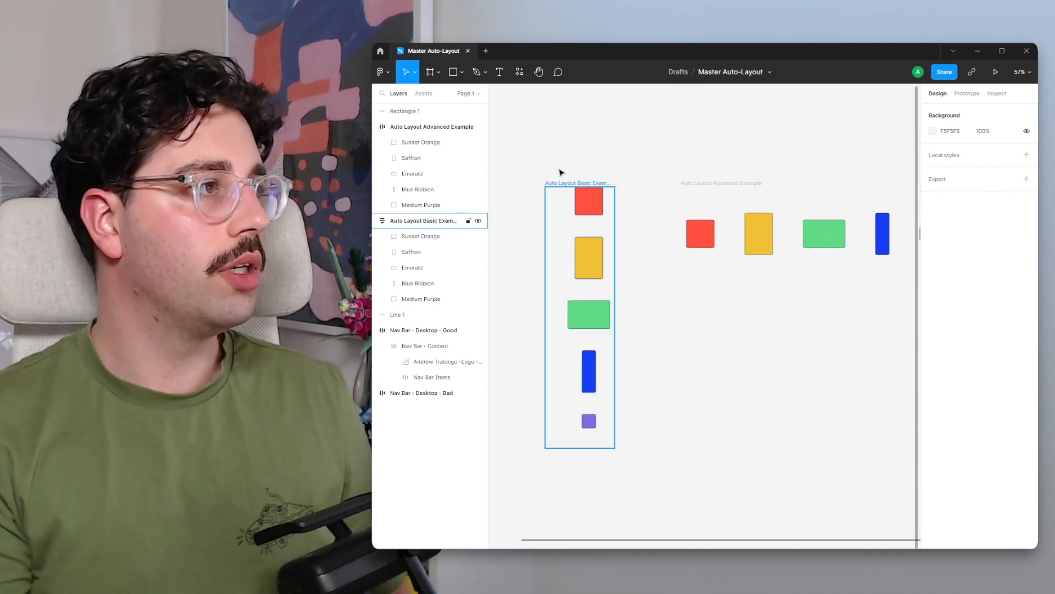
pyautogui.click(555, 184)
pyautogui.moveTo(626, 194); pyautogui.dragTo(678, 356)
pyautogui.moveTo(828, 418); pyautogui.dragTo(826, 191)
pyautogui.moveTo(685, 125); pyautogui.dragTo(713, 132)
pyautogui.hotkey('ctrl', 'z')
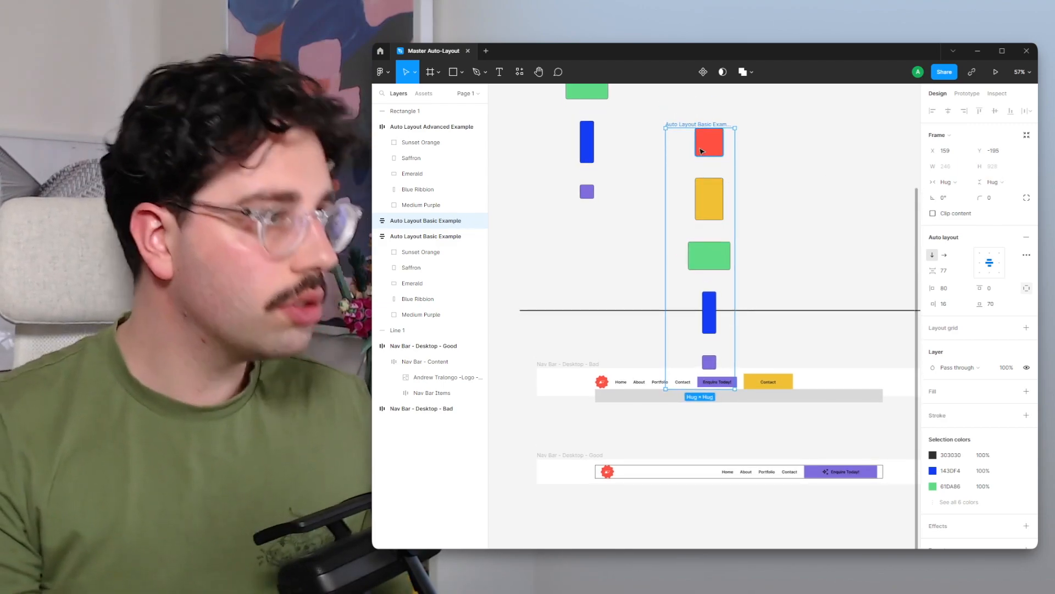
pyautogui.moveTo(722, 197); pyautogui.dragTo(638, 528)
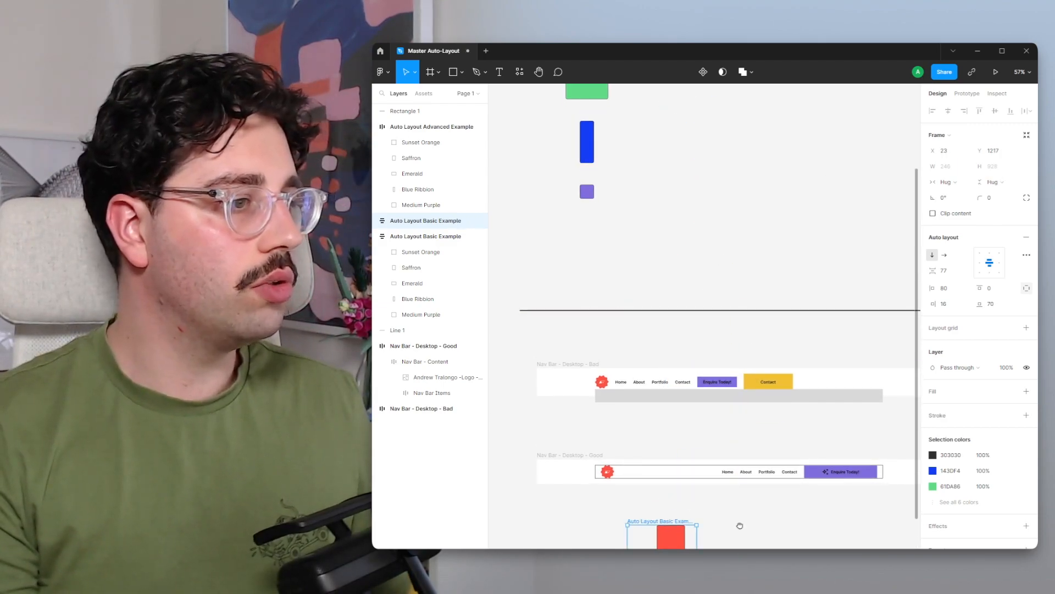
pyautogui.moveTo(740, 526); pyautogui.dragTo(710, 195)
pyautogui.moveTo(610, 192); pyautogui.dragTo(588, 219)
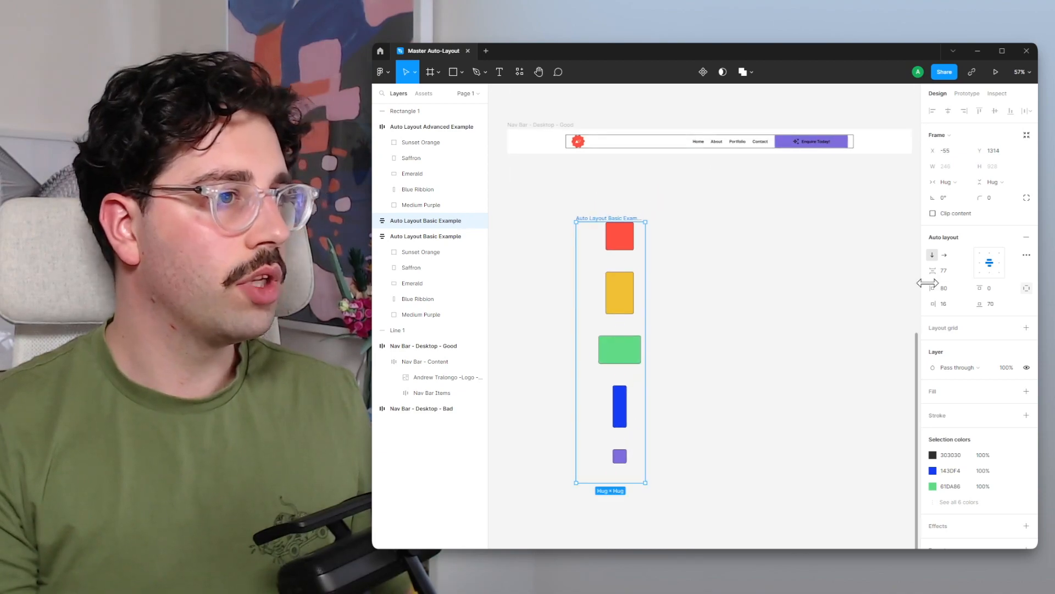
pyautogui.click(944, 255)
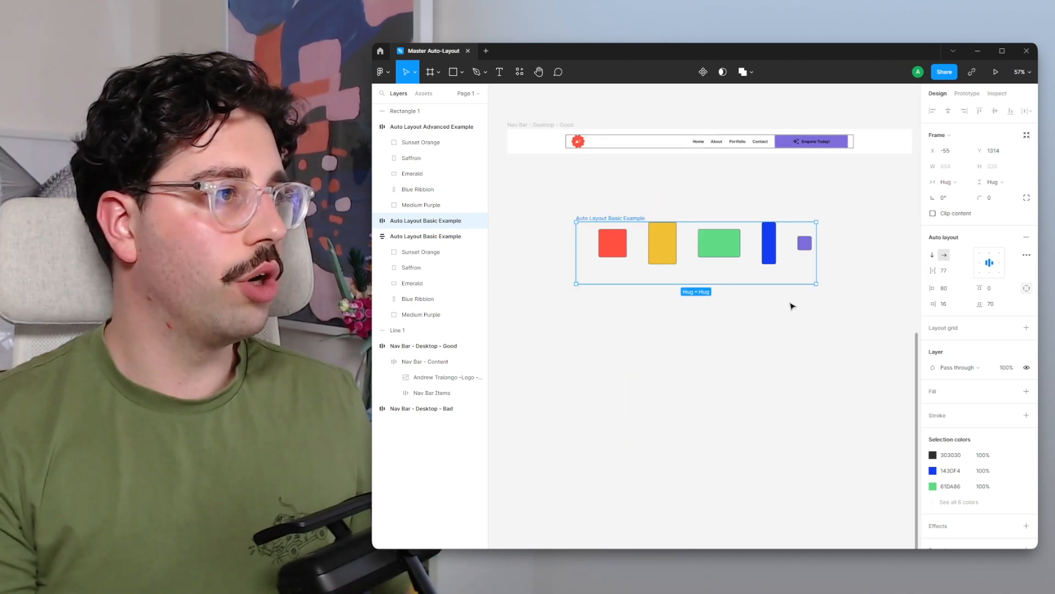
# Step: Pull the red Sunset Orange square out of the copied frame to below it and rename it "Logo"
pyautogui.scroll(1, 792, 306)
pyautogui.click(610, 274)
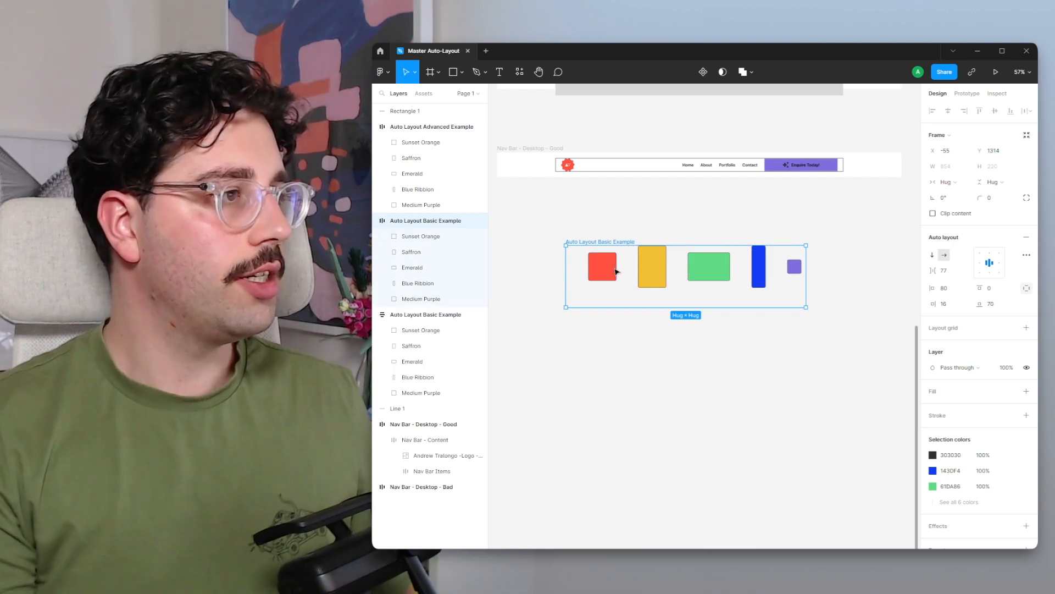
pyautogui.moveTo(613, 267); pyautogui.dragTo(552, 377)
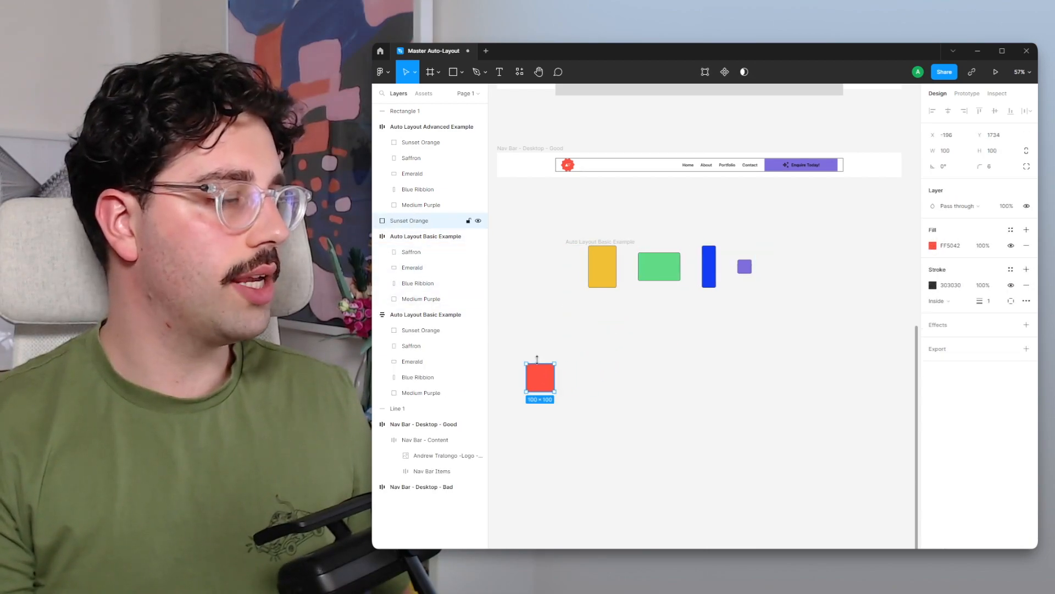
pyautogui.doubleClick(419, 221)
pyautogui.write('Logo')
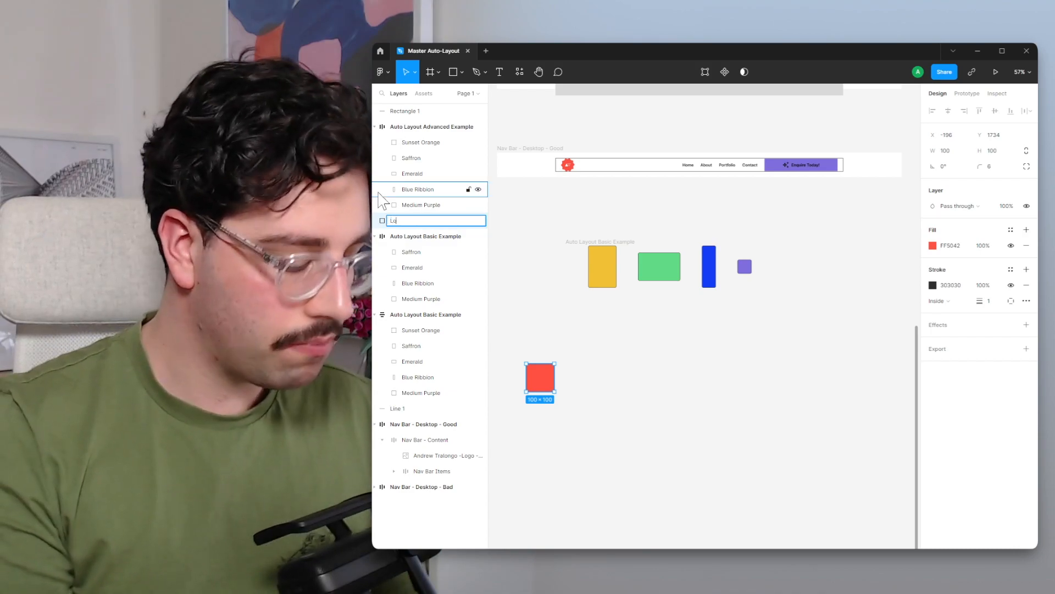
pyautogui.press('Return')
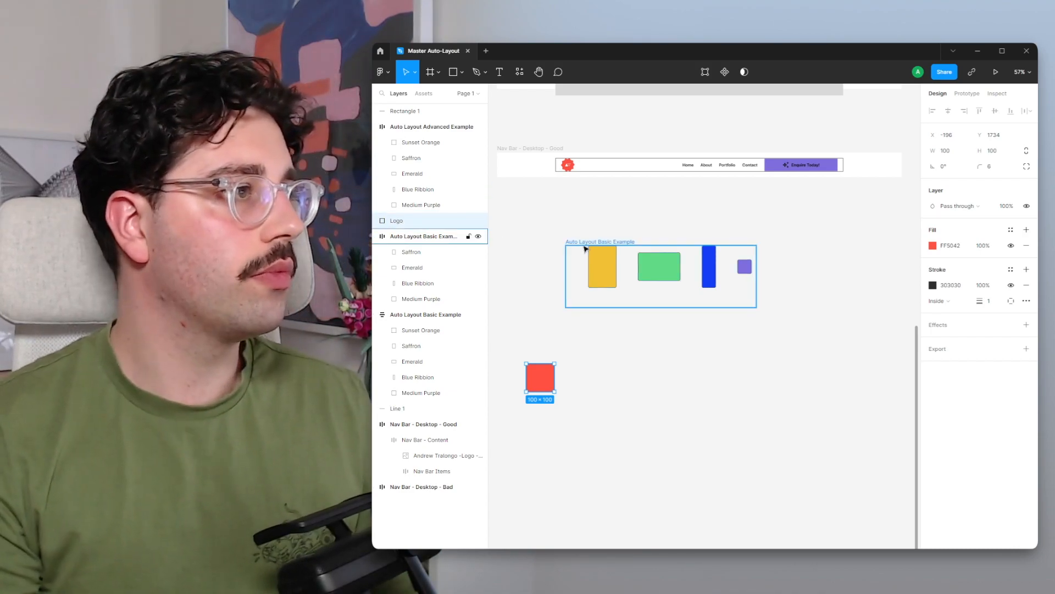
# Step: Move the copied frame to about X 131, Y 1368 and set its padding to 0 on all sides
pyautogui.click(615, 242)
pyautogui.moveTo(614, 242); pyautogui.dragTo(667, 257)
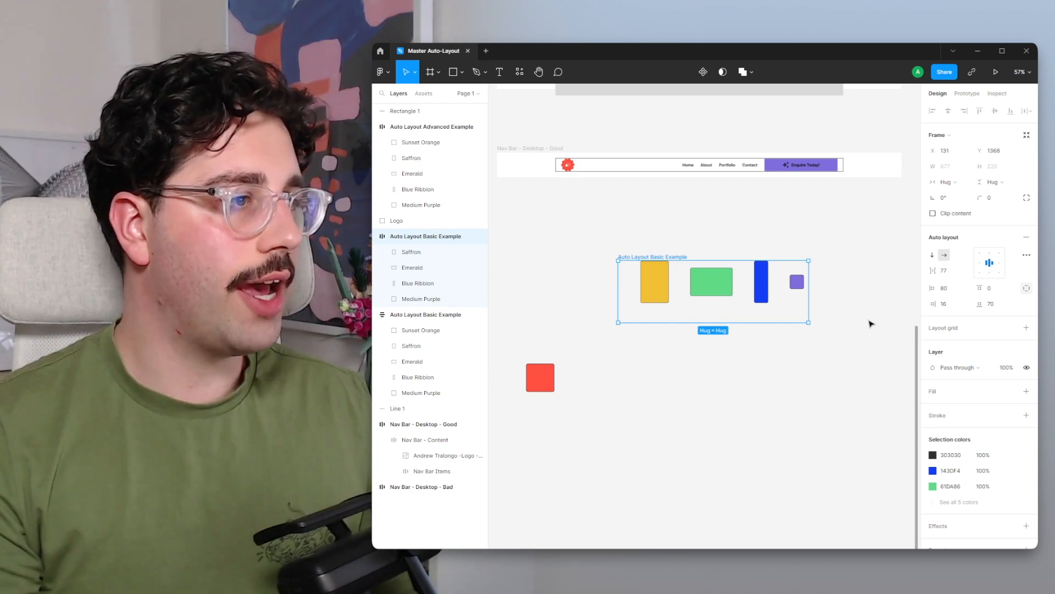
pyautogui.click(964, 286)
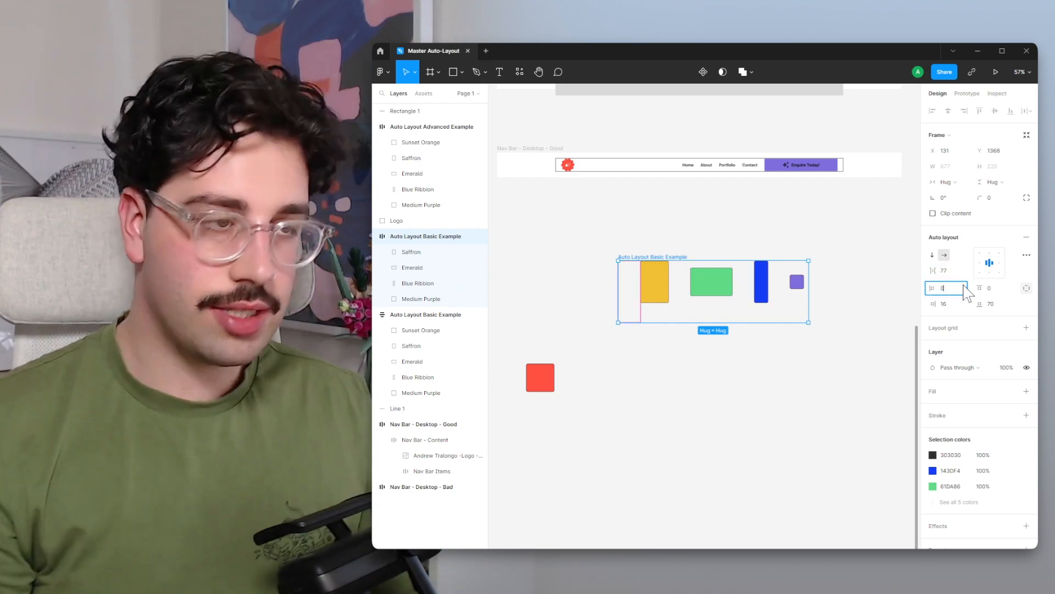
pyautogui.press('Tab')
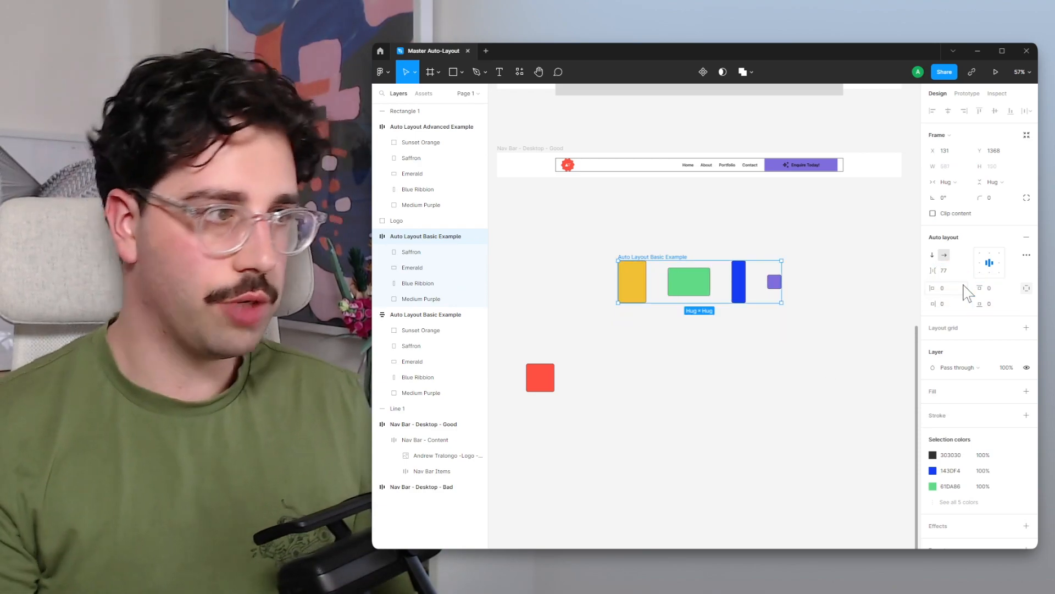
# Step: Resize the yellow, green, blue and purple rectangles in the copied frame to 100 wide by 40 high
pyautogui.click(634, 271)
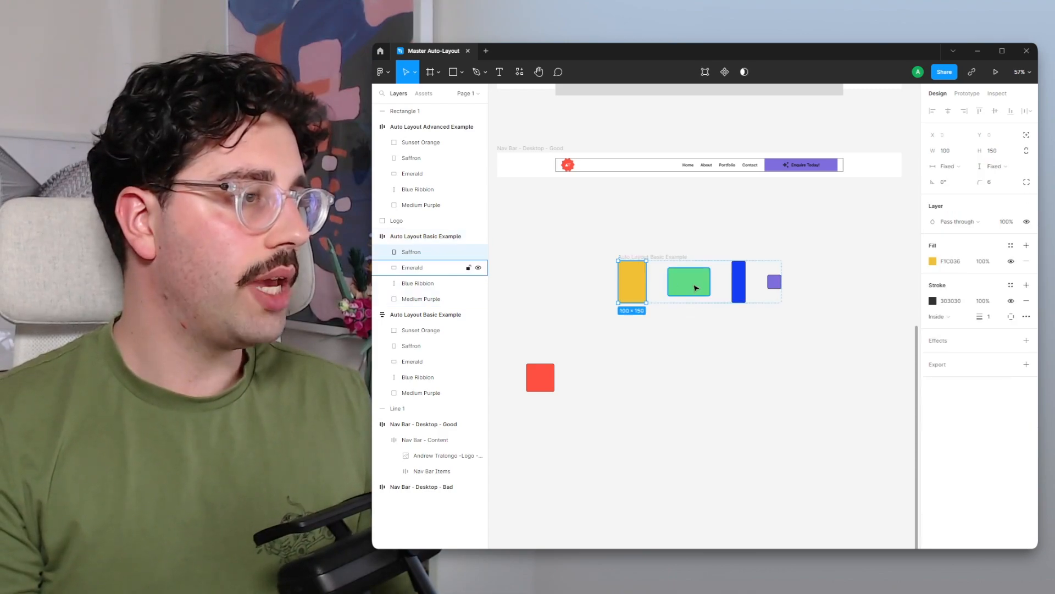
pyautogui.keyDown('shift'); pyautogui.click(695, 287); pyautogui.keyUp('shift')
pyautogui.keyDown('shift'); pyautogui.click(739, 282); pyautogui.keyUp('shift')
pyautogui.keyDown('shift'); pyautogui.click(775, 282); pyautogui.keyUp('shift')
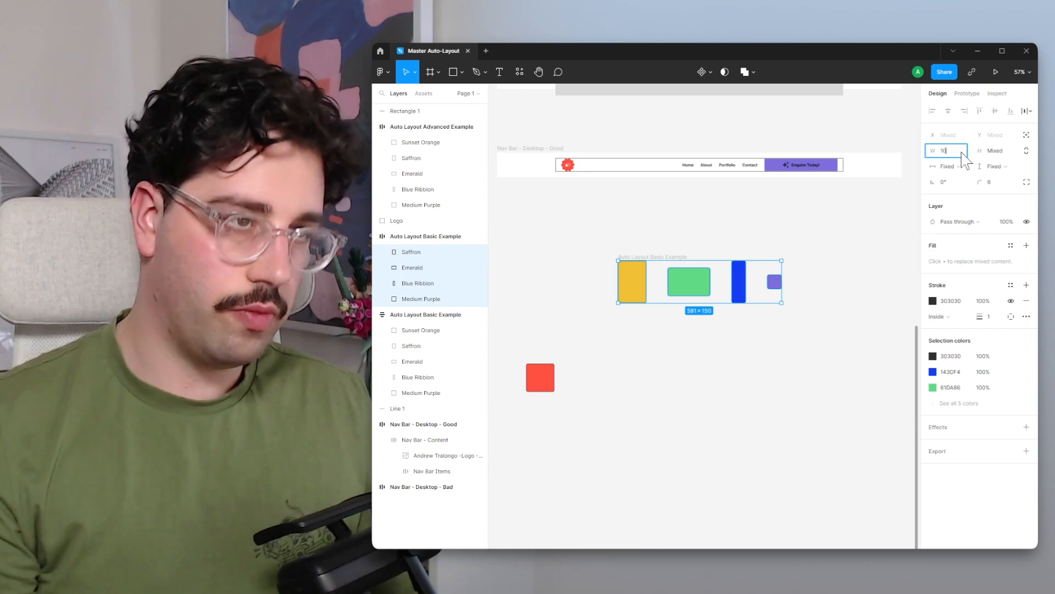
pyautogui.write('0')
pyautogui.press('Tab')
pyautogui.write('20')
pyautogui.press('Return')
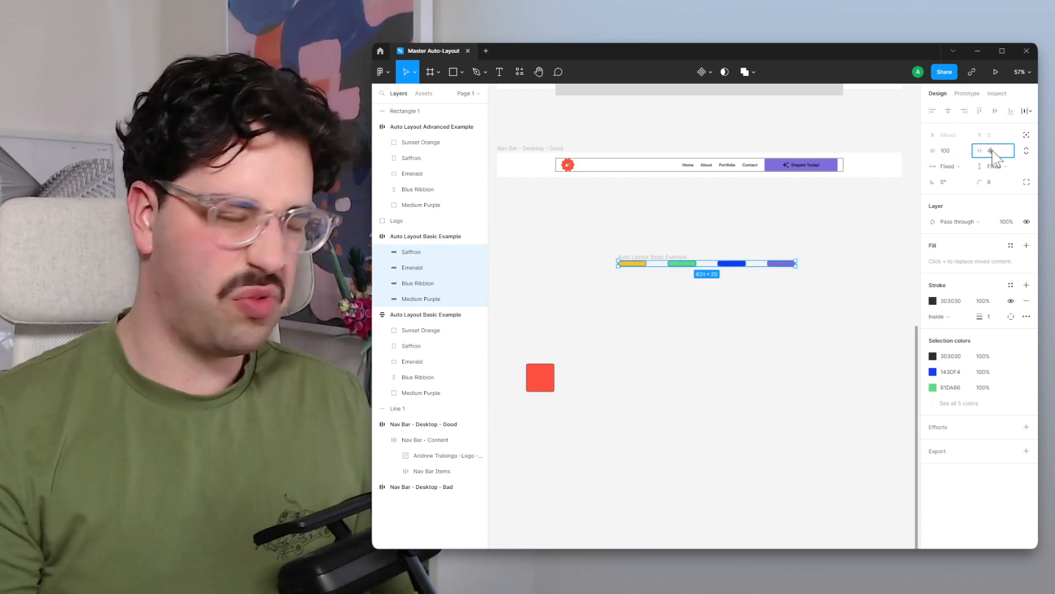
pyautogui.write('0')
pyautogui.press('Return')
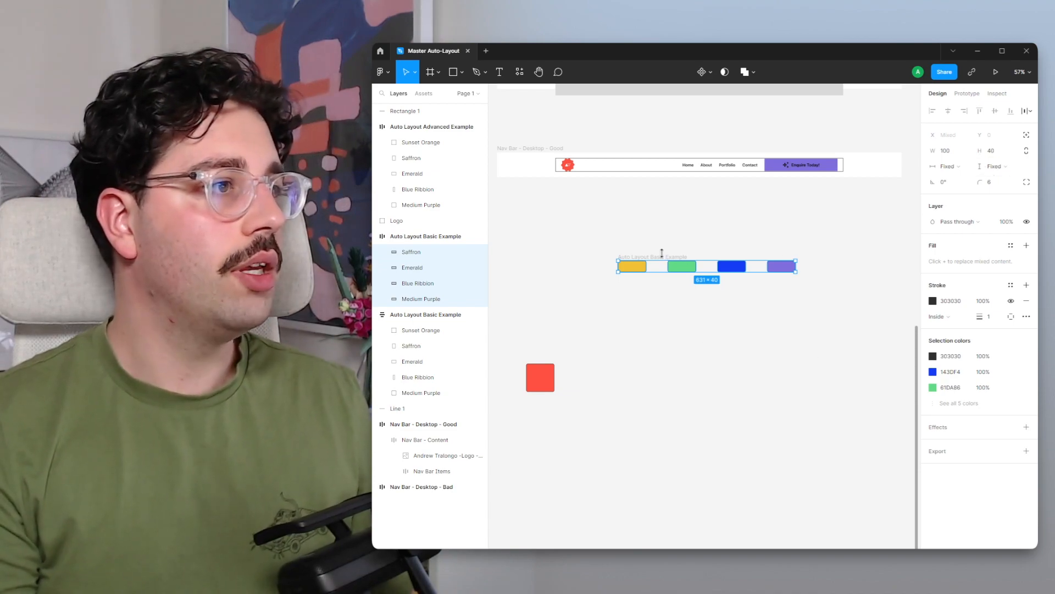
# Step: Set the copied frame's item spacing to 24 and rename the frame "Nav Bar Menu Items"
pyautogui.click(659, 257)
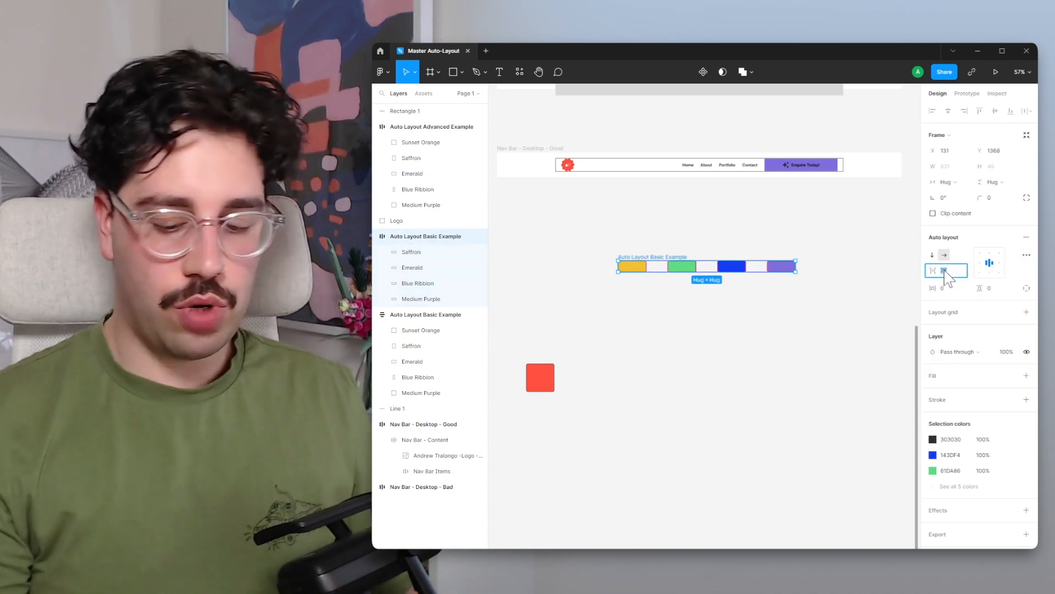
pyautogui.click(944, 270)
pyautogui.write('24')
pyautogui.press('Return')
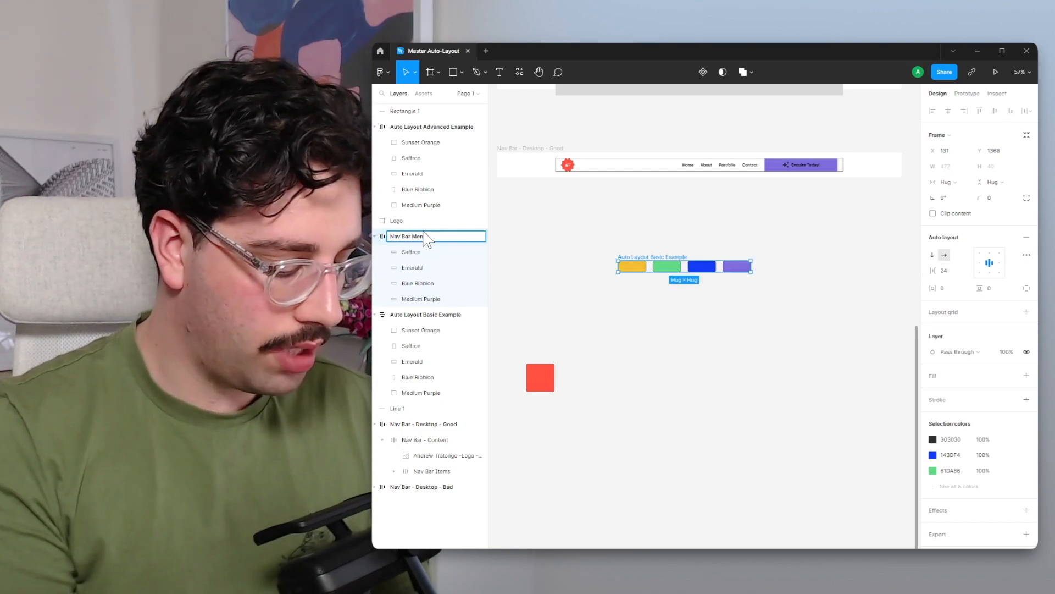
pyautogui.write('ms')
pyautogui.press('Return')
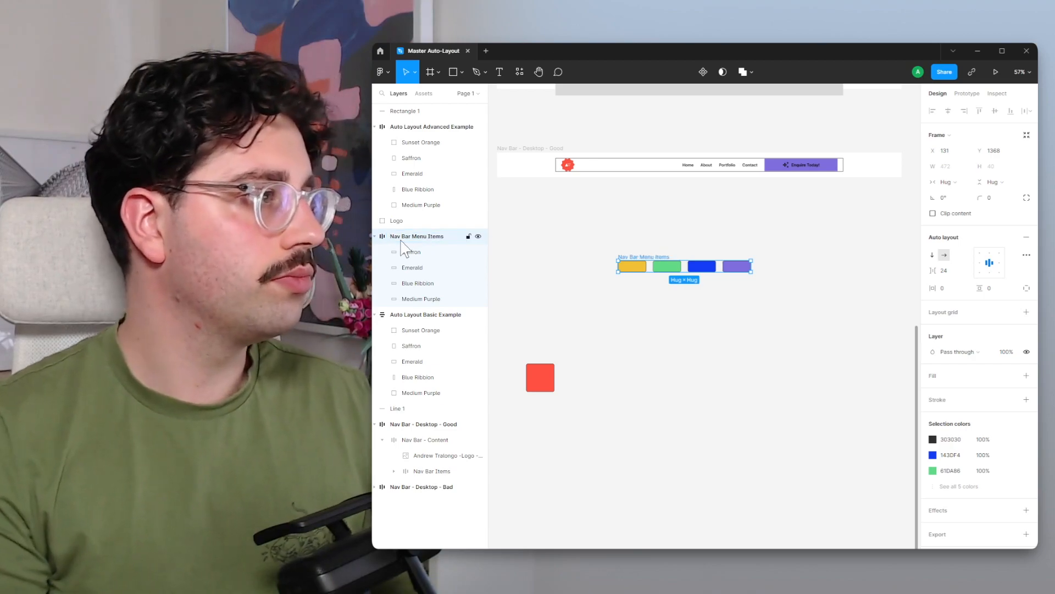
# Step: Rename each of the four rectangle layers inside Nav Bar Menu Items to "Menu Item"
pyautogui.doubleClick(411, 252)
pyautogui.write('Menu Item')
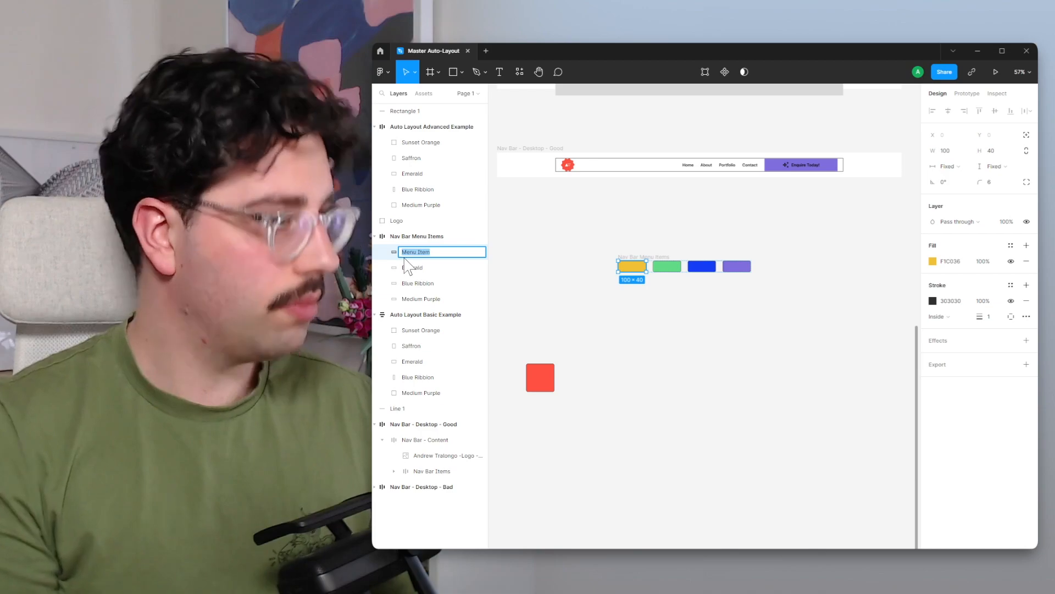
pyautogui.press('Tab')
pyautogui.write('Menu Item')
pyautogui.press('Tab')
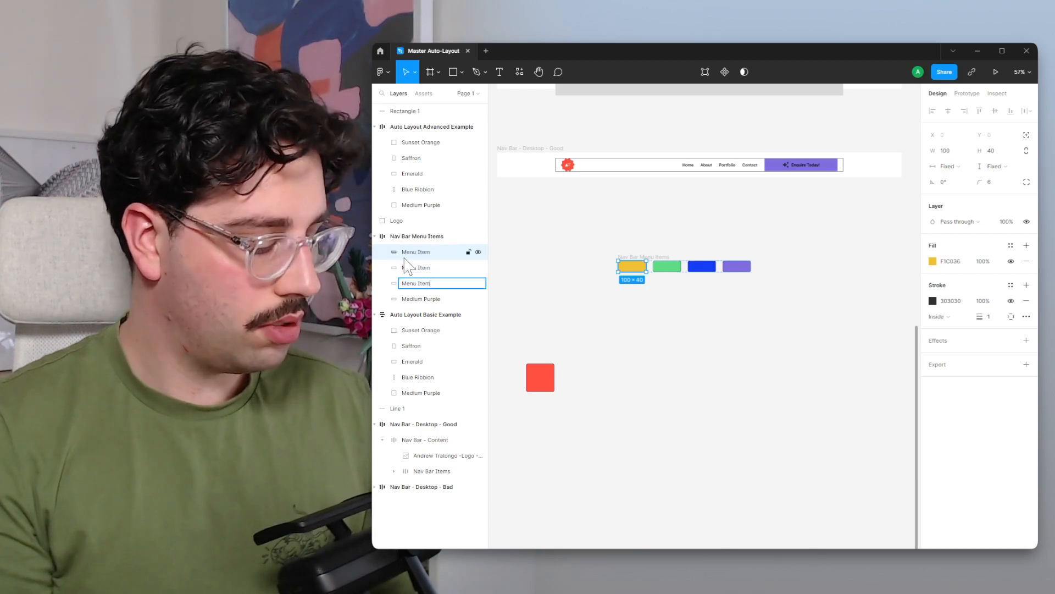
pyautogui.write('Menu Item')
pyautogui.press('Tab')
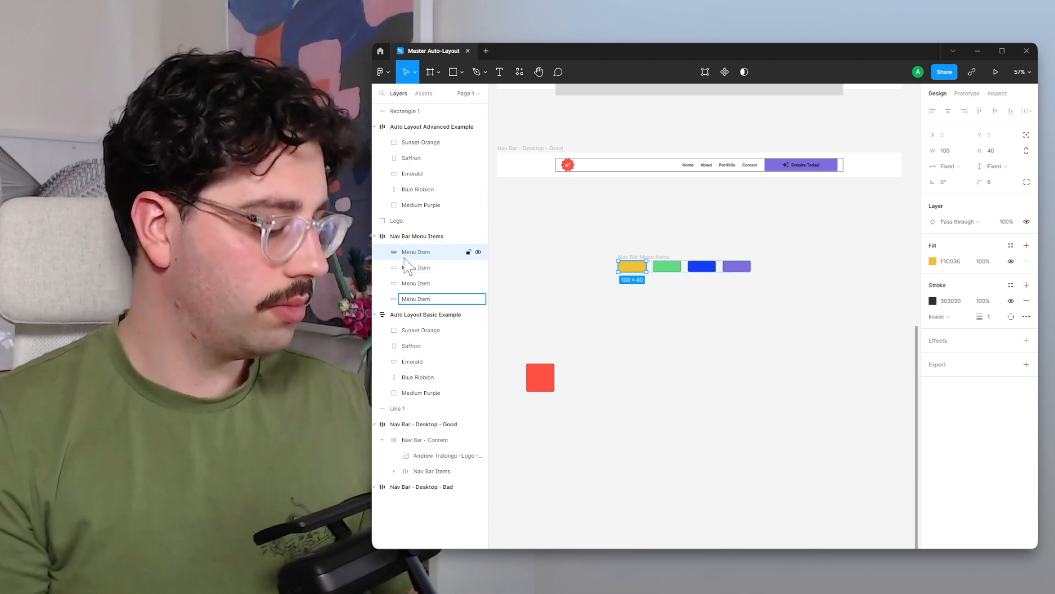
pyautogui.hotkey('shift', 'Tab')
pyautogui.press('Tab')
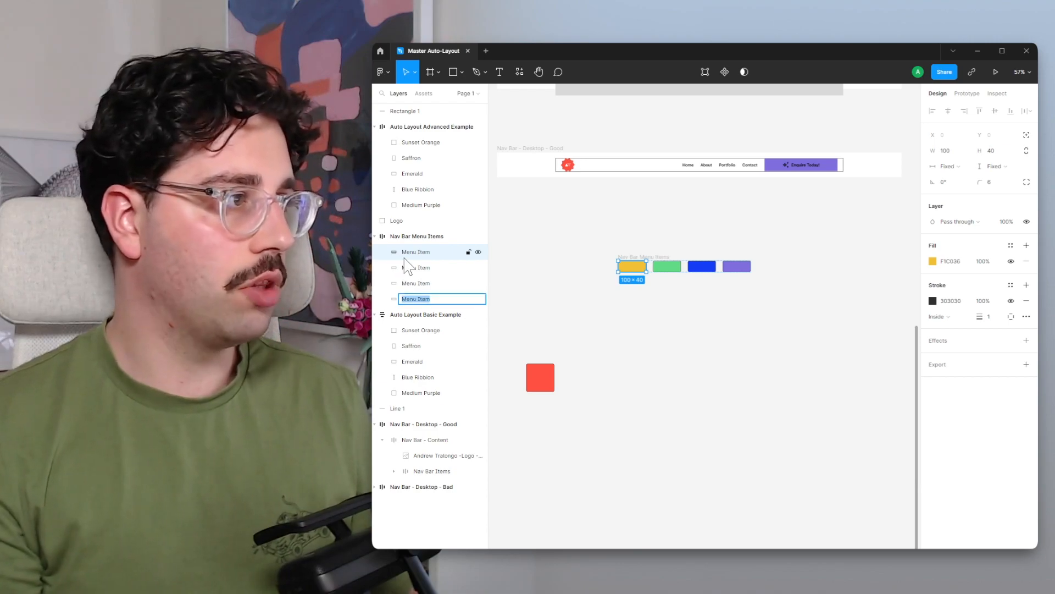
pyautogui.hotkey('shift', 'Tab')
pyautogui.press('Tab')
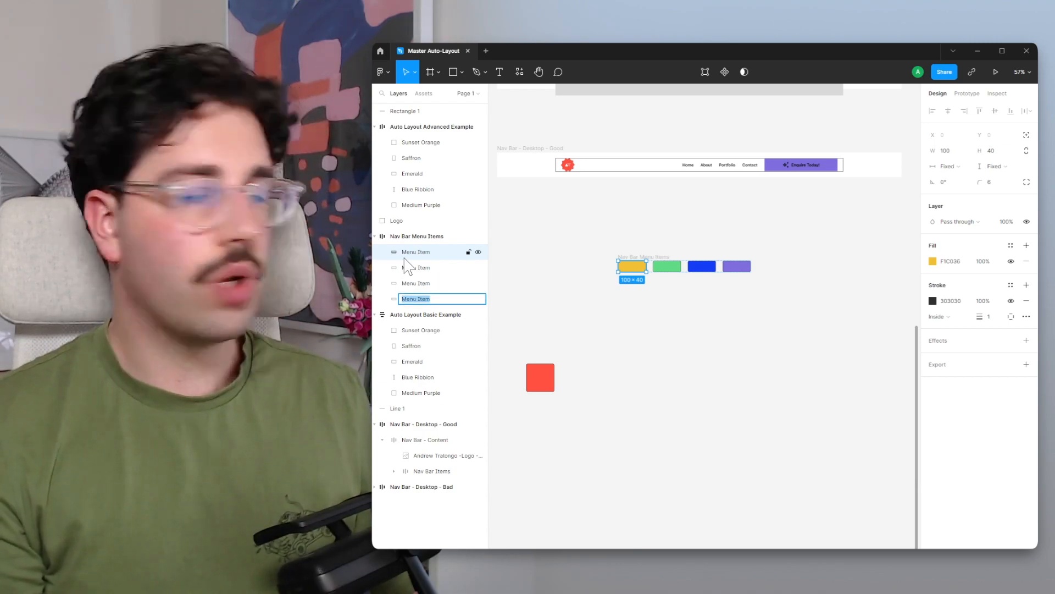
pyautogui.hotkey('shift', 'Tab')
pyautogui.press('Tab')
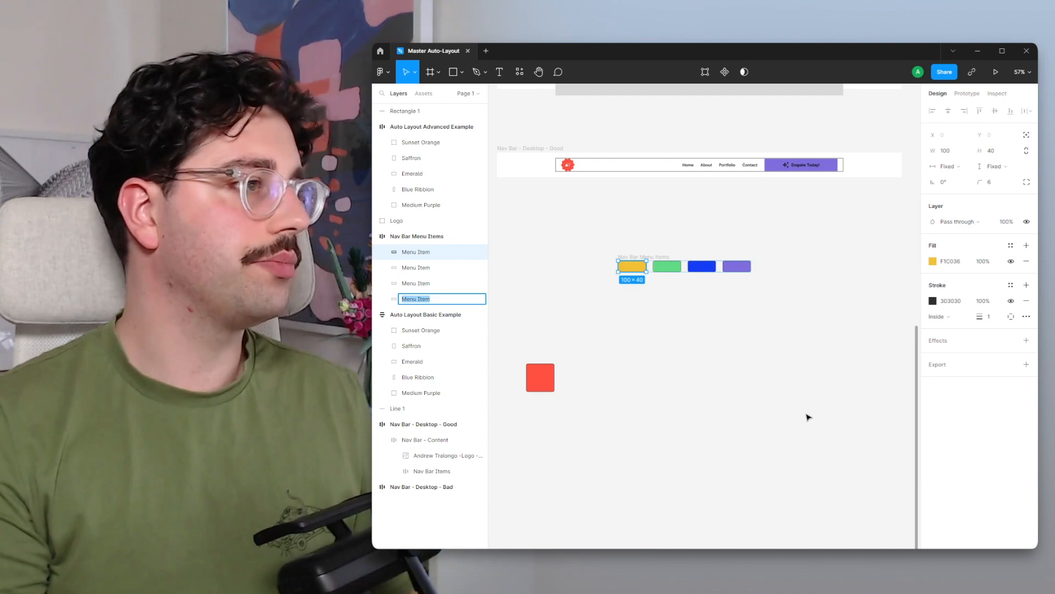
# Step: Place Nav Bar Menu Items to the right of the red Logo square, group the two, and add auto layout to the group
pyautogui.click(808, 417)
pyautogui.moveTo(622, 265); pyautogui.dragTo(678, 364)
pyautogui.moveTo(511, 333); pyautogui.dragTo(819, 419)
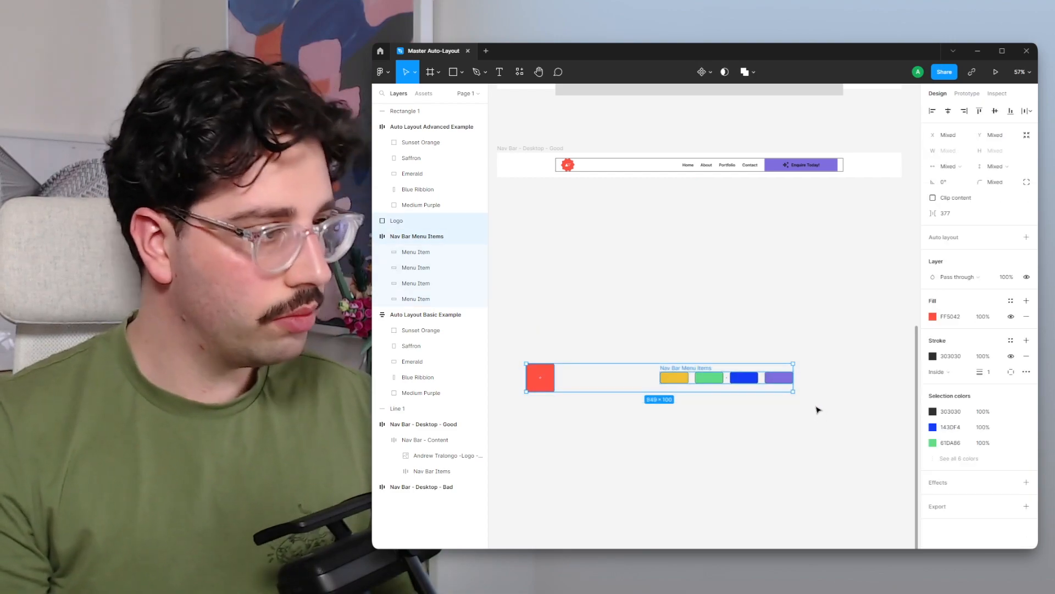
pyautogui.hotkey('ctrl', 'g')
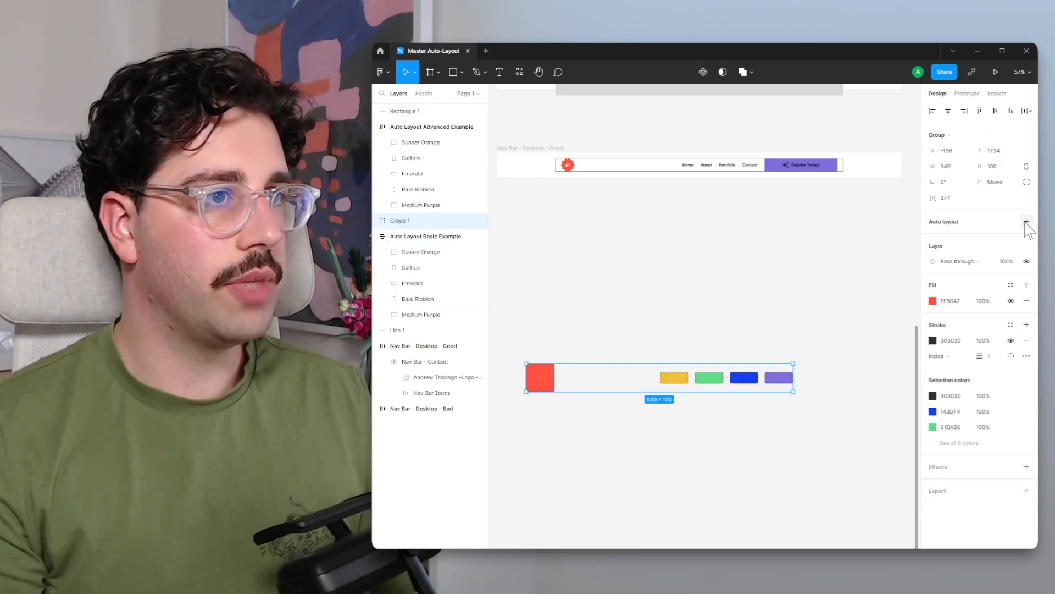
pyautogui.click(1026, 221)
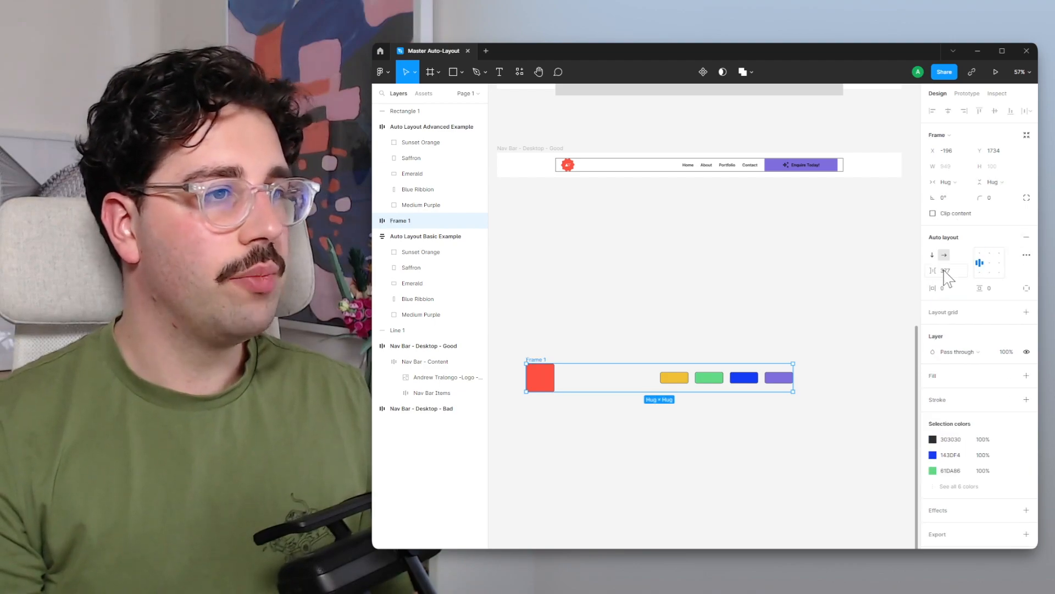
# Step: Set the new frame's item spacing to 380 and its fixed width to 1024
pyautogui.moveTo(927, 270); pyautogui.dragTo(944, 268)
pyautogui.click(961, 183)
pyautogui.click(970, 177)
pyautogui.hotkey('ctrl', 'a')
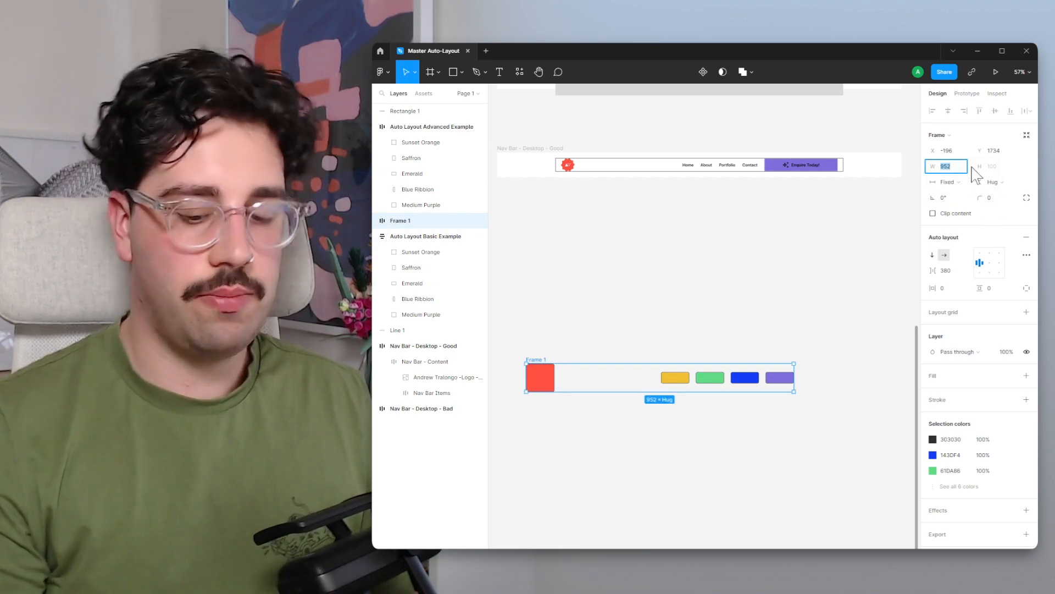
pyautogui.write('1024')
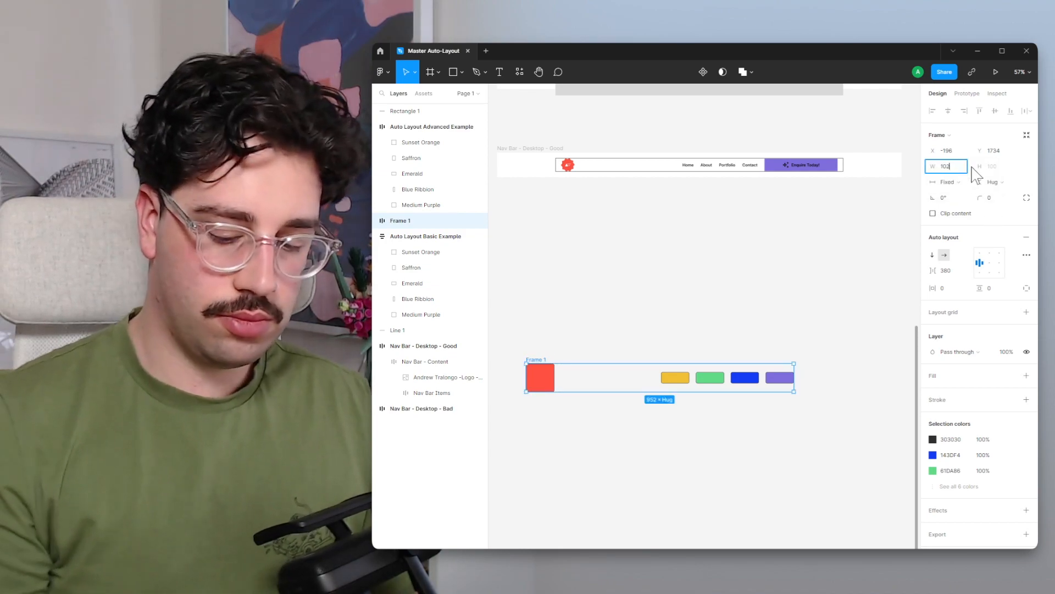
pyautogui.press('Return')
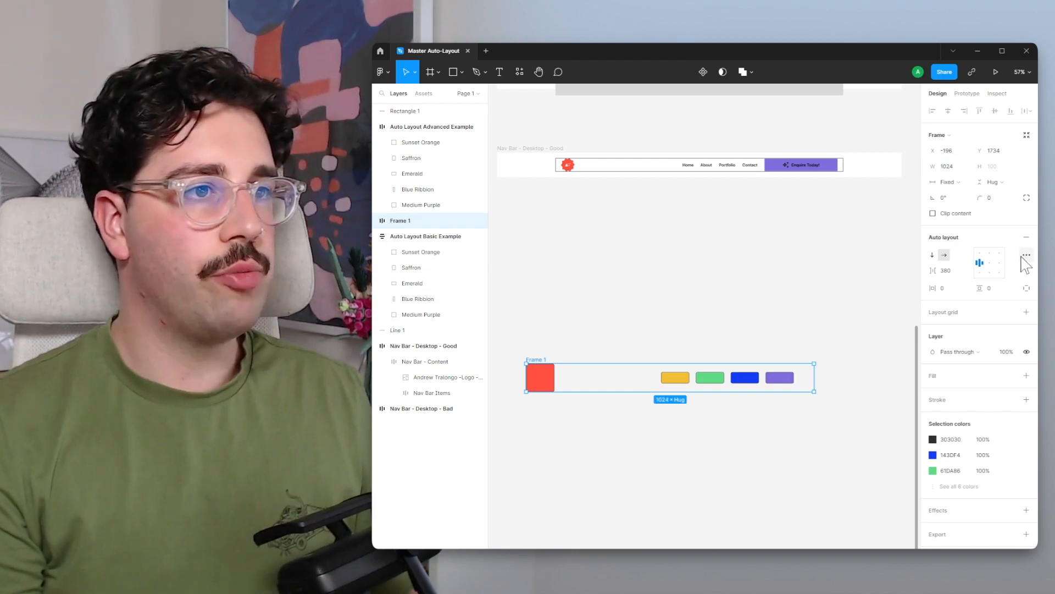
# Step: Switch the frame's spacing mode to Space between and move it beneath the Nav Bar - Desktop - Good example, aligned with its content
pyautogui.click(1027, 255)
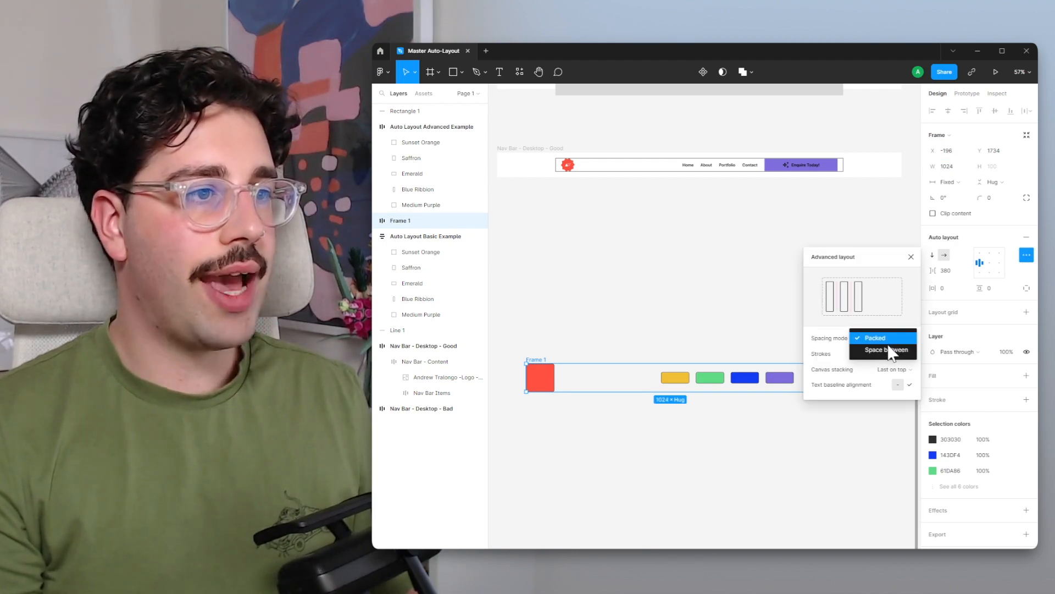
pyautogui.click(888, 350)
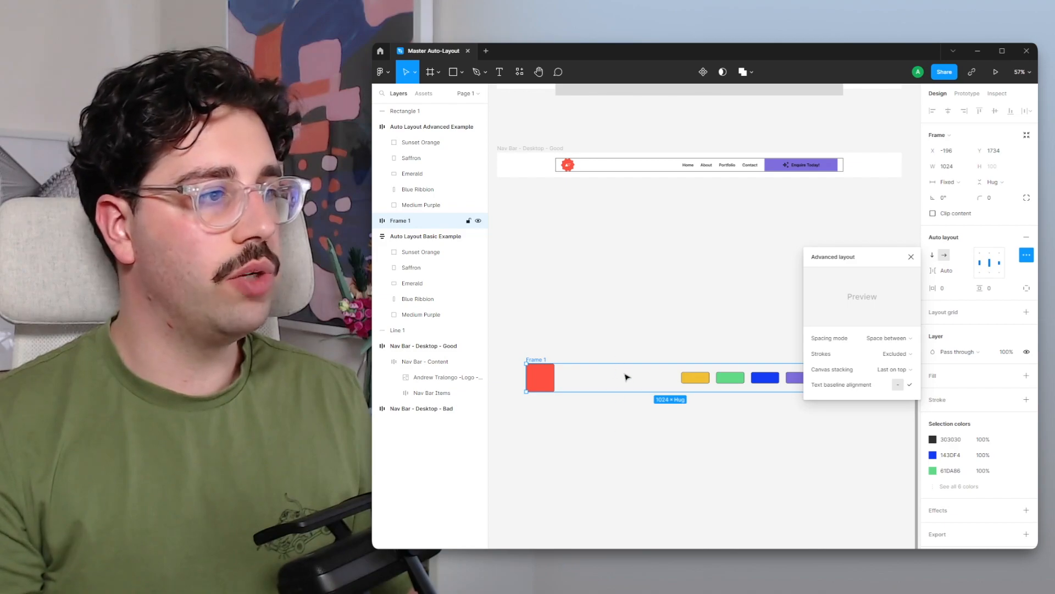
pyautogui.click(619, 424)
pyautogui.moveTo(540, 358); pyautogui.dragTo(574, 247)
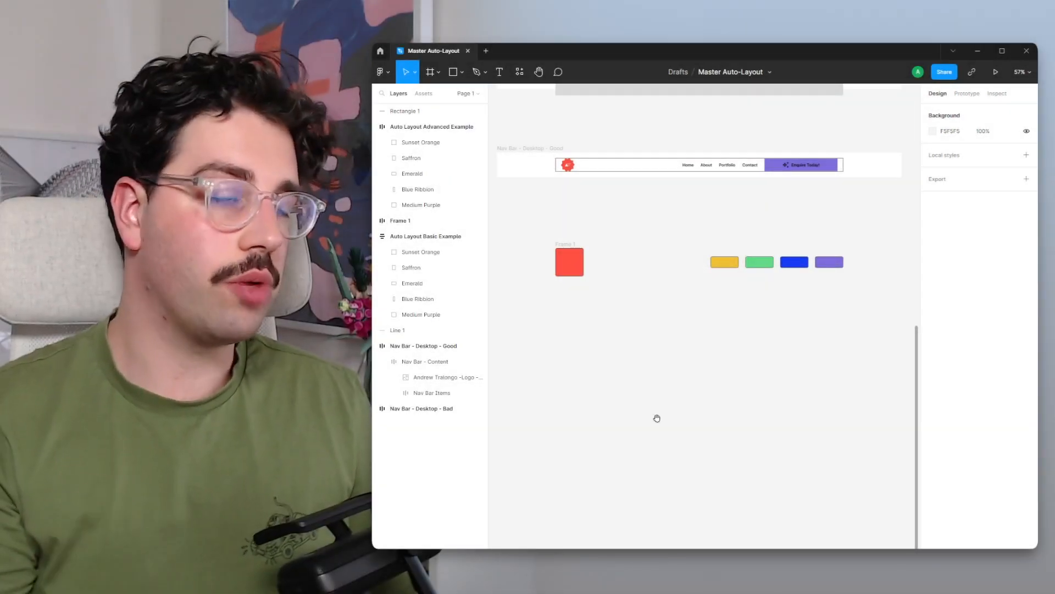
# Step: Copy the red Logo square out below the frame and stretch the copy into a heading bar about 427 by 78
pyautogui.moveTo(658, 417); pyautogui.dragTo(687, 304)
pyautogui.click(588, 155)
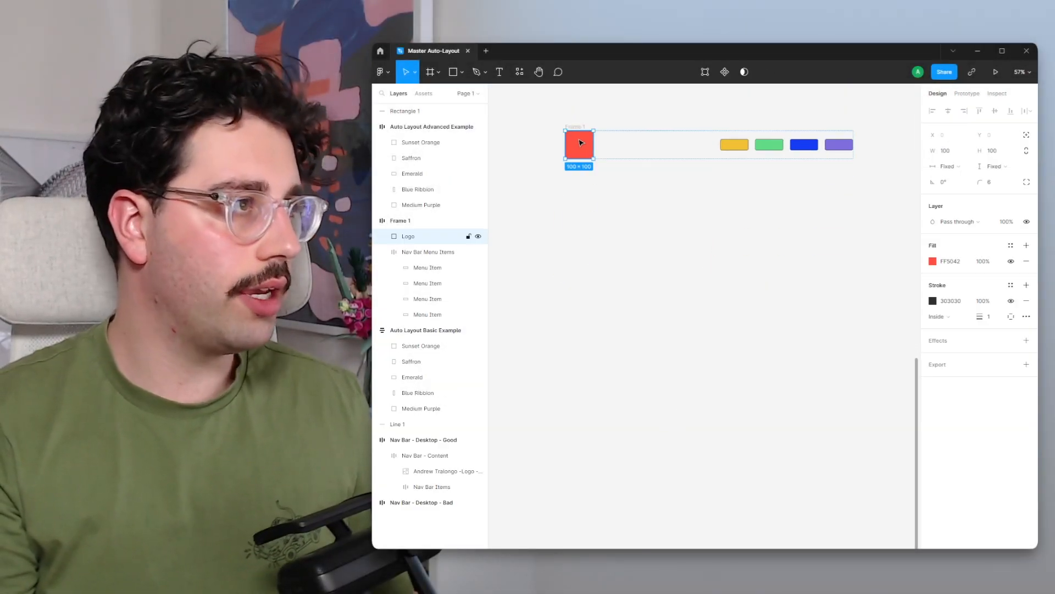
pyautogui.moveTo(587, 155); pyautogui.dragTo(653, 305)
pyautogui.hscroll(3, 732, 301)
pyautogui.hscroll(-1, 671, 304)
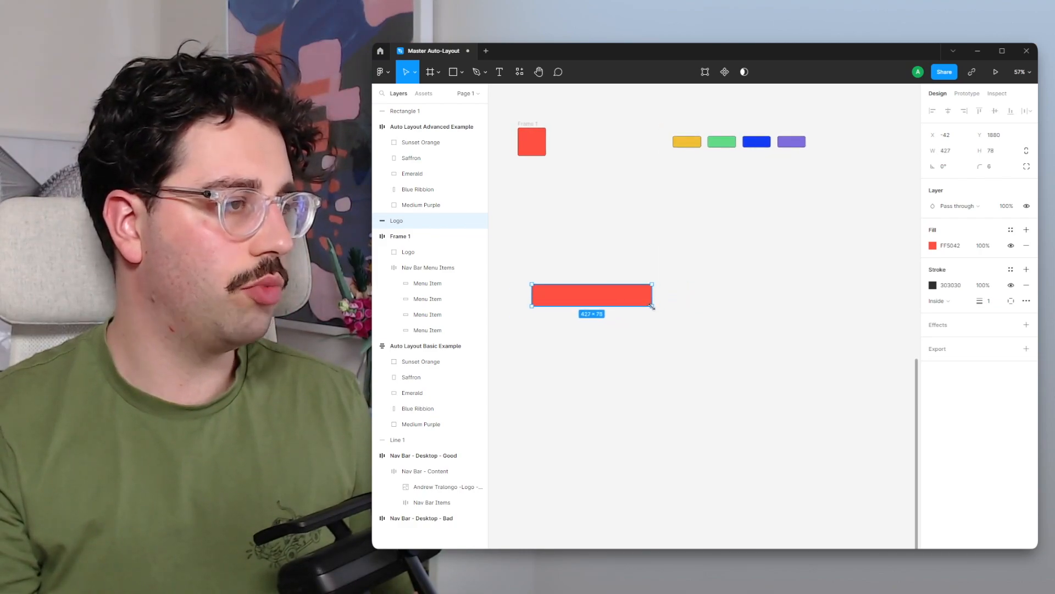
# Step: Copy the yellow menu item beneath the red bar, align their left edges, and enlarge the copy to about 474 by 338
pyautogui.click(700, 186)
pyautogui.click(694, 144)
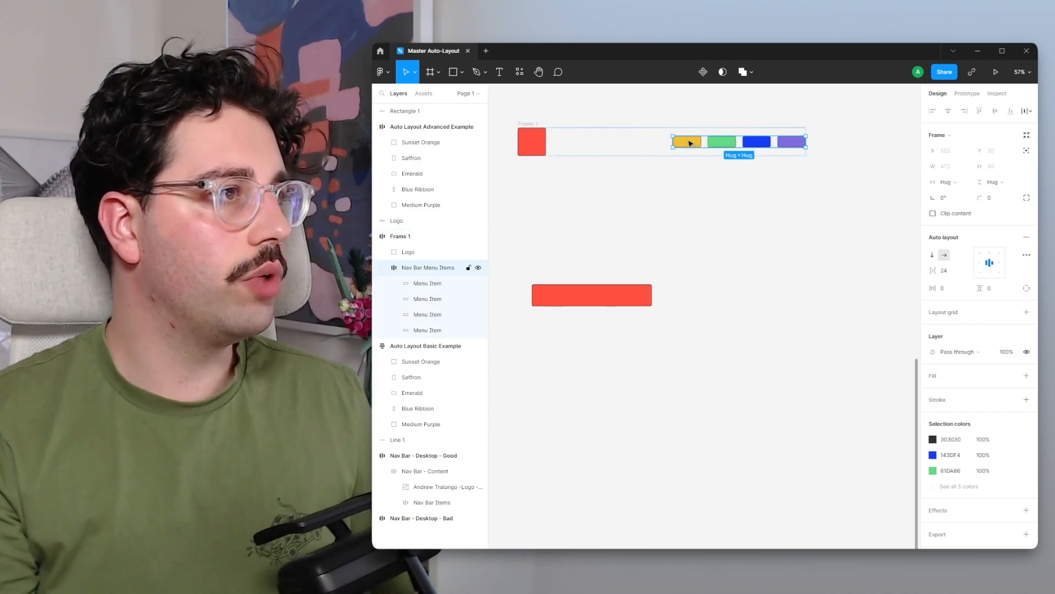
pyautogui.click(705, 189)
pyautogui.doubleClick(692, 144)
pyautogui.moveTo(693, 146); pyautogui.dragTo(545, 330)
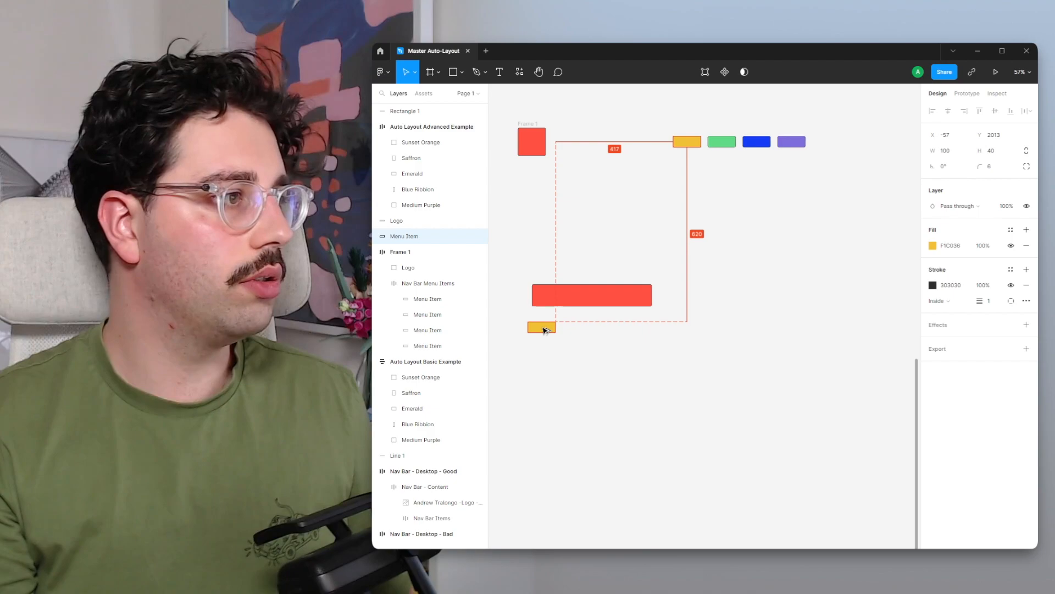
pyautogui.click(561, 346)
pyautogui.click(558, 330)
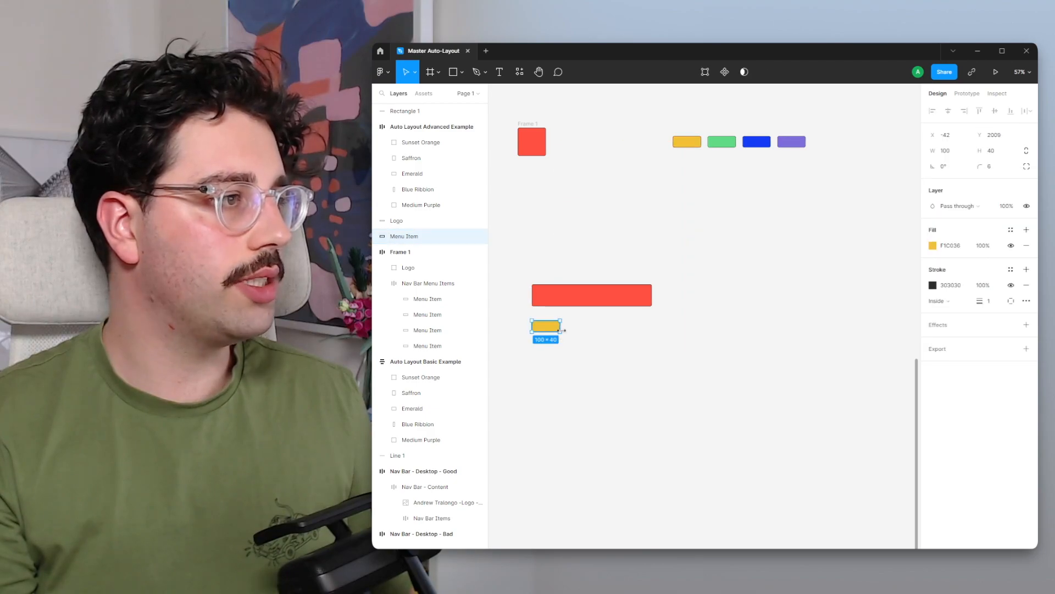
pyautogui.moveTo(561, 328); pyautogui.dragTo(615, 415)
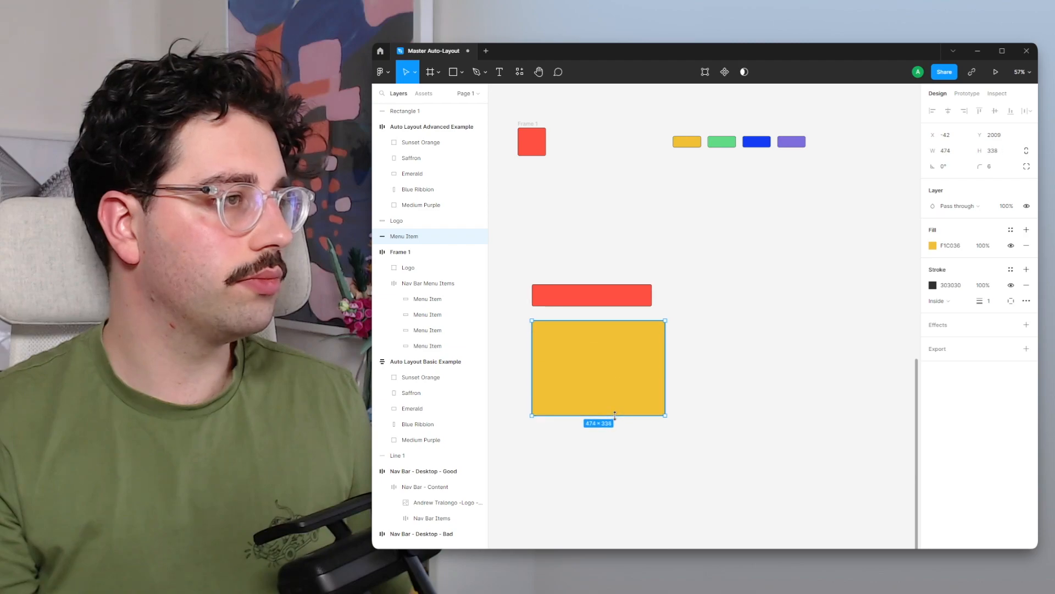
# Step: Copy the blue menu item to the right of the yellow block and enlarge it to about 321 by 647
pyautogui.click(722, 404)
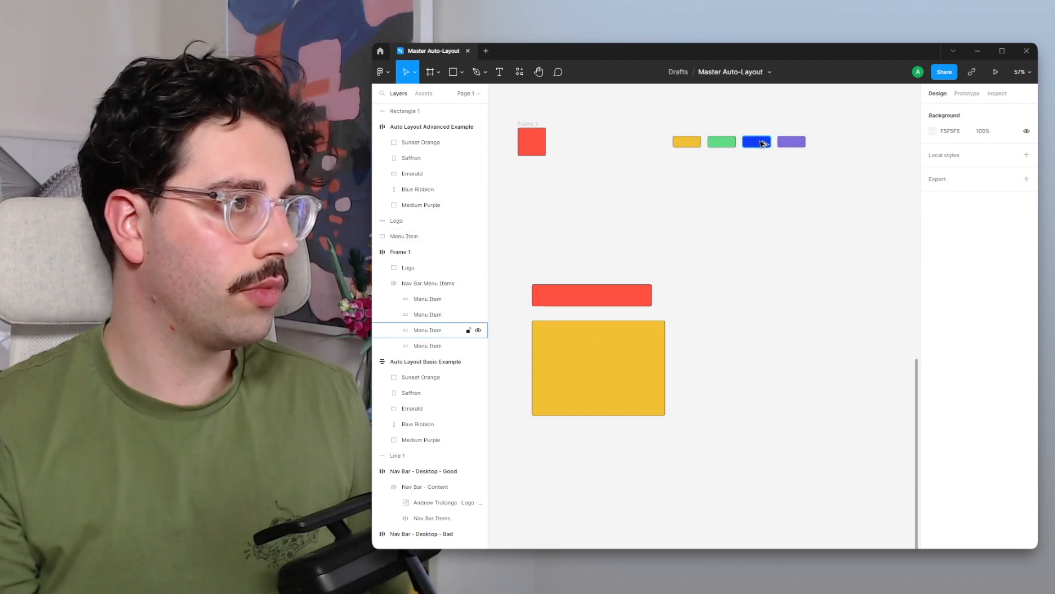
pyautogui.doubleClick(754, 143)
pyautogui.moveTo(761, 144); pyautogui.dragTo(771, 424)
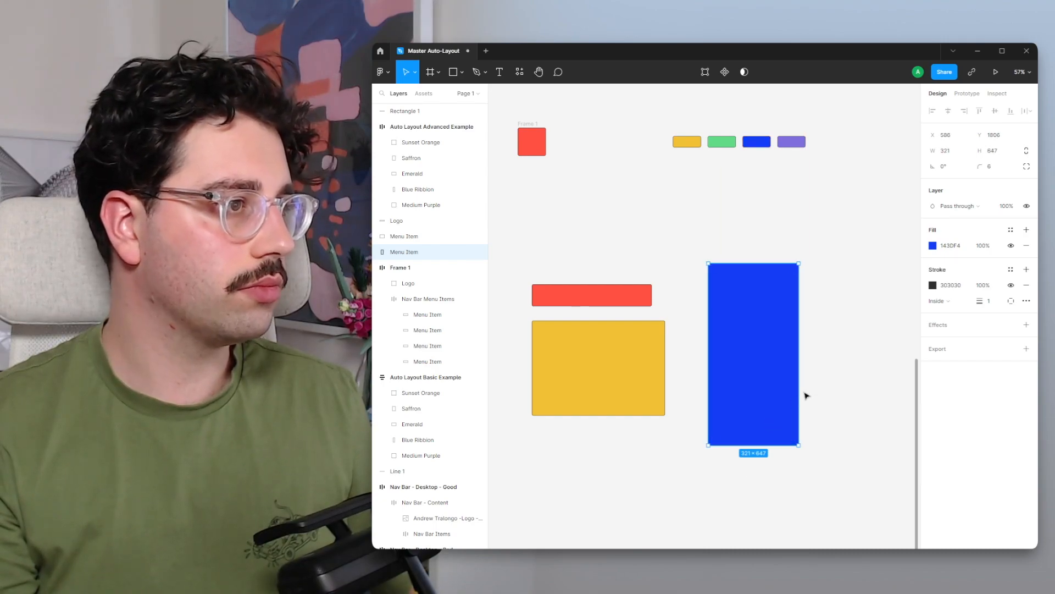
# Step: Draw a grey background rectangle about 1088 by 837 around the red, yellow and blue blocks and send it behind them
pyautogui.click(817, 391)
pyautogui.press('r')
pyautogui.moveTo(513, 254); pyautogui.dragTo(819, 456)
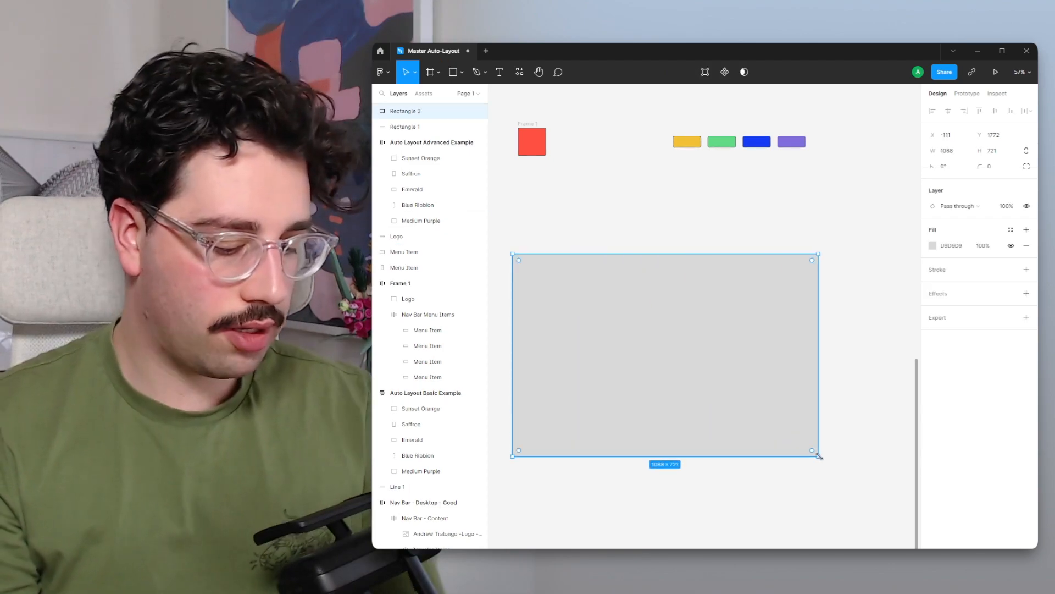
pyautogui.press('[')
pyautogui.moveTo(692, 254); pyautogui.dragTo(690, 235)
pyautogui.moveTo(649, 454); pyautogui.dragTo(649, 469)
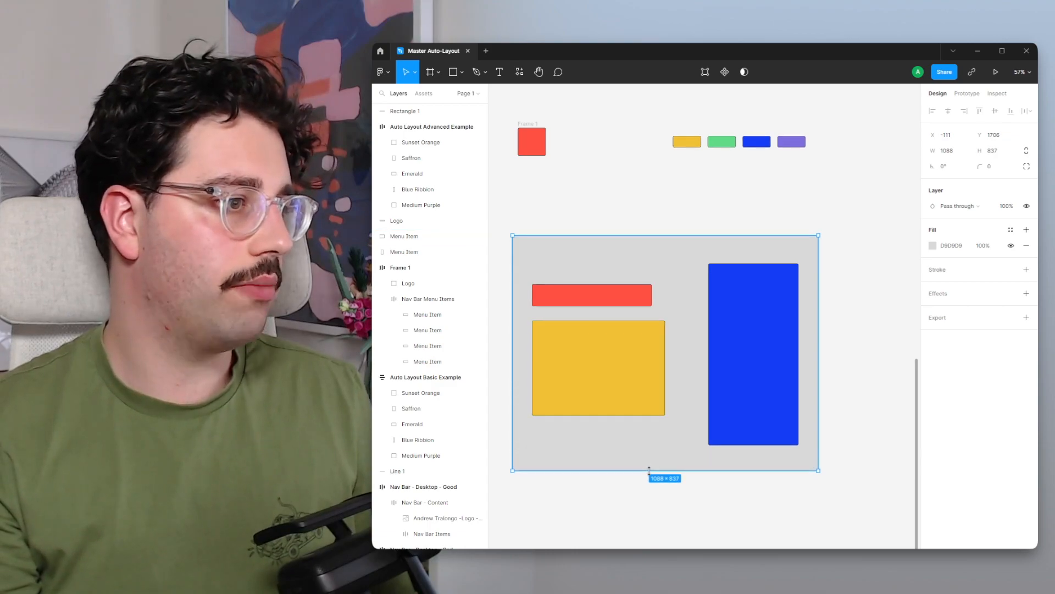
# Step: Copy the green menu item beneath the yellow block as a button about 188 by 40
pyautogui.click(843, 413)
pyautogui.scroll(-2, 831, 358)
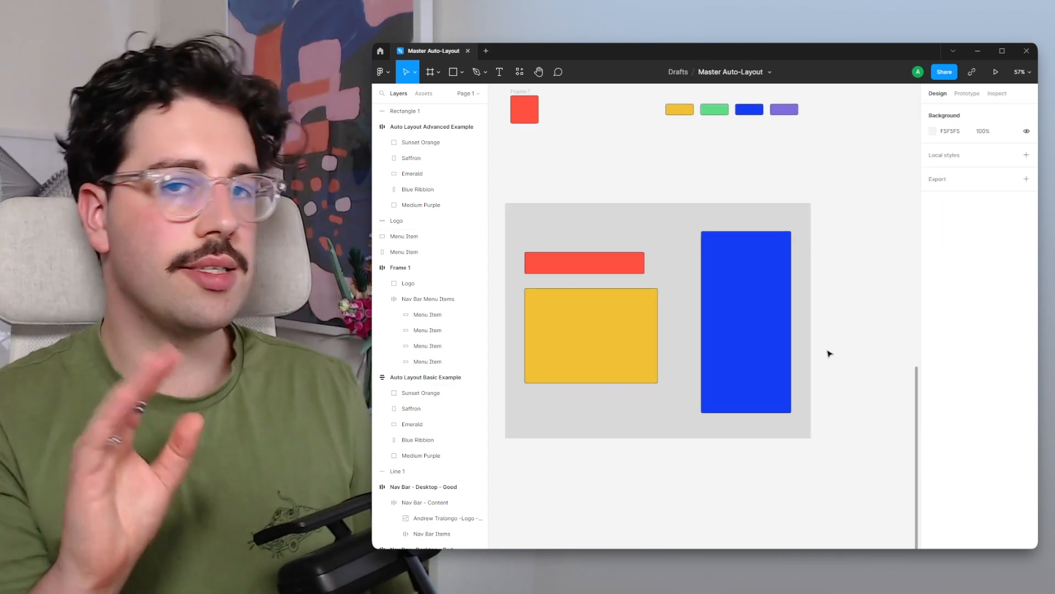
pyautogui.doubleClick(717, 115)
pyautogui.moveTo(718, 115); pyautogui.dragTo(548, 406)
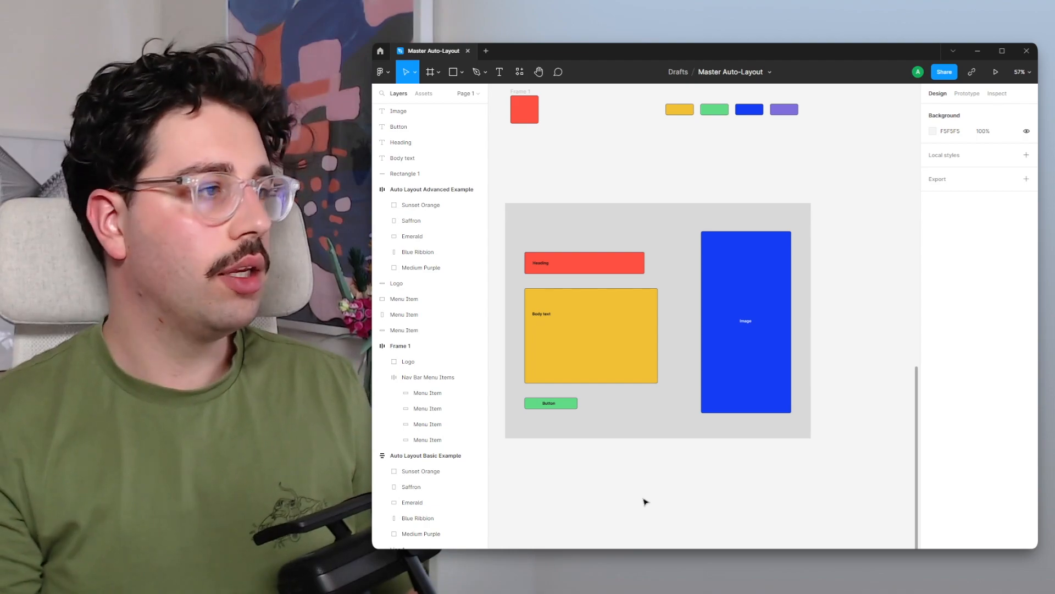
# Step: Group the Heading text with its red bar and the Body text with its yellow block
pyautogui.click(540, 263)
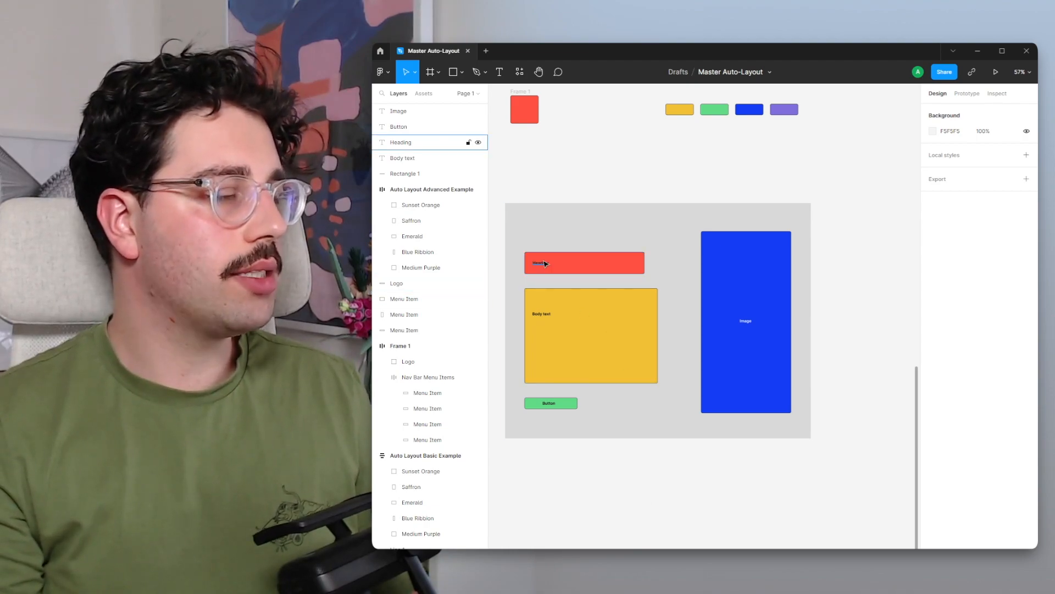
pyautogui.keyDown('shift'); pyautogui.click(580, 262); pyautogui.keyUp('shift')
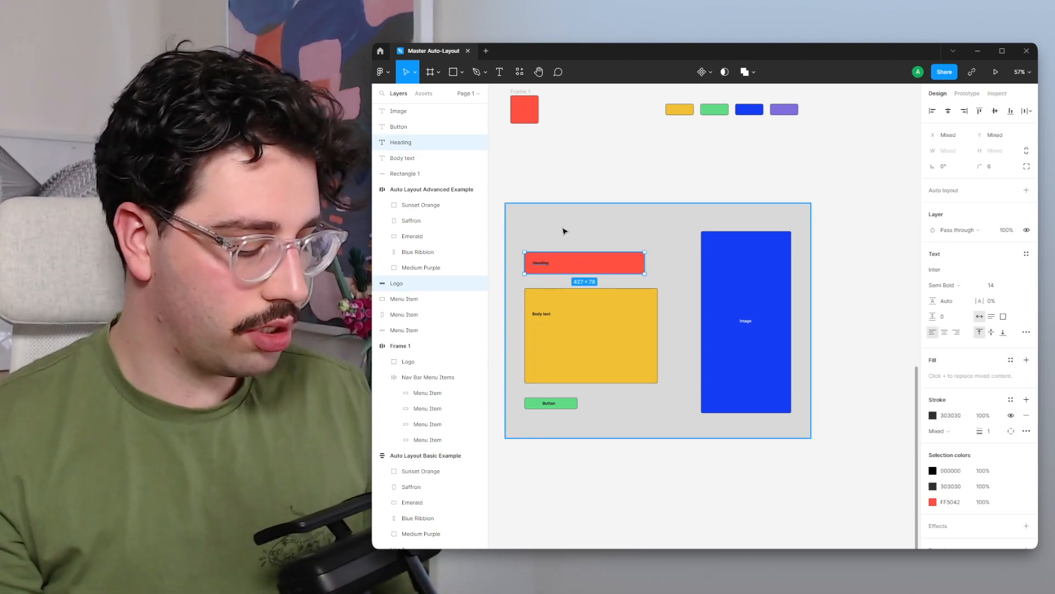
pyautogui.hotkey('ctrl', 'g')
pyautogui.click(540, 318)
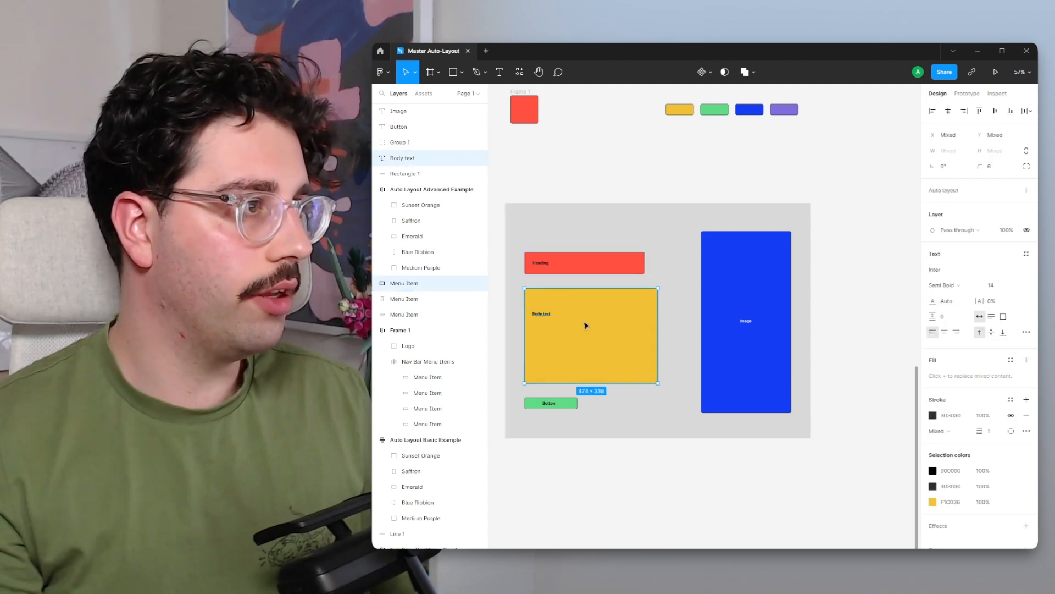
pyautogui.keyDown('shift'); pyautogui.click(591, 330); pyautogui.keyUp('shift')
pyautogui.hotkey('ctrl', 'g')
# Step: Group the Button text with its green block and the Image text with its blue block
pyautogui.click(554, 407)
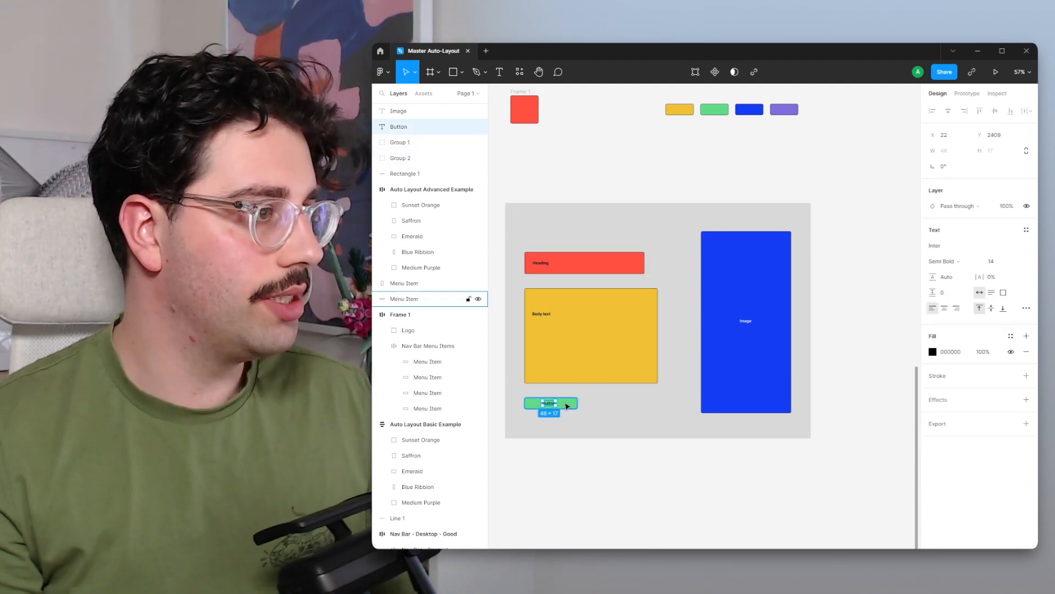
pyautogui.keyDown('shift'); pyautogui.click(569, 406); pyautogui.keyUp('shift')
pyautogui.hotkey('ctrl', 'g')
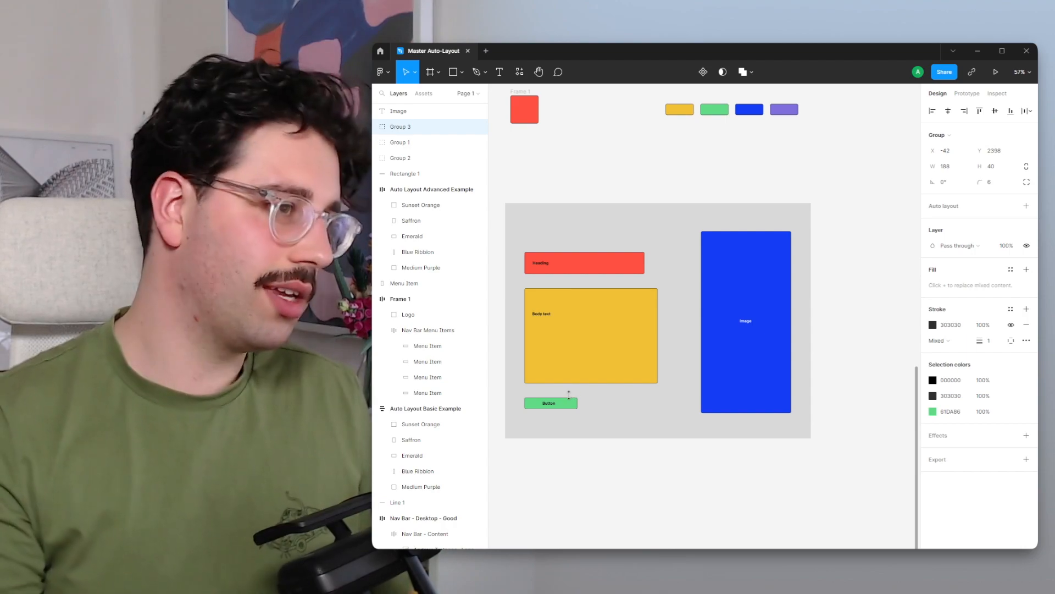
pyautogui.click(752, 327)
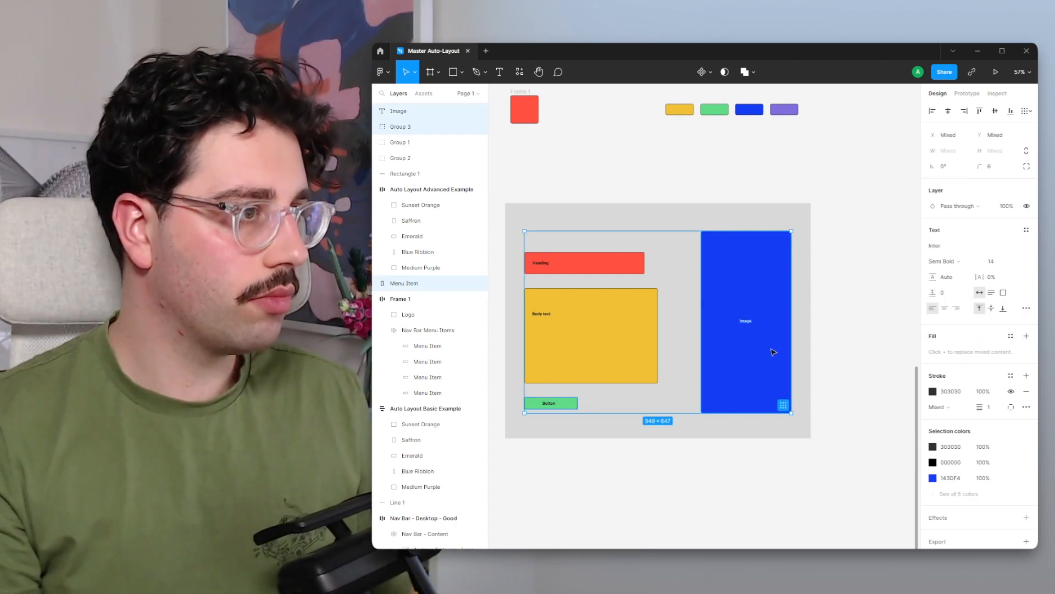
pyautogui.keyDown('shift'); pyautogui.click(749, 323); pyautogui.keyUp('shift')
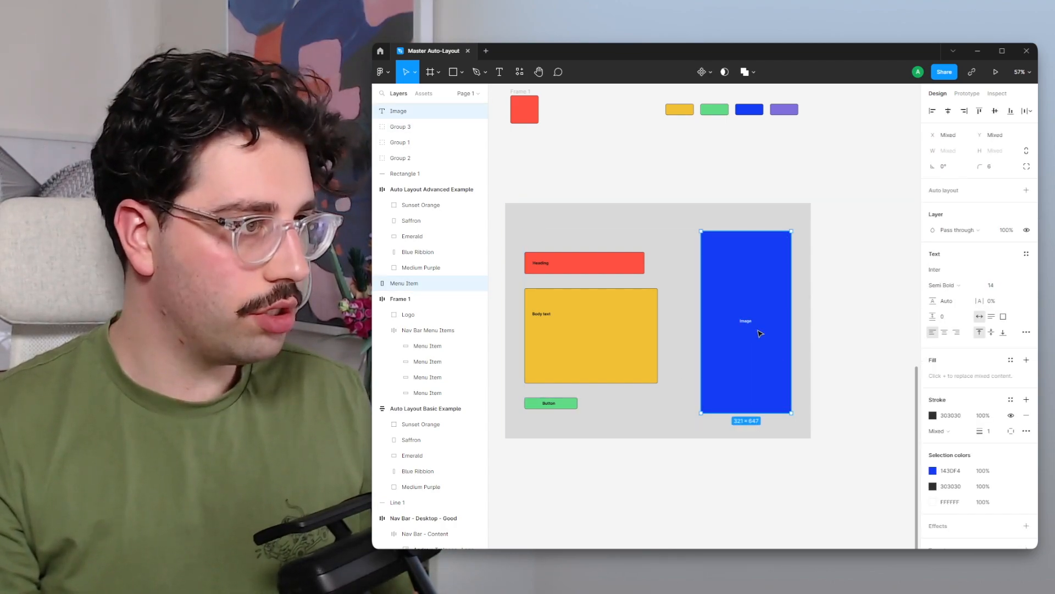
pyautogui.hotkey('ctrl', 'g')
pyautogui.click(845, 331)
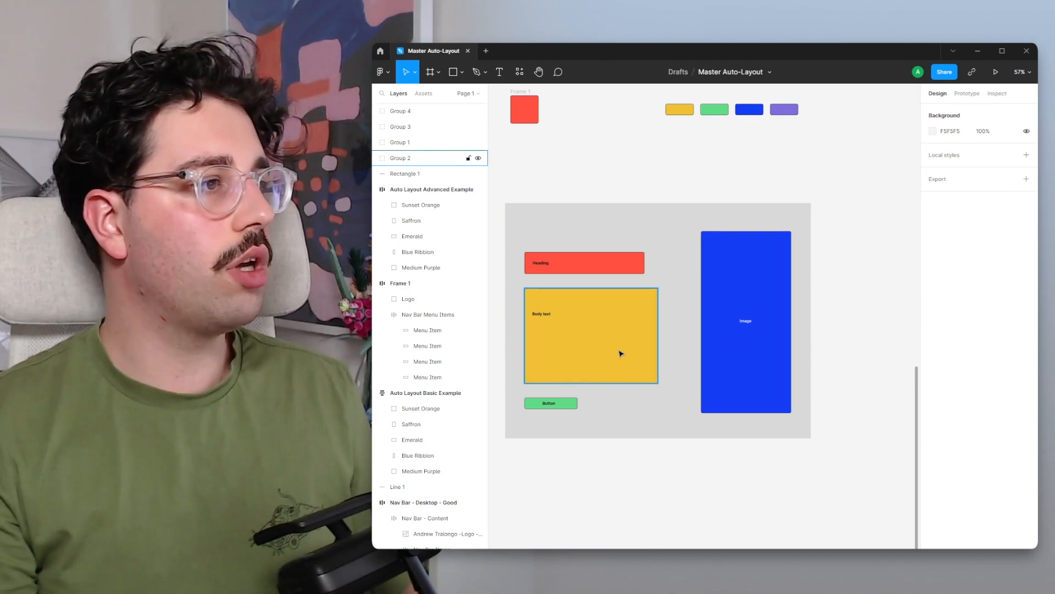
# Step: Combine the heading, body text and button groups into one vertical auto layout frame
pyautogui.scroll(-1, 523, 287)
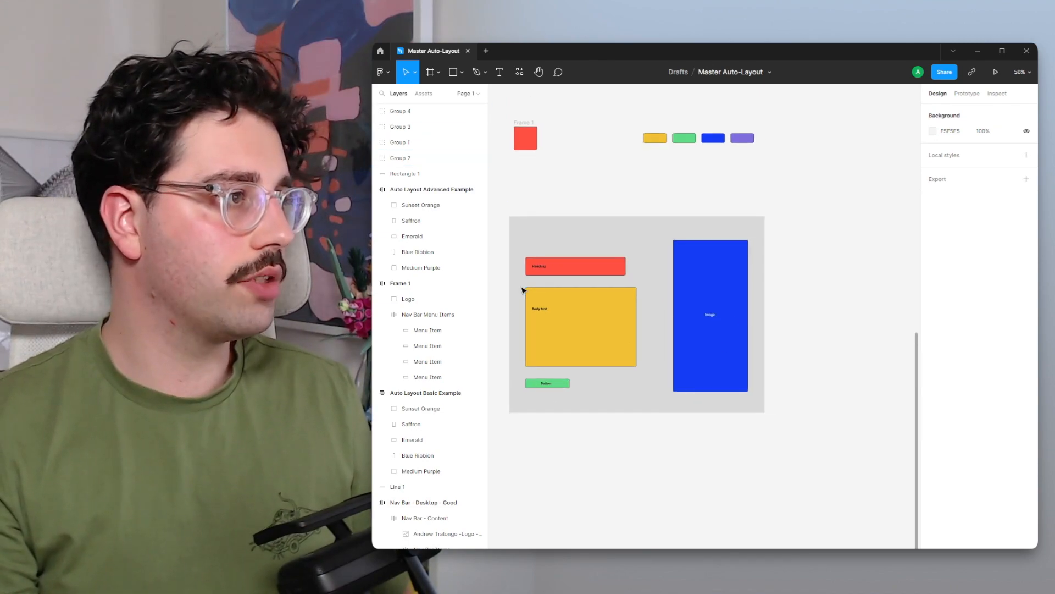
pyautogui.scroll(4, 520, 291)
pyautogui.scroll(3, 516, 296)
pyautogui.scroll(-1, 610, 247)
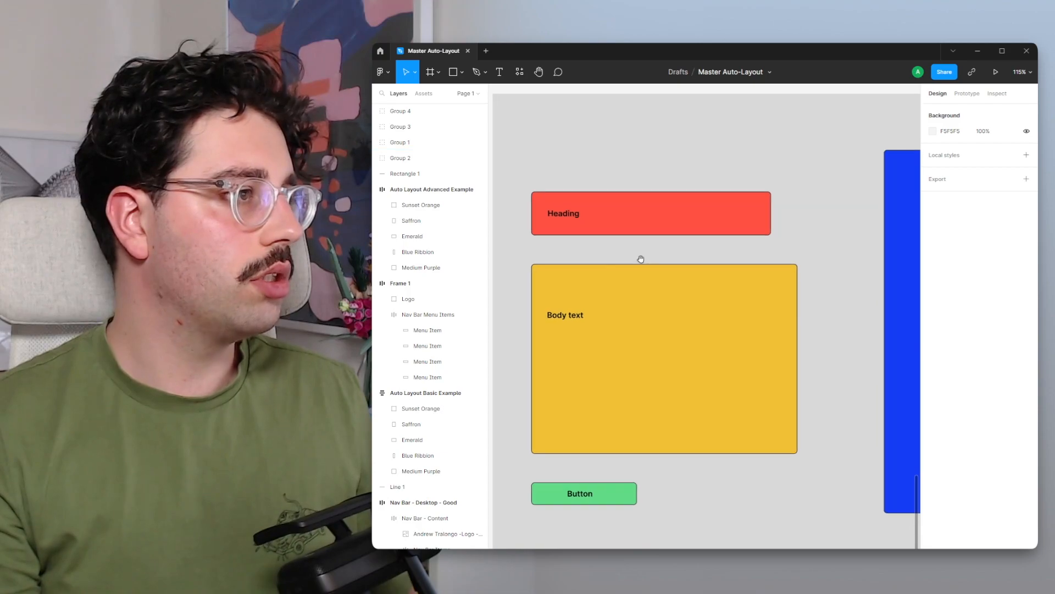
pyautogui.click(648, 231)
pyautogui.keyDown('shift'); pyautogui.click(641, 326); pyautogui.keyUp('shift')
pyautogui.keyDown('shift'); pyautogui.click(612, 495); pyautogui.keyUp('shift')
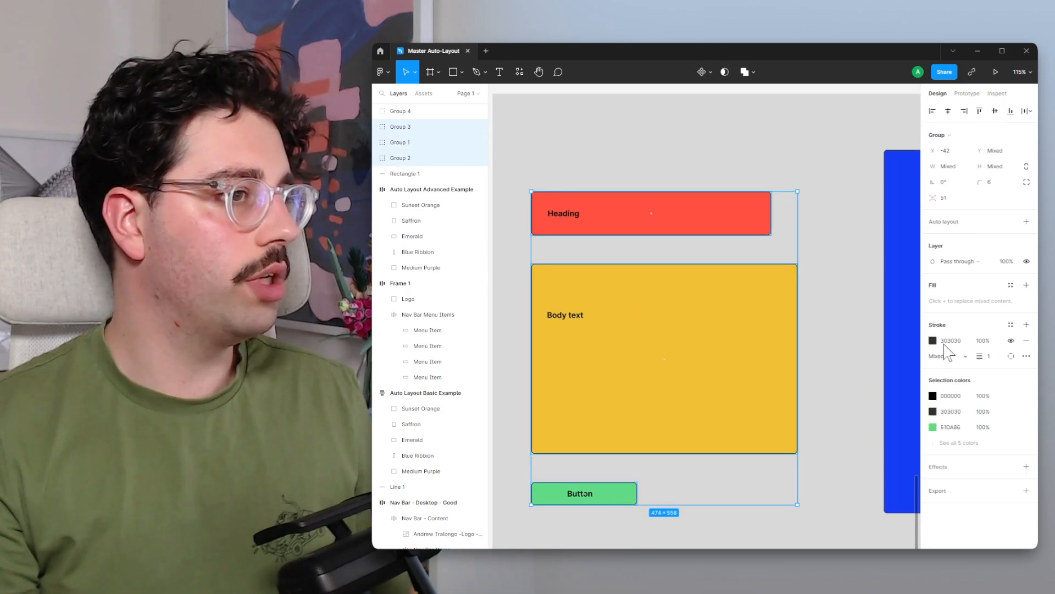
pyautogui.hotkey('shift', 'a')
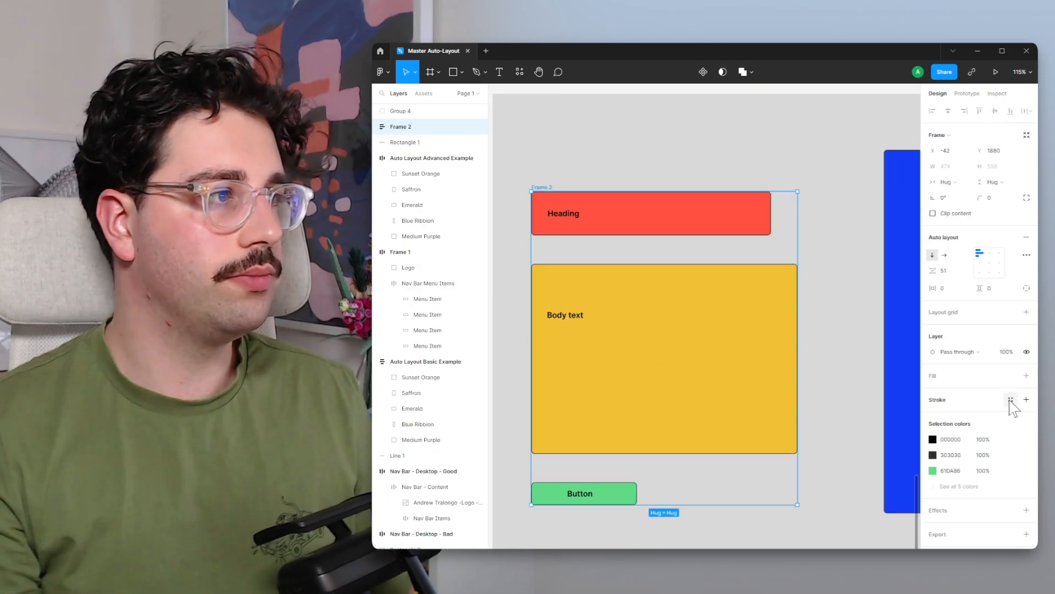
# Step: Set the vertical spacing between the heading, body text and button groups to 24
pyautogui.click(947, 270)
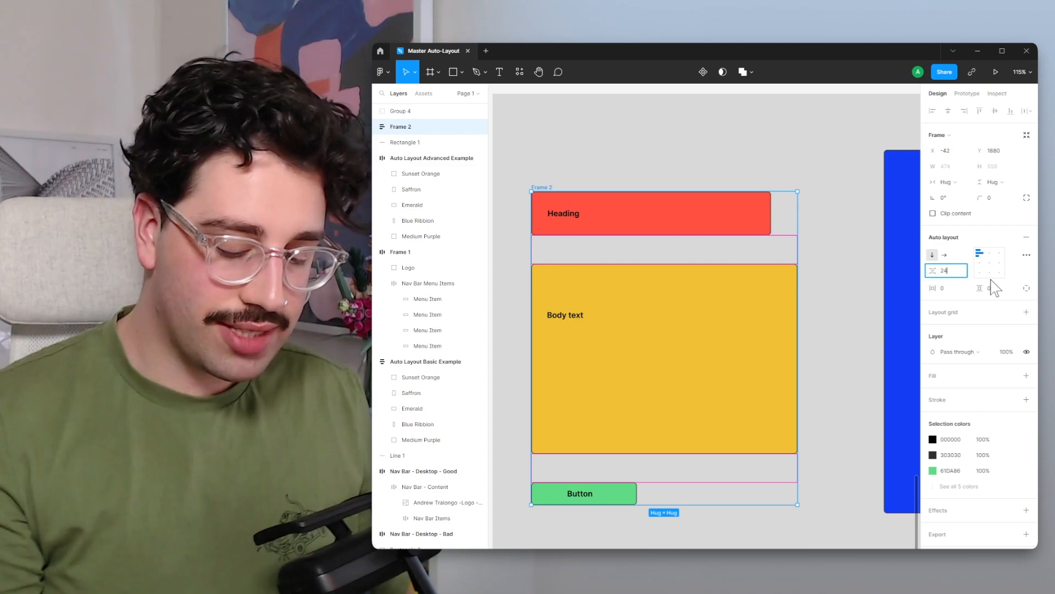
pyautogui.write('24')
pyautogui.press('Return')
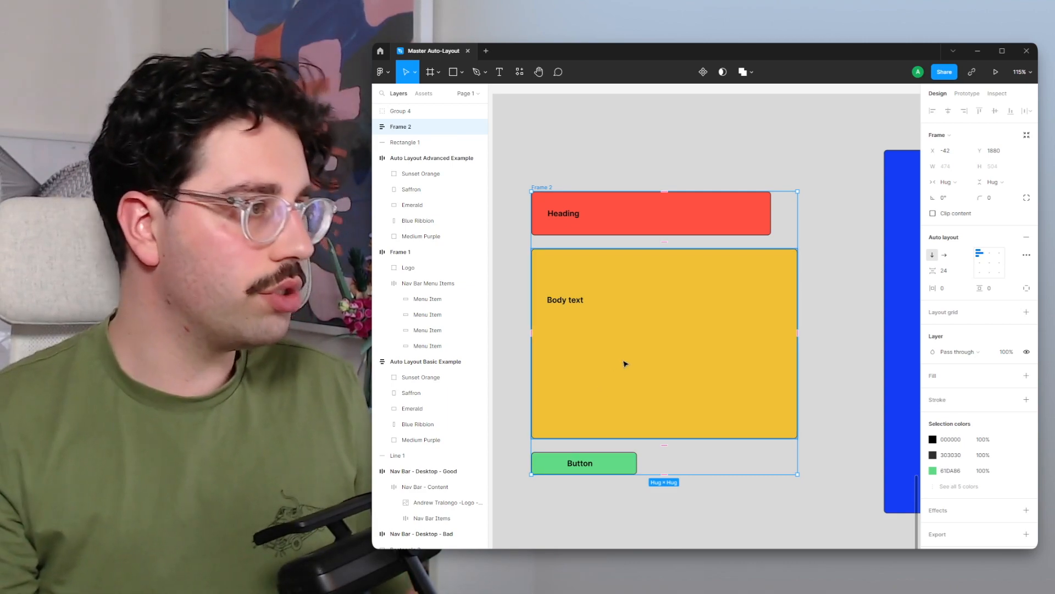
# Step: Nest the heading and body text groups in their own vertical auto layout frame with a spacing of 16
pyautogui.click(640, 360)
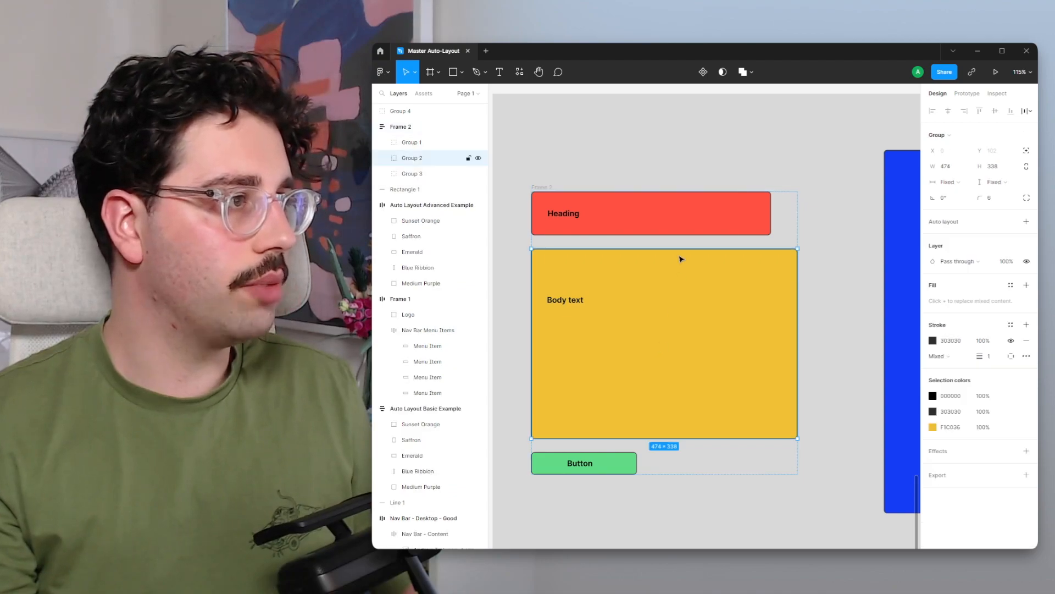
pyautogui.keyDown('shift'); pyautogui.click(670, 227); pyautogui.keyUp('shift')
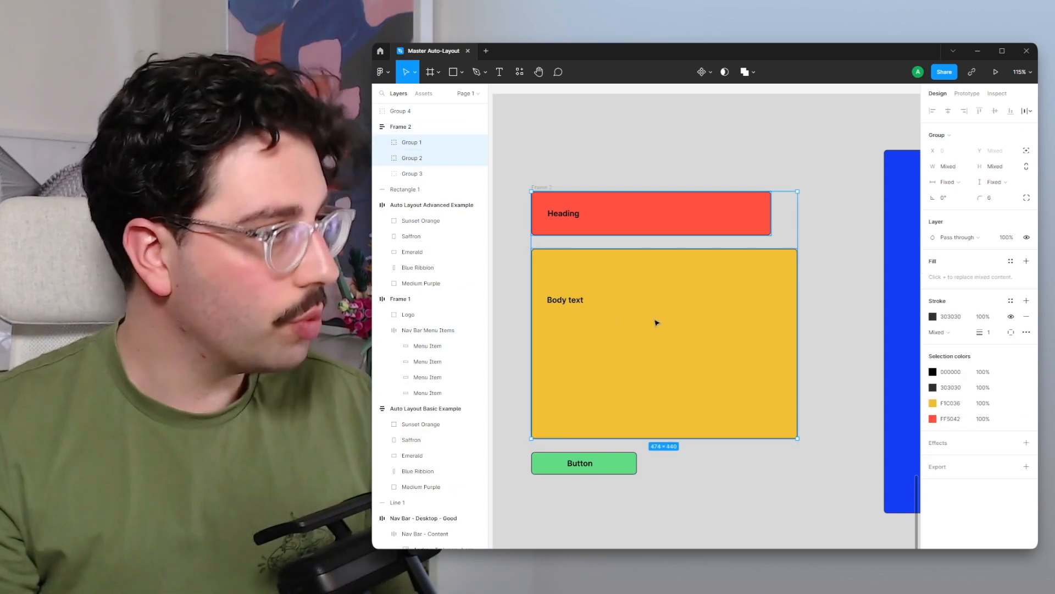
pyautogui.hotkey('ctrl', 'g')
pyautogui.hotkey('shift', 'a')
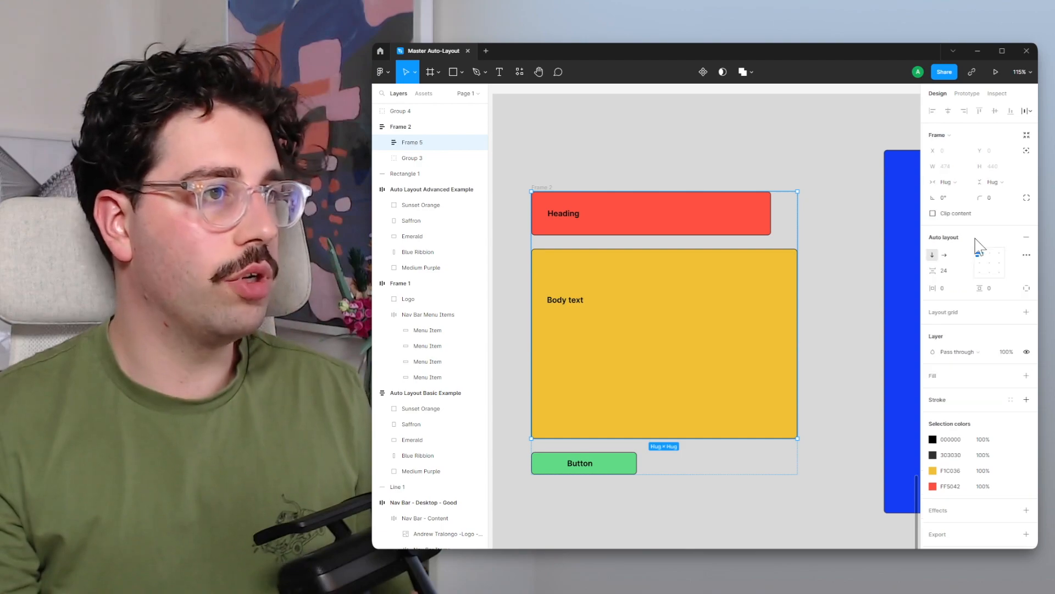
pyautogui.click(943, 268)
pyautogui.write('16')
pyautogui.press('Return')
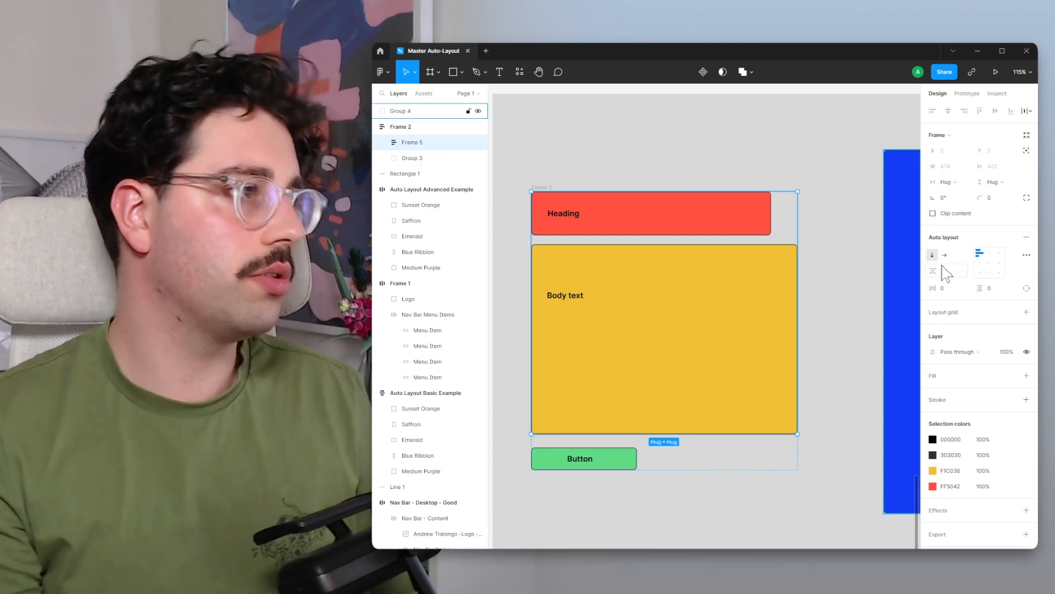
# Step: Set the outer frame's vertical spacing between the nested text frame and the button group to 36
pyautogui.click(764, 457)
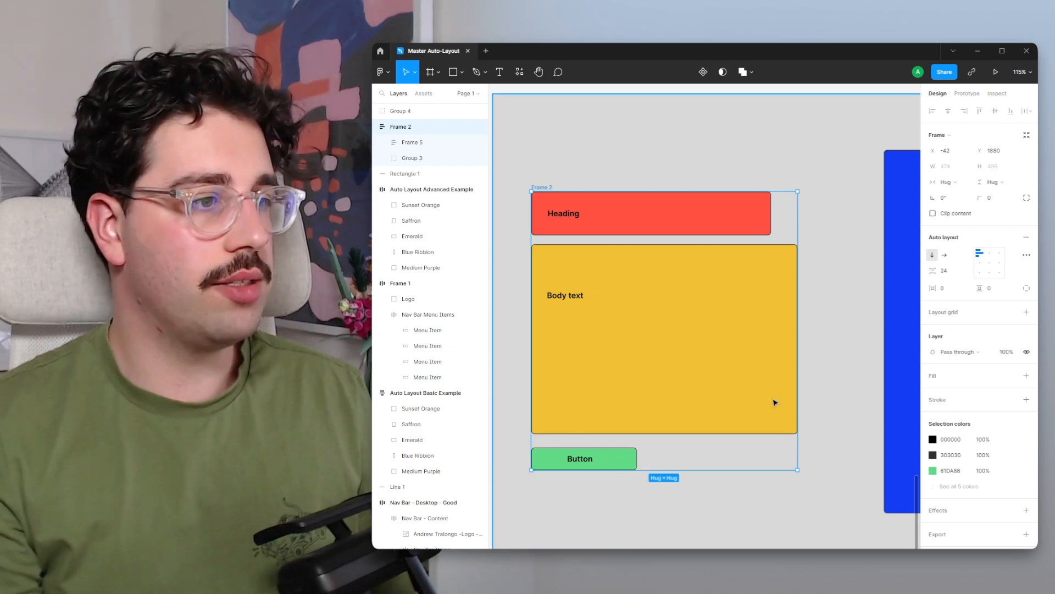
pyautogui.click(952, 273)
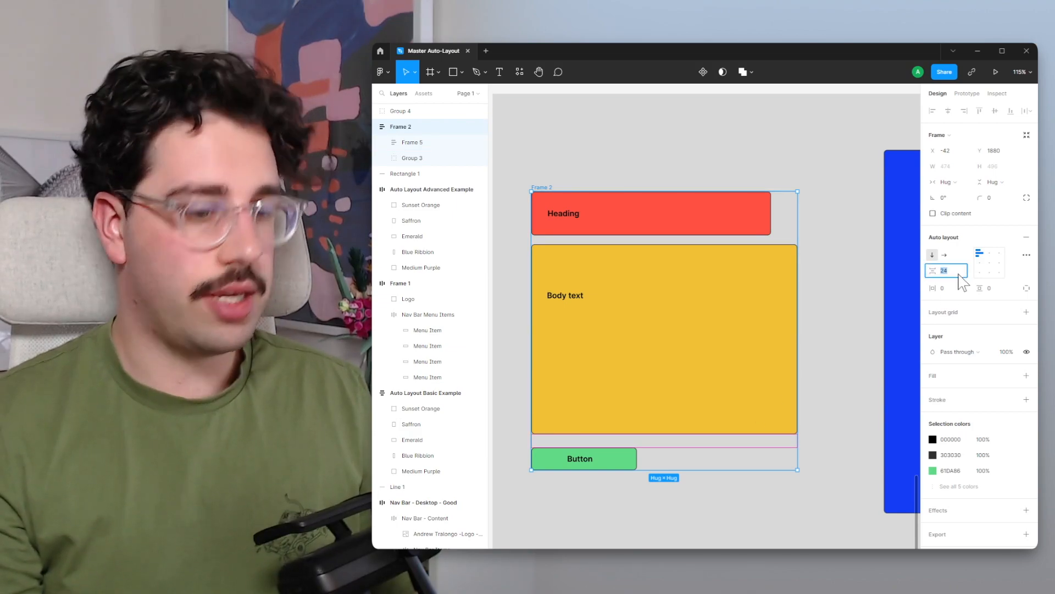
pyautogui.write('36')
pyautogui.press('Return')
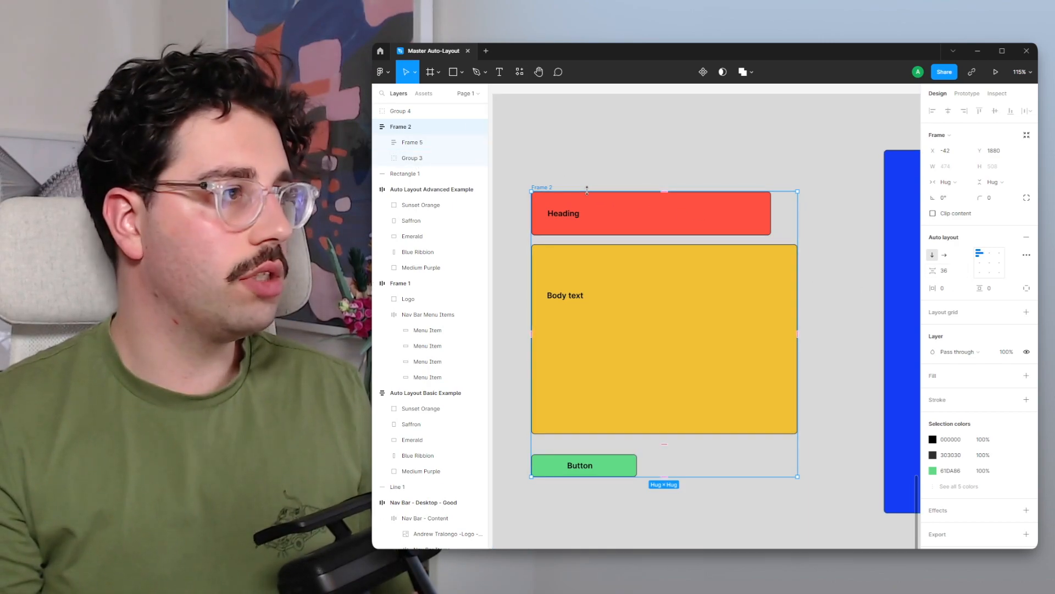
# Step: Rename the outer frame Left Column, its nested text frame Text Content, and the button group Button
pyautogui.doubleClick(396, 127)
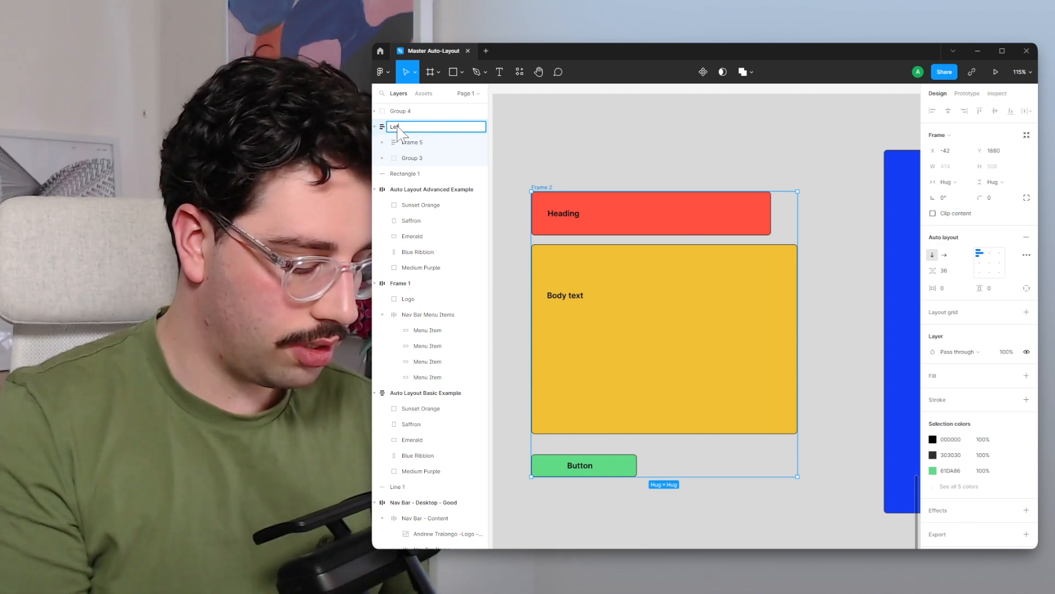
pyautogui.write('Left Column')
pyautogui.press('Tab')
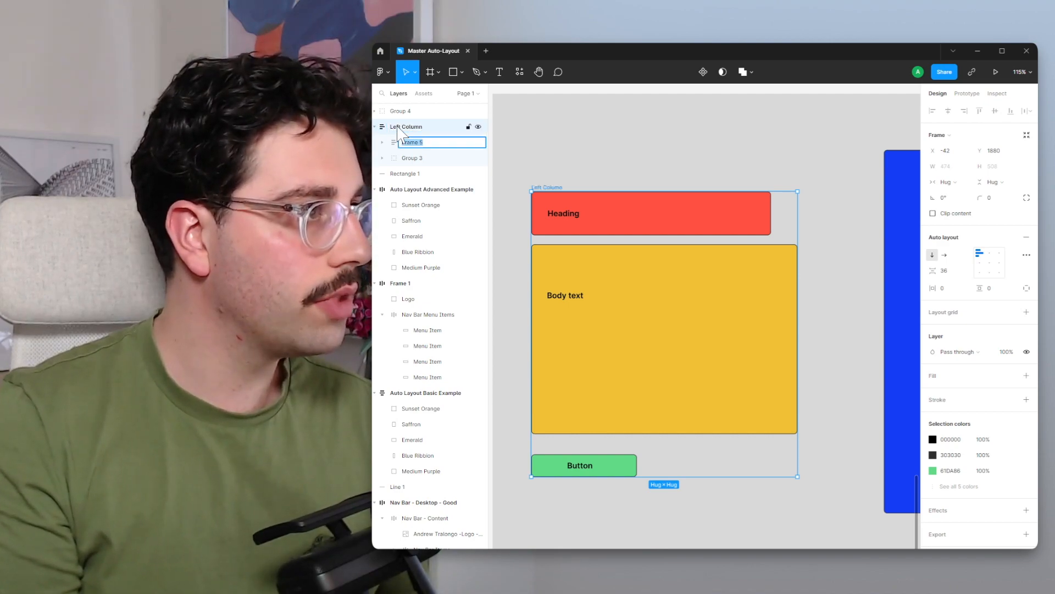
pyautogui.write('Text Content')
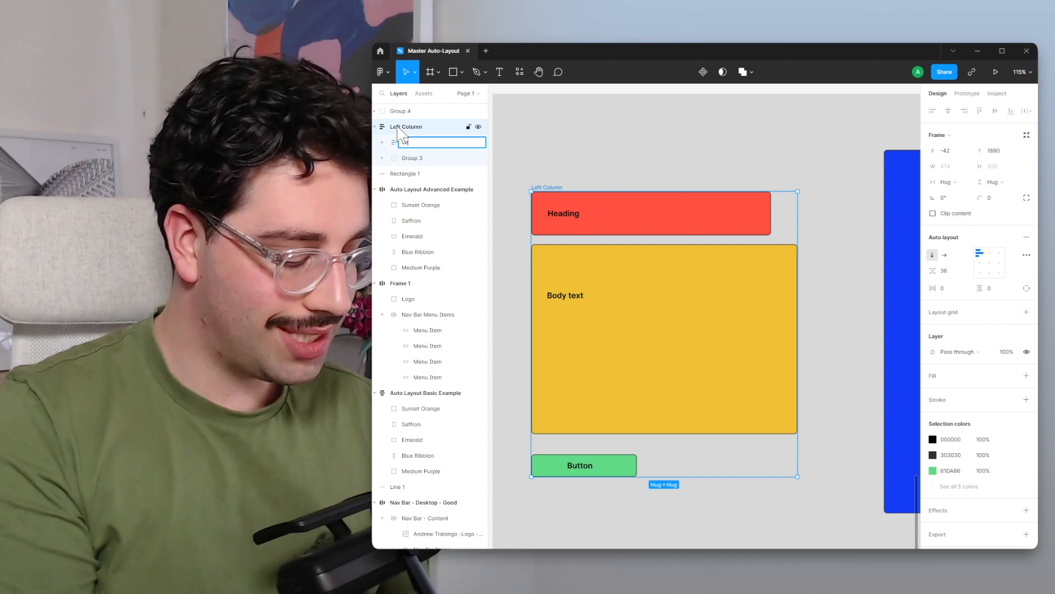
pyautogui.press('Tab')
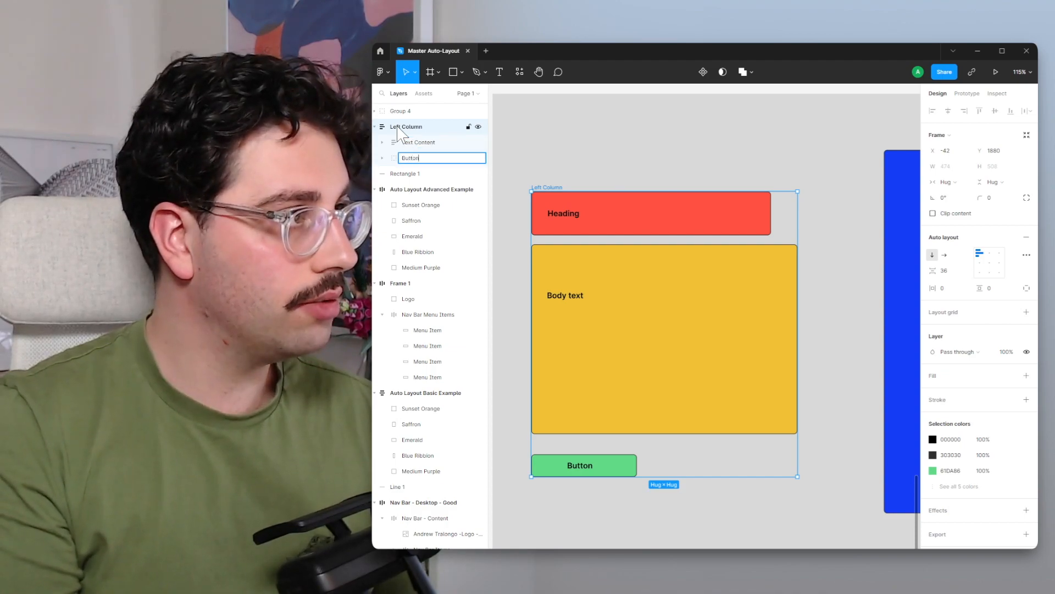
pyautogui.write('Button')
pyautogui.press('Return')
# Step: Briefly hide and show the Button group and the Text Content frame to see what each contains
pyautogui.click(478, 158)
pyautogui.click(478, 158)
pyautogui.click(478, 143)
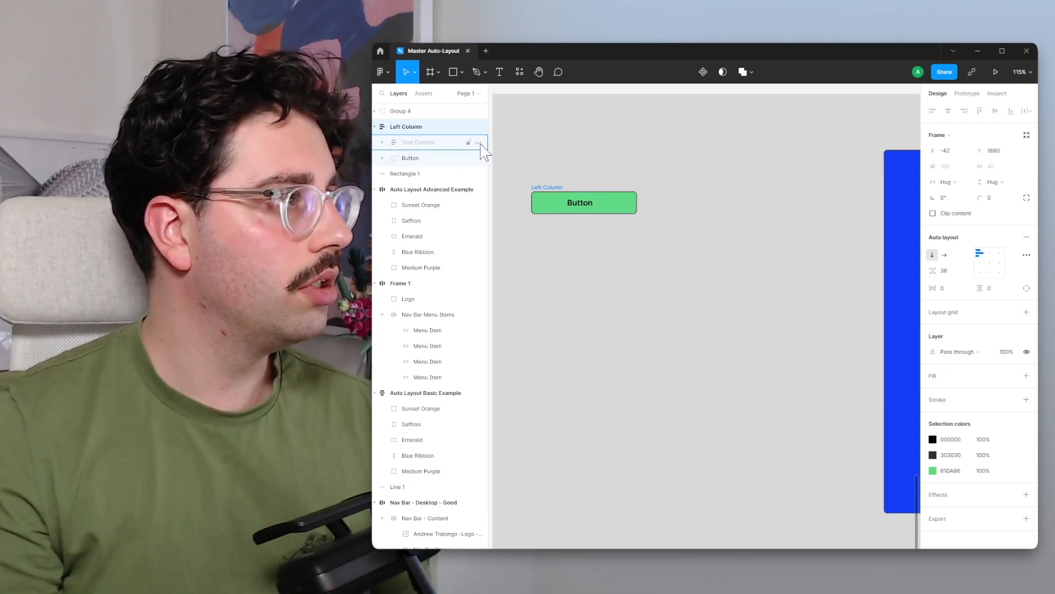
pyautogui.click(478, 142)
# Step: Rename the two groups inside Text Content as Heading and Body Text
pyautogui.click(386, 143)
pyautogui.click(420, 157)
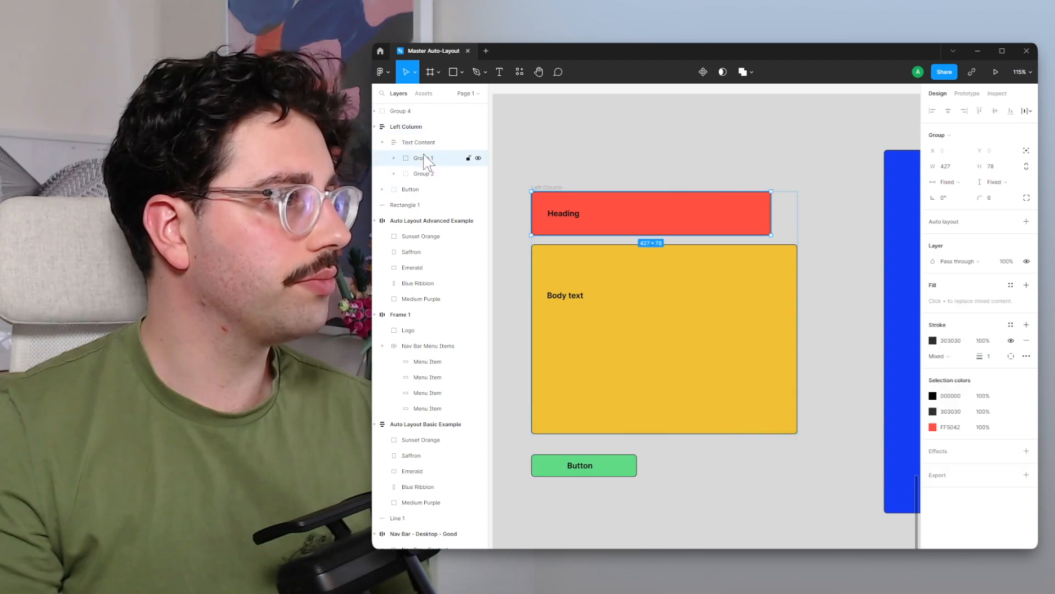
pyautogui.hotkey('ctrl', 'r')
pyautogui.write('Heading')
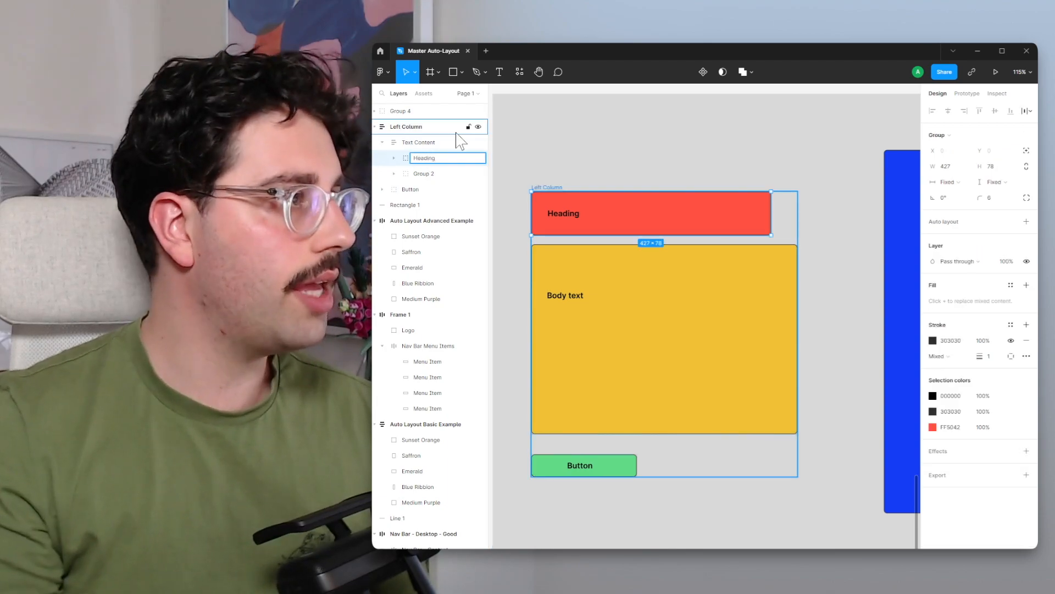
pyautogui.doubleClick(435, 178)
pyautogui.write('Body Text')
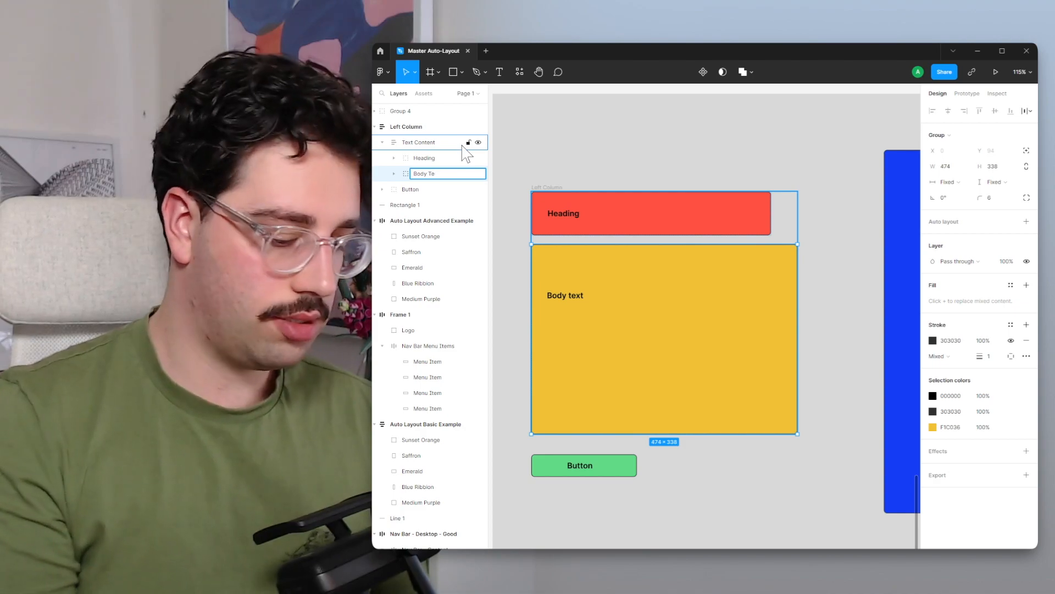
pyautogui.click(549, 167)
# Step: Combine the Left Column frame and the blue image group into one horizontal auto layout frame
pyautogui.scroll(-3, 549, 165)
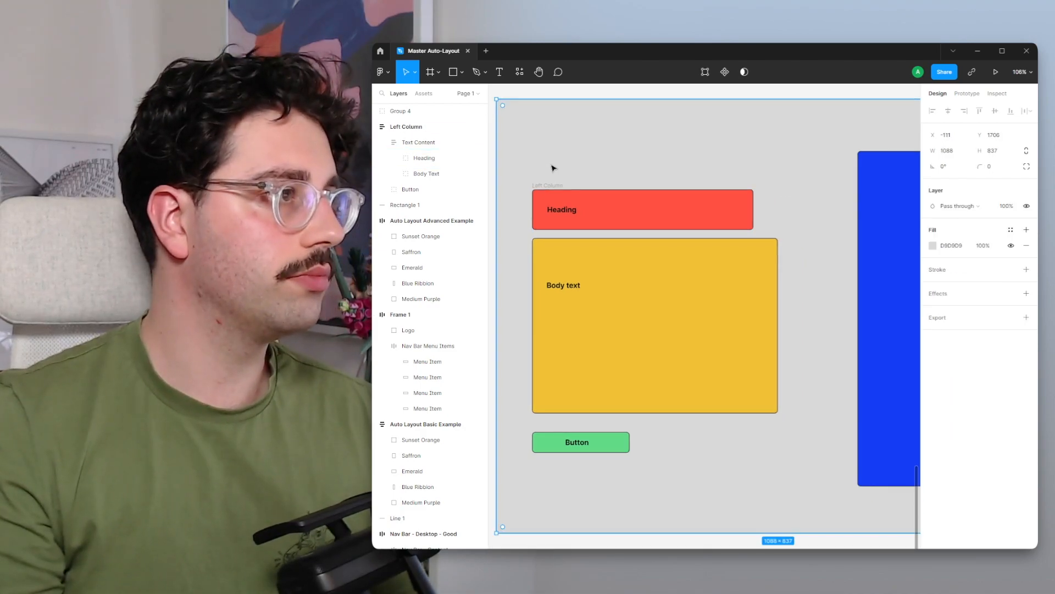
pyautogui.click(580, 187)
pyautogui.moveTo(738, 244); pyautogui.dragTo(695, 242)
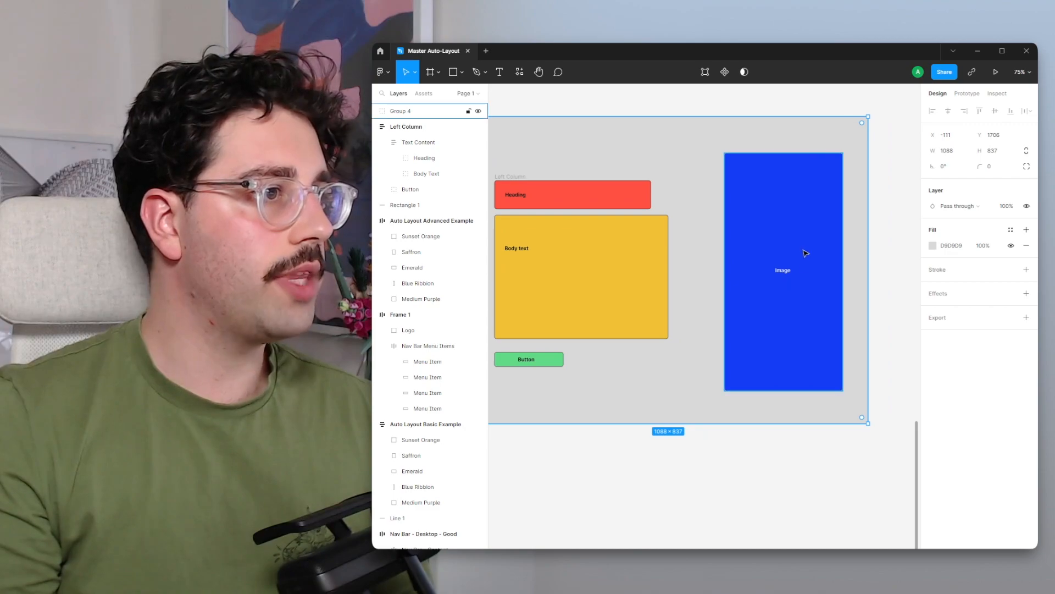
pyautogui.hscroll(-1, 822, 214)
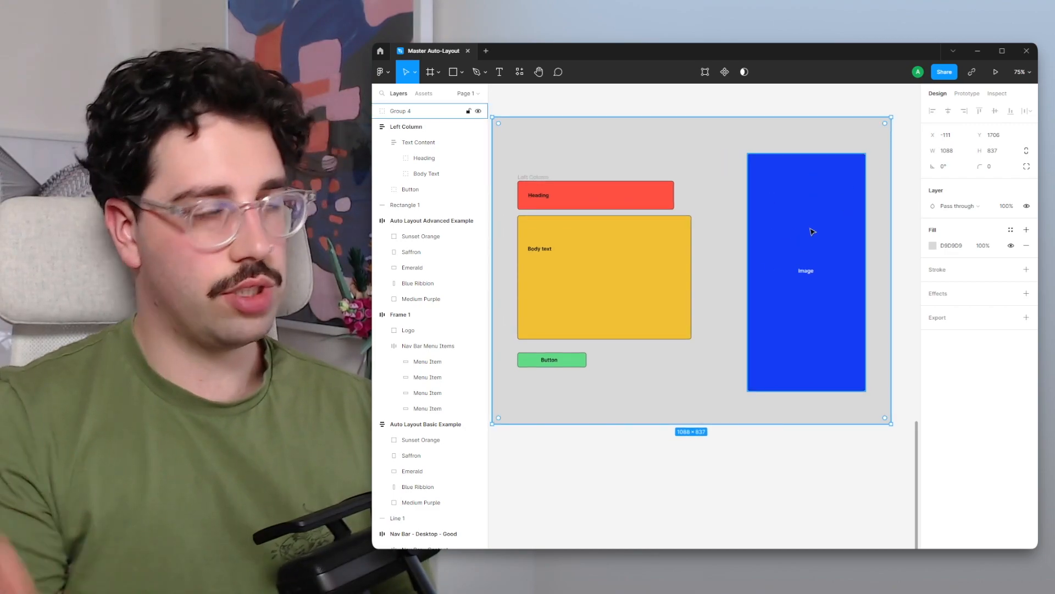
pyautogui.doubleClick(576, 309)
pyautogui.click(621, 358)
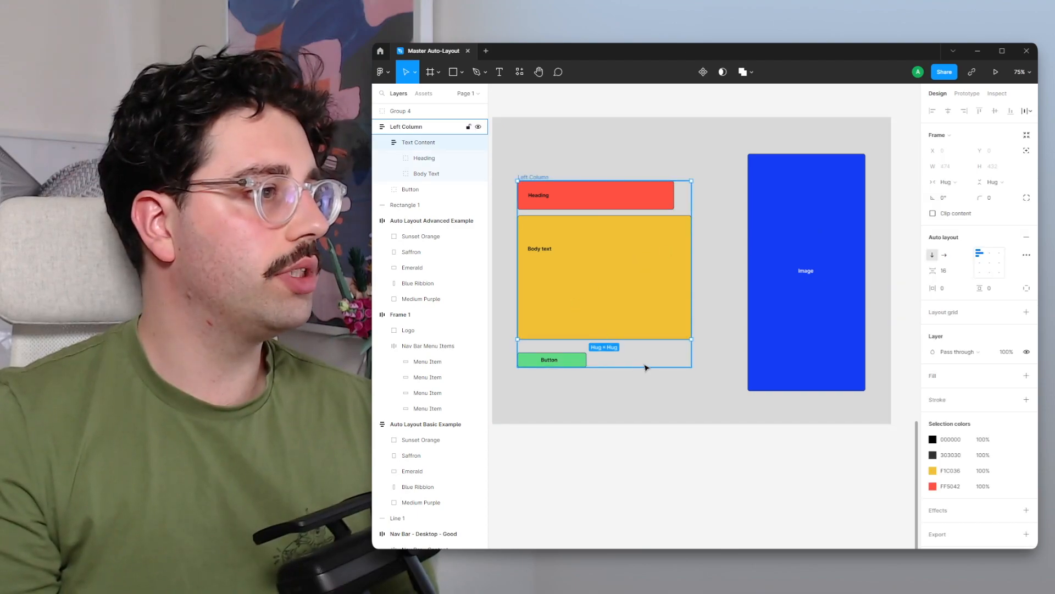
pyautogui.keyDown('shift'); pyautogui.click(861, 330); pyautogui.keyUp('shift')
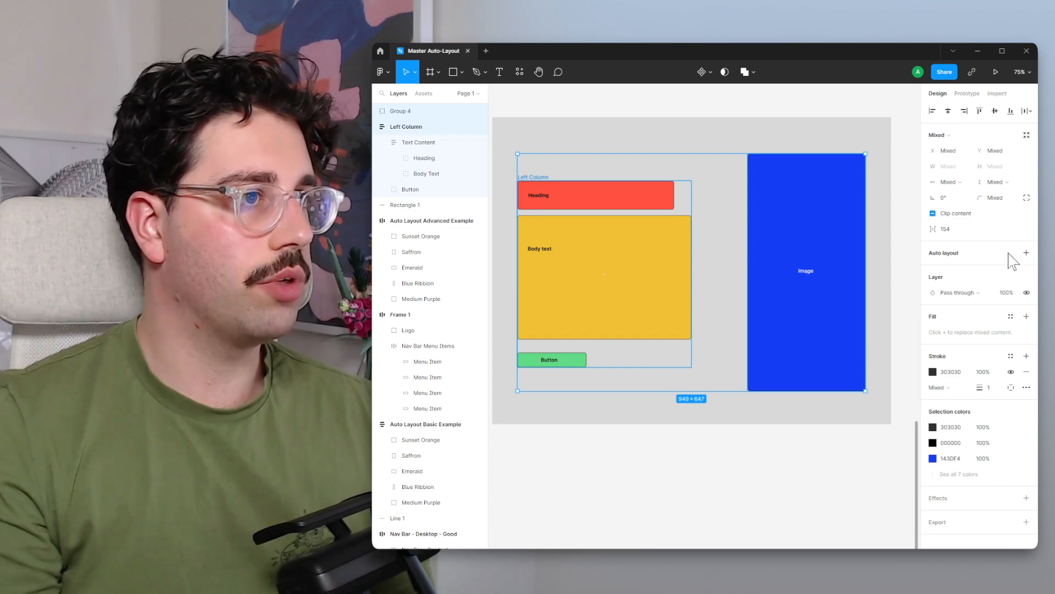
pyautogui.click(1026, 253)
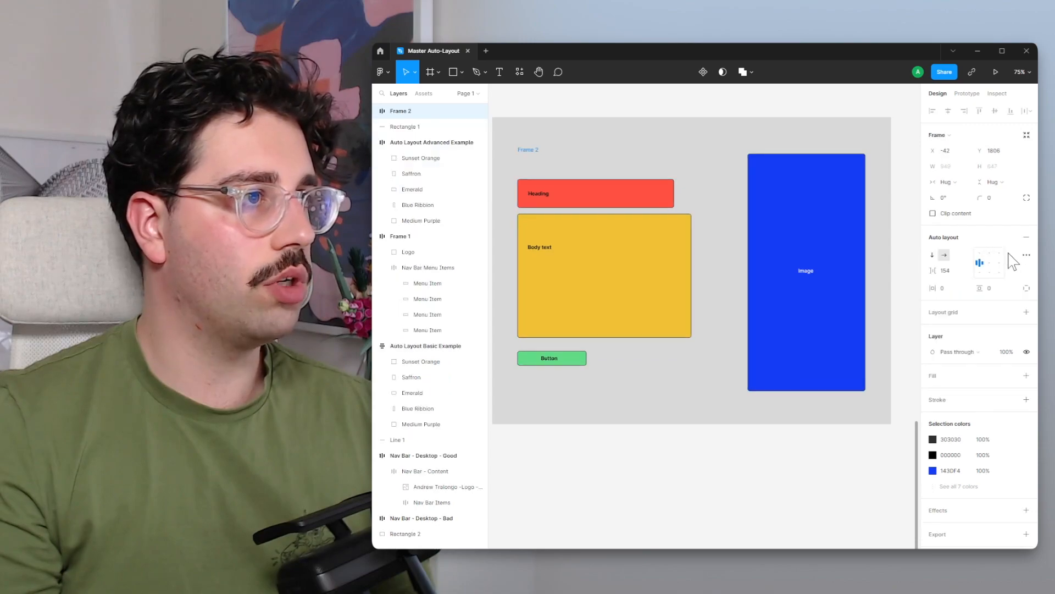
# Step: Rename the new horizontal frame Content Auto Layout
pyautogui.doubleClick(405, 111)
pyautogui.write('Content')
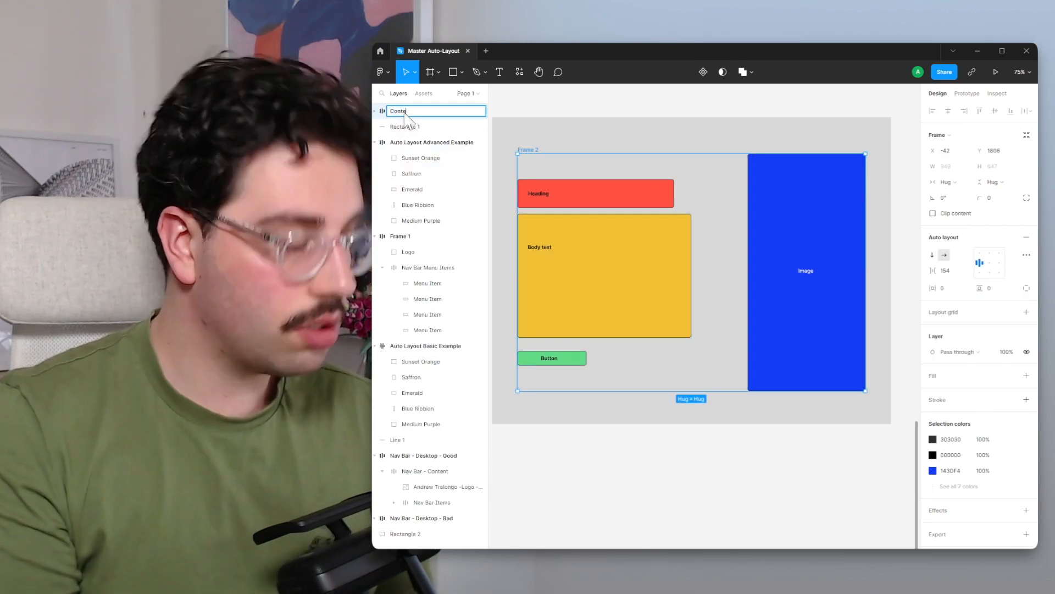
pyautogui.write(' Auto Layto')
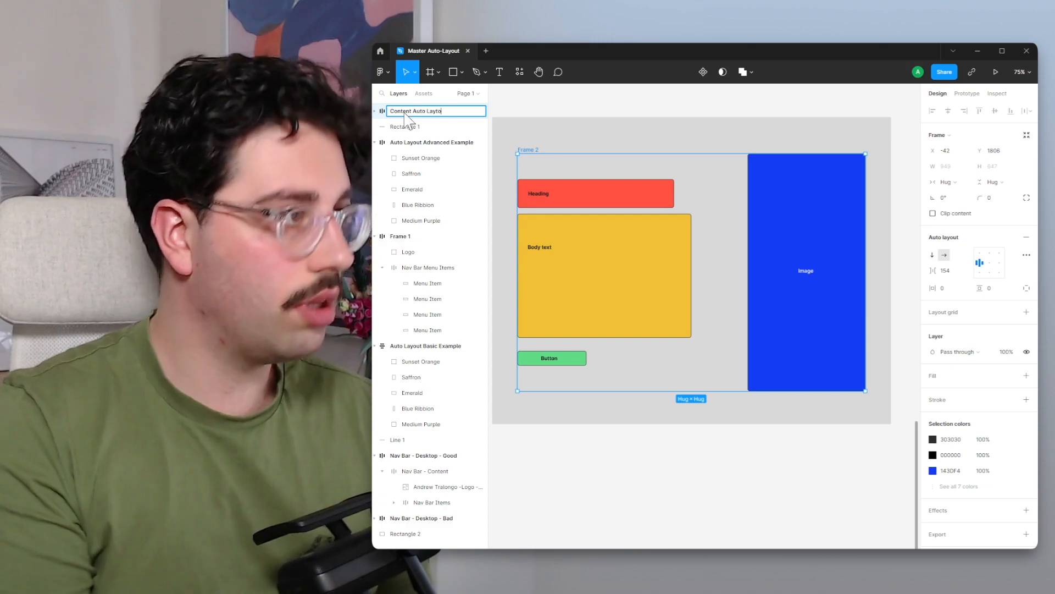
pyautogui.write('ut')
pyautogui.press('Return')
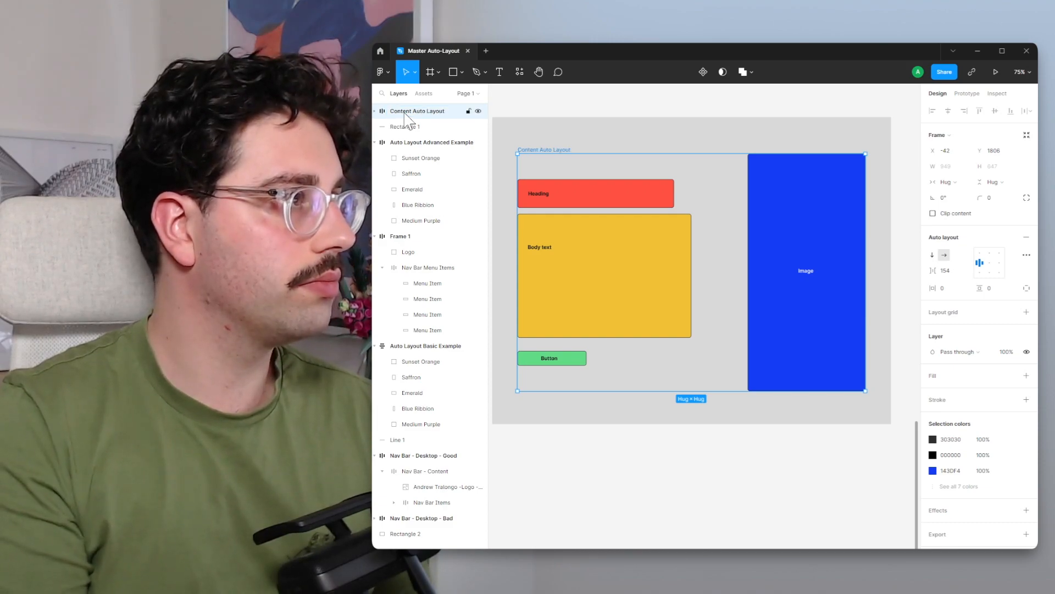
# Step: Stretch the Content Auto Layout frame to both side edges of the grey background rectangle, 1088 wide
pyautogui.moveTo(677, 165); pyautogui.dragTo(679, 199)
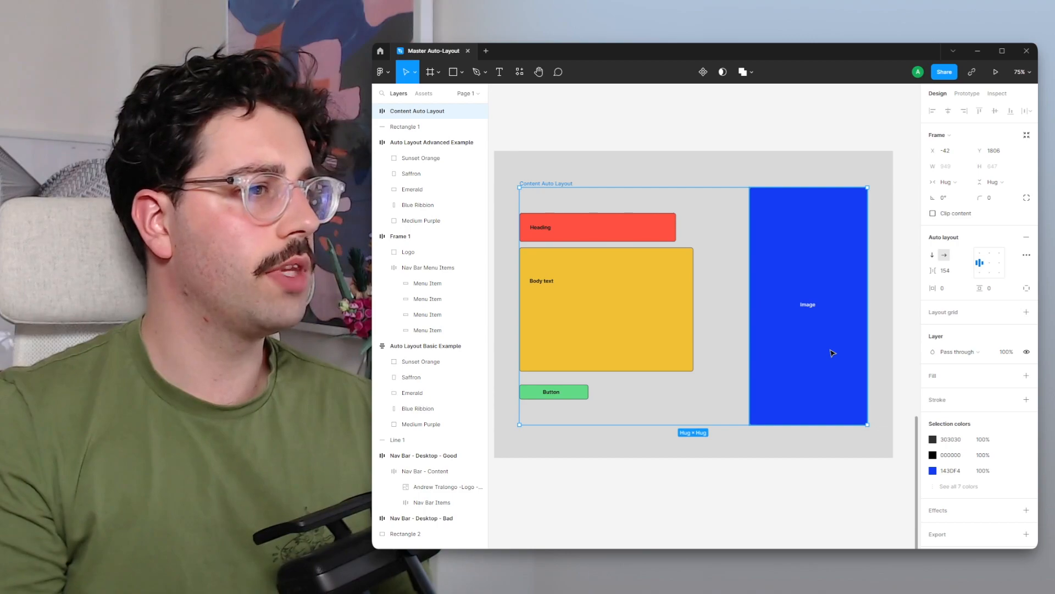
pyautogui.moveTo(724, 299)
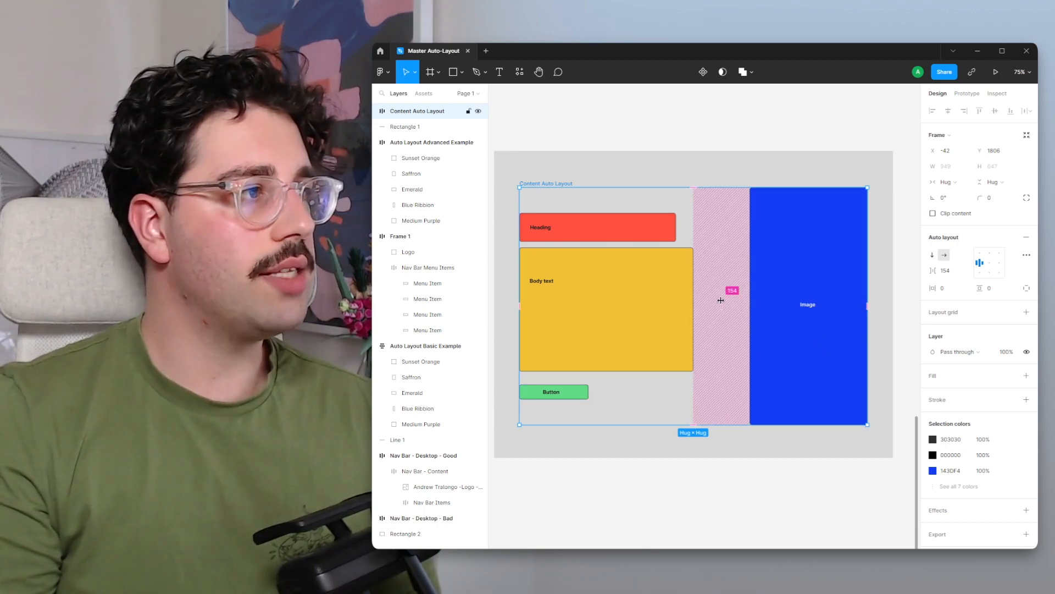
pyautogui.moveTo(731, 293); pyautogui.dragTo(739, 287)
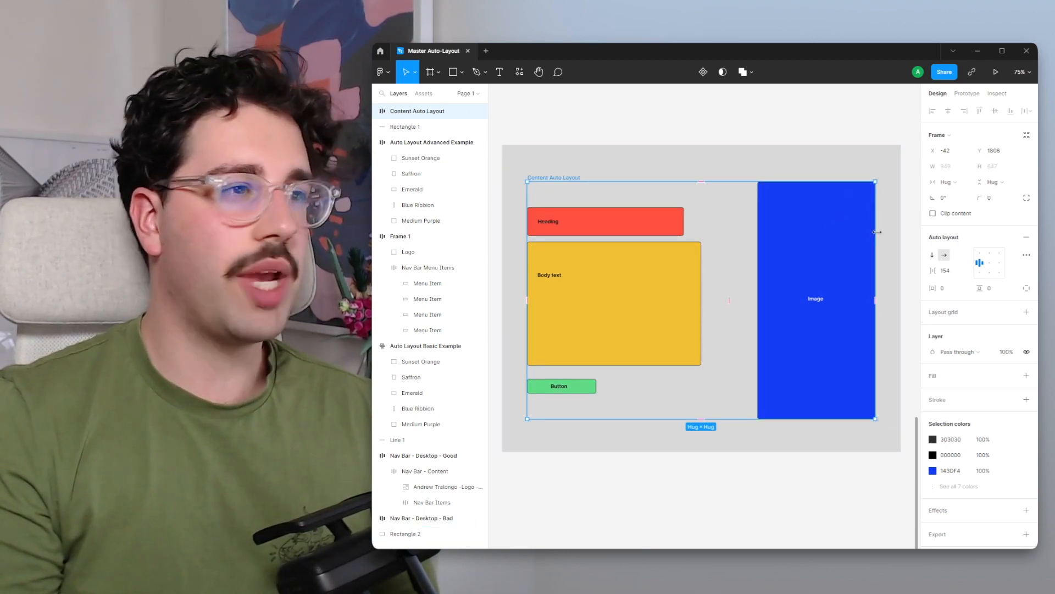
pyautogui.moveTo(877, 231); pyautogui.dragTo(902, 231)
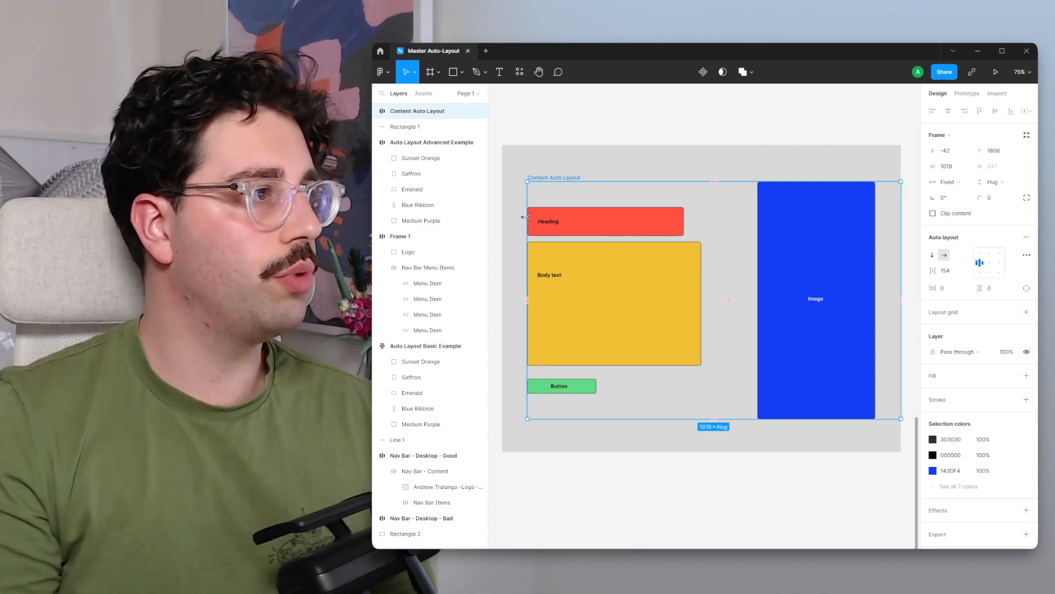
pyautogui.moveTo(527, 212); pyautogui.dragTo(501, 212)
# Step: Set the Content Auto Layout frame's width to 1024
pyautogui.click(959, 169)
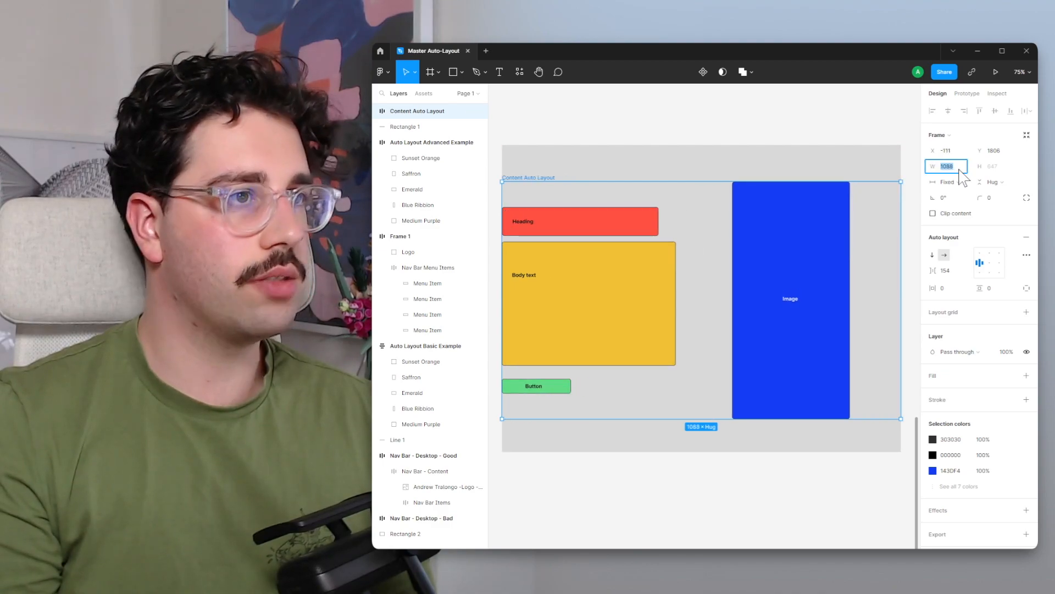
pyautogui.write('1024')
pyautogui.press('Return')
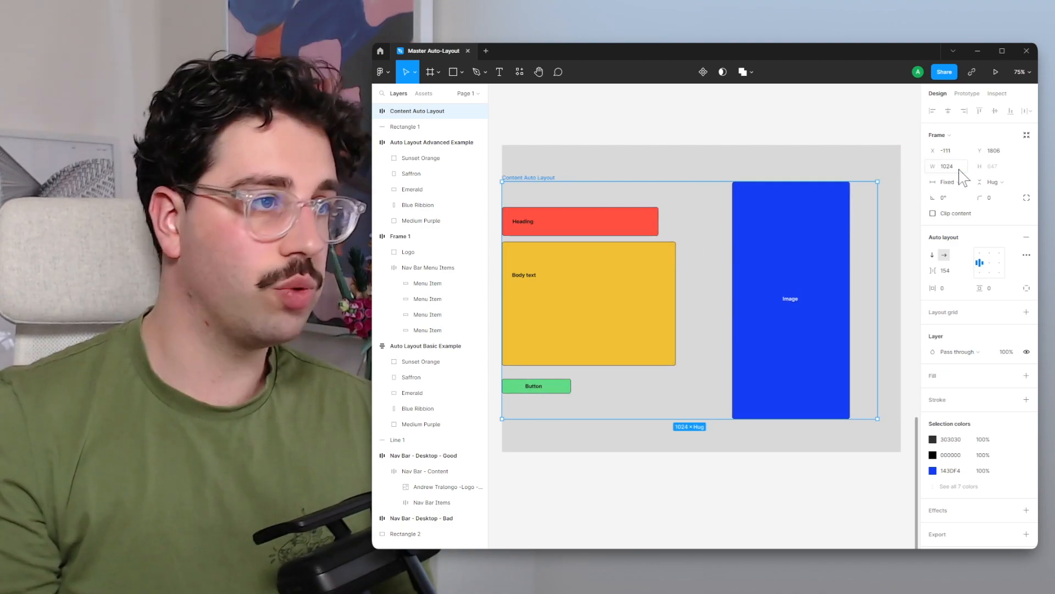
# Step: Narrow the grey background rectangle from its right edge to a width of 1024, matching the content frame
pyautogui.click(895, 199)
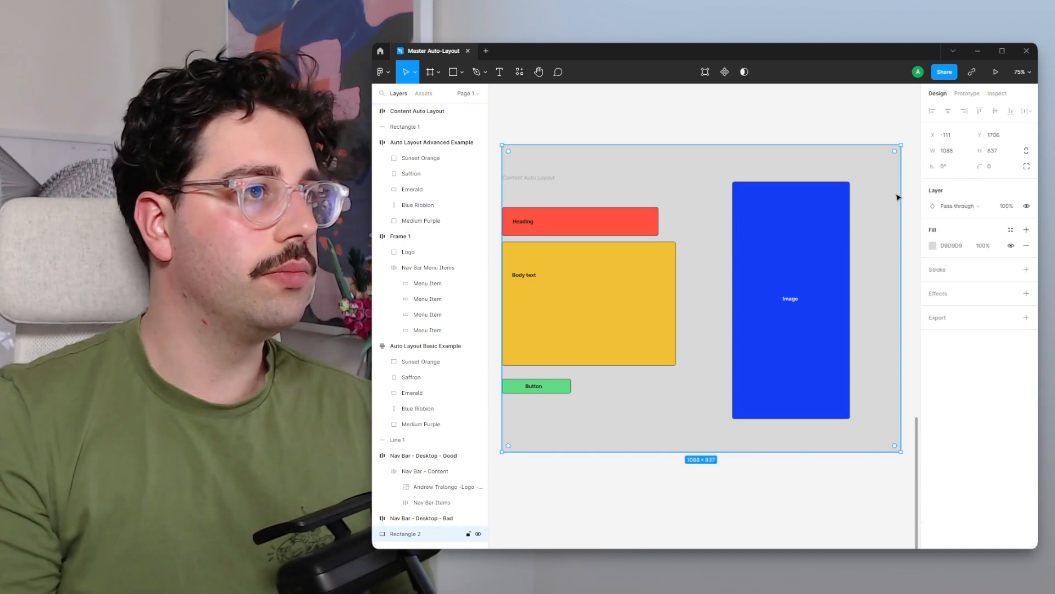
pyautogui.scroll(1, 907, 193)
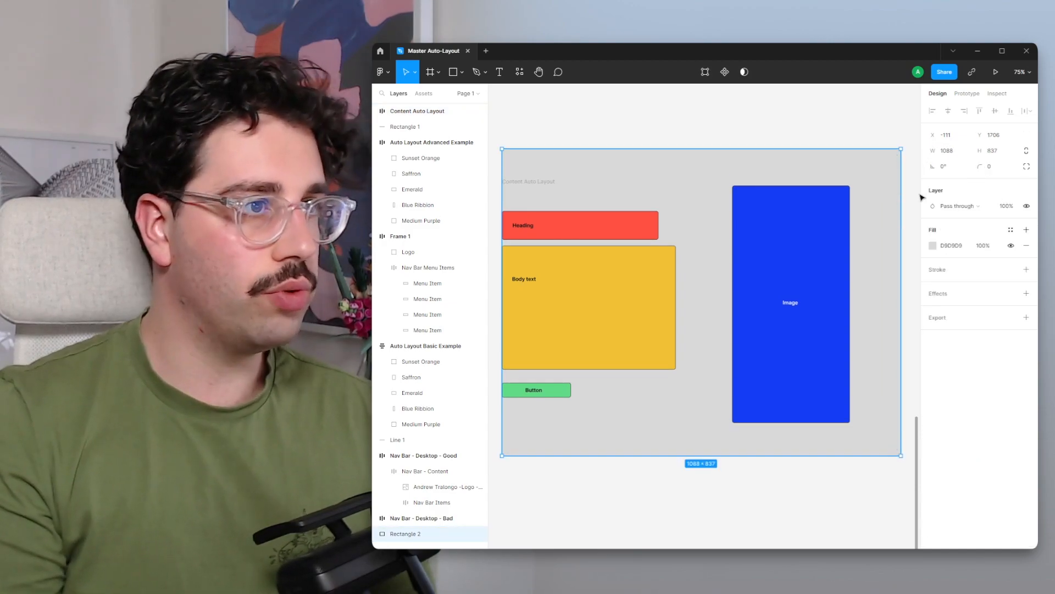
pyautogui.moveTo(893, 191); pyautogui.dragTo(878, 191)
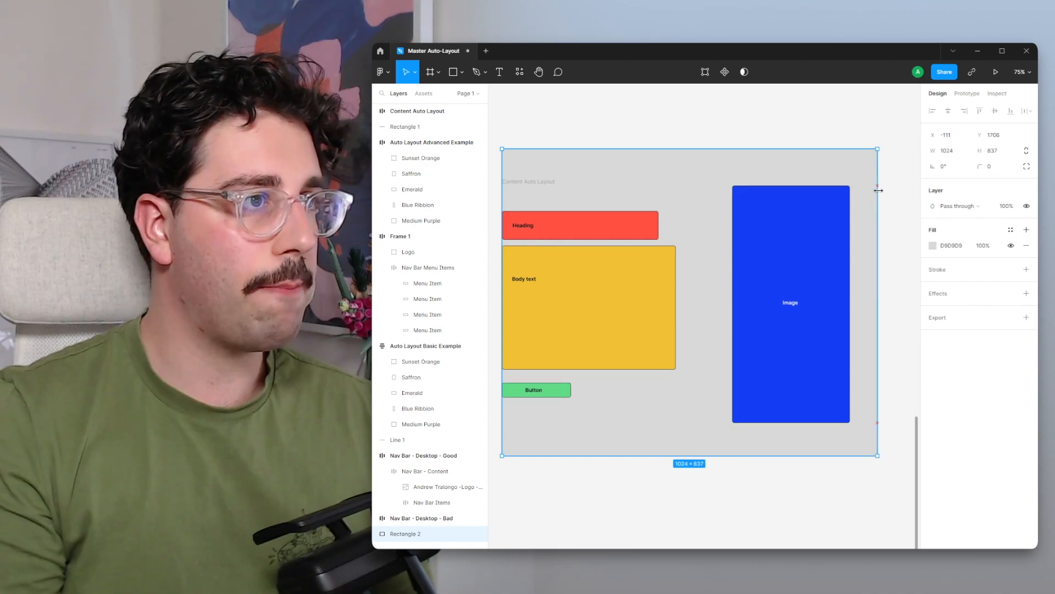
# Step: Set the Content Auto Layout frame's horizontal padding to 24
pyautogui.click(727, 208)
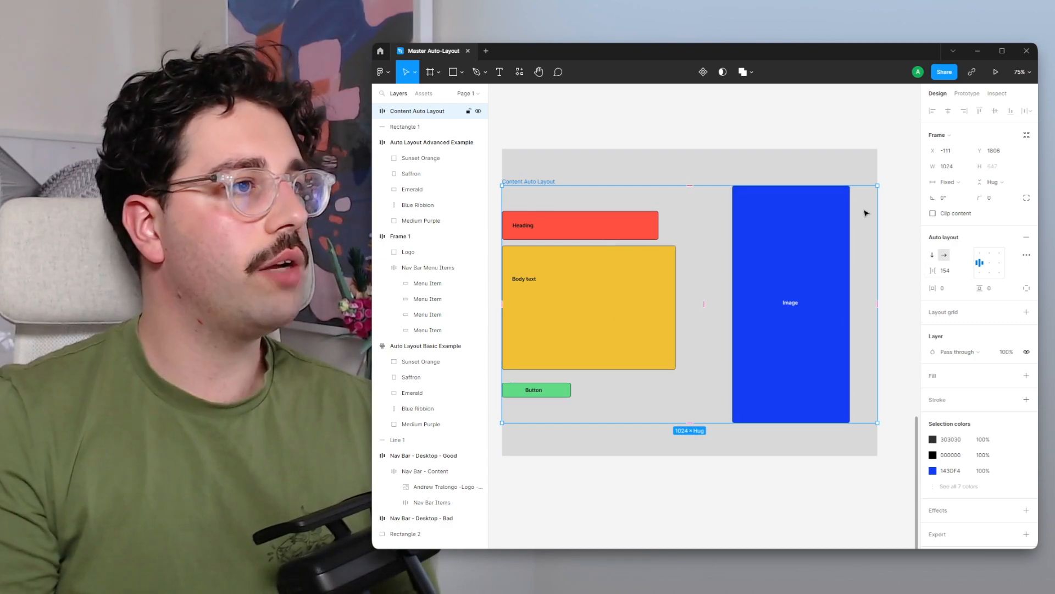
pyautogui.press('BackSpace')
pyautogui.write('0')
pyautogui.press('Return')
pyautogui.click(957, 291)
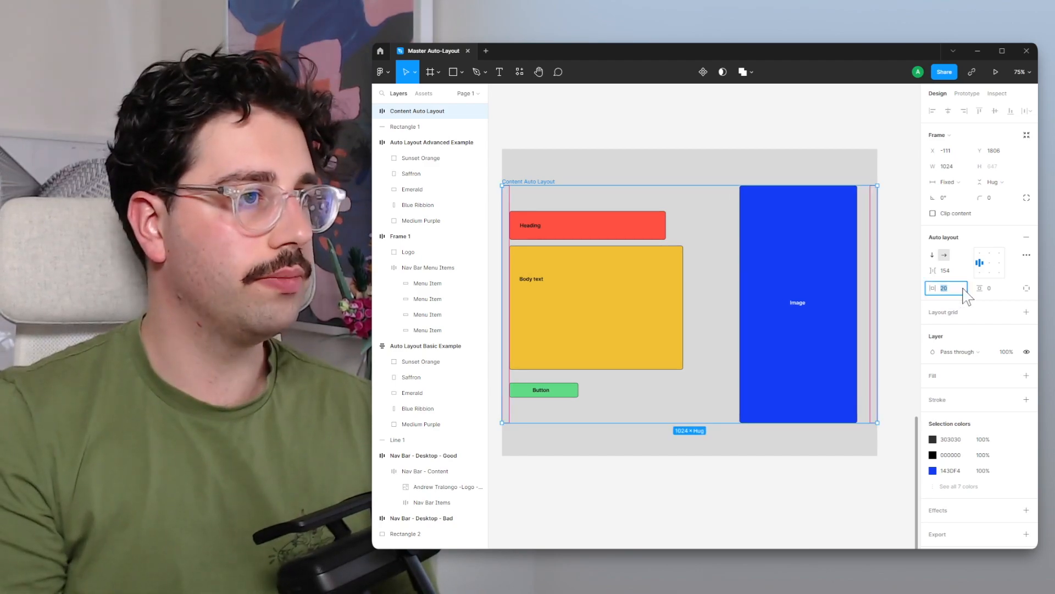
pyautogui.write('24')
pyautogui.press('Return')
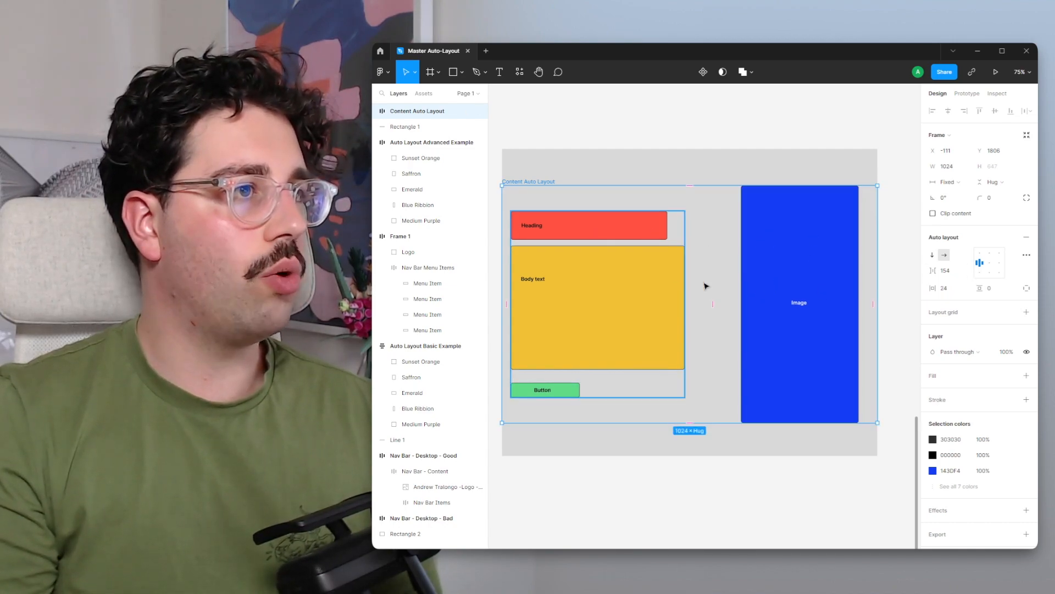
# Step: Change the Content Auto Layout frame's spacing mode from packed to automatic spacing that spreads both columns to the padded sides
pyautogui.click(1027, 255)
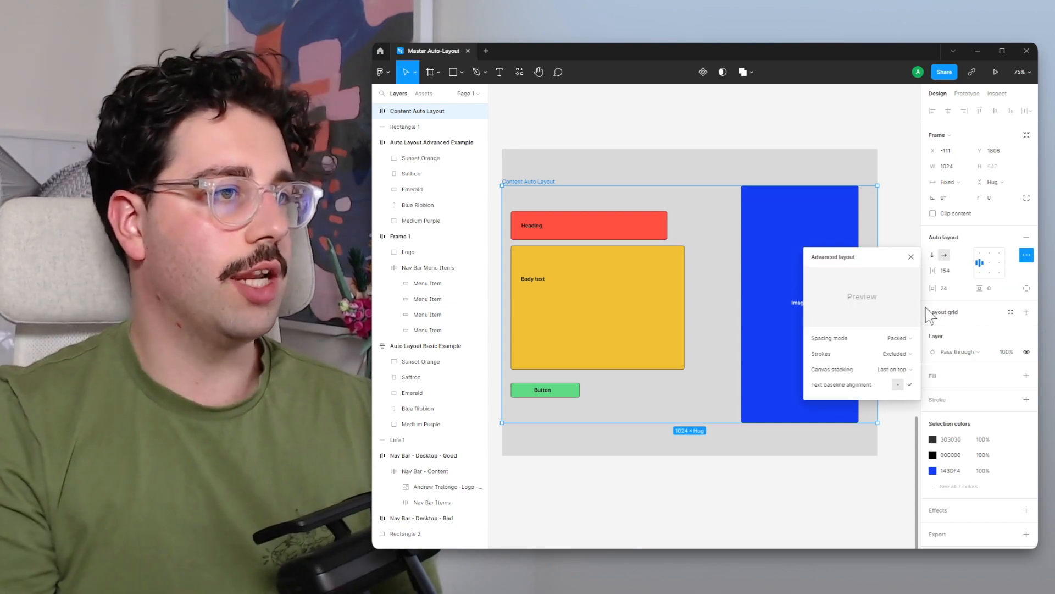
pyautogui.click(897, 339)
pyautogui.click(900, 354)
pyautogui.click(895, 163)
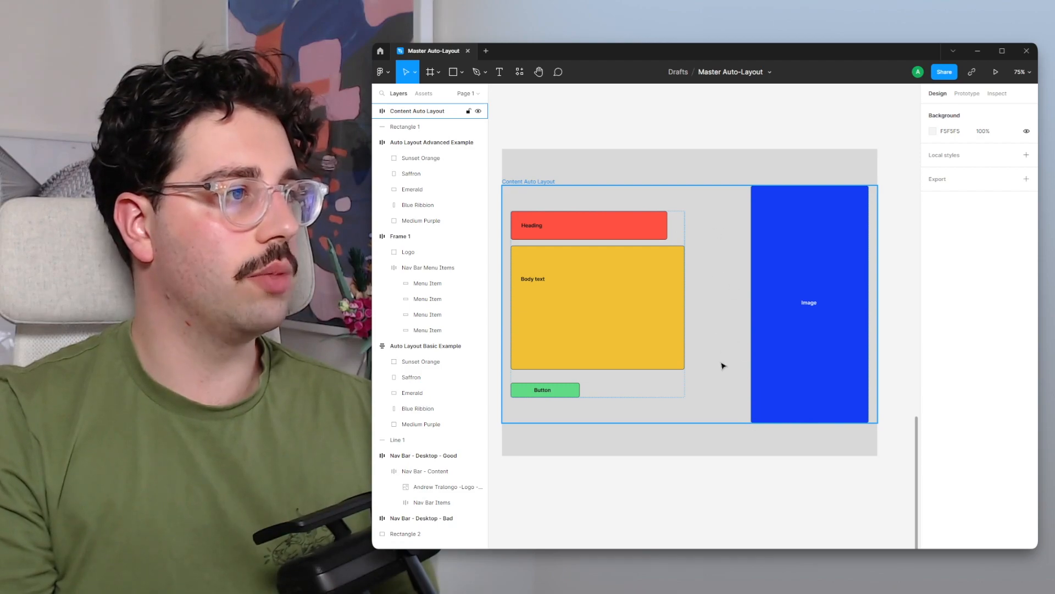
# Step: Set the Content Auto Layout frame's vertical padding to 64
pyautogui.click(737, 352)
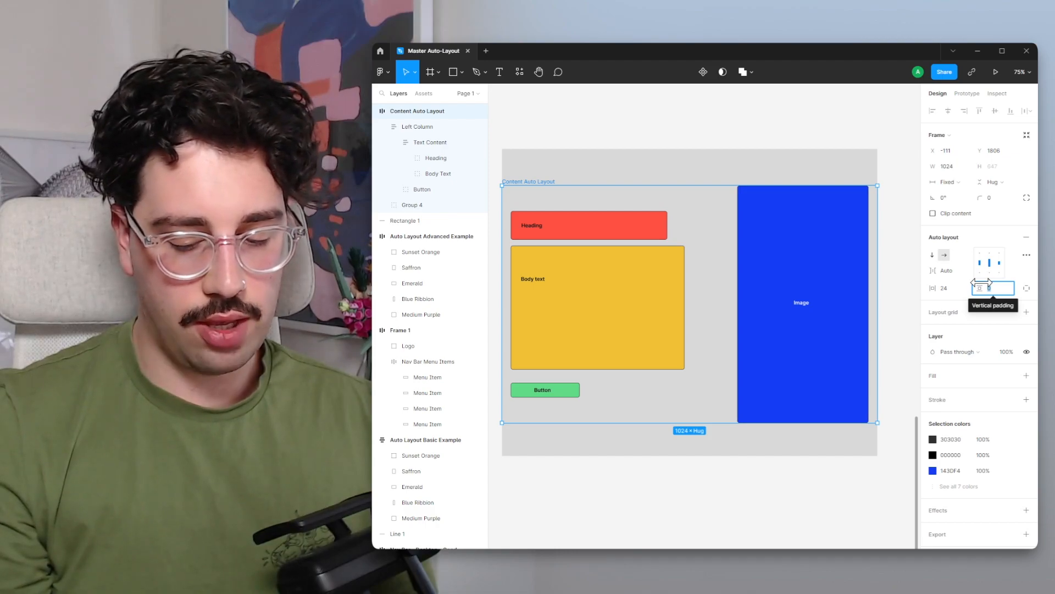
pyautogui.write('64')
pyautogui.press('Return')
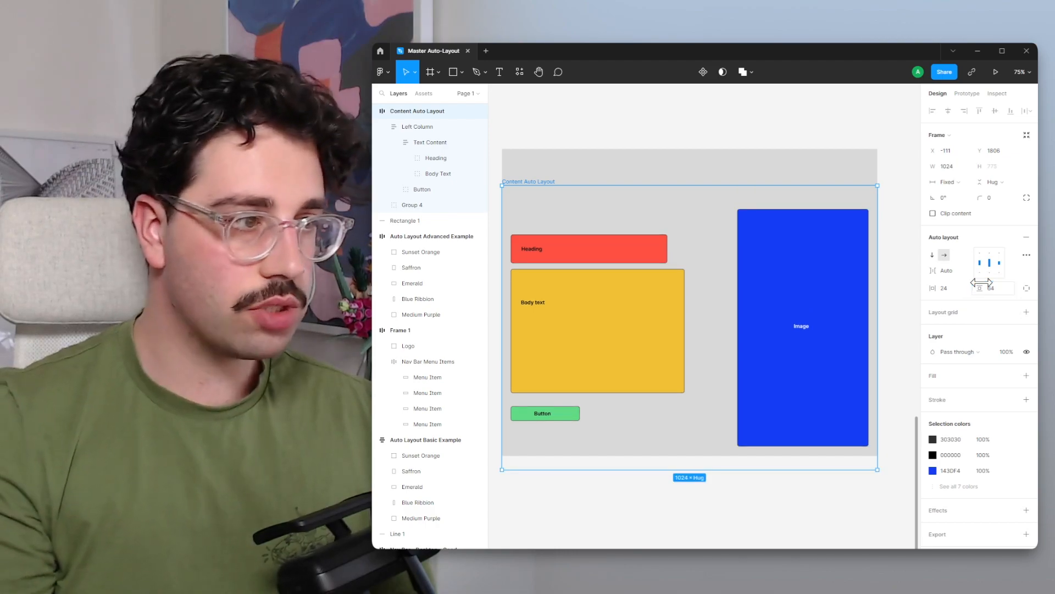
# Step: Delete the grey background rectangle and give the Content Auto Layout frame a white FFFFFF fill
pyautogui.click(586, 169)
pyautogui.press('Delete')
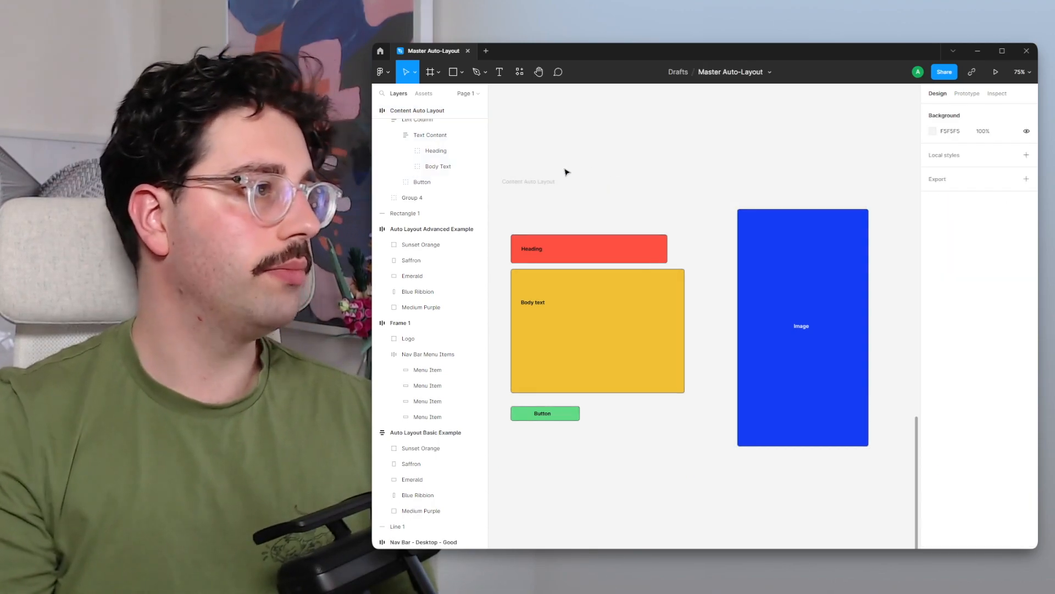
pyautogui.click(534, 180)
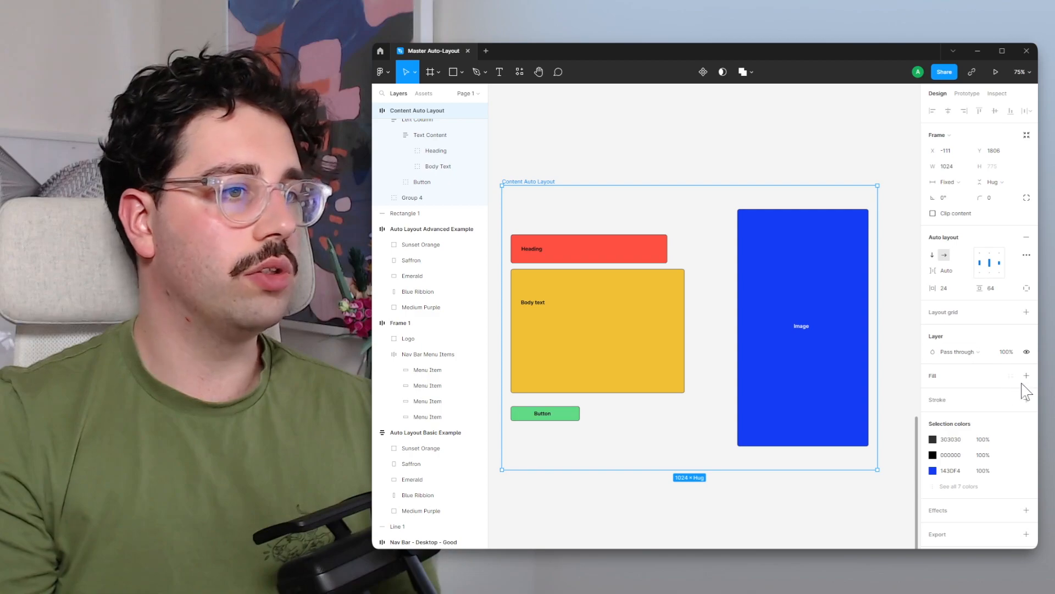
pyautogui.click(1026, 376)
pyautogui.click(553, 166)
# Step: Add the text "This is a super cool heading" on the empty canvas below the Content Auto Layout frame
pyautogui.scroll(-1, 553, 166)
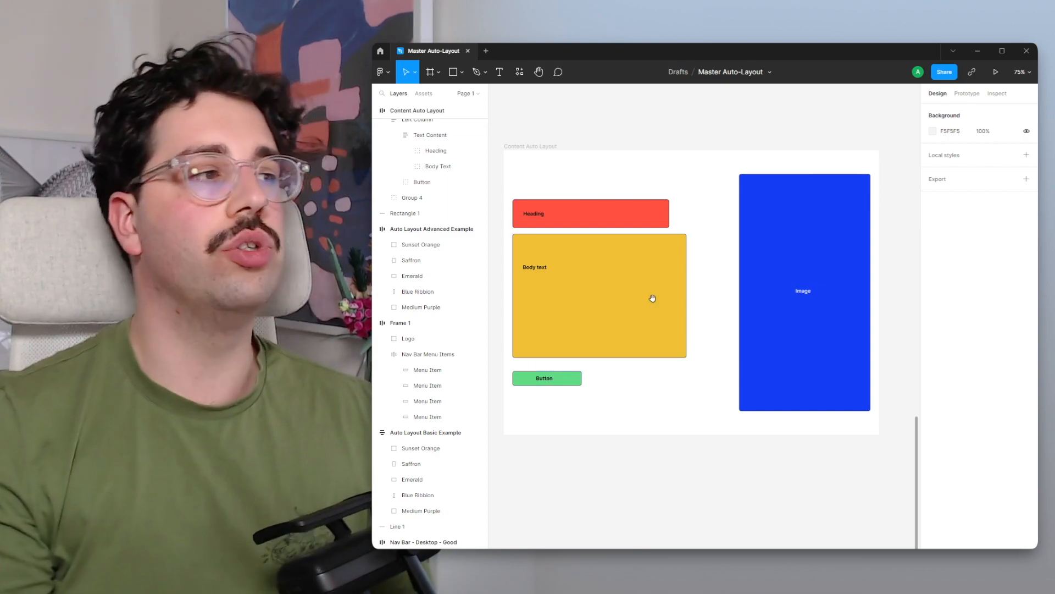
pyautogui.moveTo(709, 469); pyautogui.dragTo(715, 395)
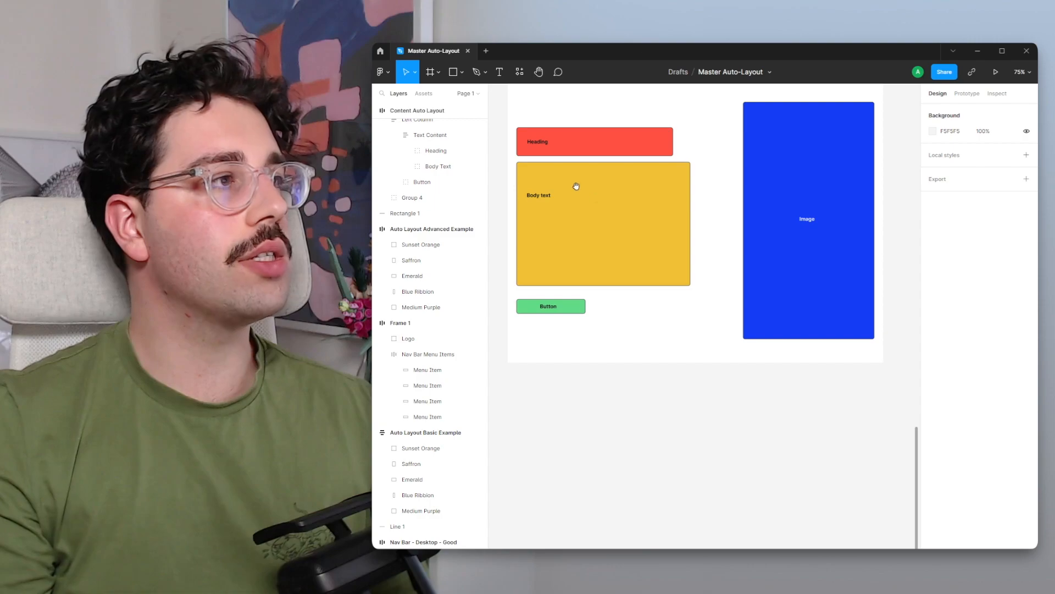
pyautogui.moveTo(606, 411); pyautogui.dragTo(608, 289)
pyautogui.press('t')
pyautogui.click(555, 389)
pyautogui.write('Thi s')
pyautogui.press('Escape')
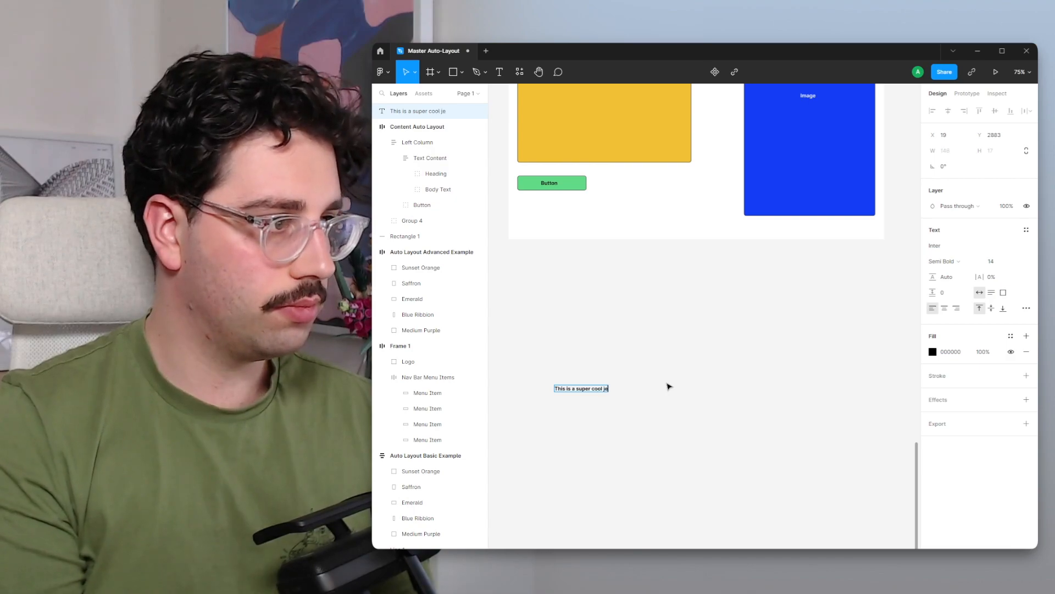
pyautogui.press('Escape')
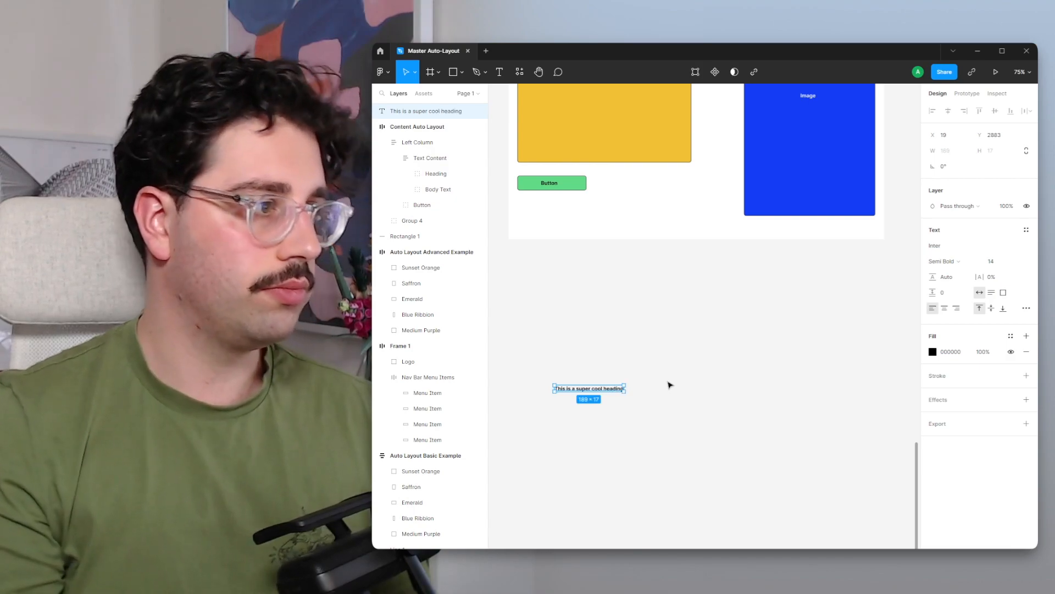
# Step: Set the heading text's font size to 36 and move it up closer to the content frame
pyautogui.click(996, 261)
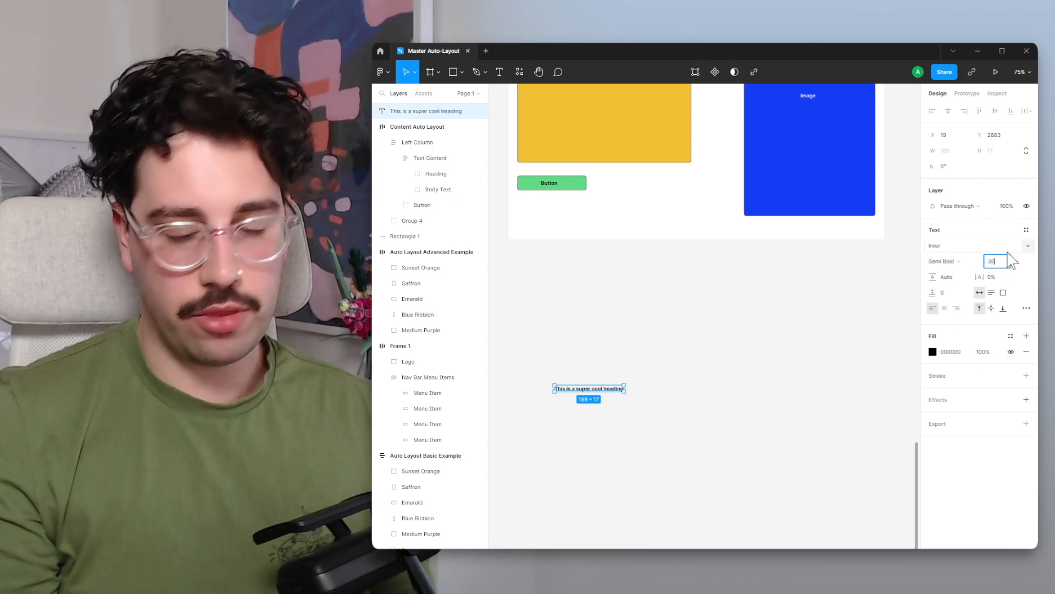
pyautogui.press('Return')
pyautogui.moveTo(654, 391); pyautogui.dragTo(620, 345)
pyautogui.click(631, 462)
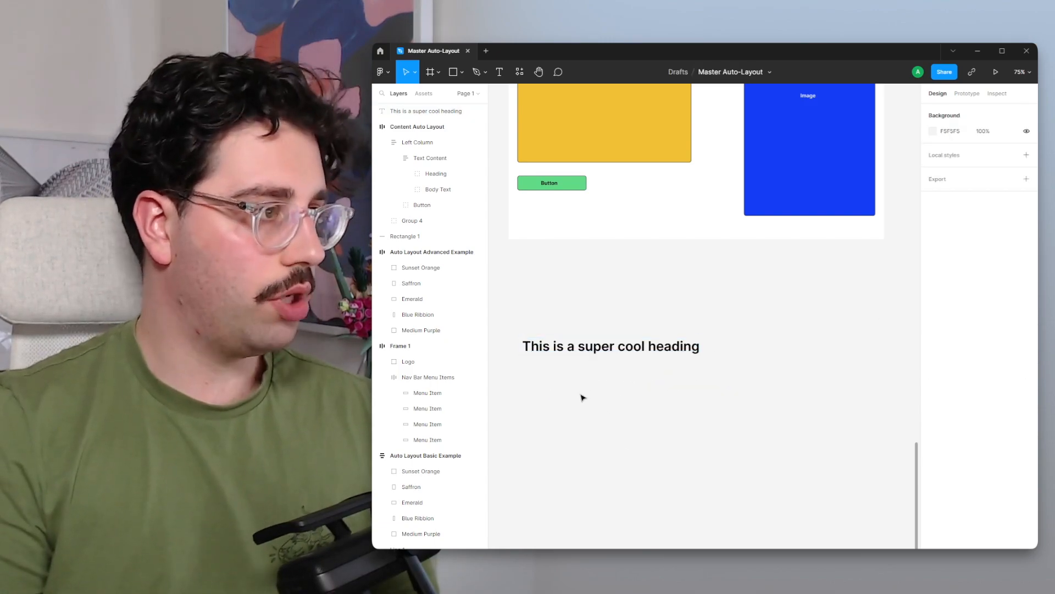
# Step: Switch to the web browser and search for loremipsum.io in a new tab
pyautogui.press('t')
pyautogui.click(524, 372)
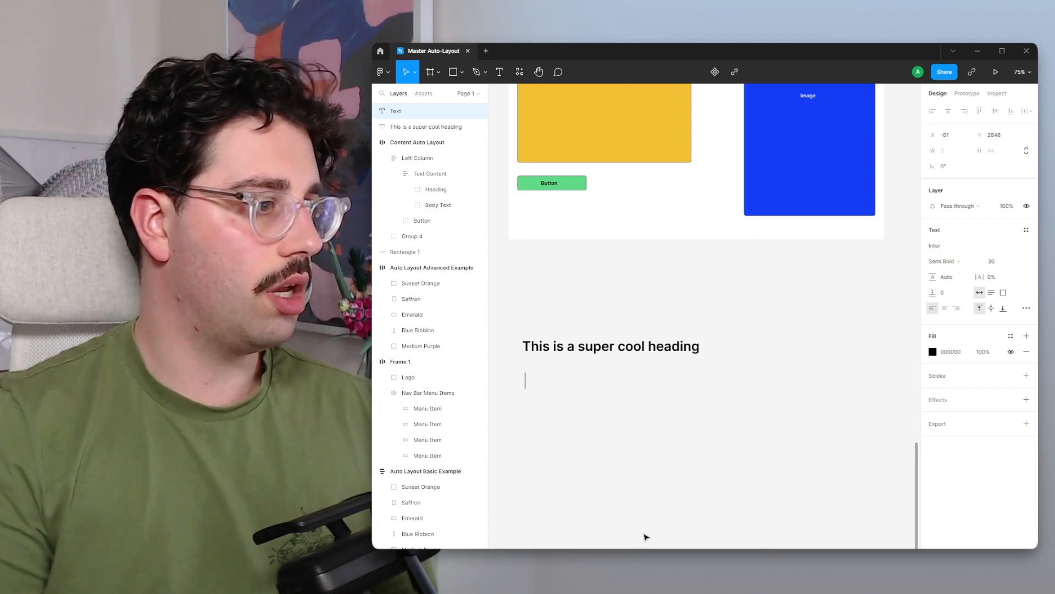
pyautogui.click(728, 561)
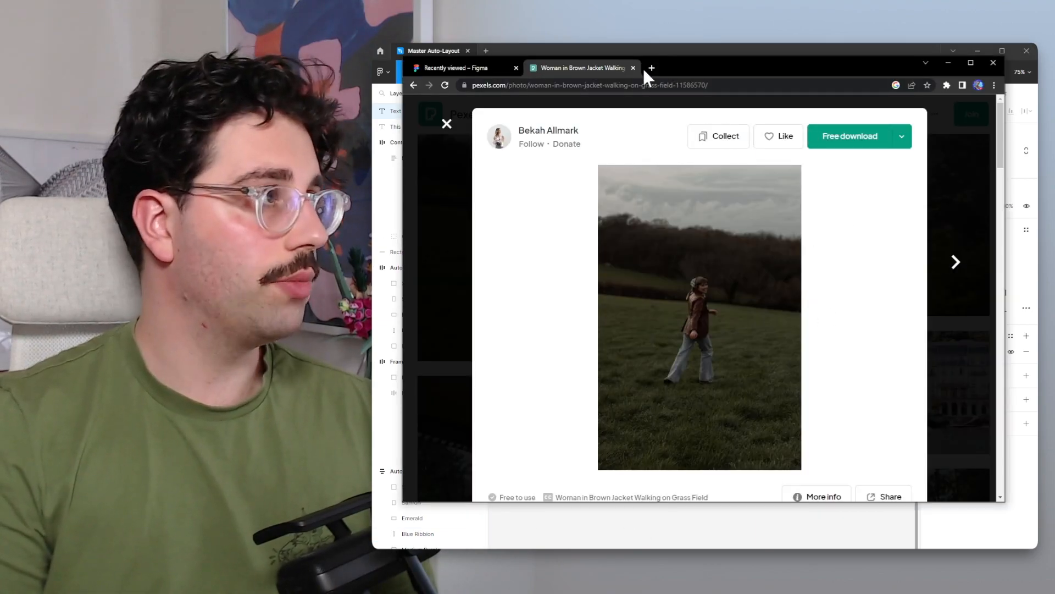
pyautogui.click(652, 67)
pyautogui.write('lore')
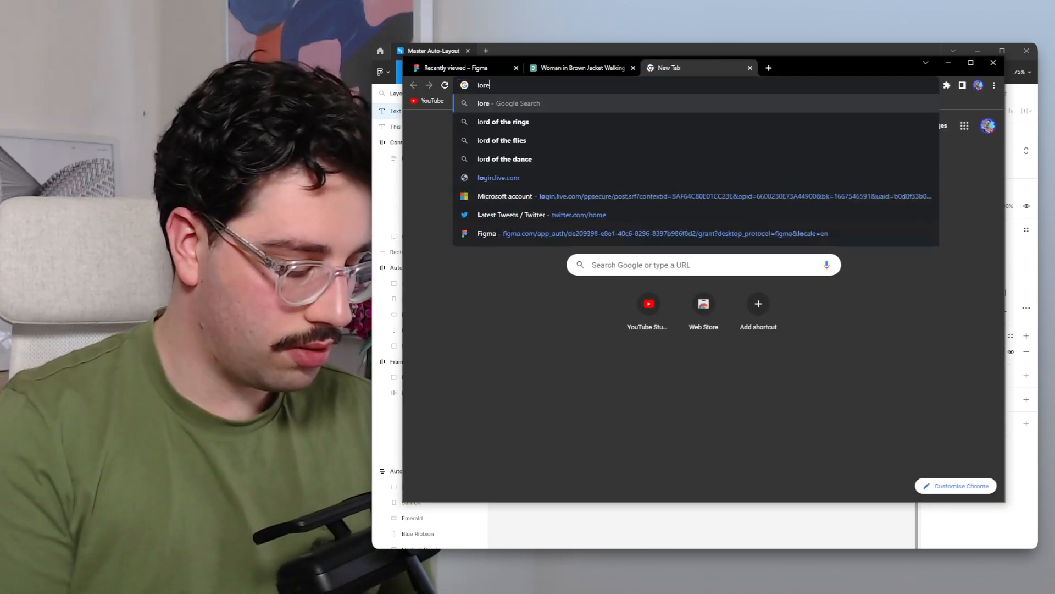
pyautogui.write('mip')
pyautogui.press('Down')
pyautogui.press('Down')
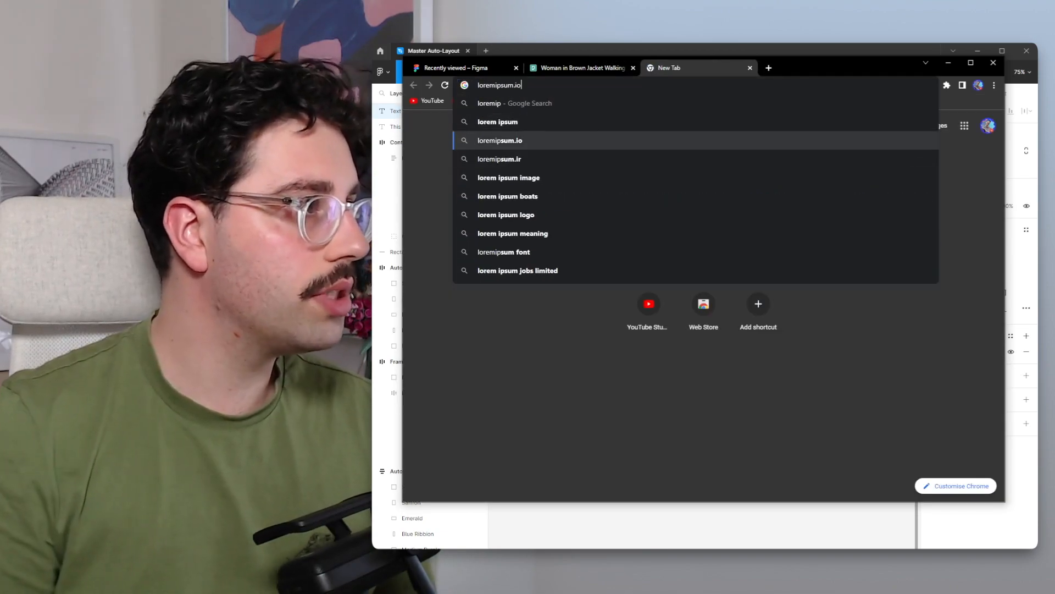
pyautogui.press('Return')
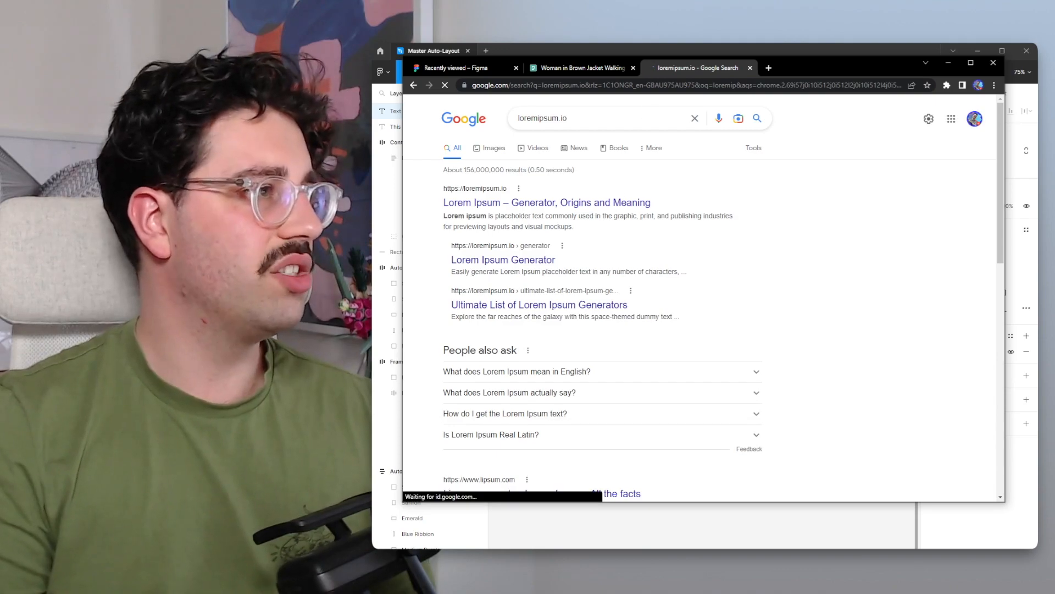
# Step: Open the Lorem Ipsum generator site and copy its placeholder paragraph
pyautogui.click(575, 207)
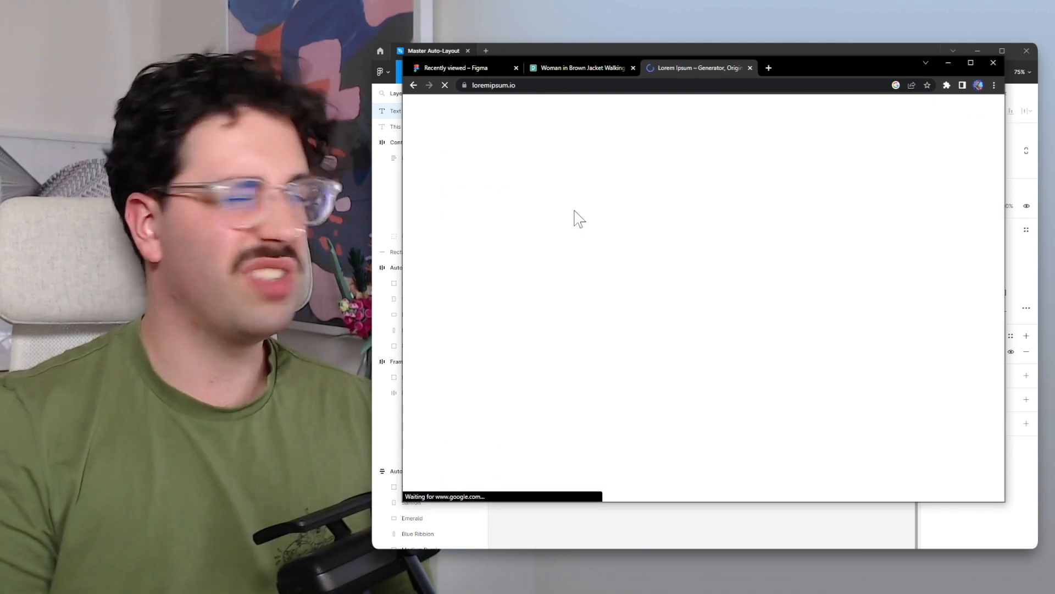
pyautogui.scroll(-1, 671, 129)
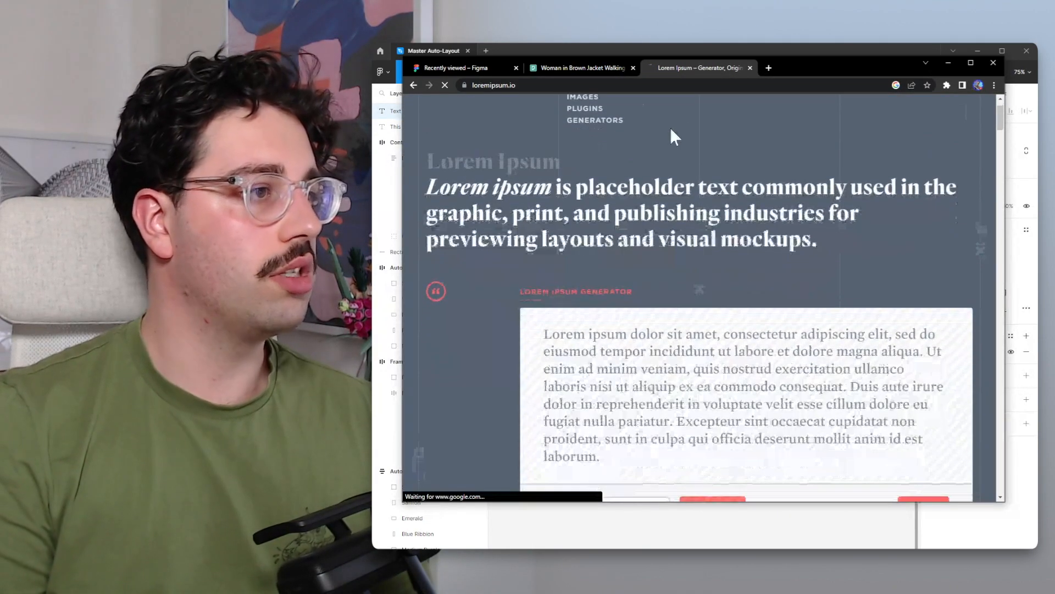
pyautogui.scroll(-3, 671, 129)
pyautogui.click(923, 363)
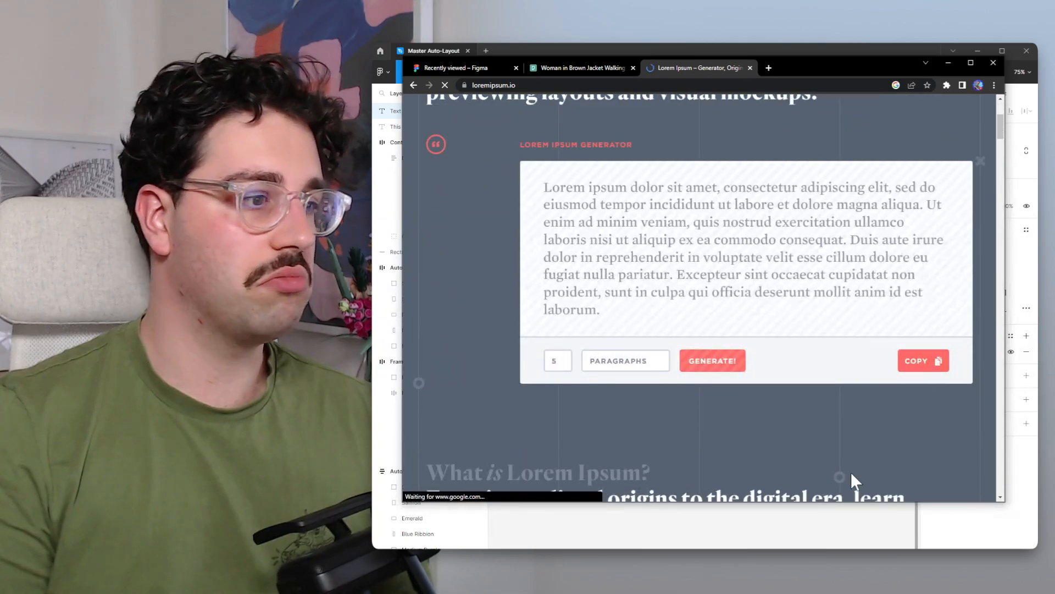
# Step: Return to the Figma file and paste the lorem ipsum paragraph as a new text layer below the heading
pyautogui.click(852, 538)
pyautogui.press('t')
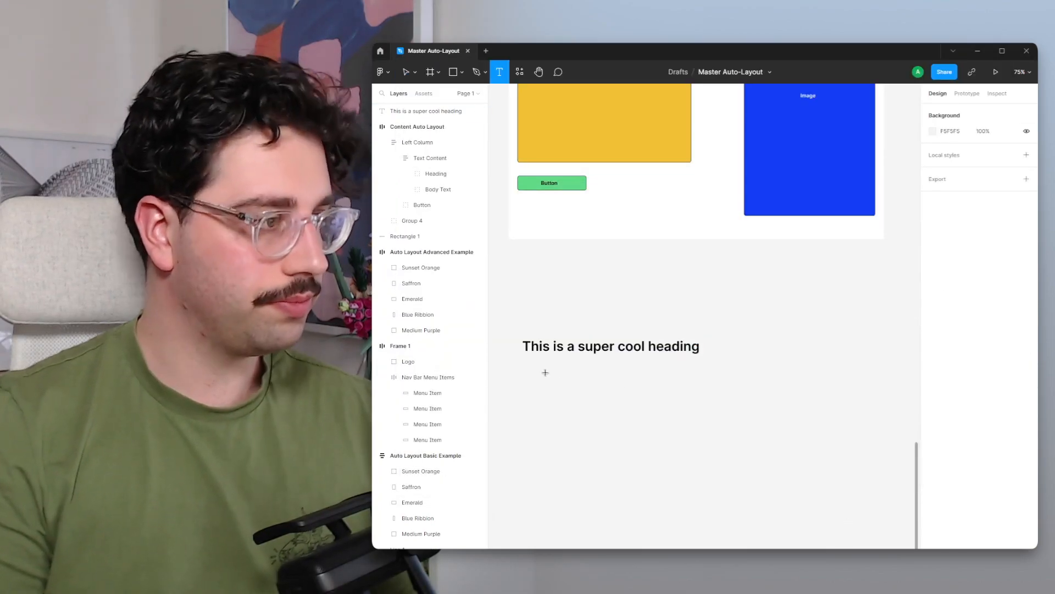
pyautogui.click(580, 382)
pyautogui.hotkey('ctrl', 'v')
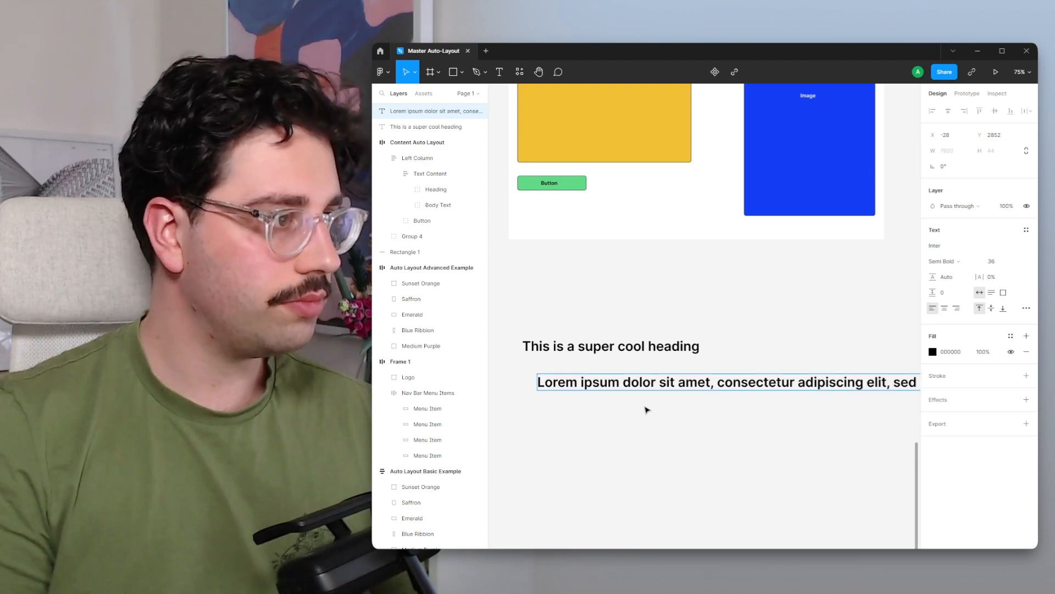
pyautogui.press('Escape')
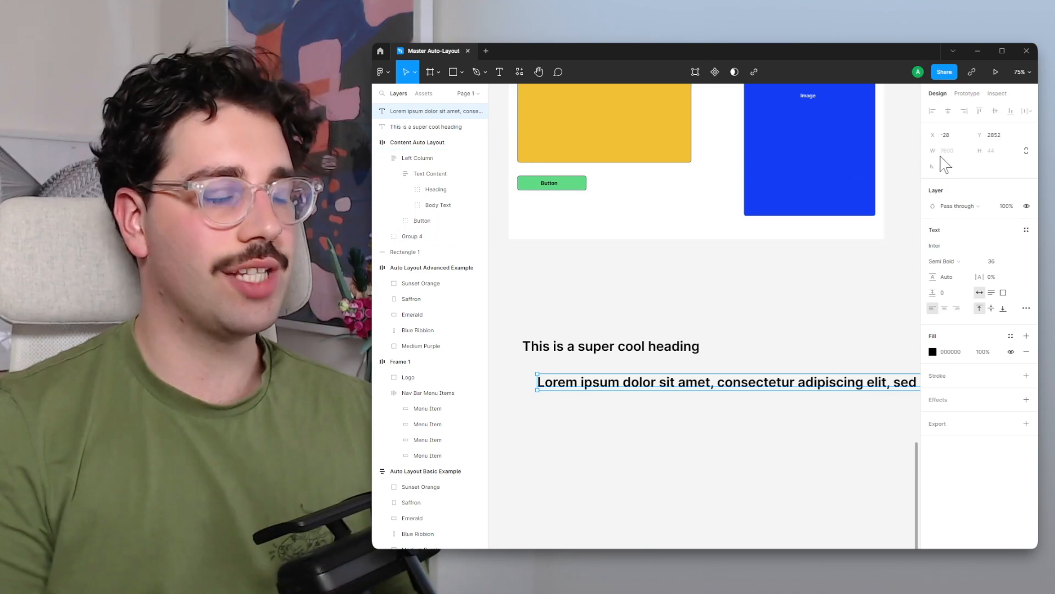
# Step: Set the lorem ipsum text to auto height with a width of 500
pyautogui.click(992, 293)
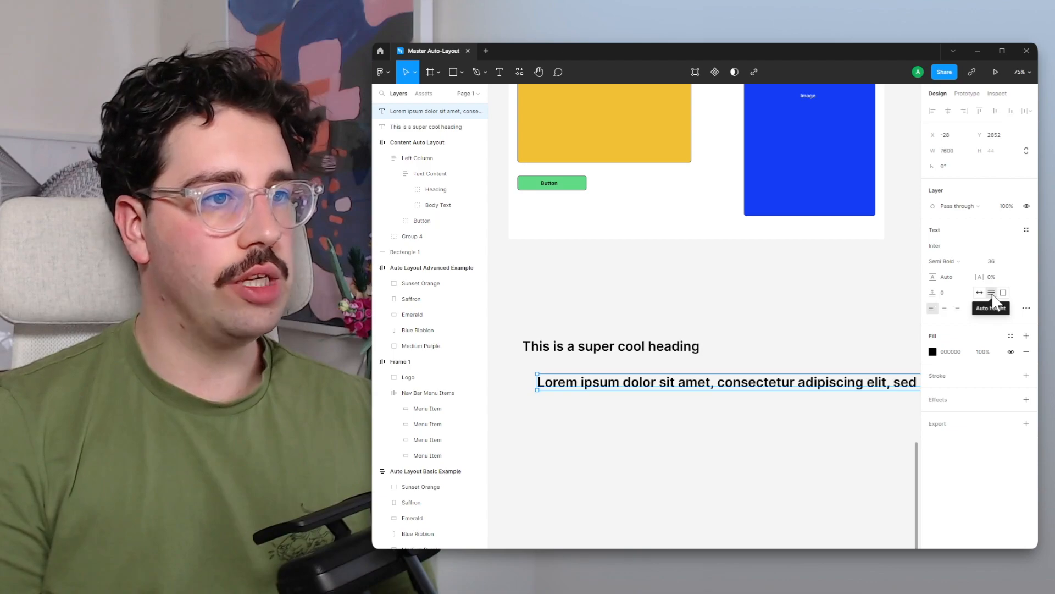
pyautogui.click(953, 156)
pyautogui.write('500')
pyautogui.press('Return')
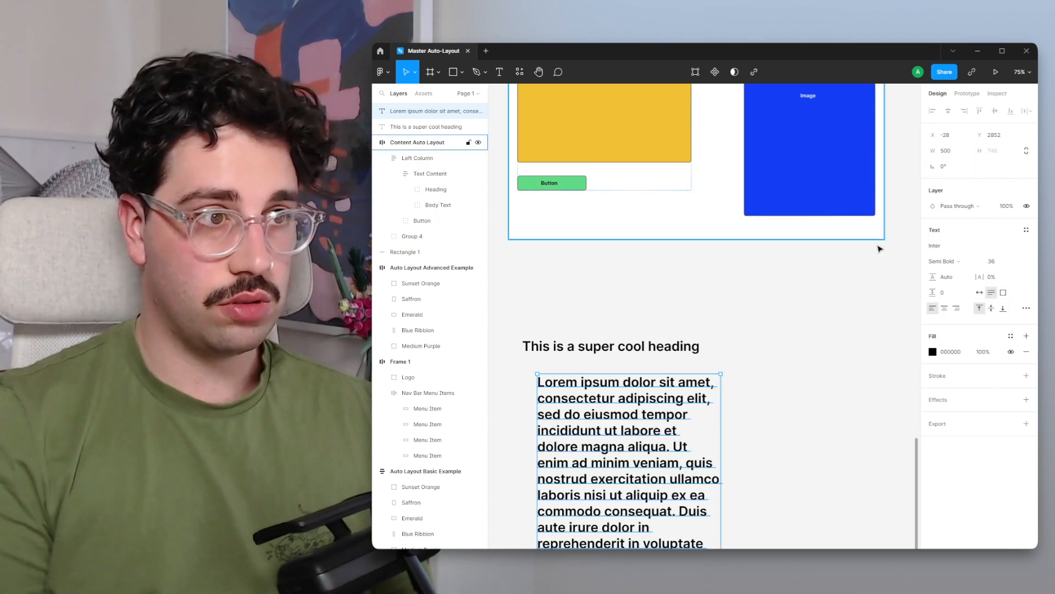
# Step: Set the lorem ipsum text's font size to 16 and its weight to Regular
pyautogui.click(1008, 265)
pyautogui.write('16')
pyautogui.press('Return')
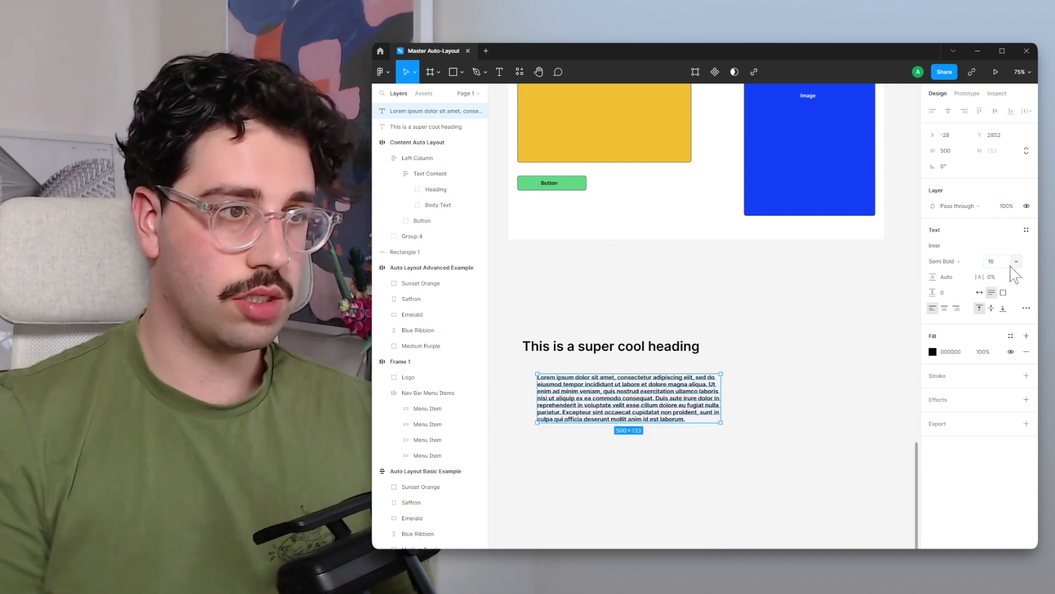
pyautogui.click(974, 262)
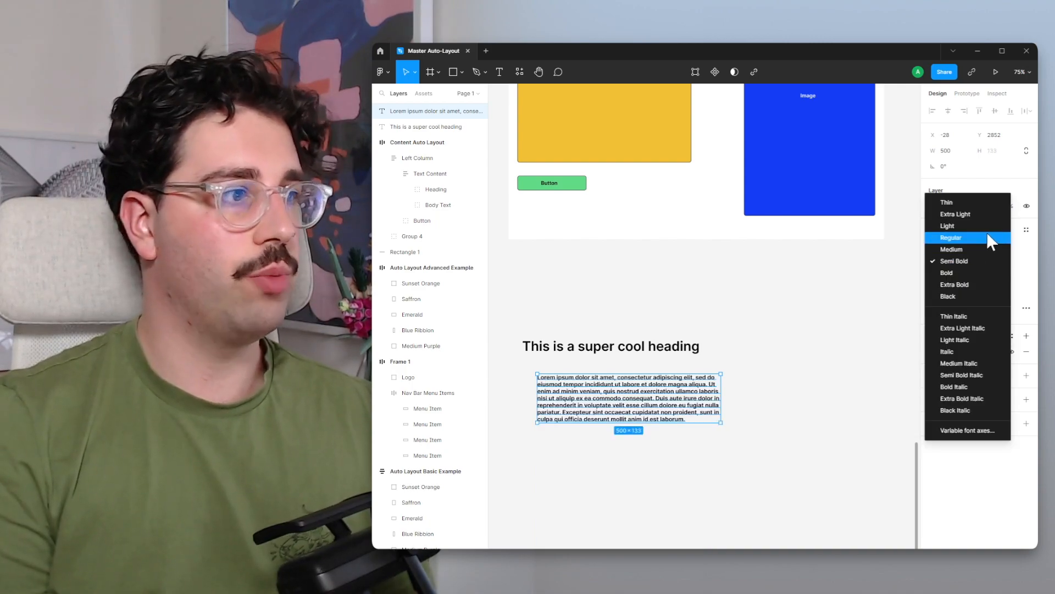
pyautogui.click(985, 236)
# Step: Set the lorem ipsum text's line height to 150% and move it directly beneath the heading
pyautogui.click(962, 281)
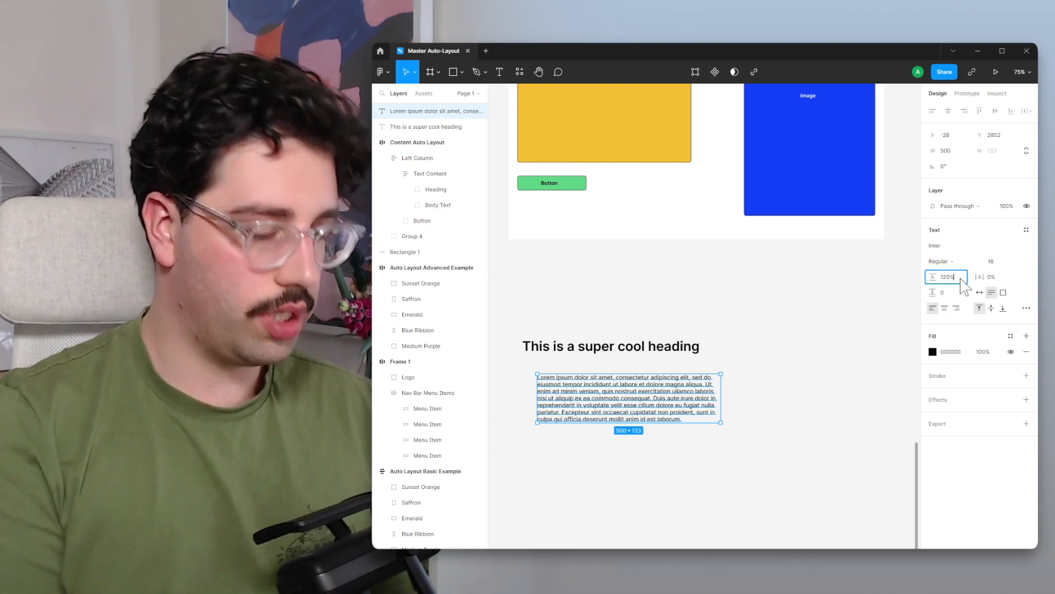
pyautogui.press('Return')
pyautogui.click(962, 279)
pyautogui.write('140')
pyautogui.press('Return')
pyautogui.hotkey('shift', 'Up')
pyautogui.moveTo(652, 397); pyautogui.dragTo(635, 384)
# Step: Combine the heading and the lorem ipsum text into a vertical auto layout frame
pyautogui.moveTo(749, 294); pyautogui.dragTo(748, 420)
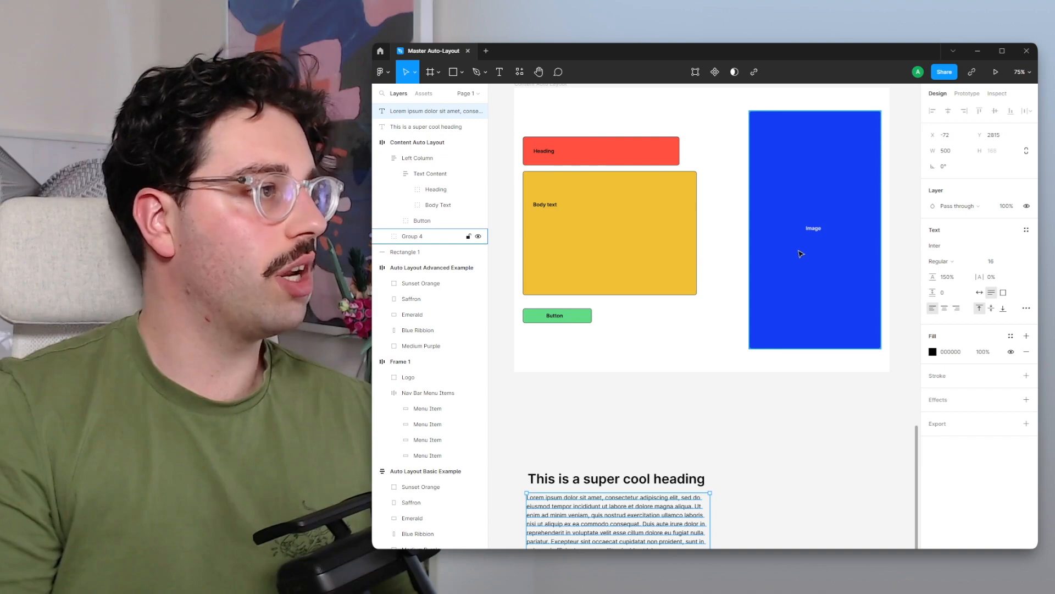
pyautogui.click(735, 221)
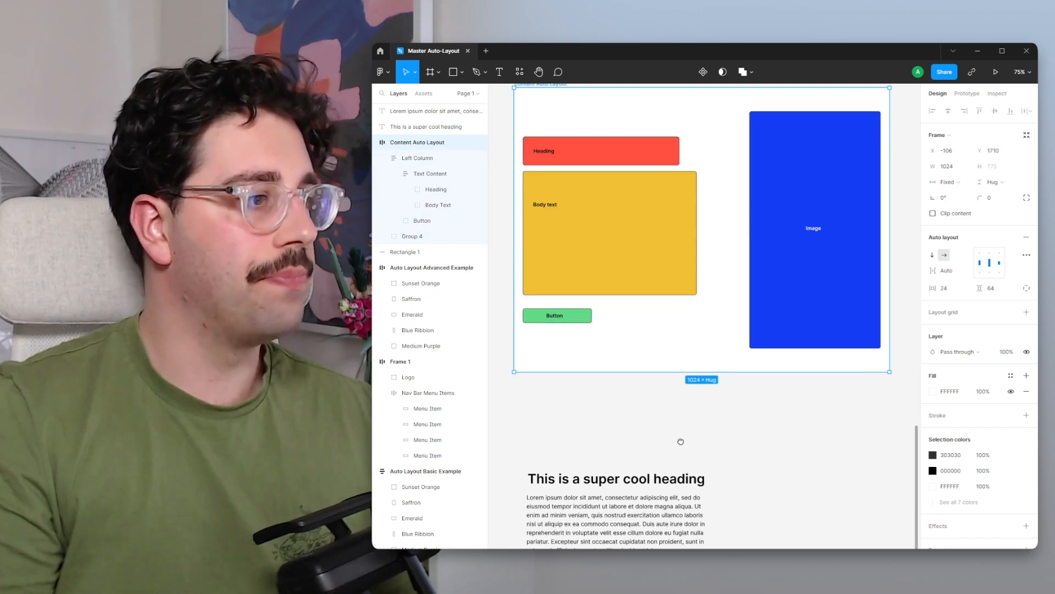
pyautogui.scroll(-3, 675, 455)
pyautogui.click(660, 365)
pyautogui.keyDown('shift'); pyautogui.click(667, 423); pyautogui.keyUp('shift')
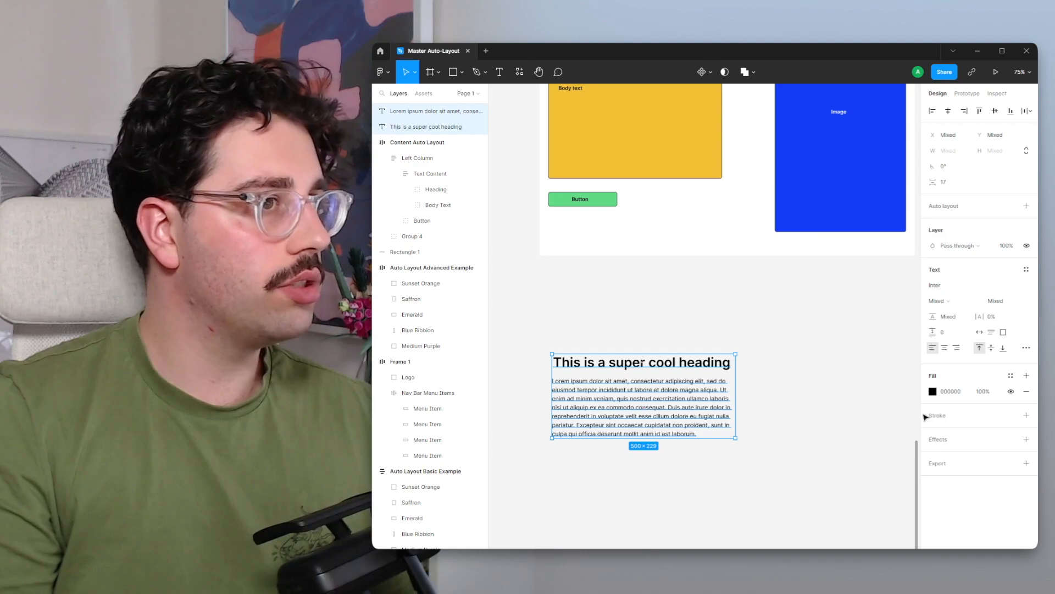
pyautogui.click(1026, 206)
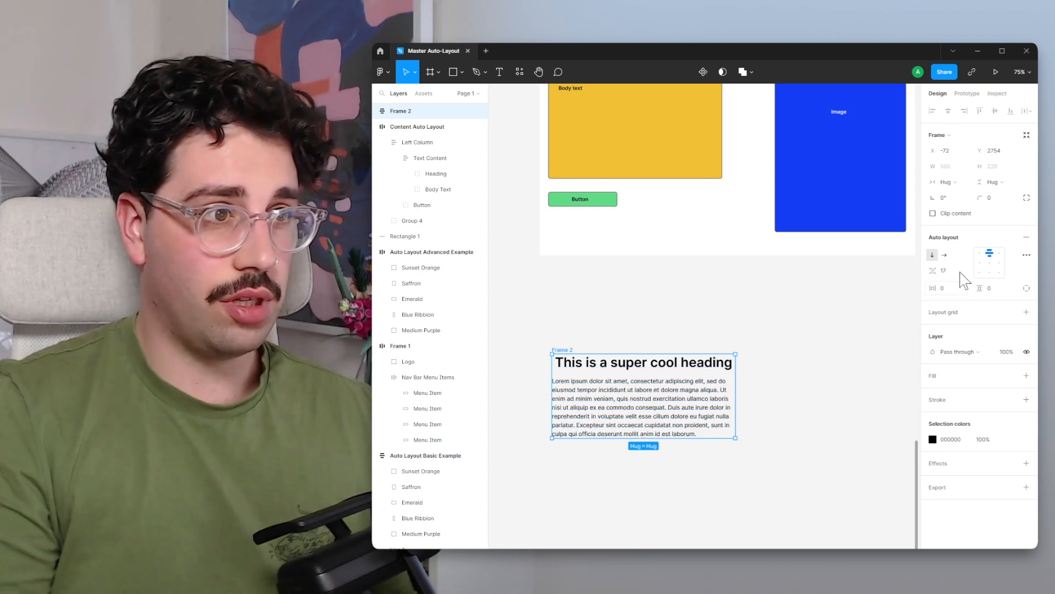
# Step: Align the heading and body text frame's contents to the top left and set the item spacing to 16
pyautogui.click(978, 257)
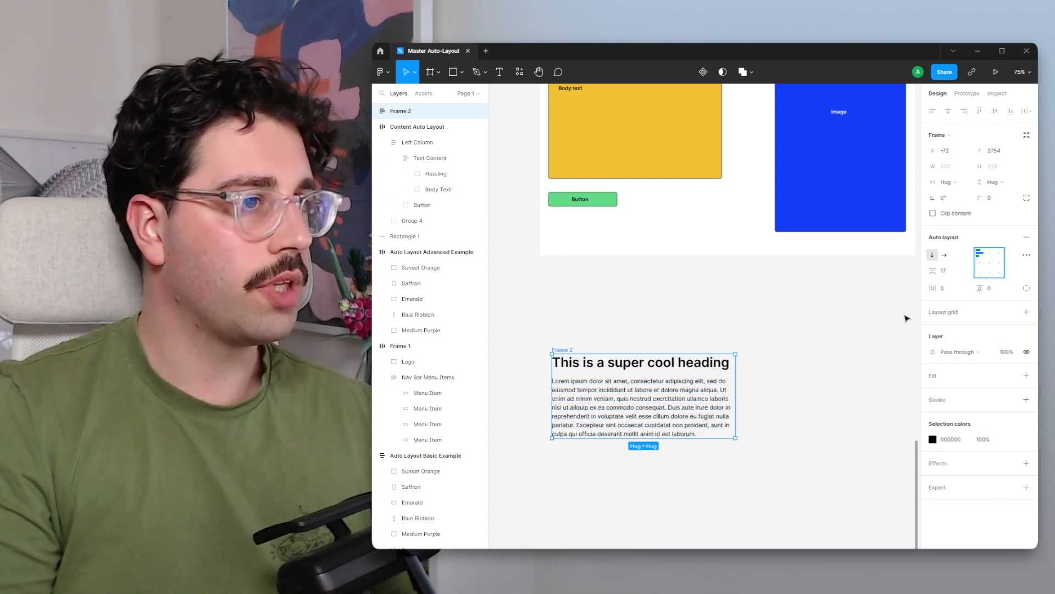
pyautogui.click(946, 272)
pyautogui.write('16')
pyautogui.press('Return')
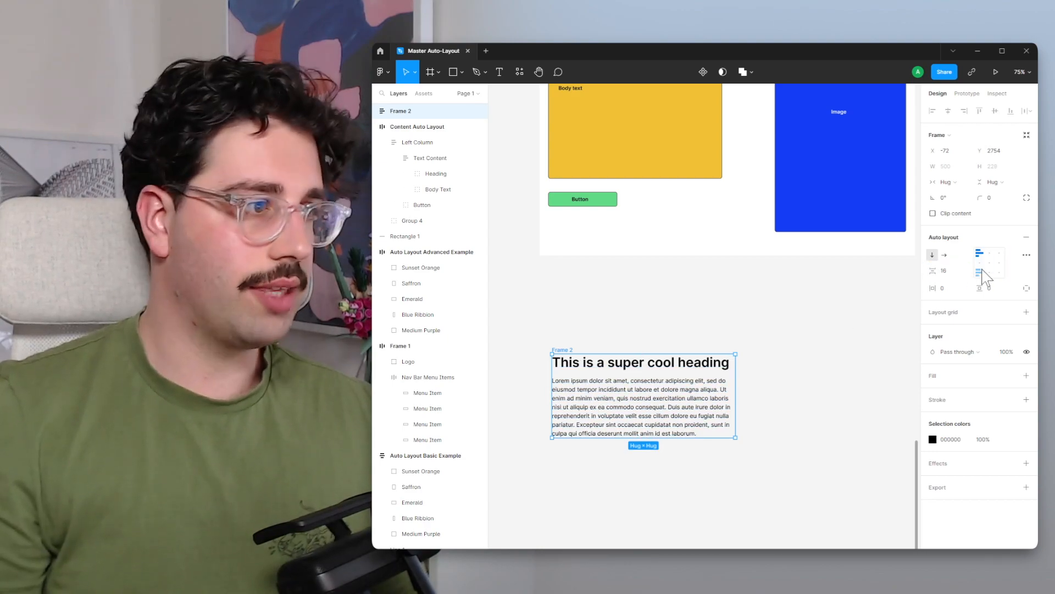
# Step: Rename the frame holding the heading and lorem ipsum text as Text Content
pyautogui.click(375, 111)
pyautogui.doubleClick(401, 112)
pyautogui.write('Text')
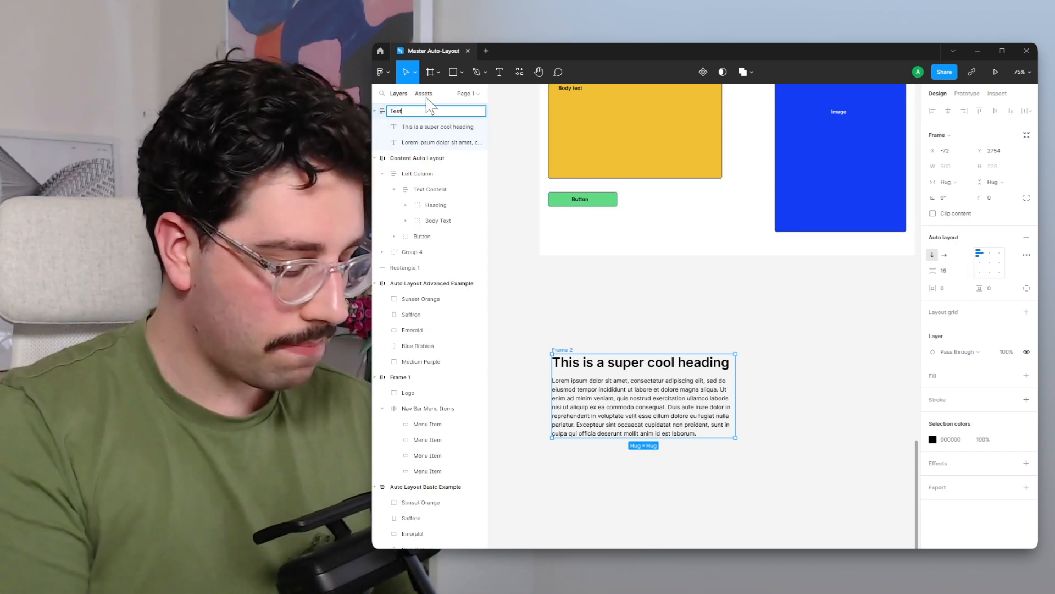
pyautogui.press('BackSpace')
pyautogui.press('BackSpace')
pyautogui.write('xt Content')
pyautogui.press('Return')
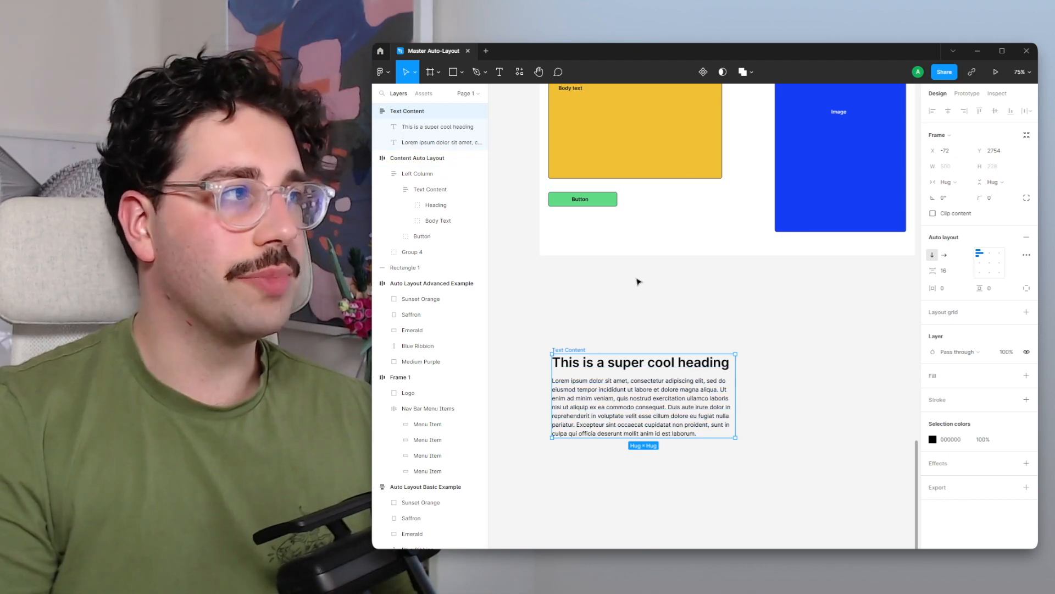
# Step: Rename the two text layers inside the Text Content frame as Heading and Body Text
pyautogui.doubleClick(440, 126)
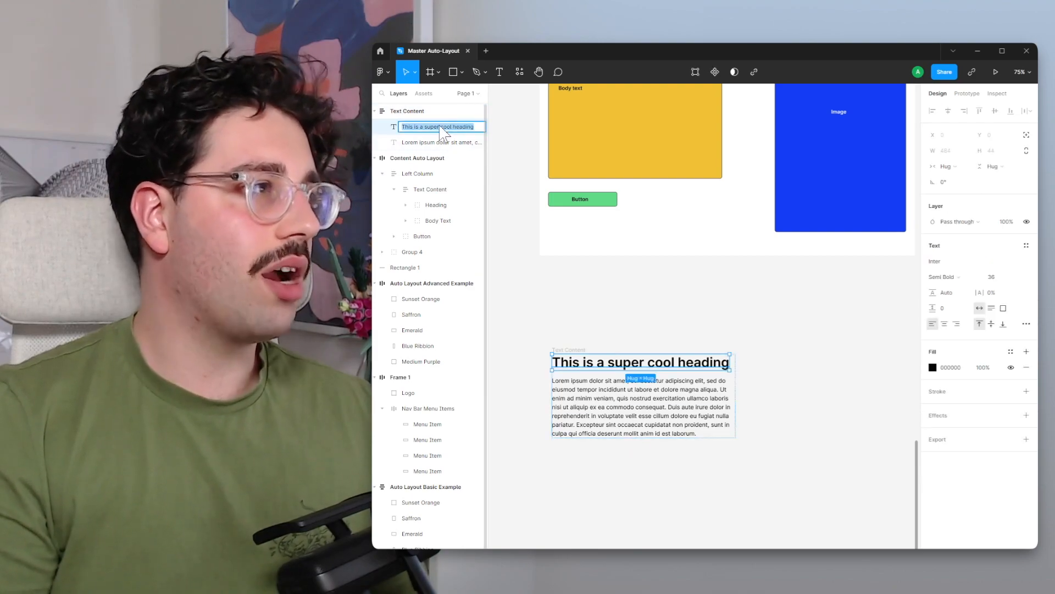
pyautogui.write('Heading')
pyautogui.press('Tab')
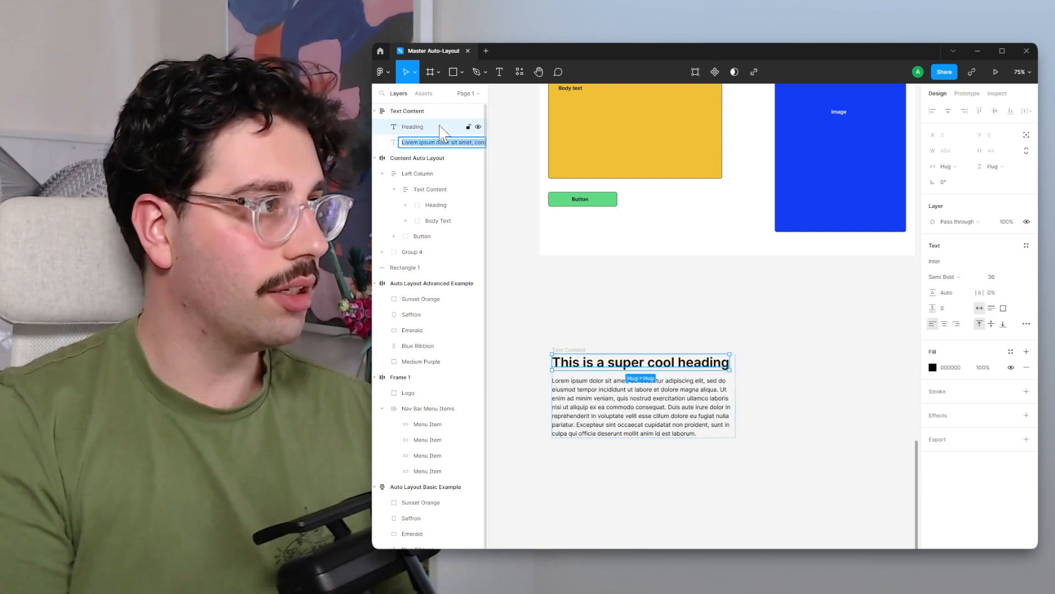
pyautogui.write('Body ')
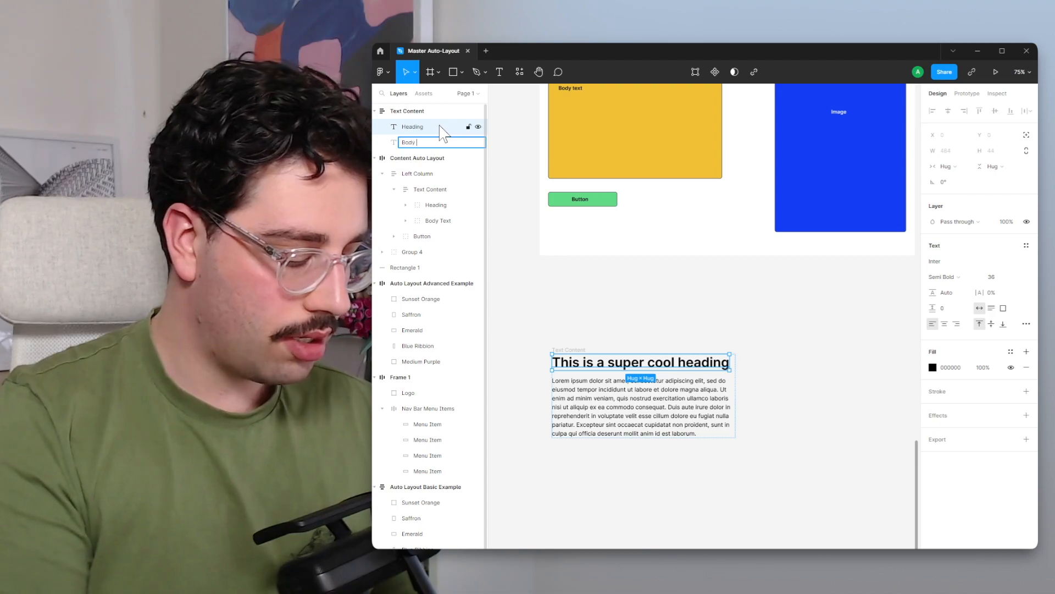
pyautogui.write('Text')
pyautogui.press('Return')
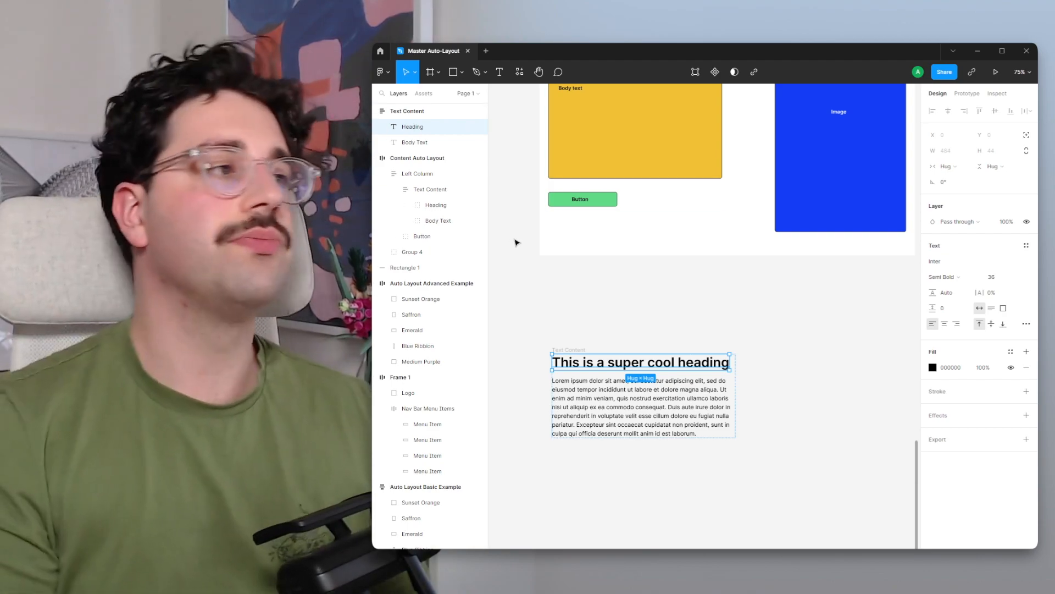
pyautogui.click(610, 328)
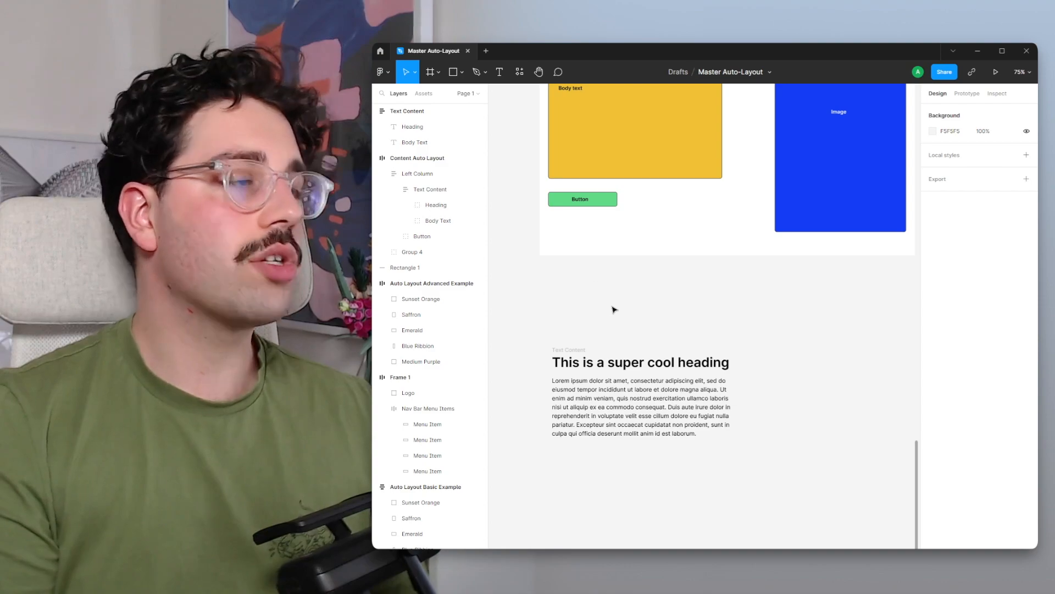
# Step: Copy the purple Enquire Today! button from the navigation bar with the icon button
pyautogui.scroll(7, 726, 295)
pyautogui.hscroll(2, 726, 295)
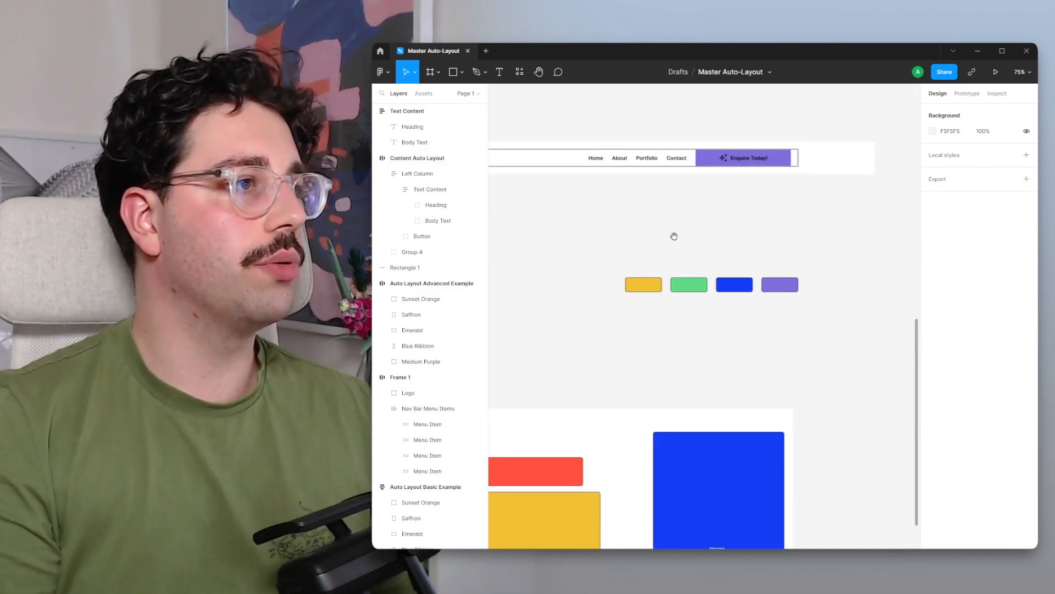
pyautogui.scroll(2, 667, 283)
pyautogui.click(787, 228)
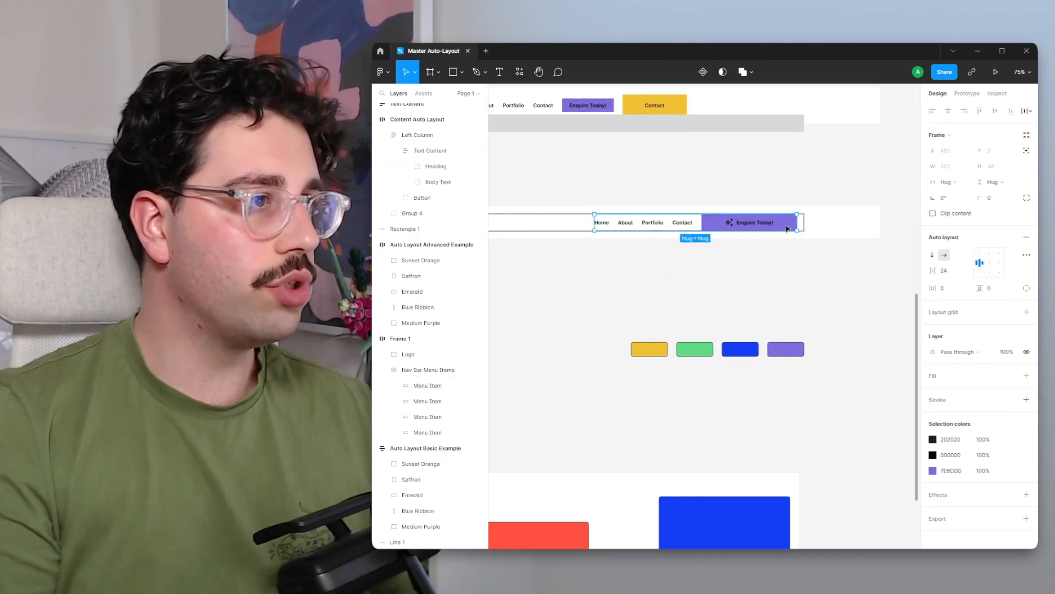
pyautogui.click(789, 224)
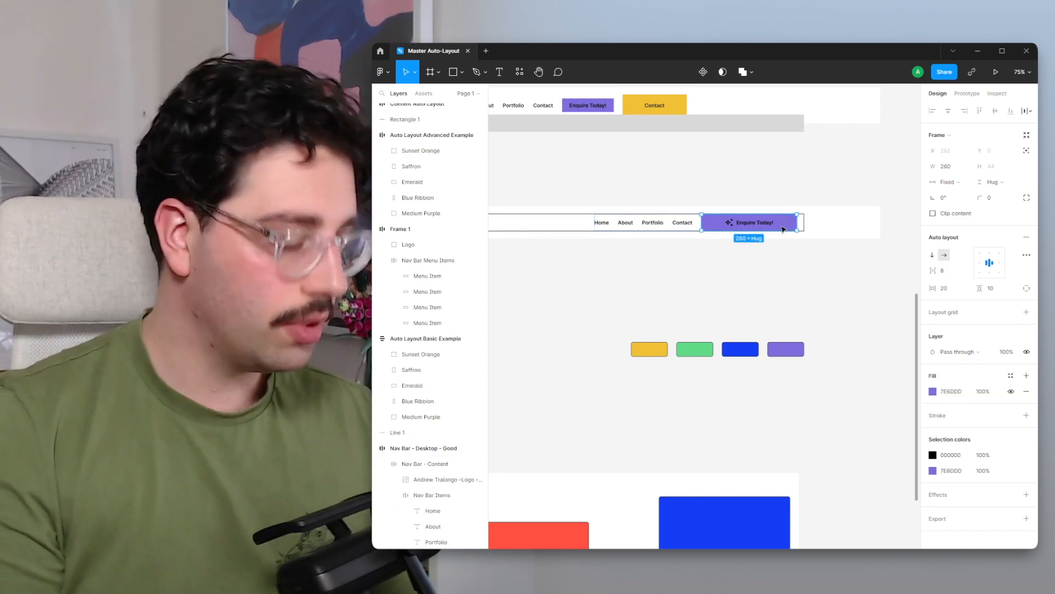
# Step: Paste the Enquire Today! button and place it below the body text, lined up with the text's left edge
pyautogui.click(752, 295)
pyautogui.scroll(-3, 742, 247)
pyautogui.hscroll(-2, 742, 247)
pyautogui.scroll(-8, 740, 223)
pyautogui.hscroll(-2, 740, 224)
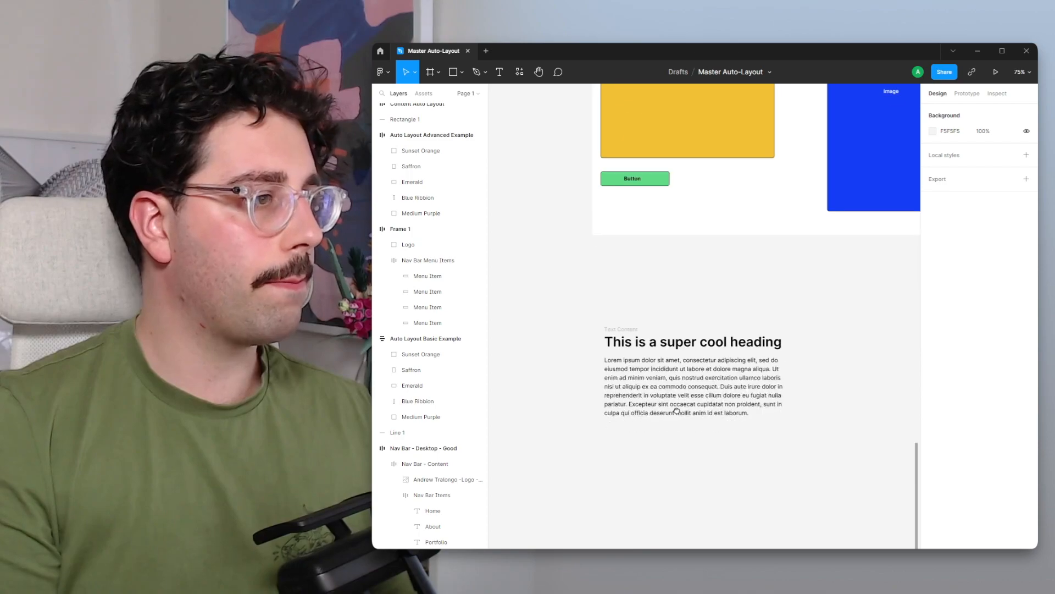
pyautogui.hotkey('ctrl', 'v')
pyautogui.moveTo(748, 354); pyautogui.dragTo(691, 381)
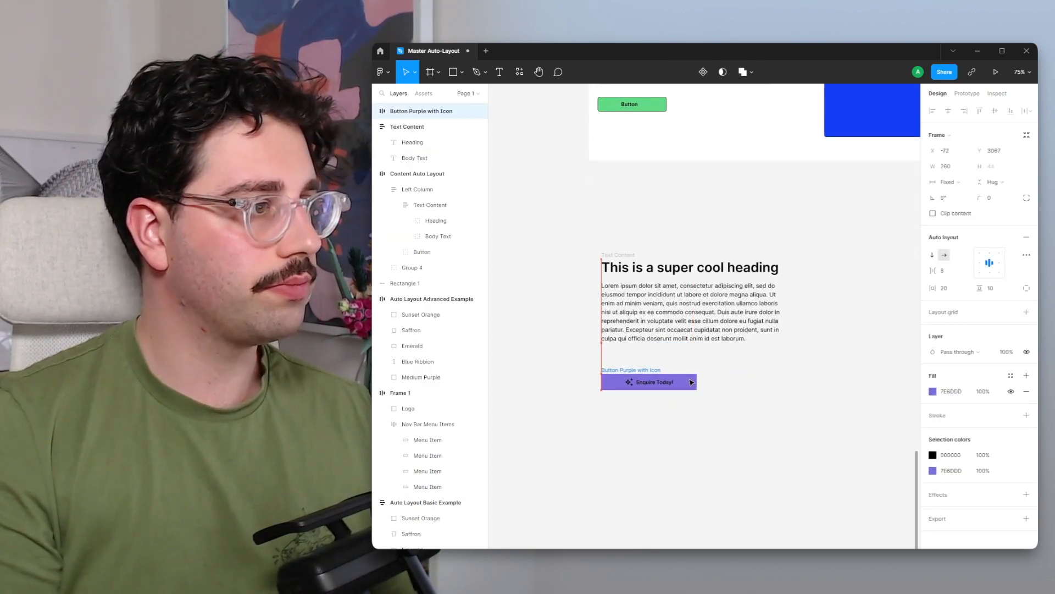
# Step: Copy the layer name of the left column frame in the coloured shape example
pyautogui.scroll(4, 848, 290)
pyautogui.hscroll(2, 848, 290)
pyautogui.click(691, 243)
pyautogui.click(686, 243)
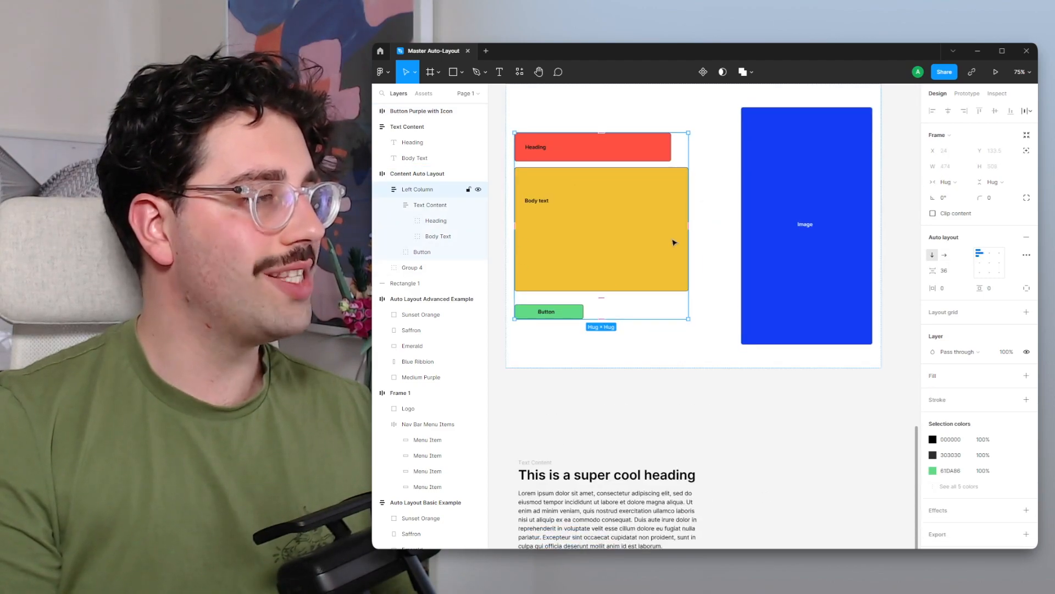
pyautogui.doubleClick(418, 191)
# Step: Group the Text Content frame with the Enquire Today! button and turn the group into a vertical auto layout frame
pyautogui.click(598, 422)
pyautogui.moveTo(553, 413); pyautogui.dragTo(801, 503)
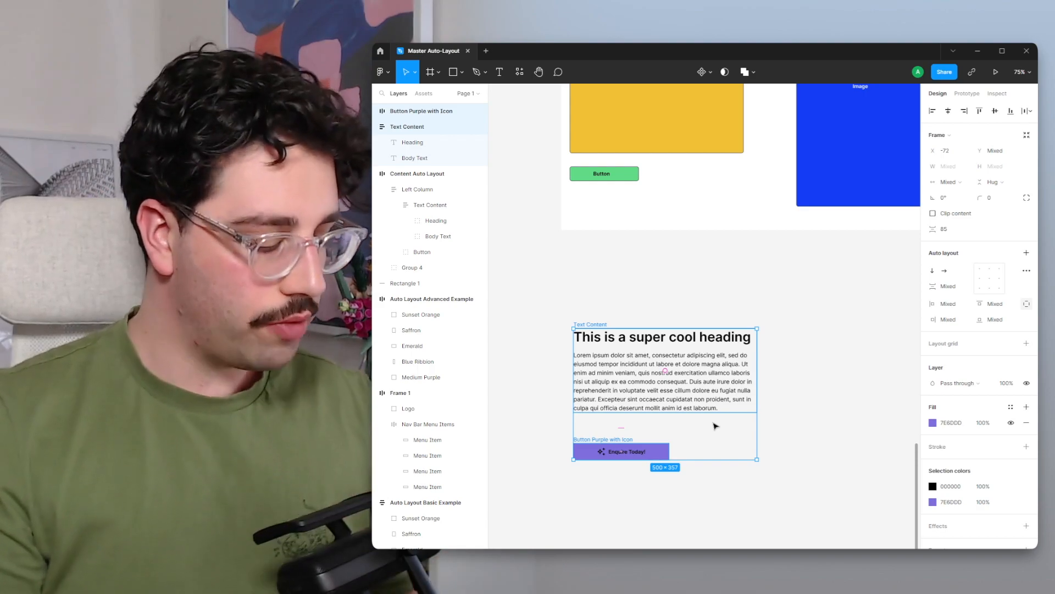
pyautogui.hotkey('ctrl', 'g')
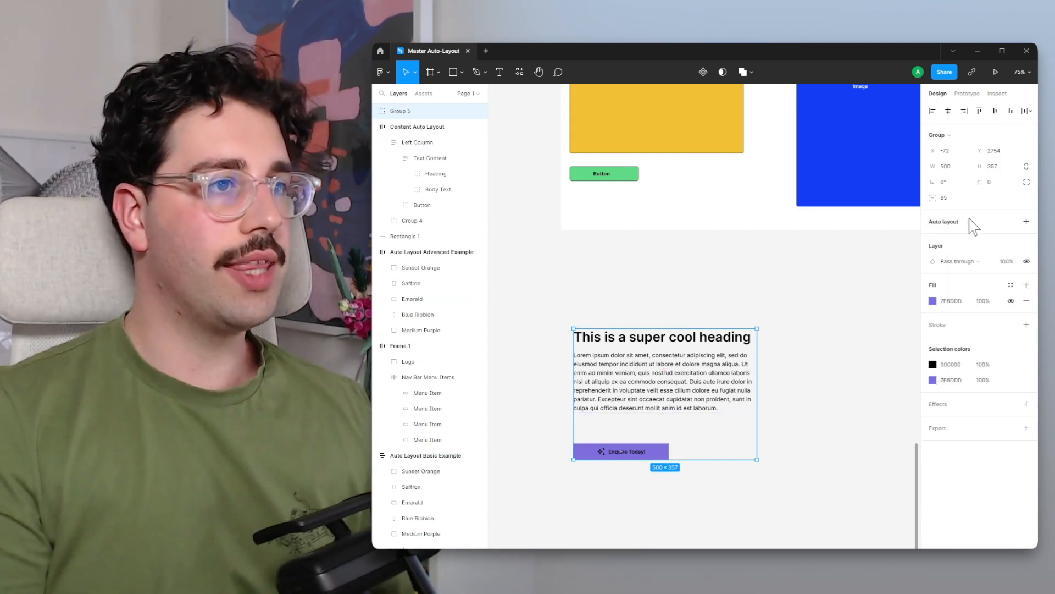
pyautogui.hotkey('shift', 'a')
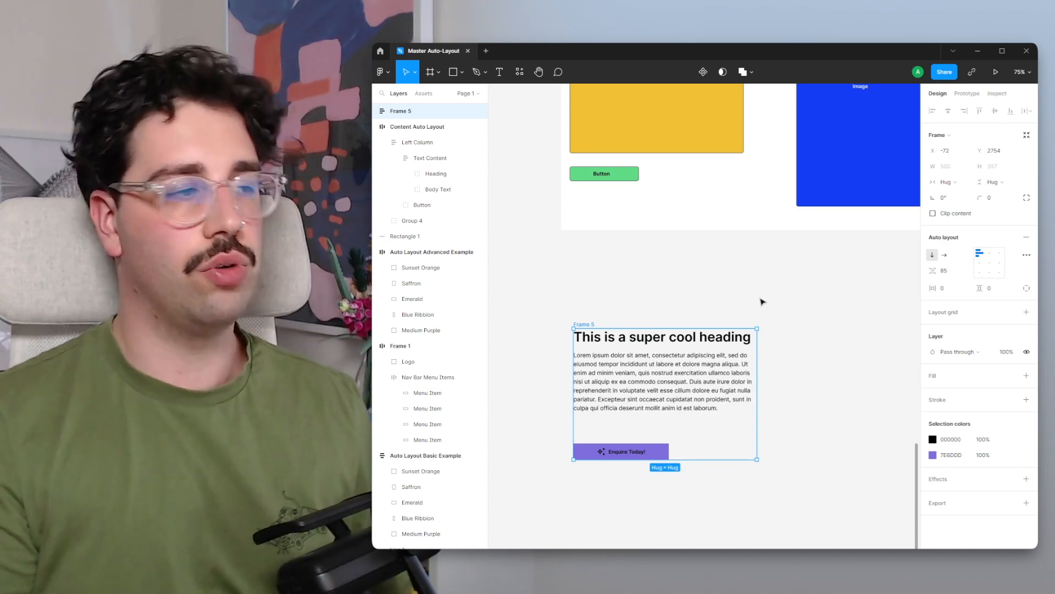
# Step: Rename the new auto layout frame as Left Column and set its item spacing to 48
pyautogui.doubleClick(584, 324)
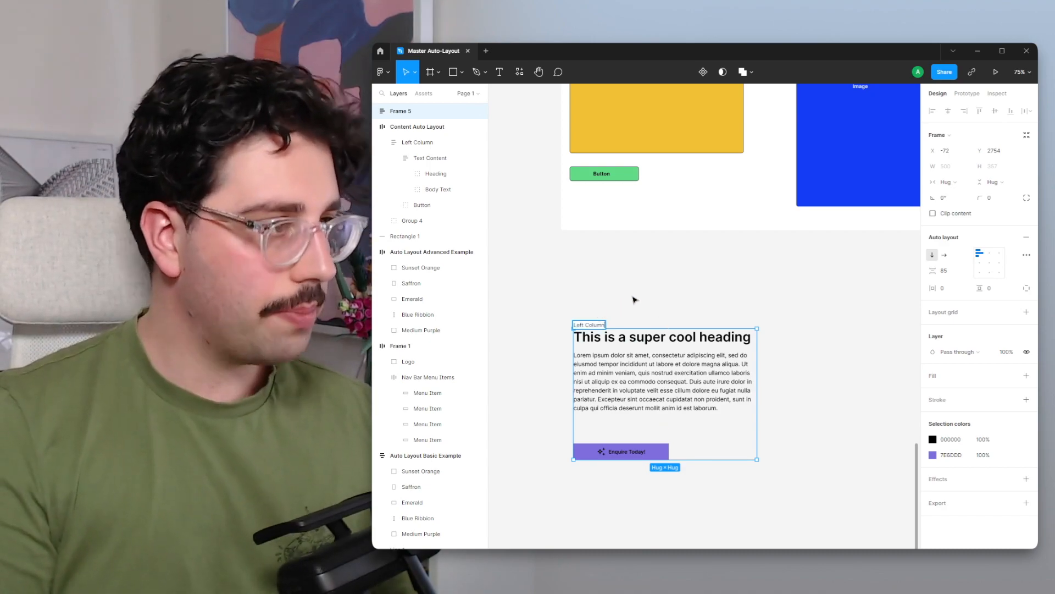
pyautogui.write('Left Column')
pyautogui.press('Return')
pyautogui.click(960, 268)
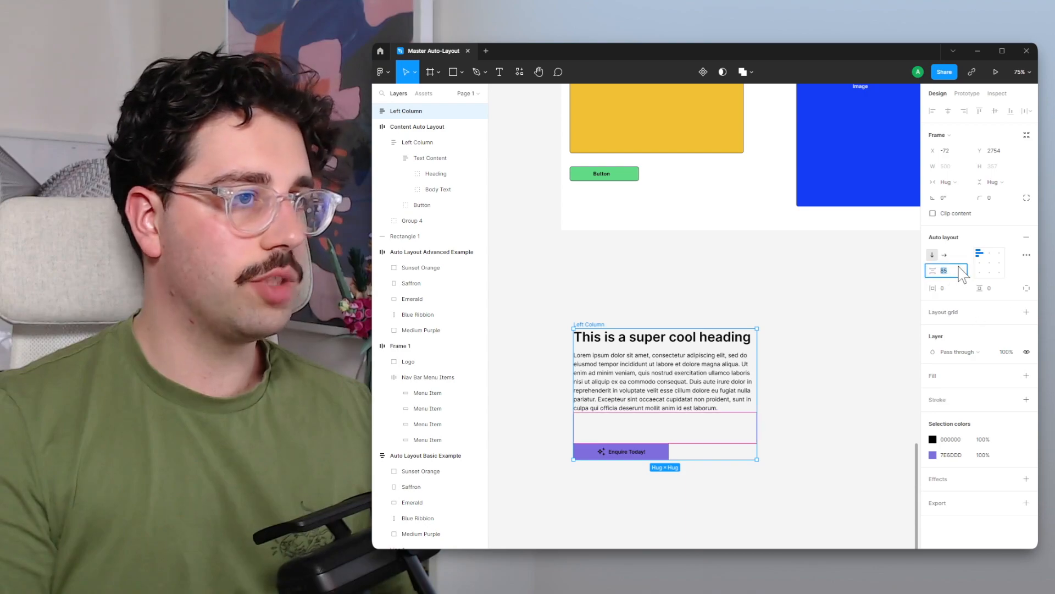
pyautogui.write('48')
pyautogui.press('Return')
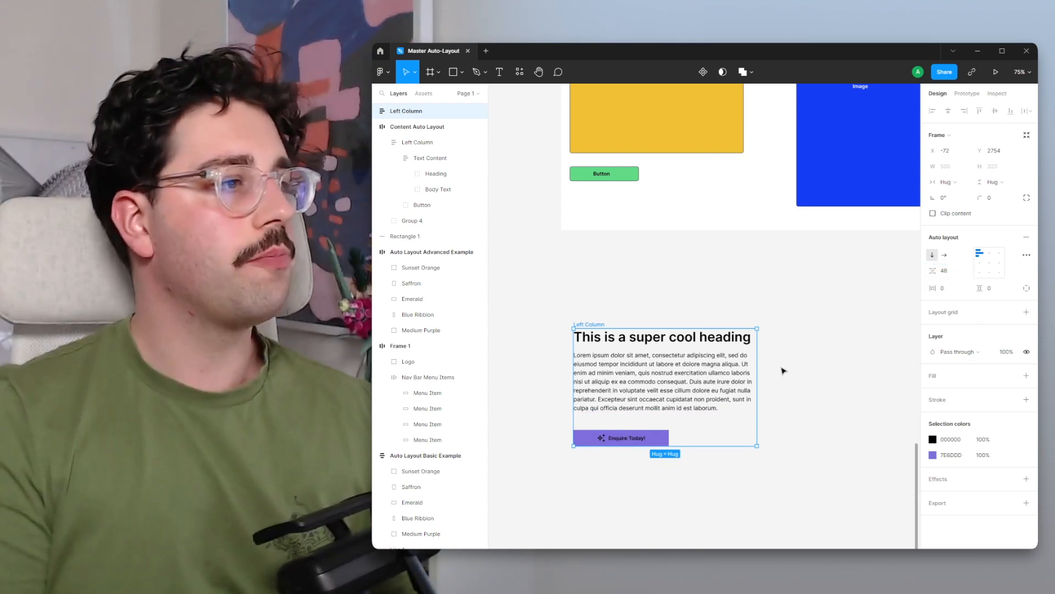
pyautogui.click(786, 374)
pyautogui.moveTo(810, 303); pyautogui.dragTo(777, 335)
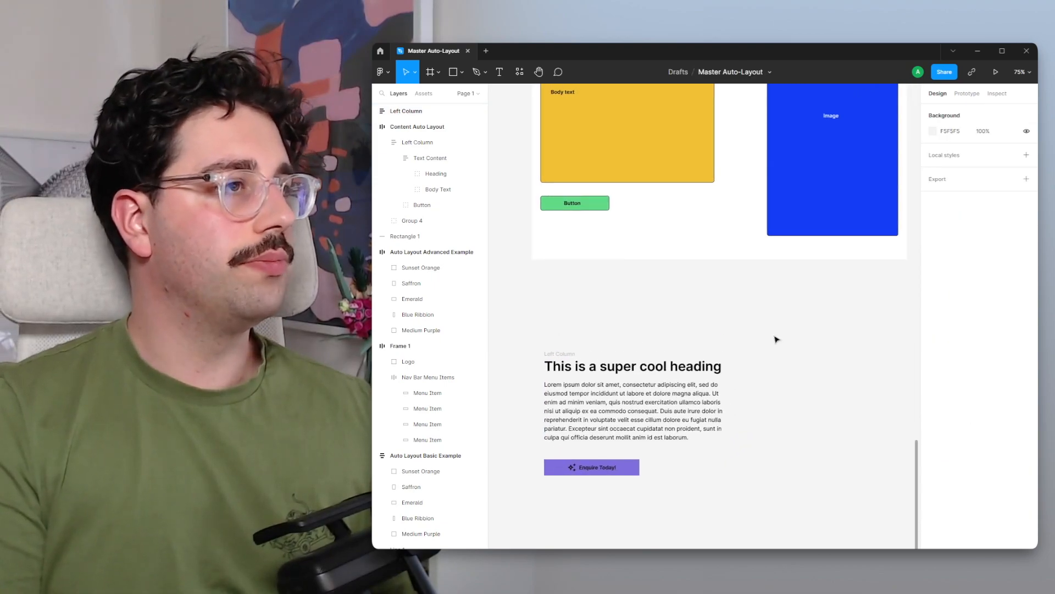
pyautogui.scroll(-2, 781, 336)
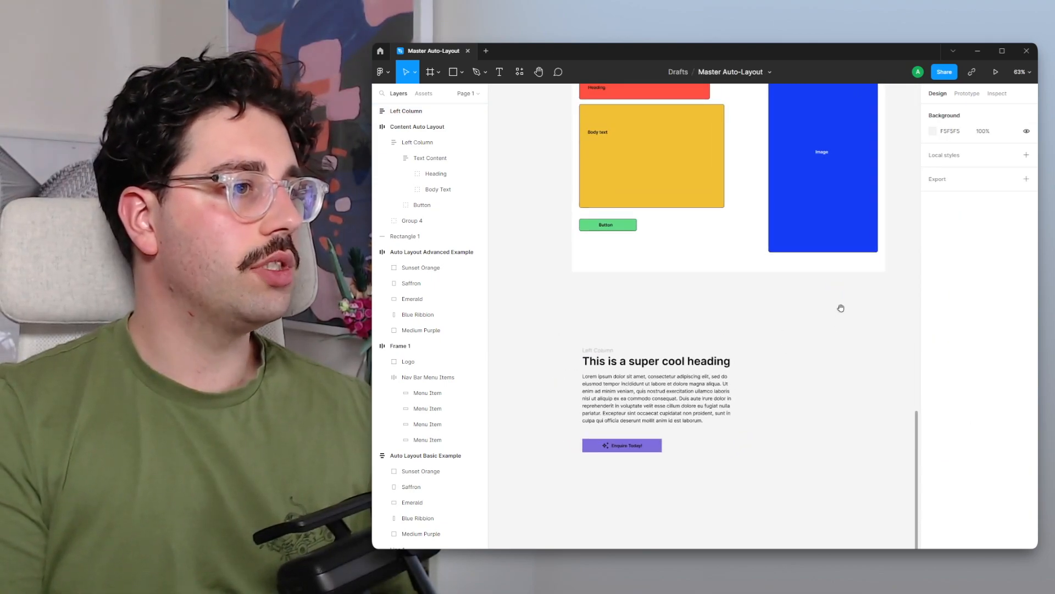
pyautogui.scroll(3, 841, 308)
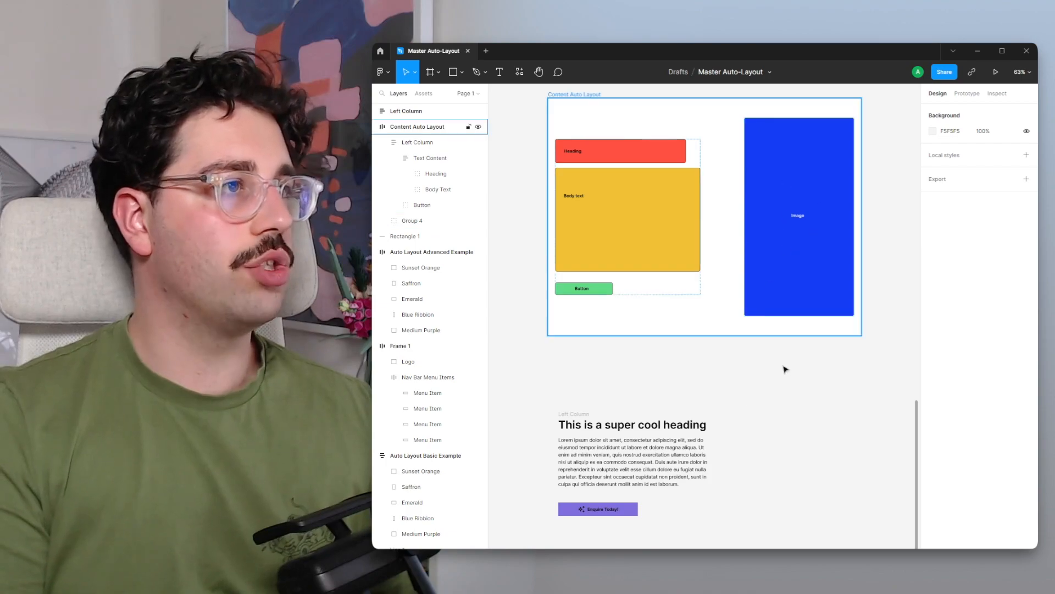
pyautogui.scroll(-3, 784, 368)
pyautogui.rightClick(773, 293)
pyautogui.click(810, 299)
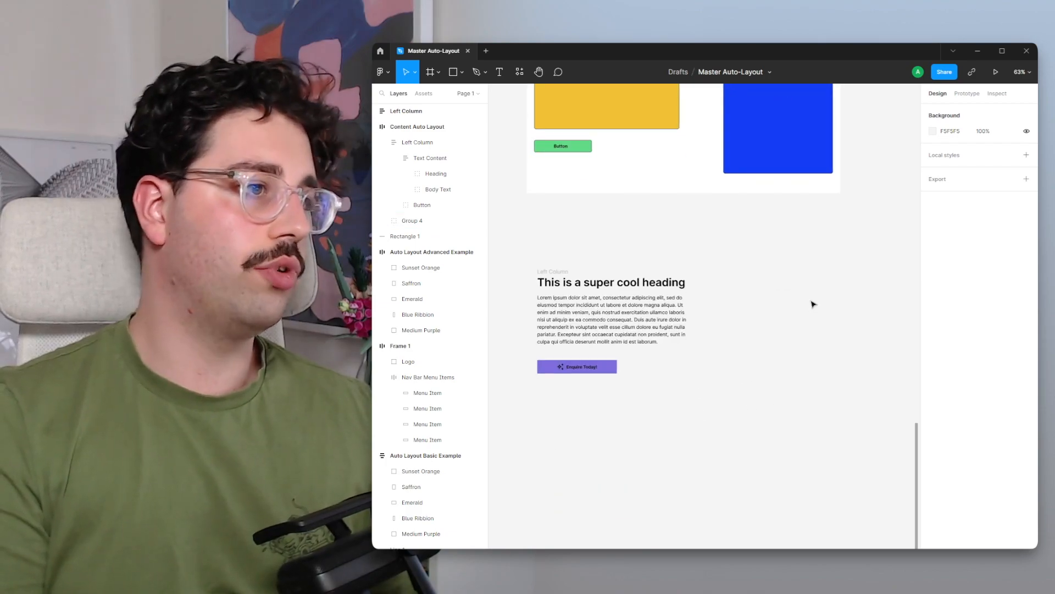
pyautogui.press('Delete')
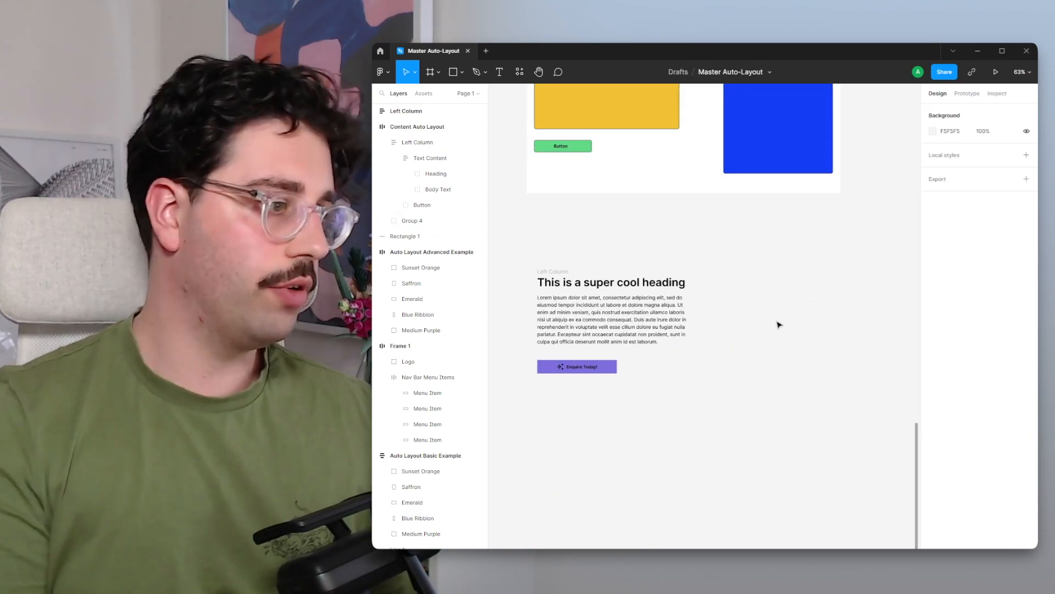
# Step: Switch to the browser and copy the Pexels photo of the woman in a brown jacket walking on grass
pyautogui.hotkey('alt', 'Tab')
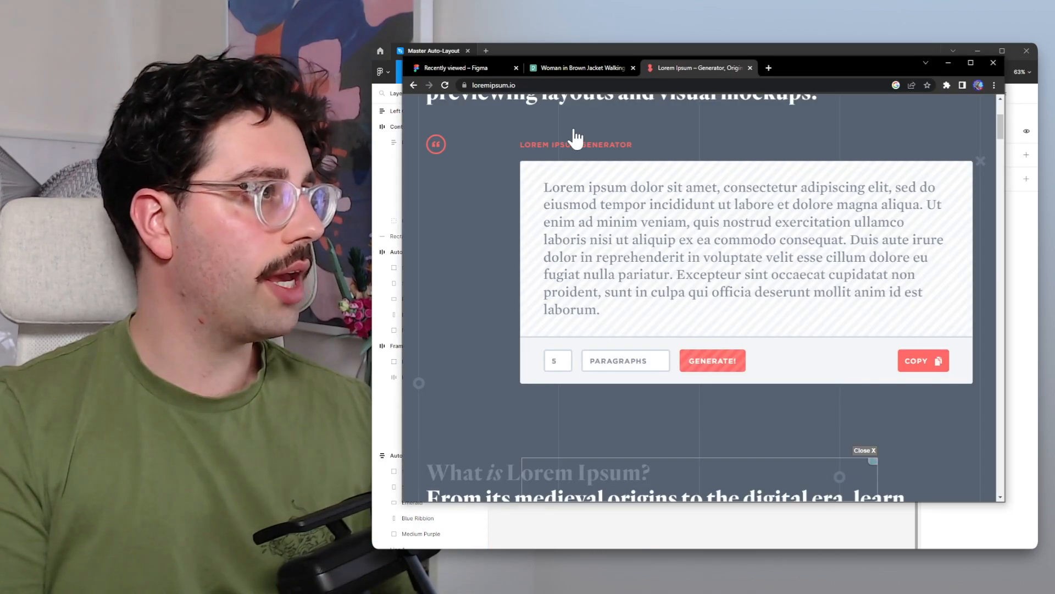
pyautogui.click(582, 69)
pyautogui.rightClick(687, 248)
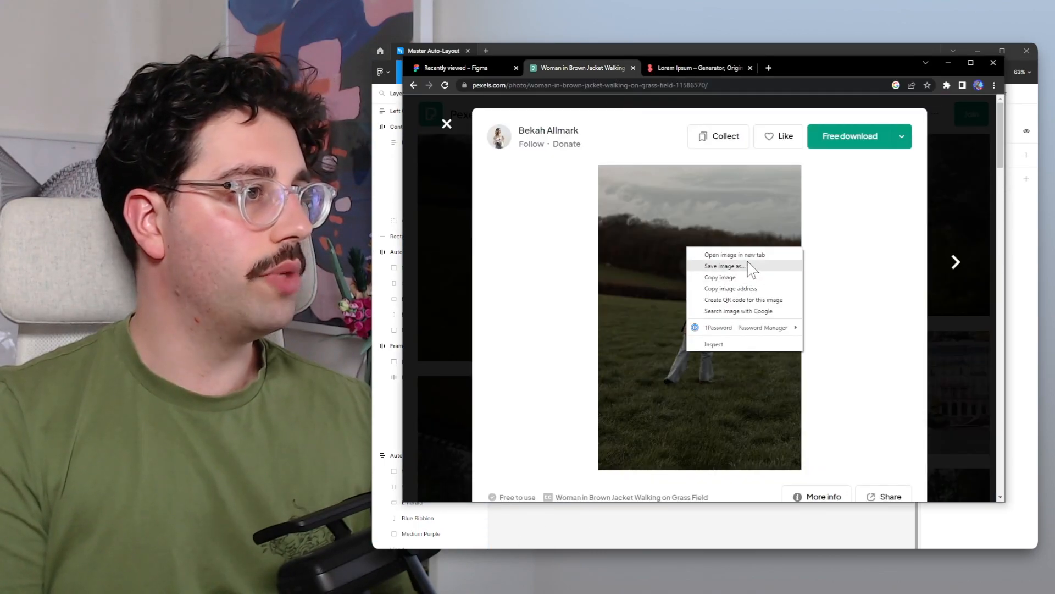
pyautogui.click(734, 278)
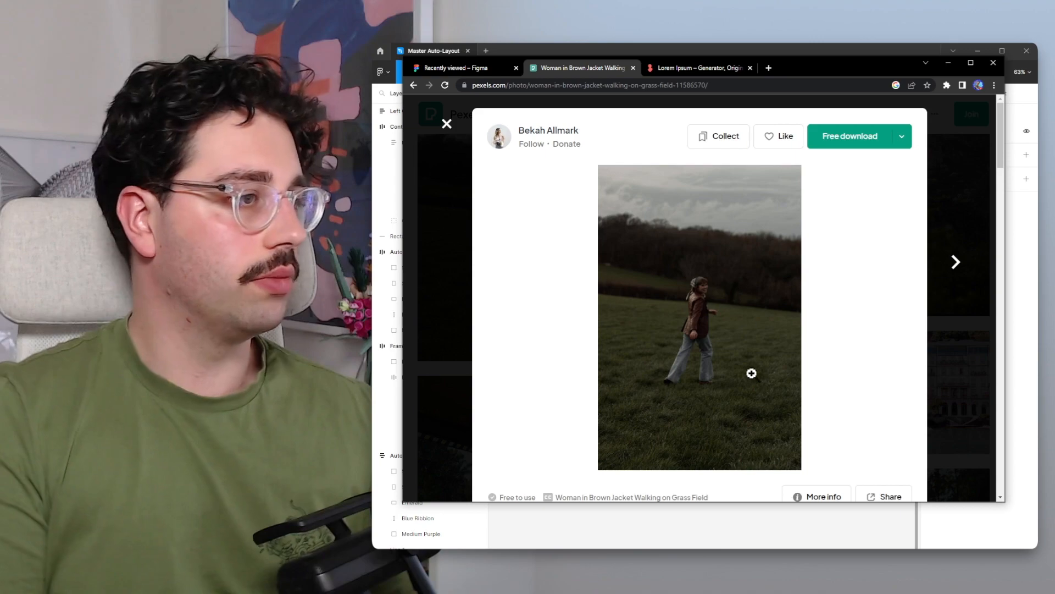
# Step: Return to Figma, paste the photo and place it to the right of the Left Column frame
pyautogui.click(753, 529)
pyautogui.rightClick(742, 313)
pyautogui.click(764, 346)
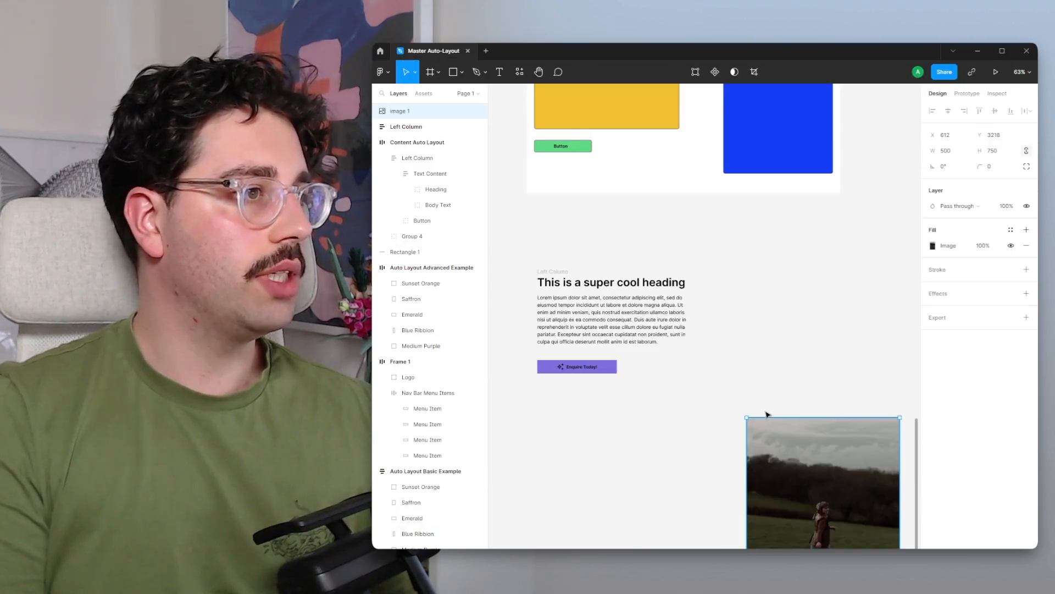
pyautogui.moveTo(807, 462); pyautogui.dragTo(781, 280)
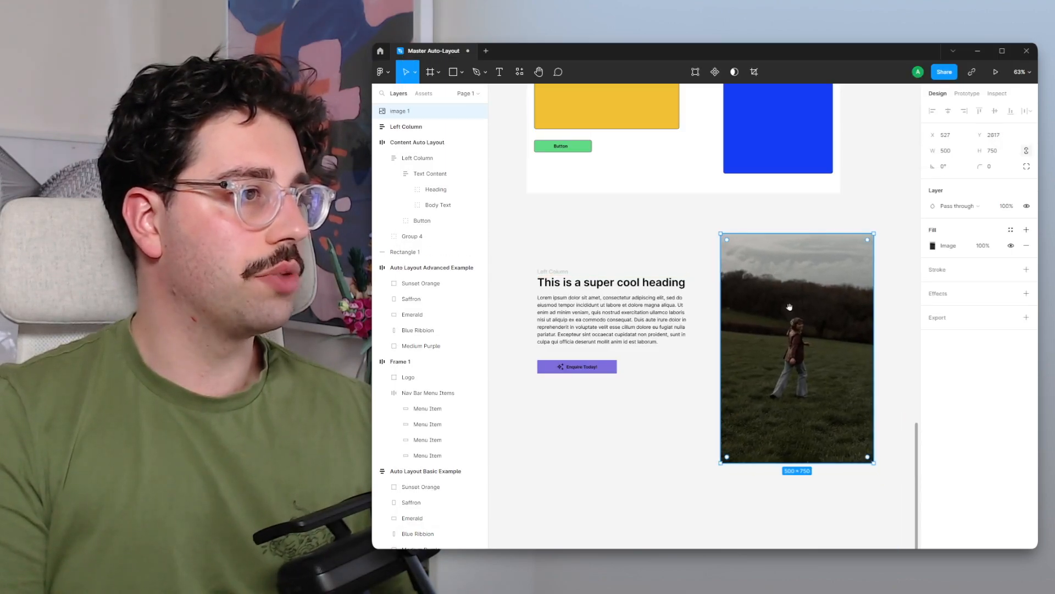
# Step: Combine the Left Column frame and the photo into a horizontal auto layout frame
pyautogui.scroll(1, 743, 438)
pyautogui.moveTo(520, 240); pyautogui.dragTo(896, 520)
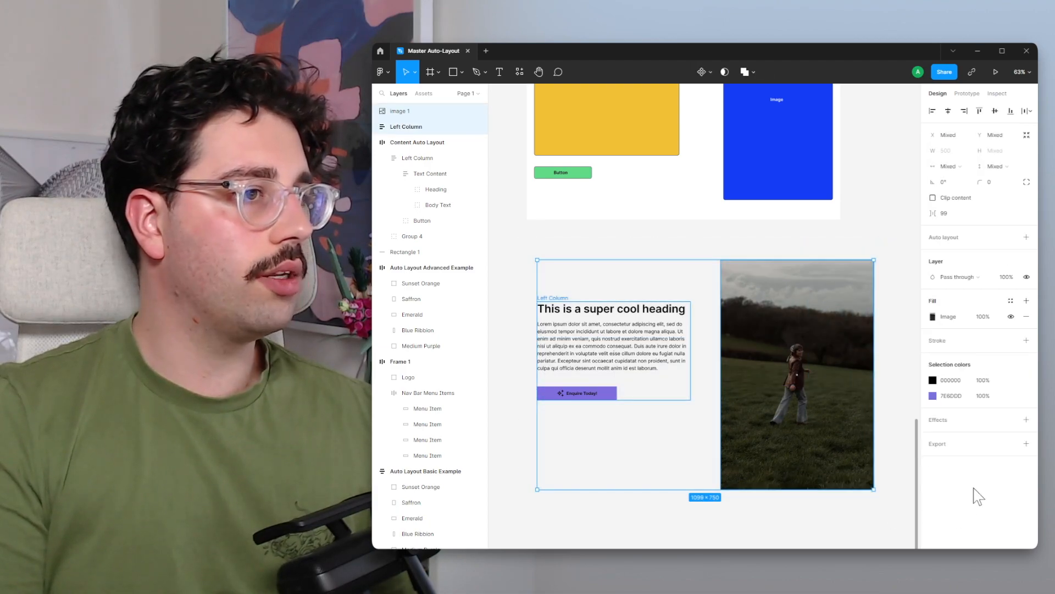
pyautogui.hotkey('shift', 'a')
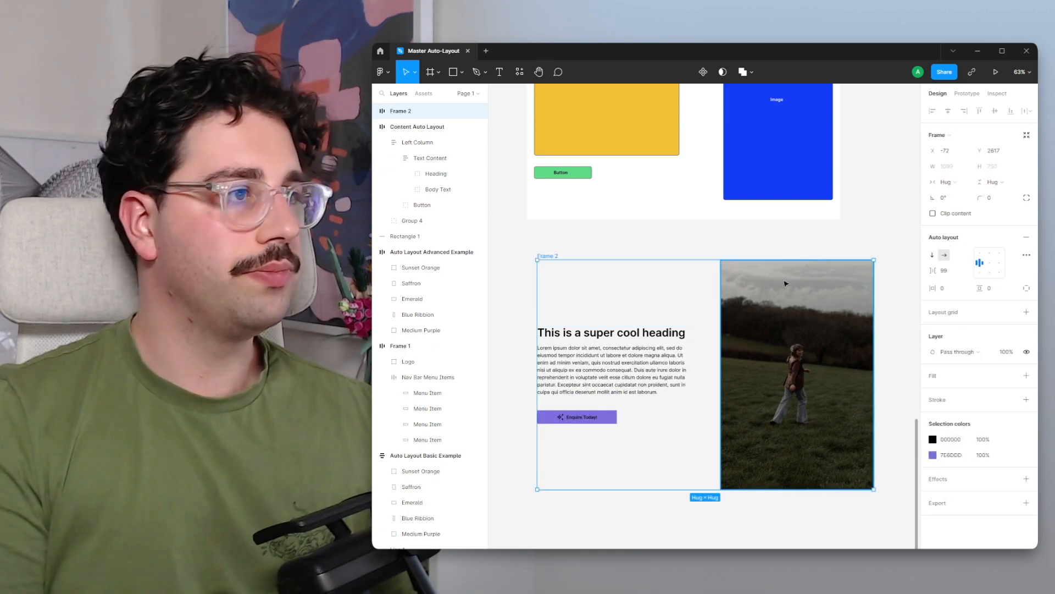
# Step: Check the Content Auto Layout frame's width and give Frame 2 a fixed width of 1024 px
pyautogui.click(740, 172)
pyautogui.click(699, 199)
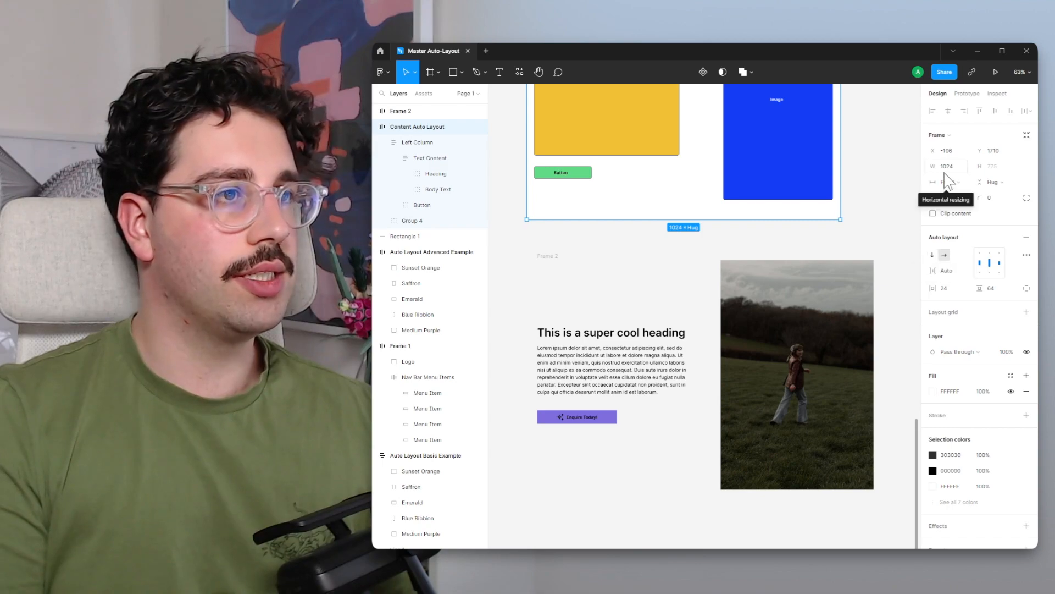
pyautogui.click(678, 275)
pyautogui.click(959, 182)
pyautogui.click(962, 172)
pyautogui.write('2024')
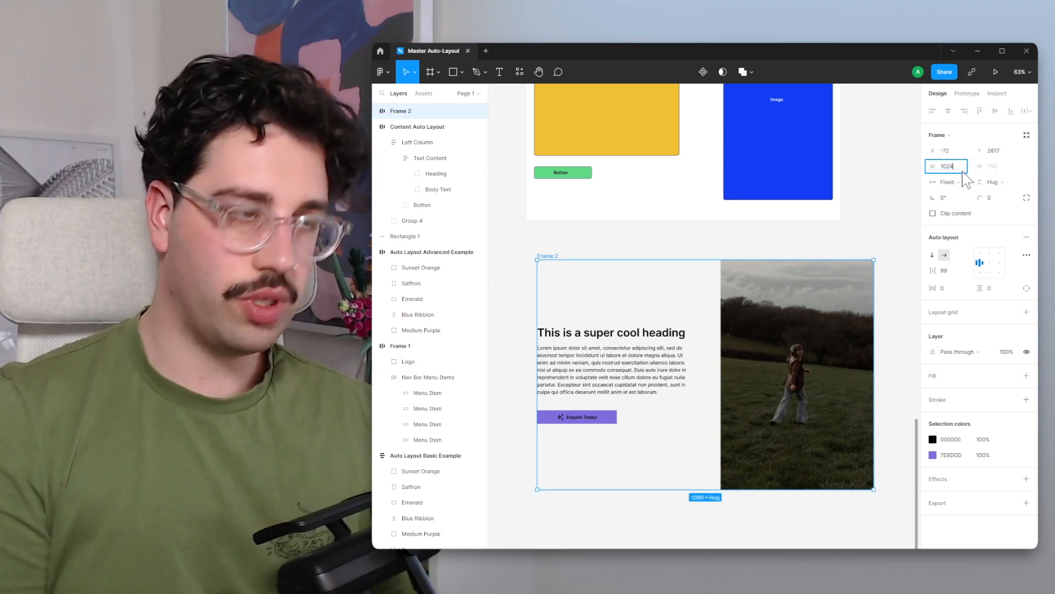
pyautogui.press('Return')
# Step: Set Frame 2's horizontal padding to 24 and its auto layout spacing mode to Space between
pyautogui.click(949, 291)
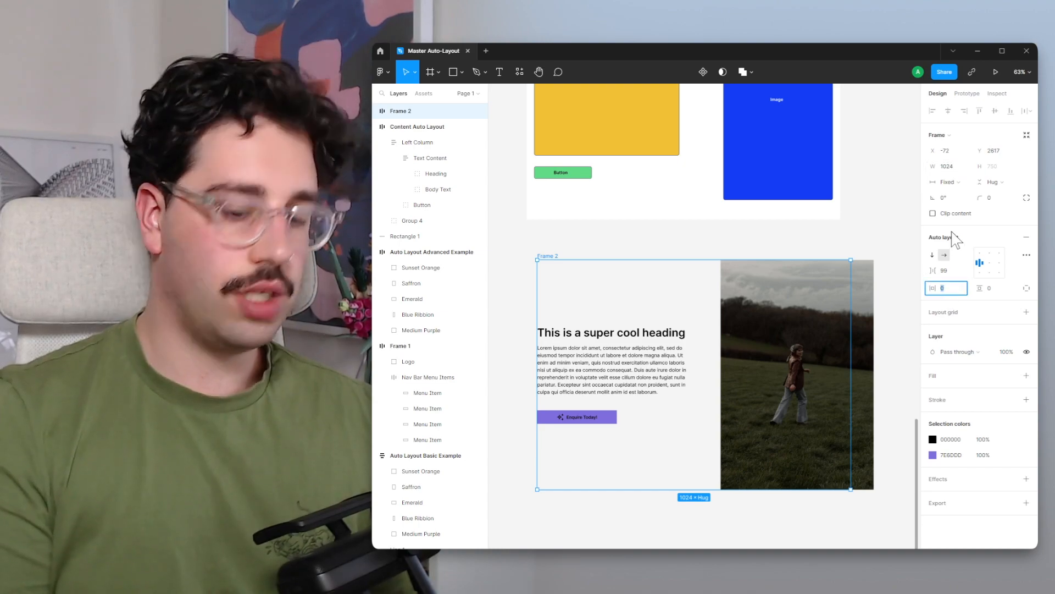
pyautogui.write('24')
pyautogui.press('Return')
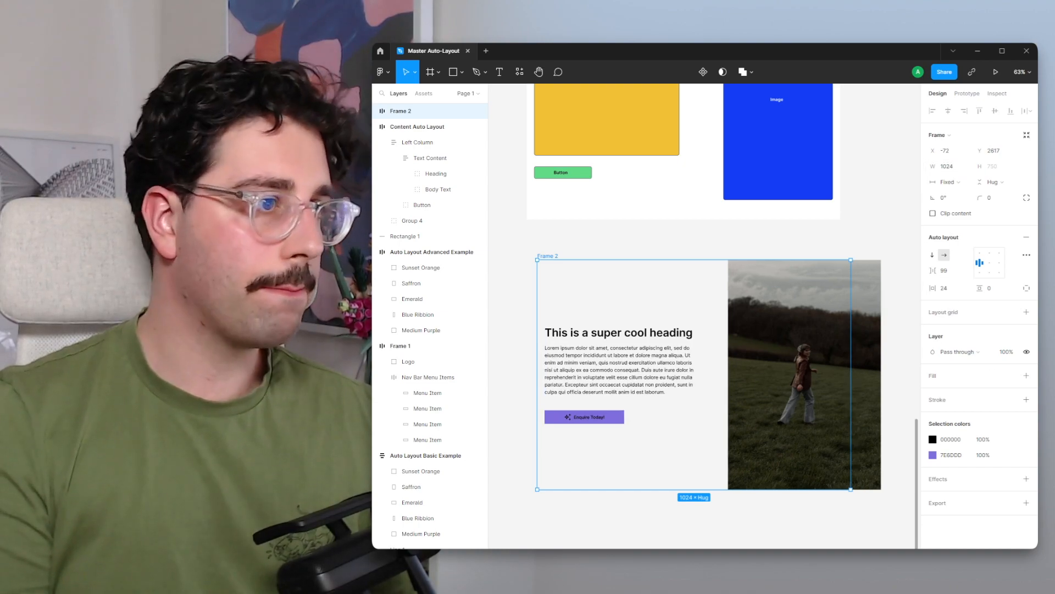
pyautogui.click(1026, 255)
pyautogui.click(888, 338)
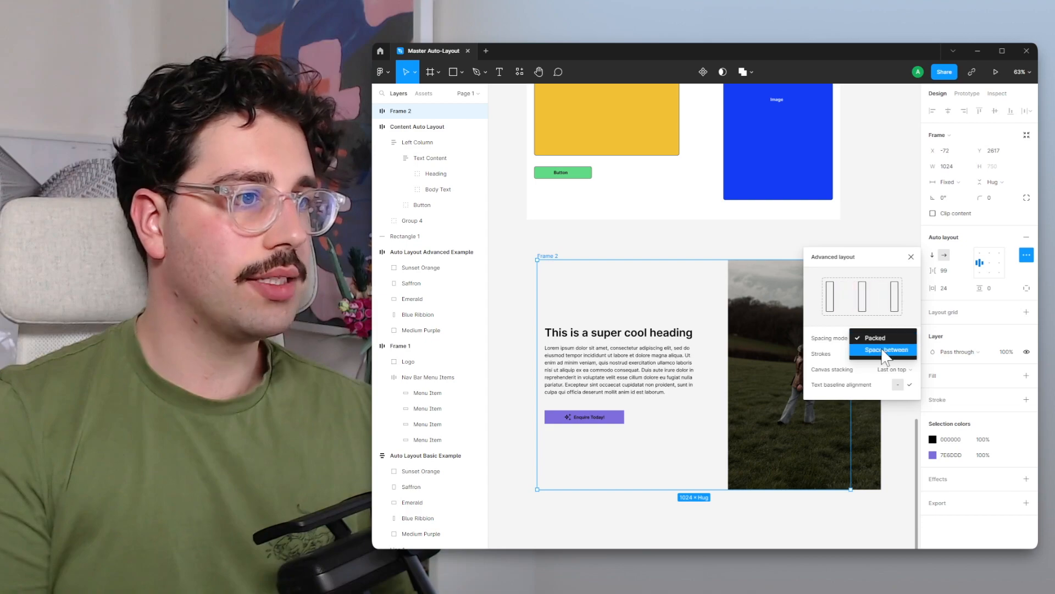
pyautogui.click(884, 352)
pyautogui.click(888, 224)
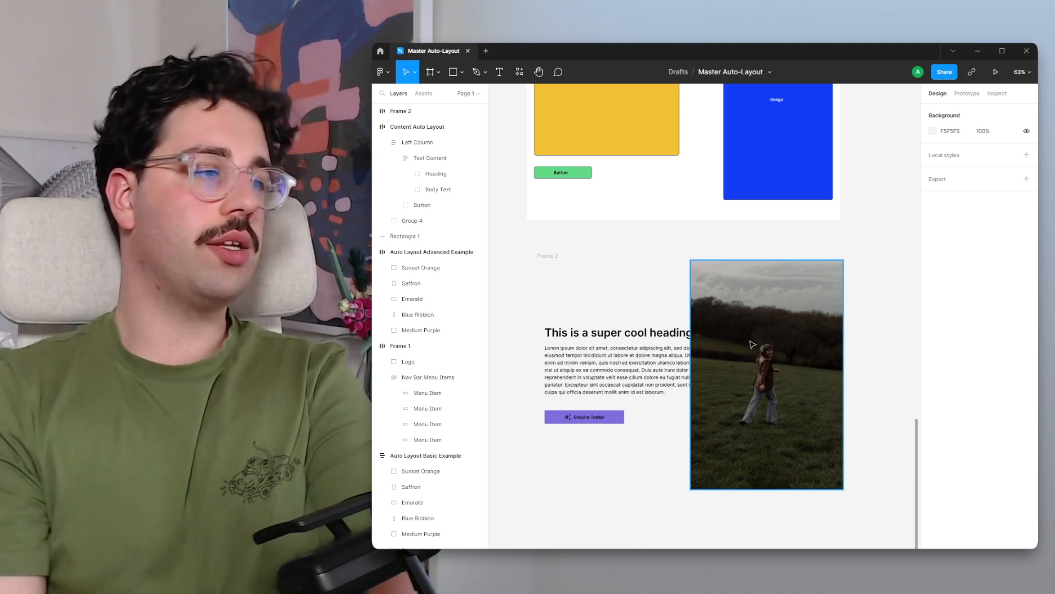
# Step: Narrow the photo in Frame 2 from its left edge to about 420 px wide
pyautogui.click(654, 374)
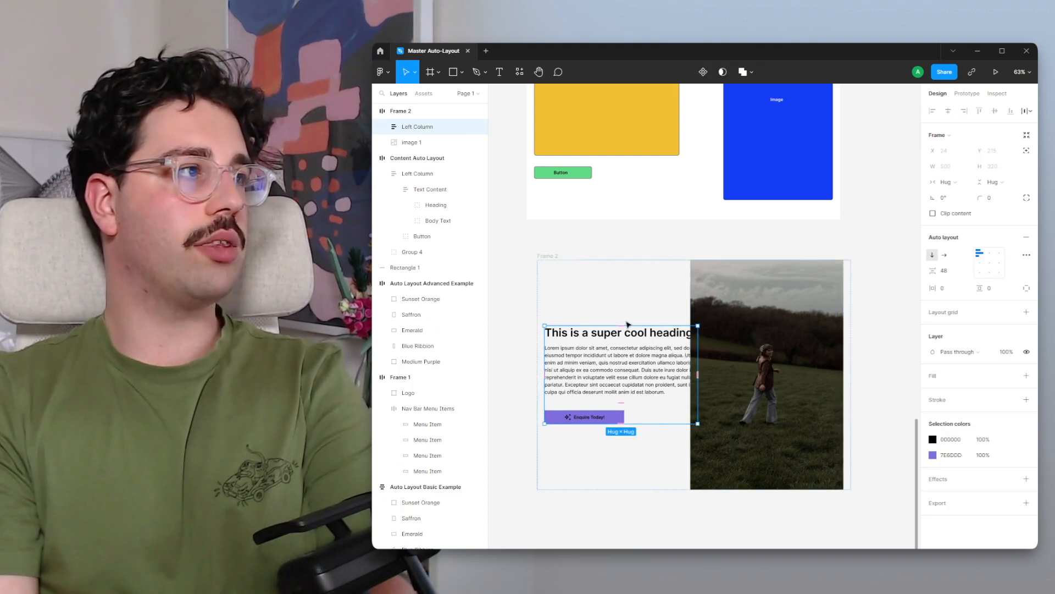
pyautogui.click(747, 407)
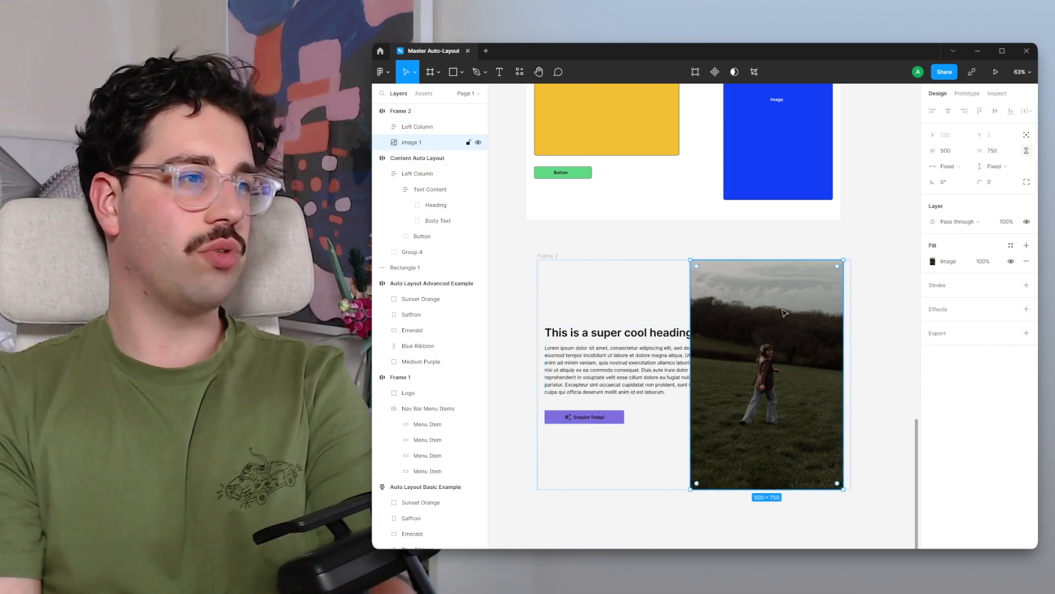
pyautogui.moveTo(690, 289); pyautogui.dragTo(731, 286)
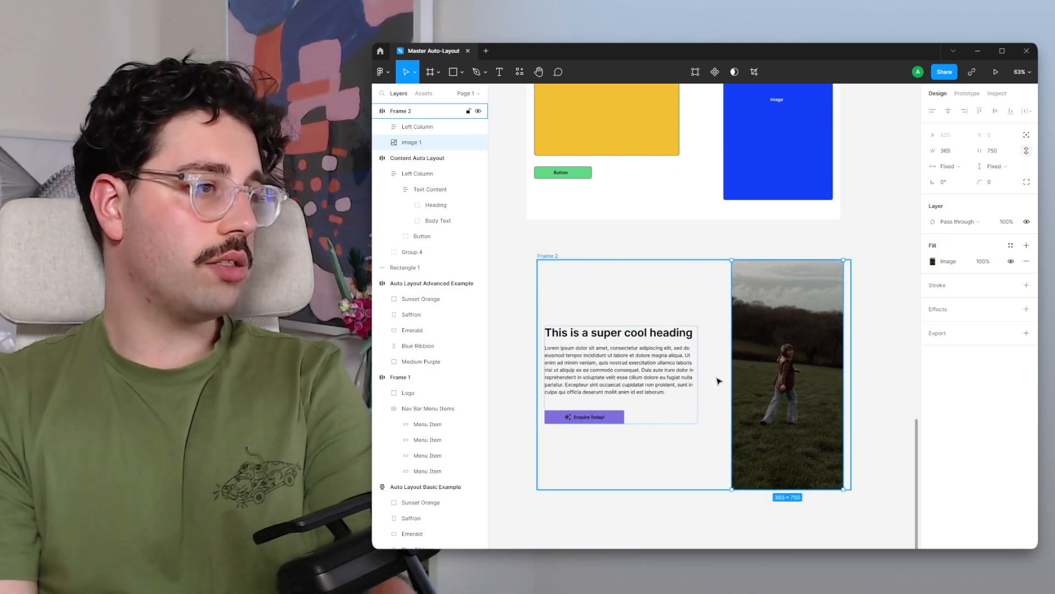
pyautogui.moveTo(732, 306); pyautogui.dragTo(714, 309)
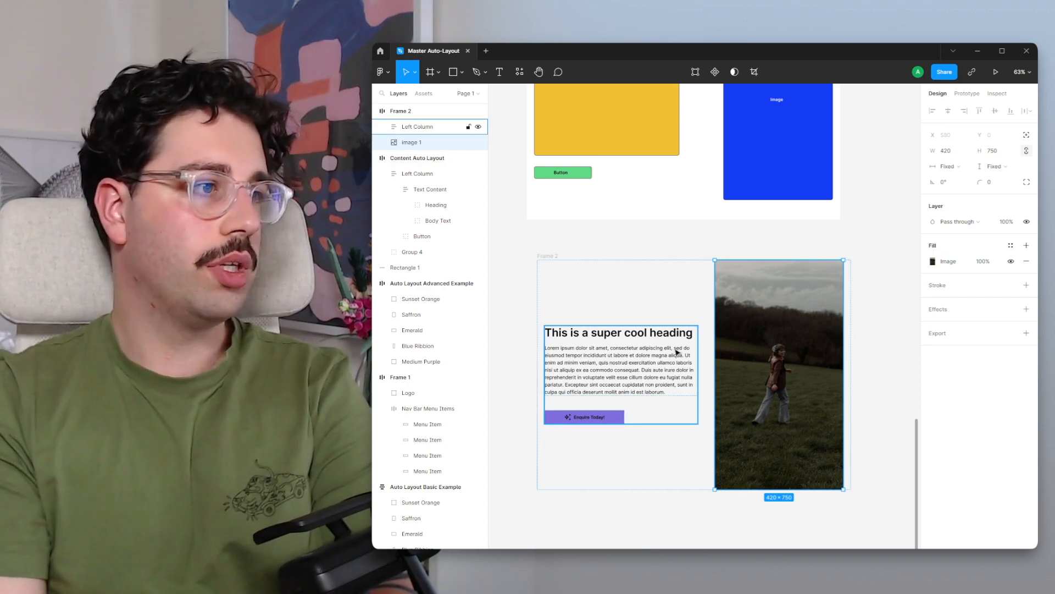
# Step: Set the horizontal resizing of both the Left Column frame and the photo to Fill container
pyautogui.click(645, 341)
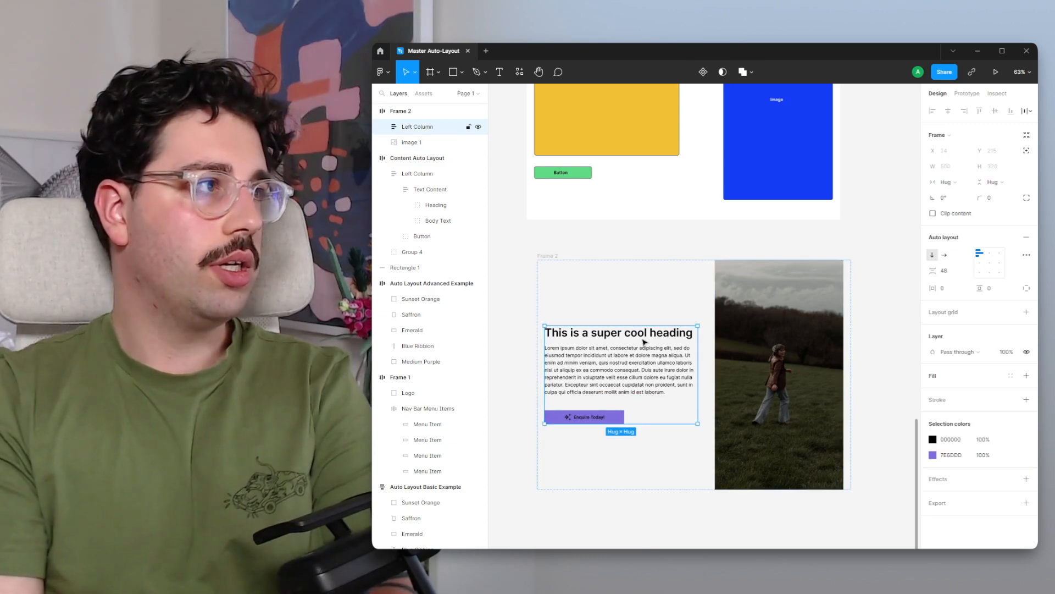
pyautogui.click(962, 183)
pyautogui.click(962, 195)
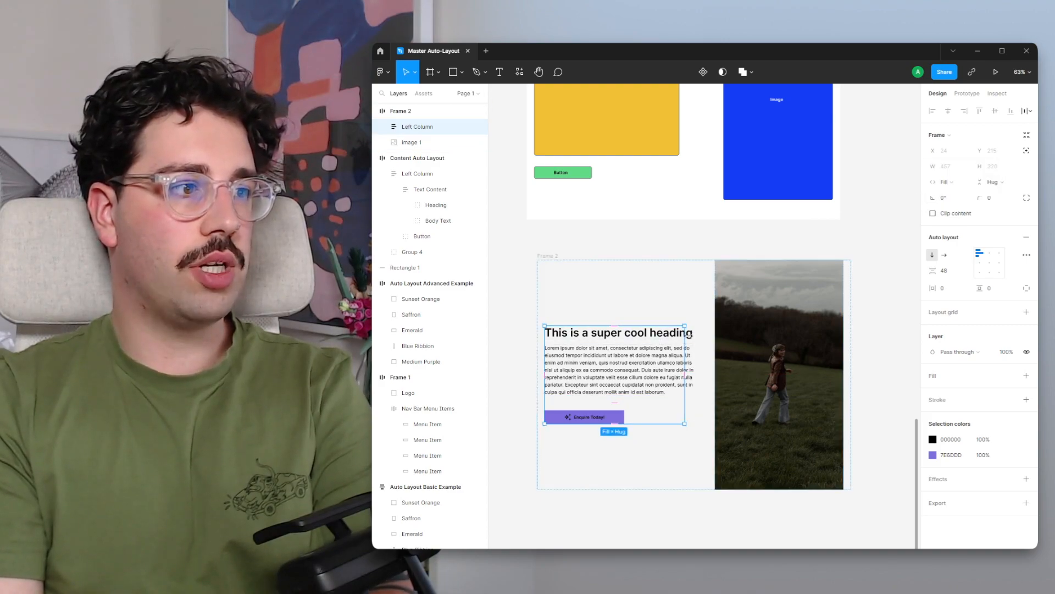
pyautogui.click(786, 352)
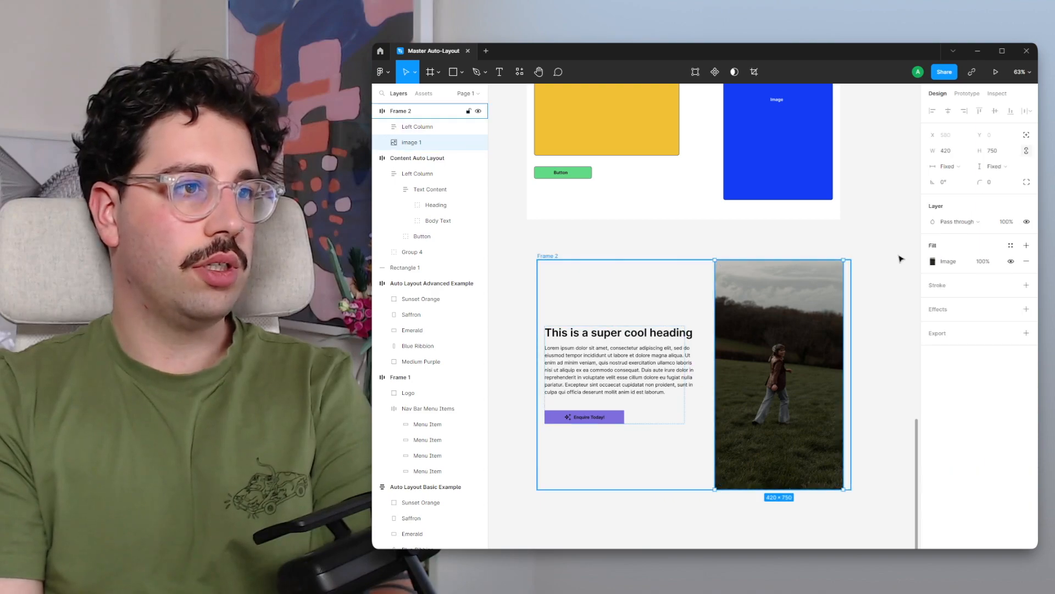
pyautogui.click(946, 166)
pyautogui.click(948, 181)
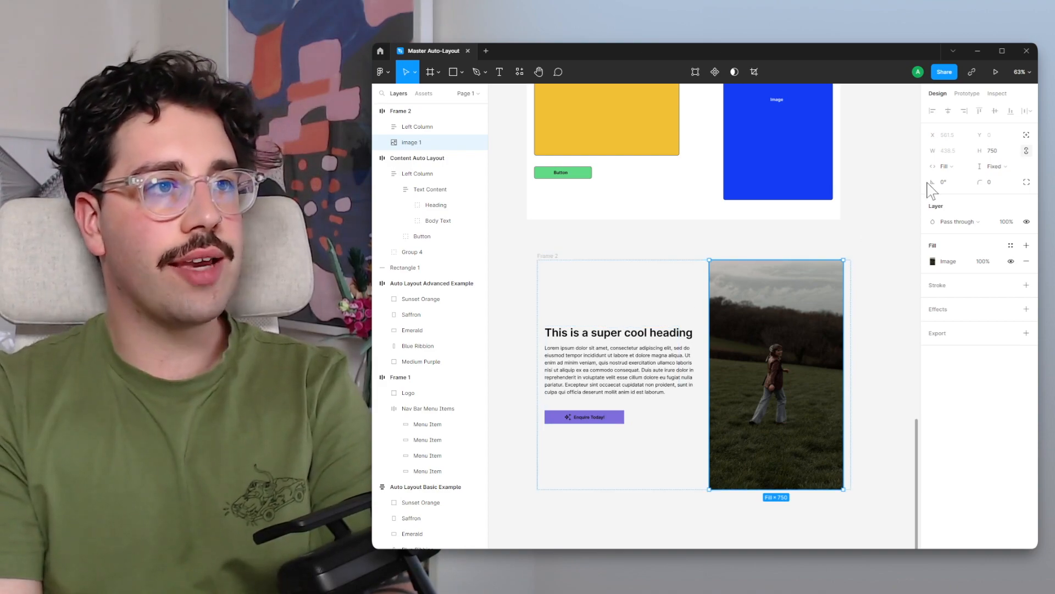
# Step: Set the horizontal resizing of the Text Content frame inside Left Column to Fill container
pyautogui.click(637, 385)
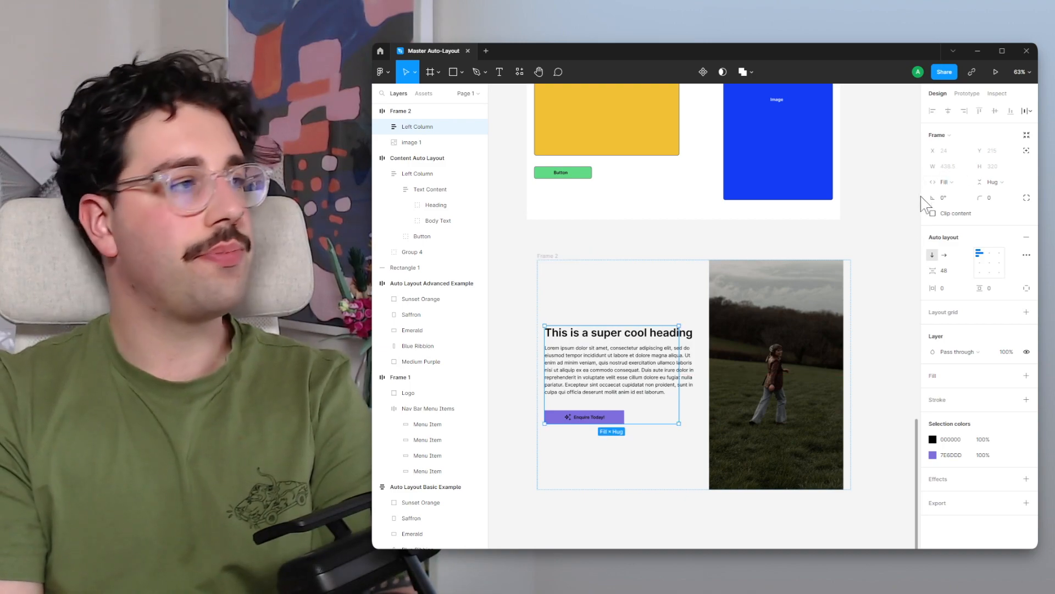
pyautogui.doubleClick(656, 364)
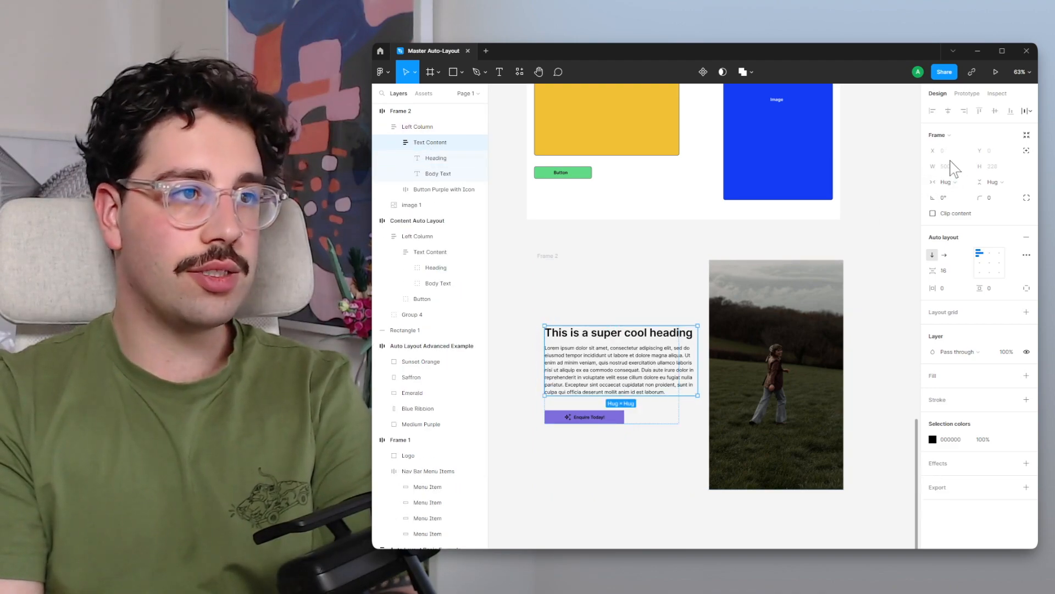
pyautogui.click(955, 183)
pyautogui.click(957, 193)
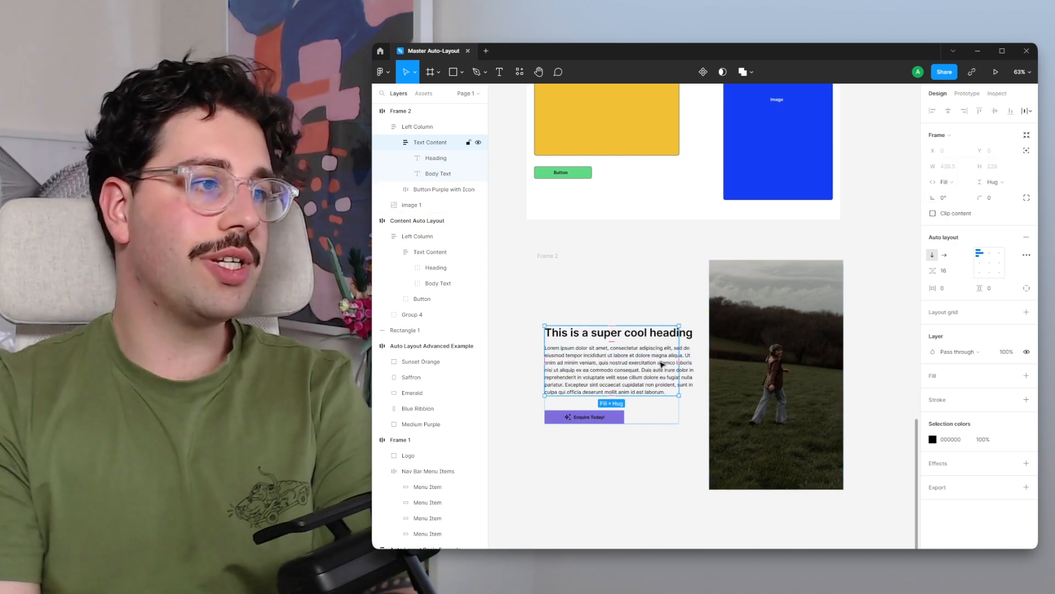
# Step: Set the horizontal resizing of the body text and the heading in Text Content to Fill container
pyautogui.click(438, 174)
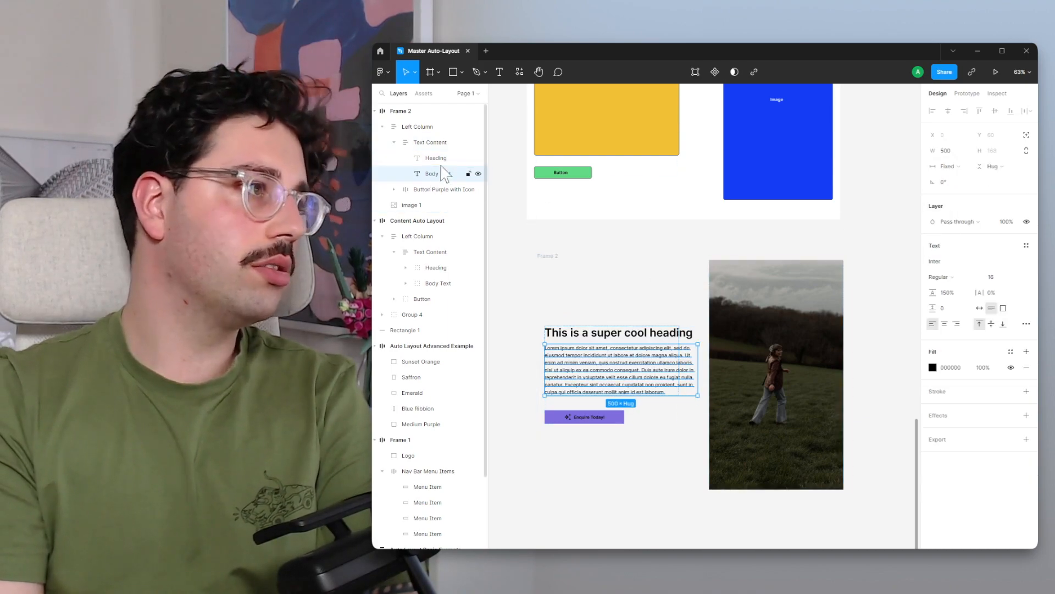
pyautogui.click(951, 163)
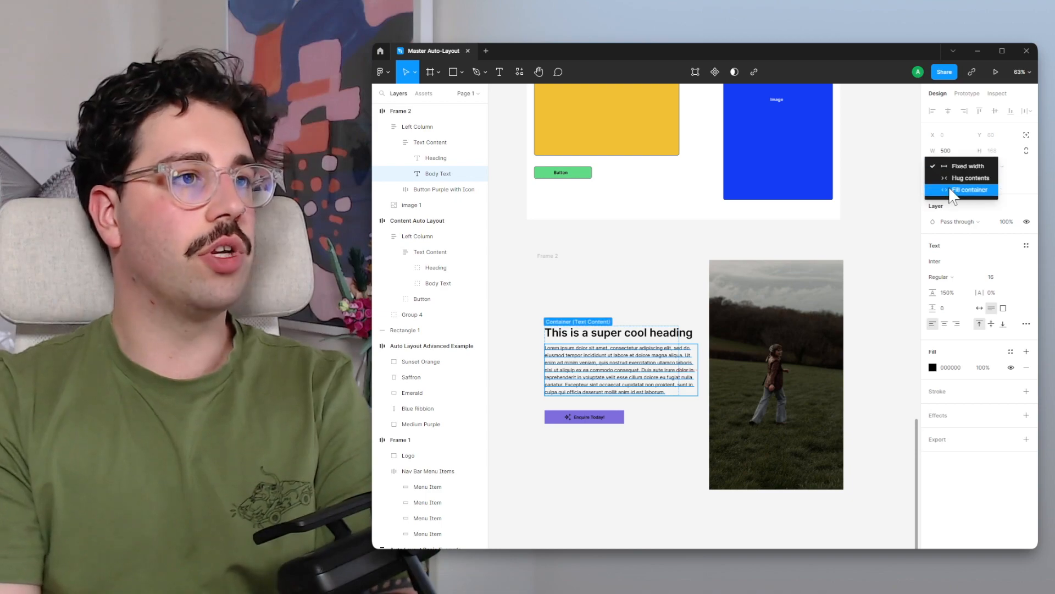
pyautogui.click(950, 188)
pyautogui.click(440, 158)
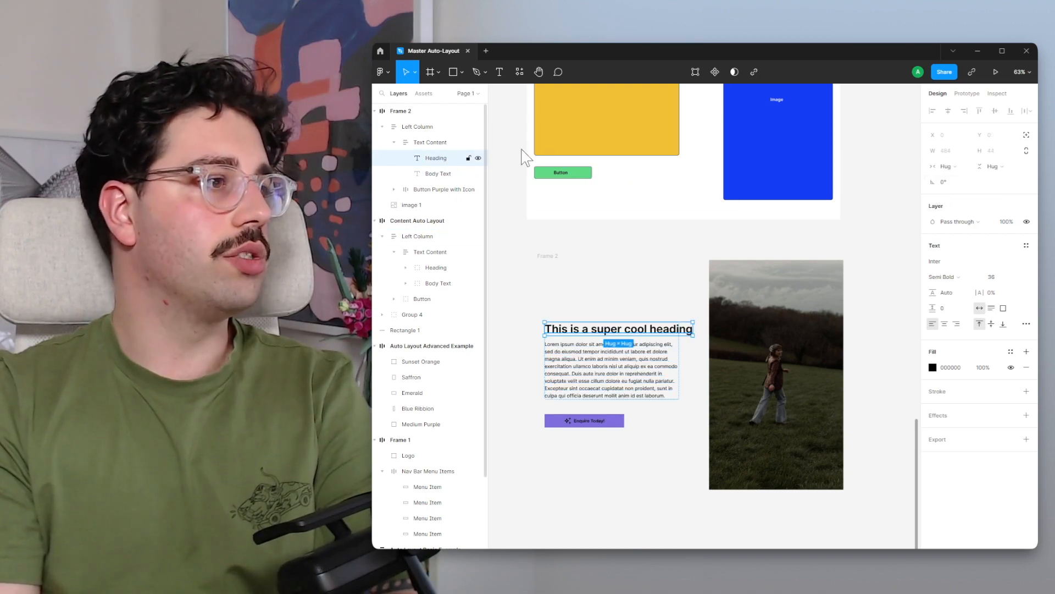
pyautogui.click(944, 166)
pyautogui.click(959, 177)
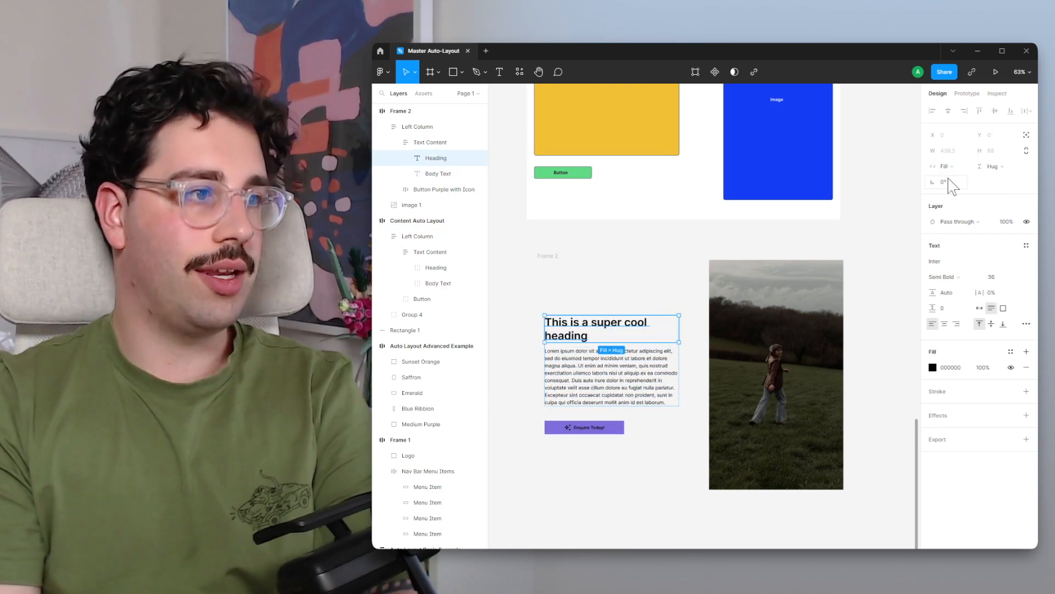
# Step: Test how the content adapts by narrowing Frame 2 and widening it again to about 1085 px
pyautogui.click(662, 274)
pyautogui.click(662, 274)
pyautogui.moveTo(852, 288); pyautogui.dragTo(758, 285)
pyautogui.hscroll(-3, 827, 302)
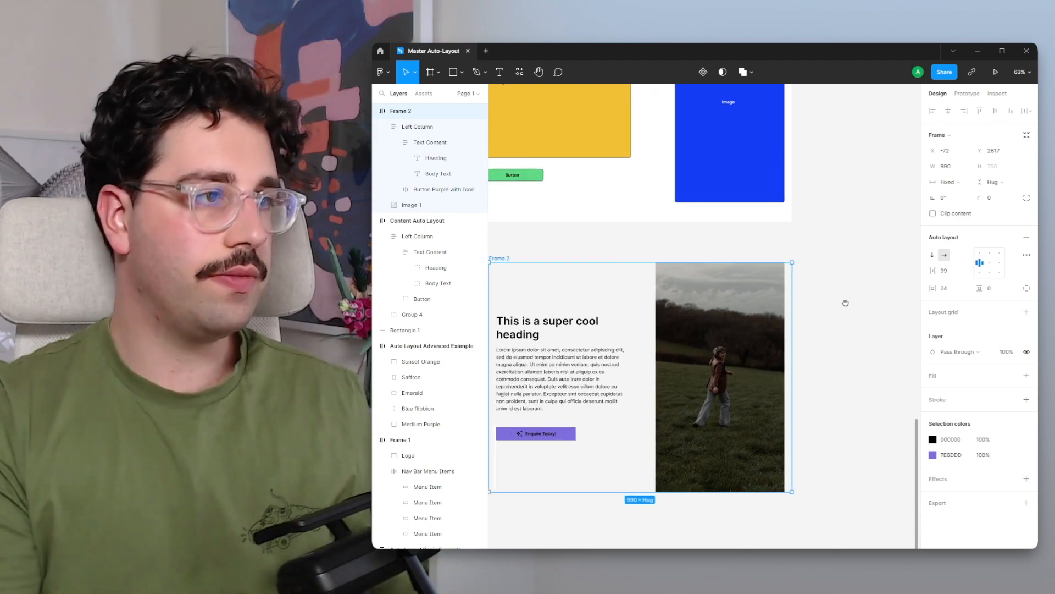
pyautogui.moveTo(853, 290); pyautogui.dragTo(874, 314)
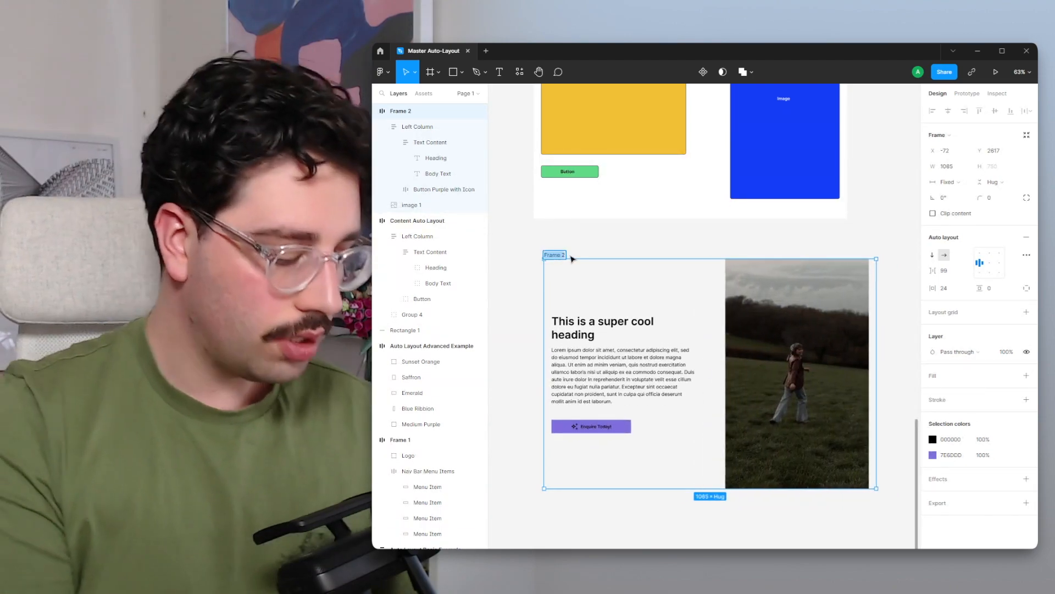
# Step: Rename Frame 2 as Text Left, Image Right Component
pyautogui.write('Text')
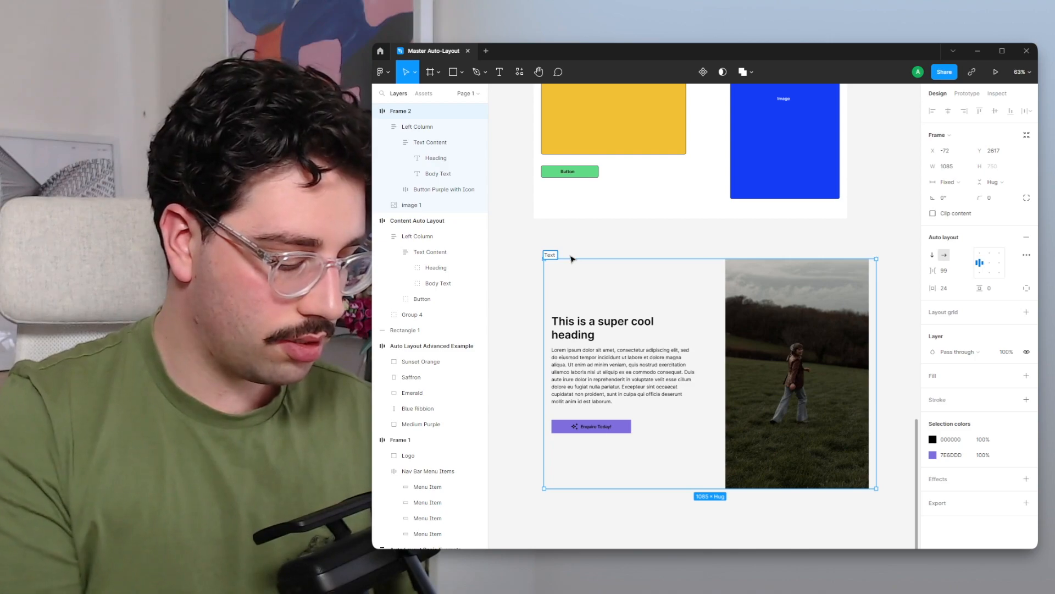
pyautogui.write(' Image Compone')
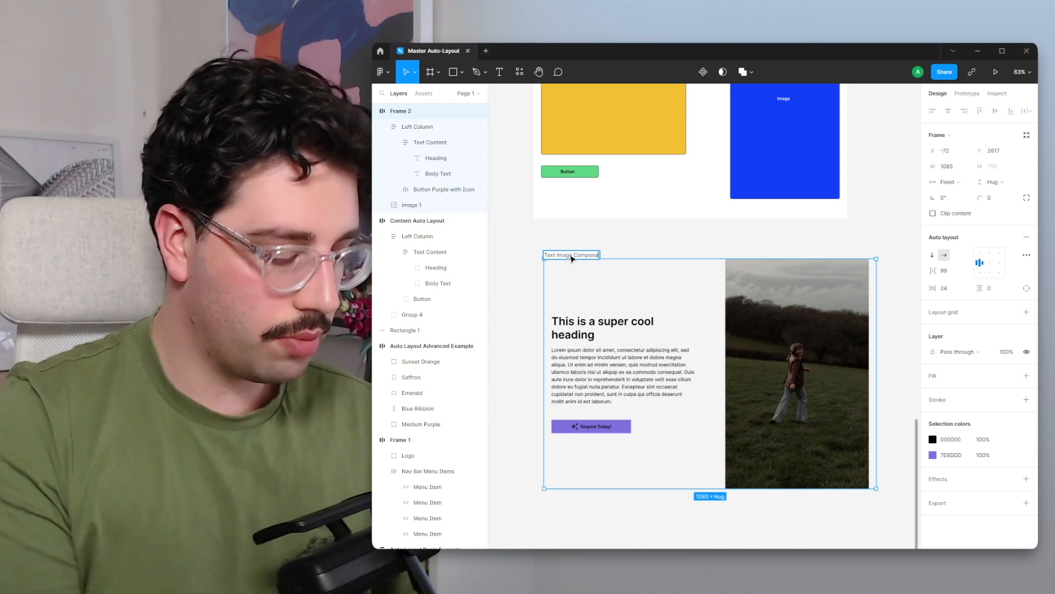
pyautogui.write('nt')
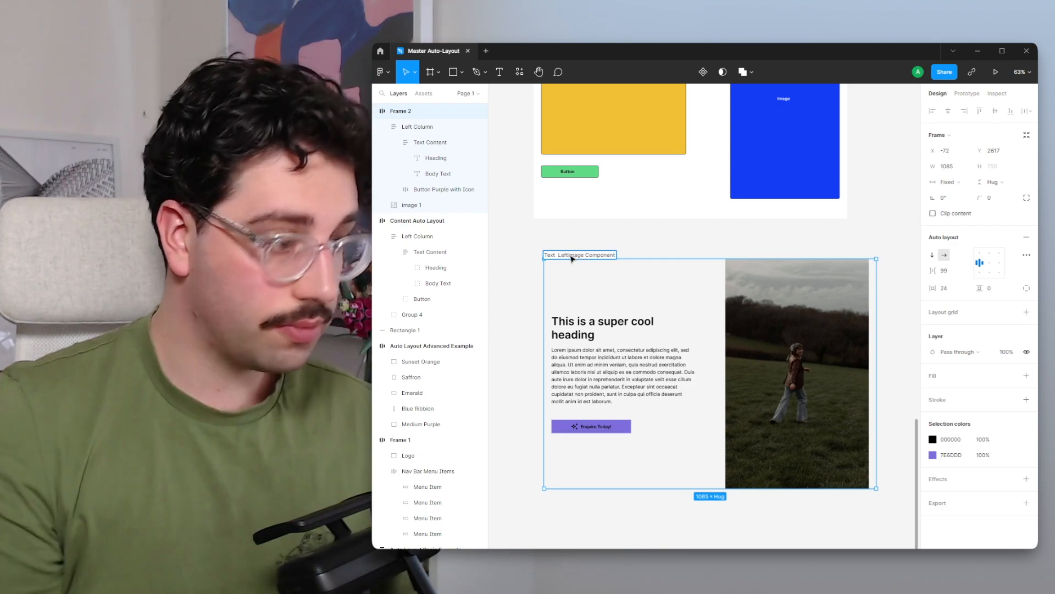
pyautogui.write('Right')
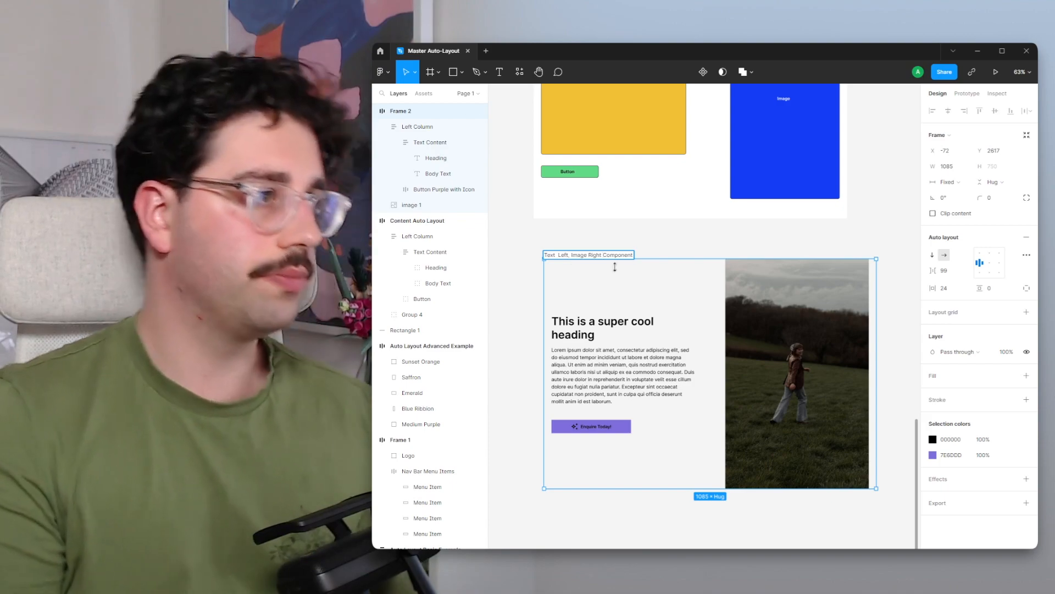
pyautogui.click(623, 246)
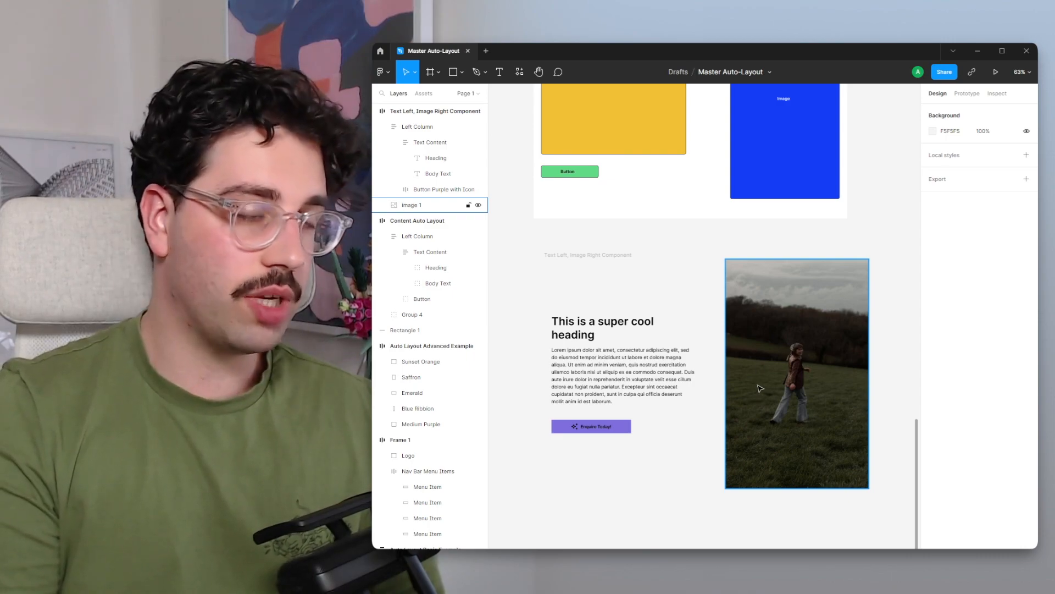
# Step: Set the photo's vertical resizing to Fill container
pyautogui.click(728, 295)
pyautogui.click(999, 167)
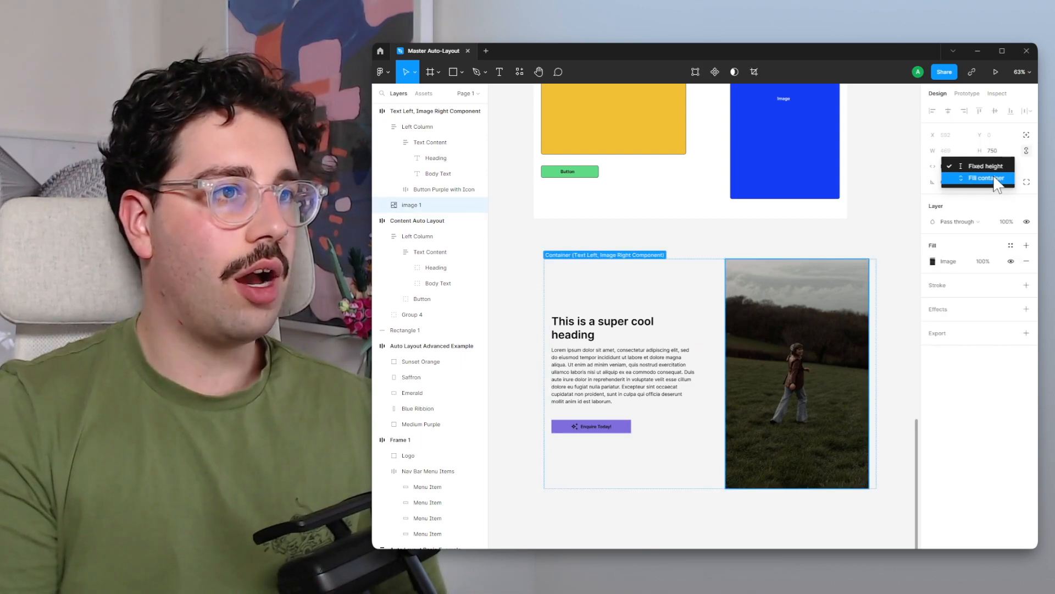
pyautogui.click(997, 183)
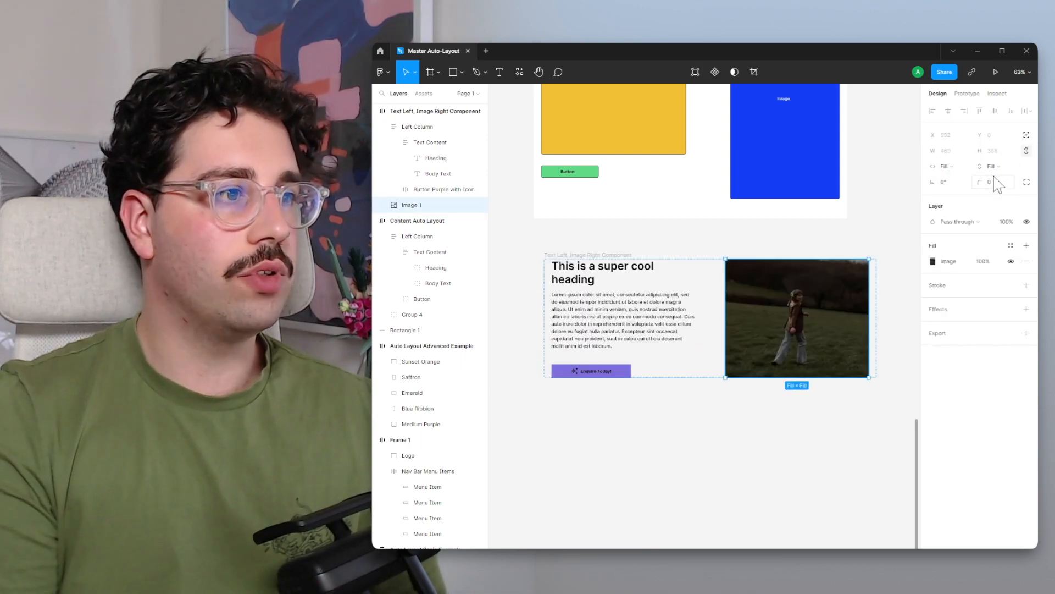
# Step: Set the vertical padding of the Text Left, Image Right Component frame to 56
pyautogui.click(874, 281)
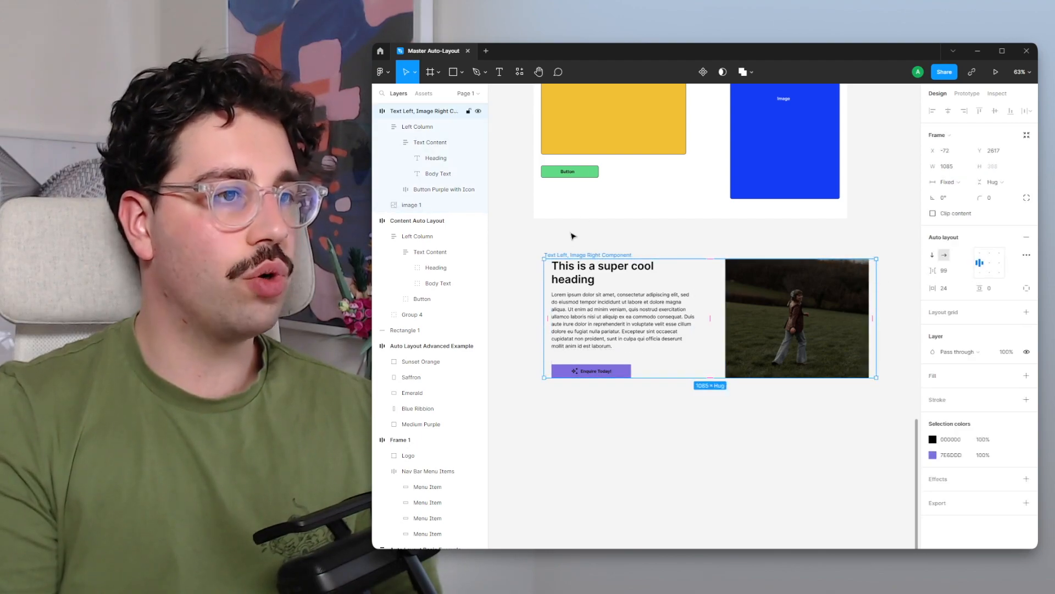
pyautogui.click(990, 288)
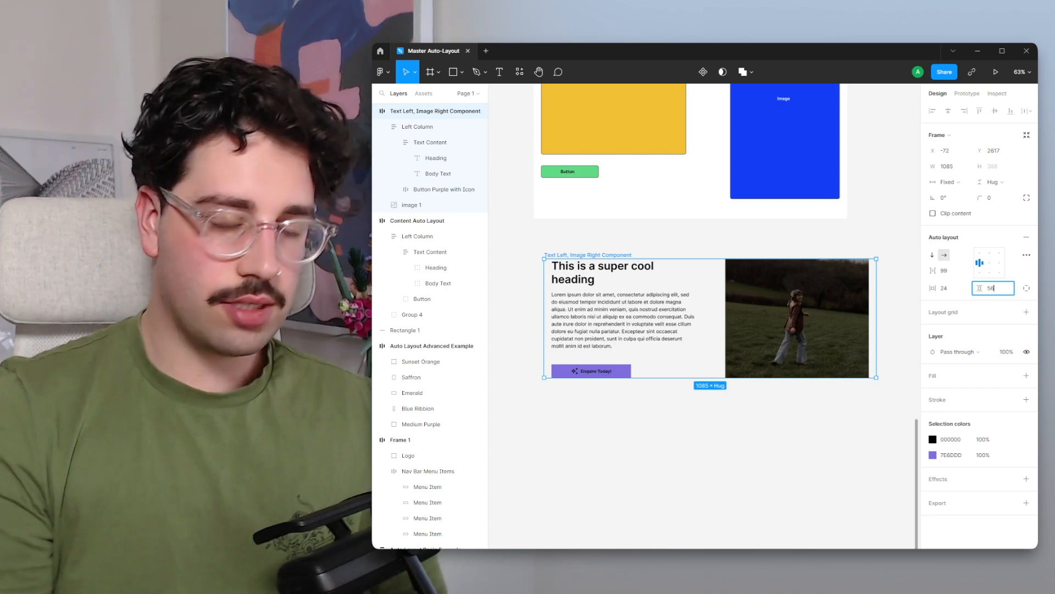
pyautogui.press('Return')
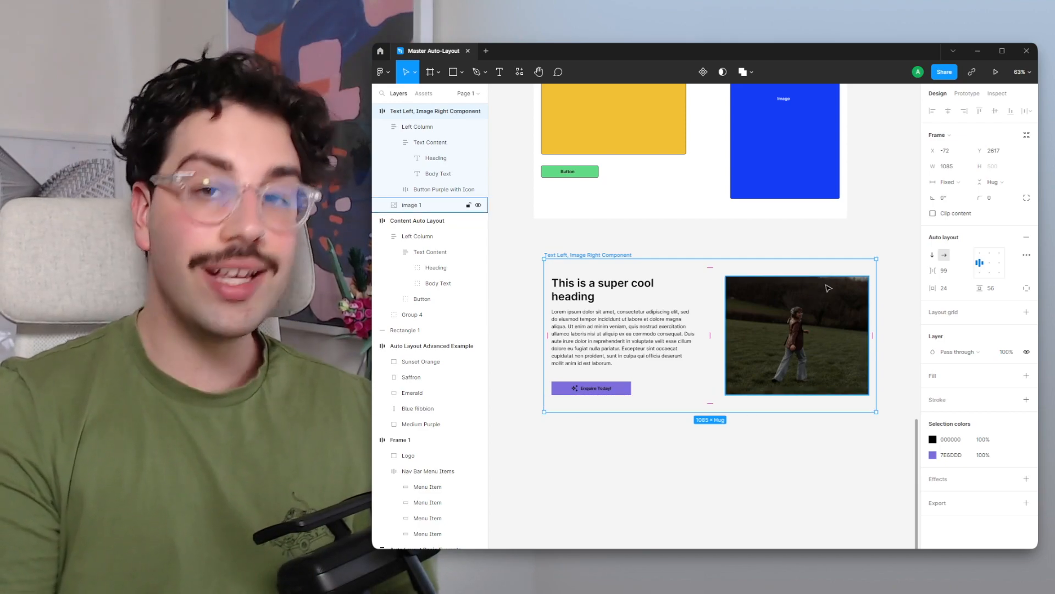
# Step: Duplicate the lorem ipsum paragraph in the Body Text layer as a second paragraph separated by a blank line
pyautogui.doubleClick(677, 333)
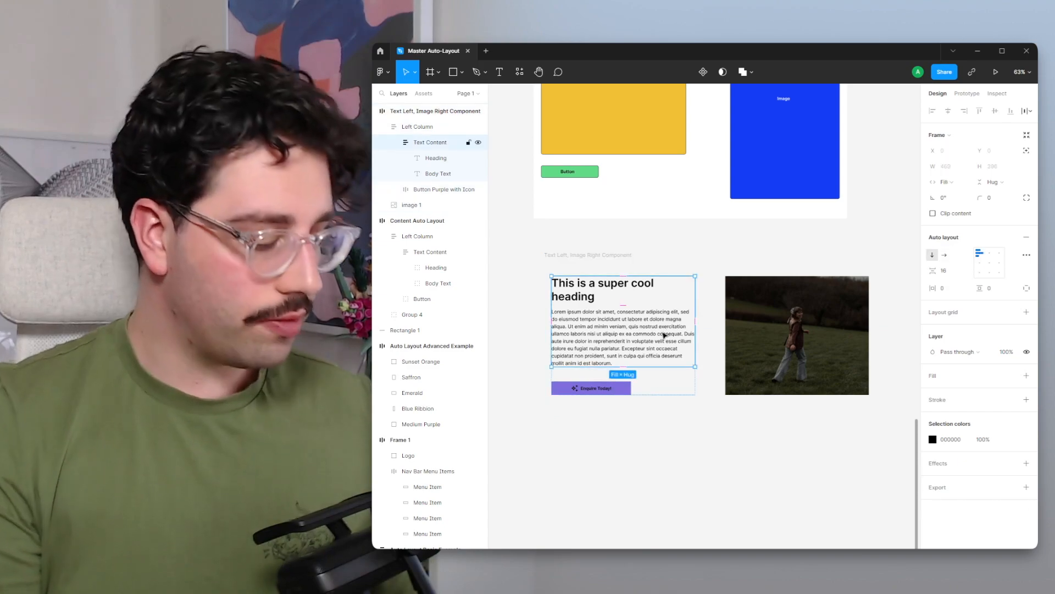
pyautogui.doubleClick(655, 334)
pyautogui.press('Return')
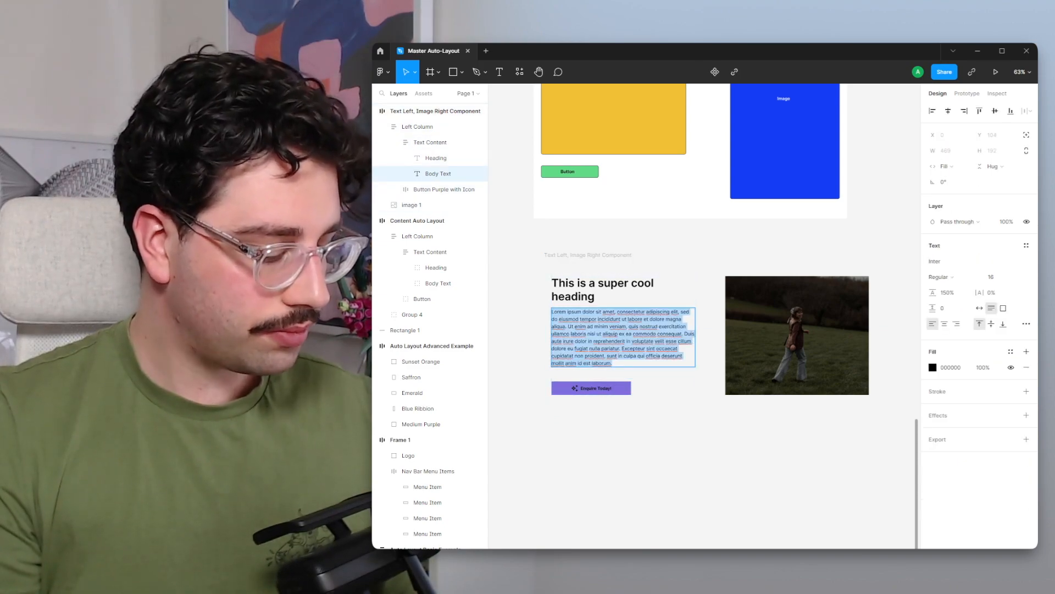
pyautogui.hotkey('ctrl', 'c')
pyautogui.press('Right')
pyautogui.press('Return')
pyautogui.press('Return')
pyautogui.hotkey('ctrl', 'v')
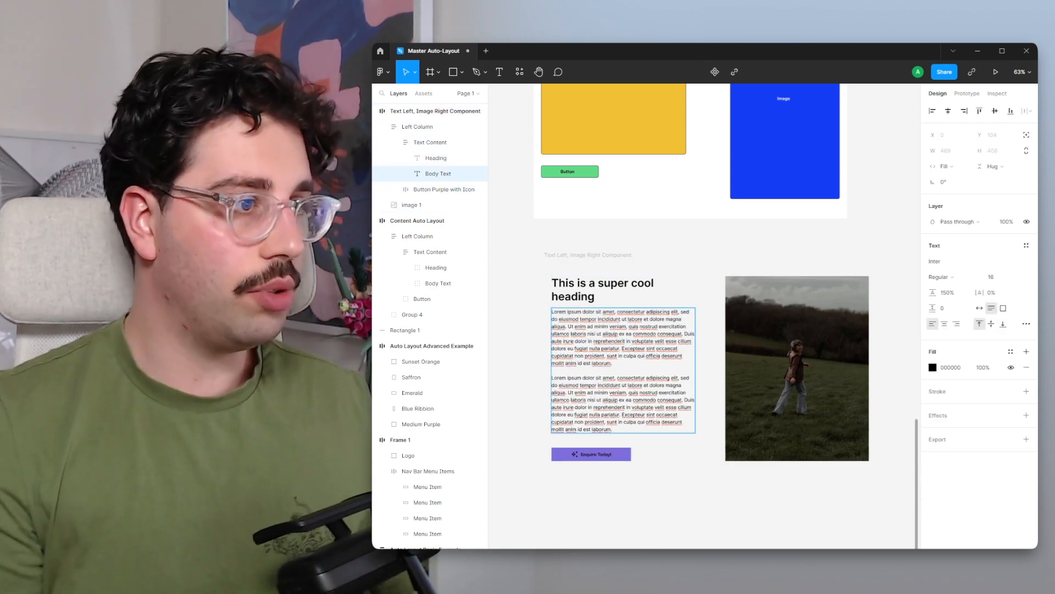
pyautogui.press('Escape')
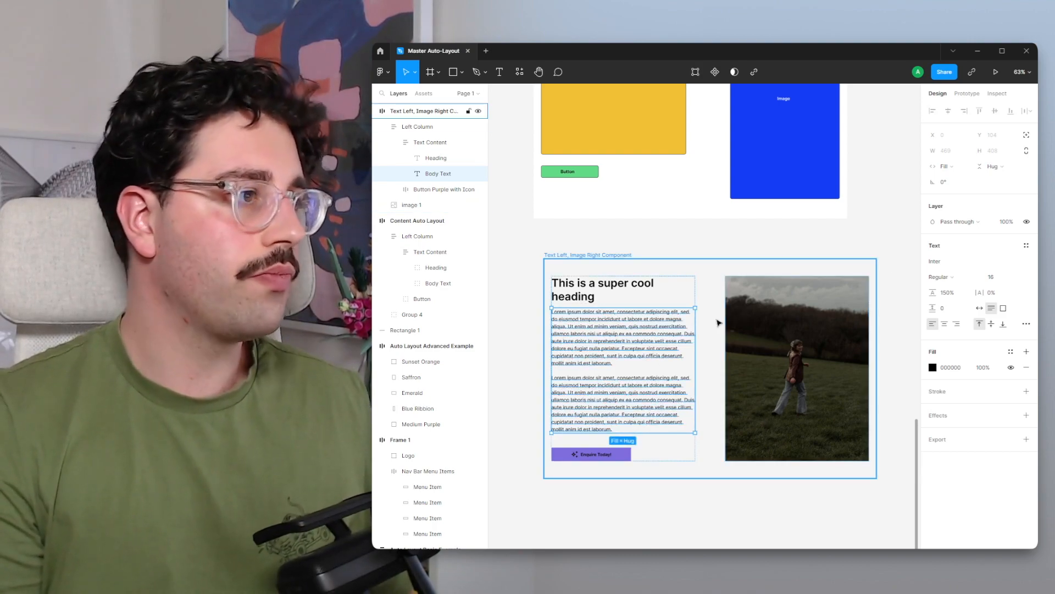
# Step: Extend the heading text to read "This is a super cool heading that is super long is useful"
pyautogui.doubleClick(621, 287)
pyautogui.press('Right')
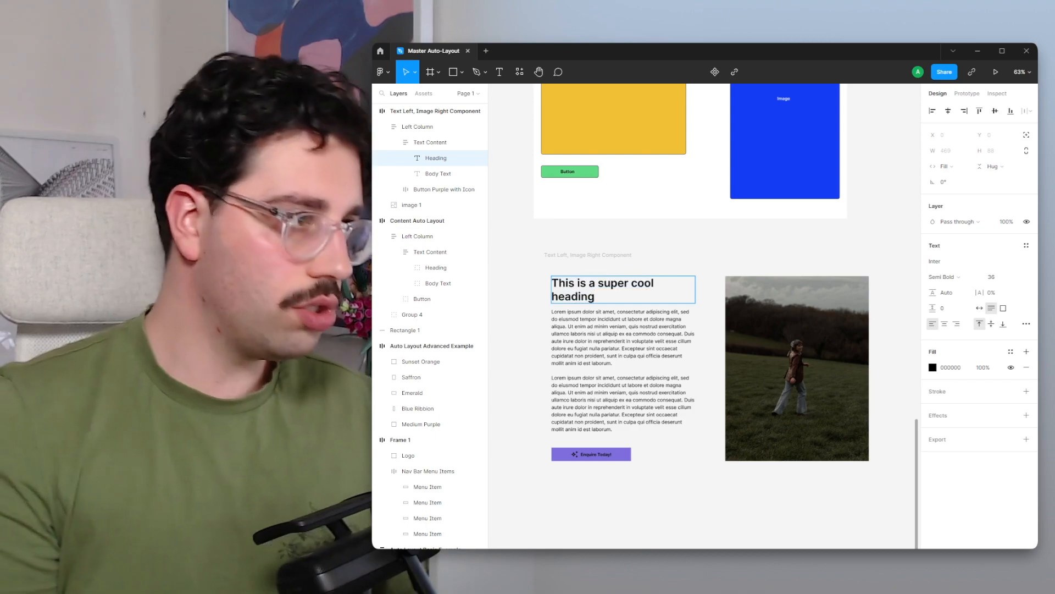
pyautogui.write('that is uper long is useful')
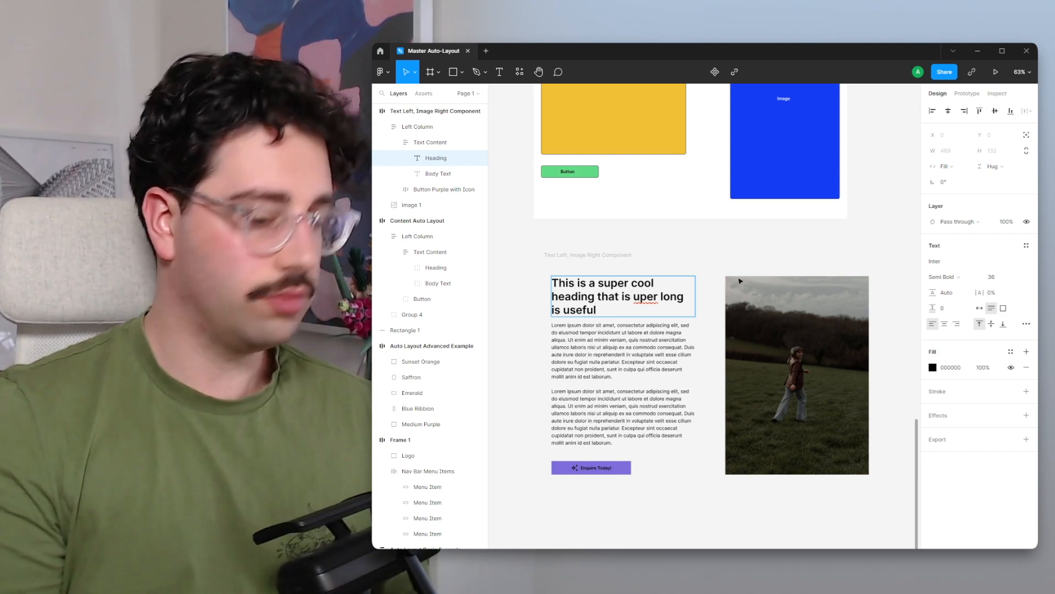
pyautogui.press('Escape')
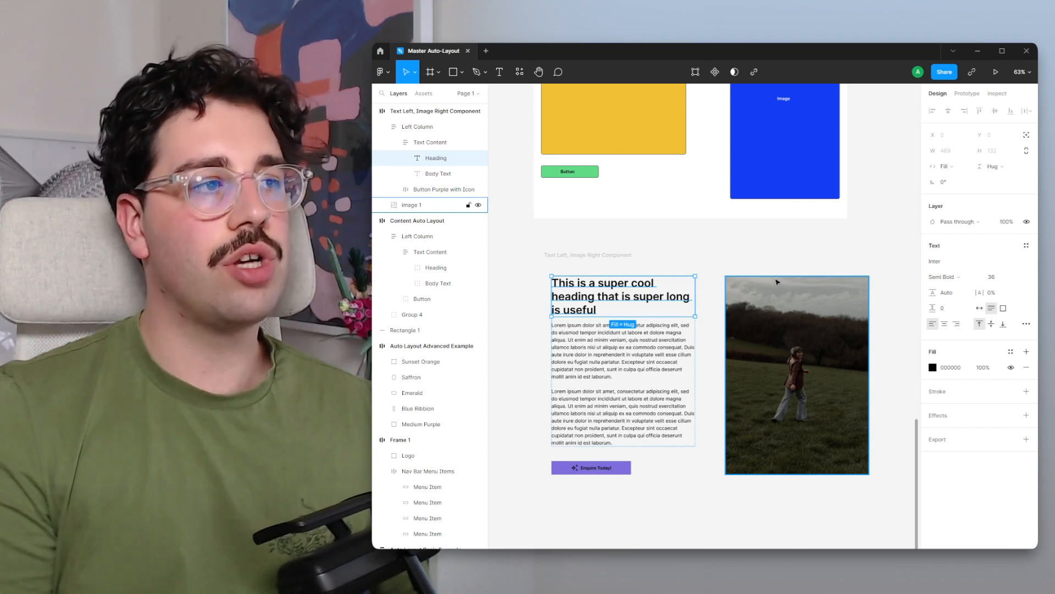
pyautogui.click(658, 494)
pyautogui.scroll(-2, 657, 494)
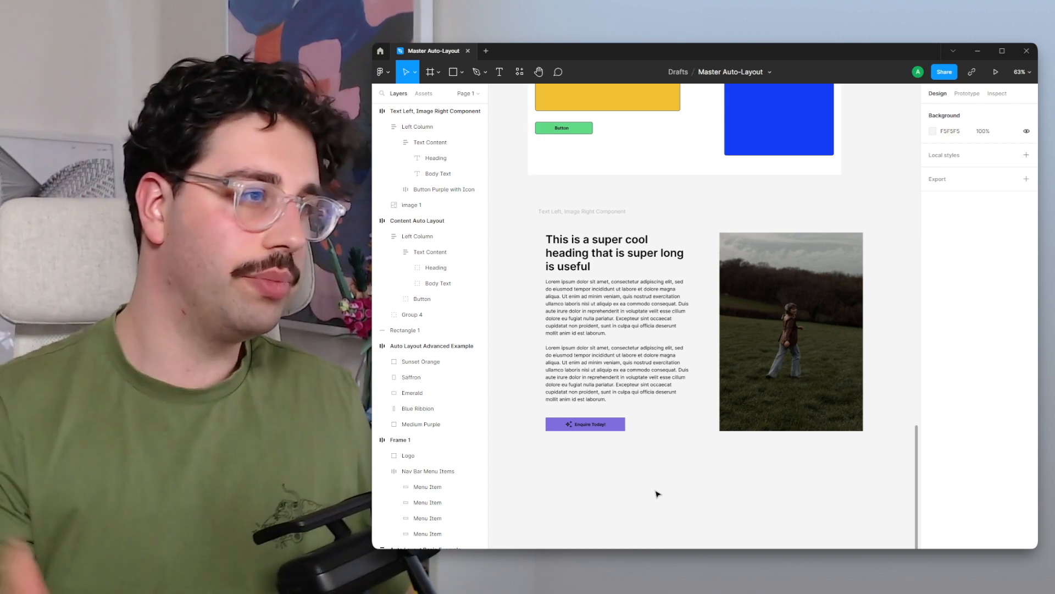
# Step: Set the vertical padding of the Left Column frame to 20
pyautogui.click(645, 426)
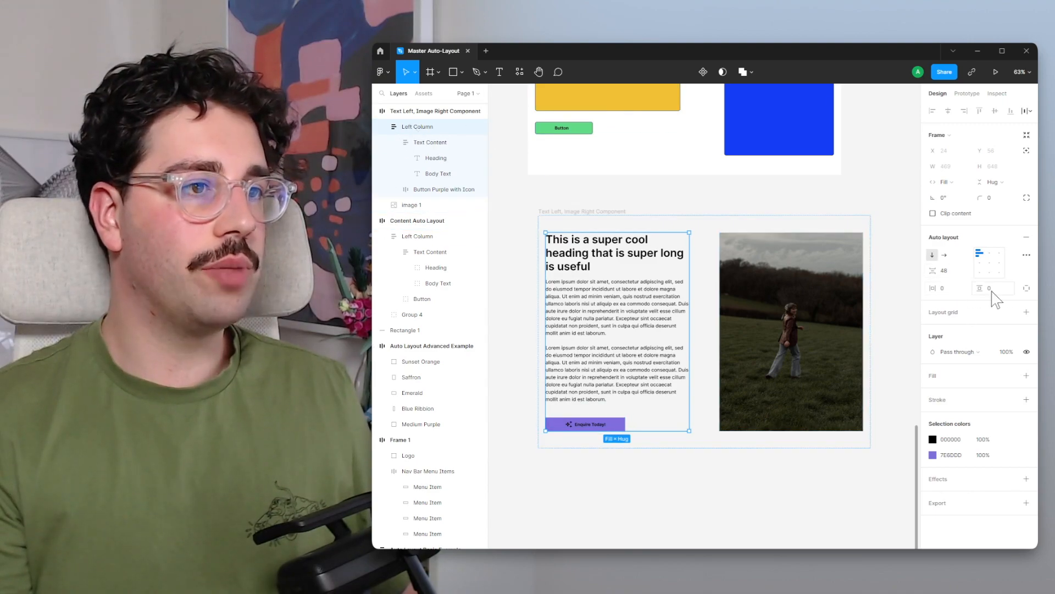
pyautogui.write('0')
pyautogui.press('Return')
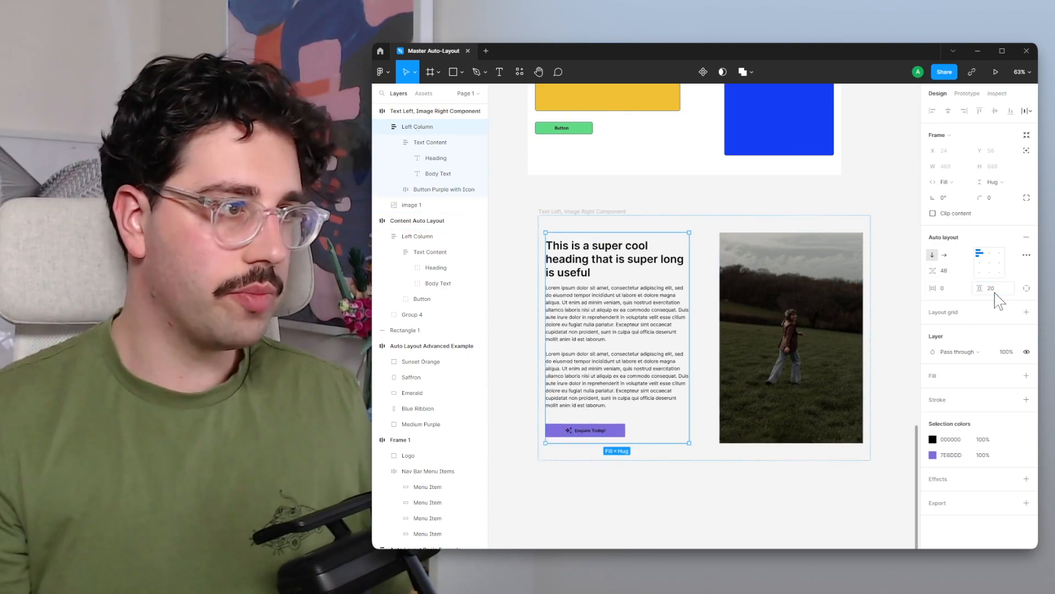
pyautogui.click(704, 247)
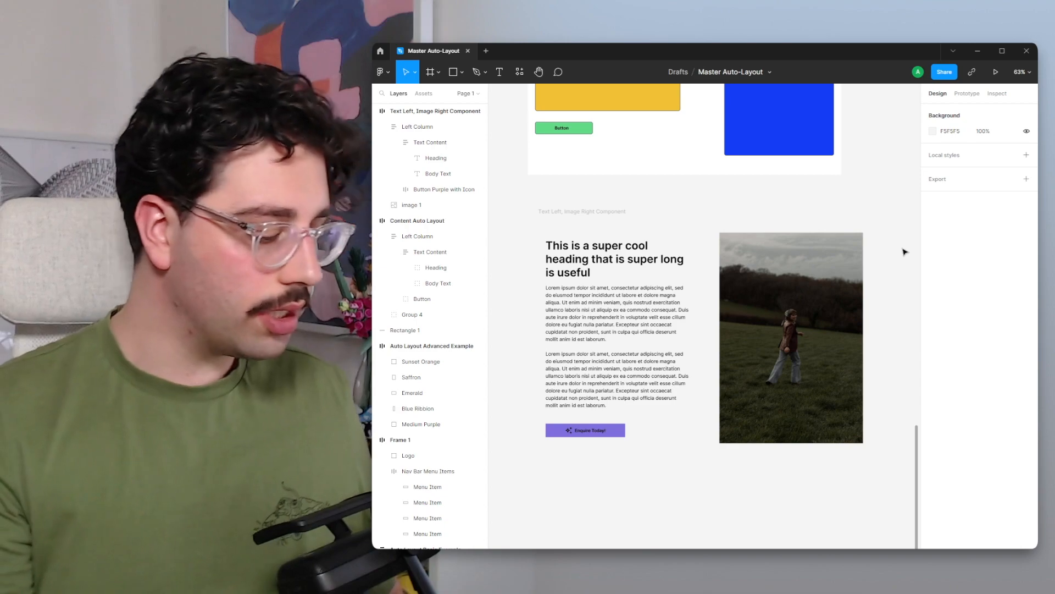
# Step: Undo the Left Column's vertical padding change and redo it to compare both text positions beside the photo
pyautogui.hotkey('ctrl', 'z')
pyautogui.hotkey('ctrl', 'z')
pyautogui.click(904, 252)
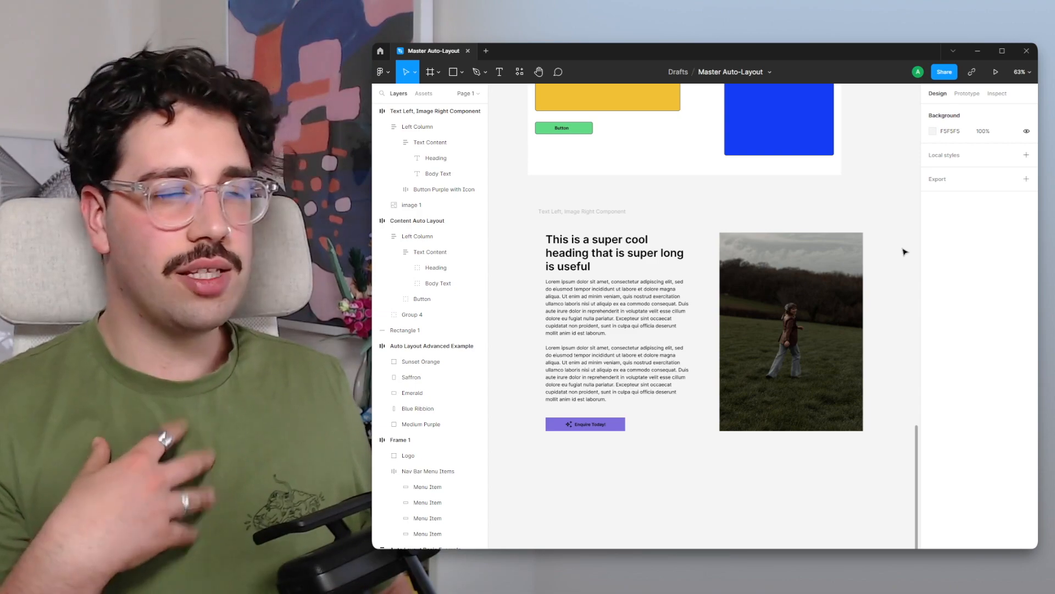
pyautogui.hotkey('ctrl', 'z')
pyautogui.click(904, 252)
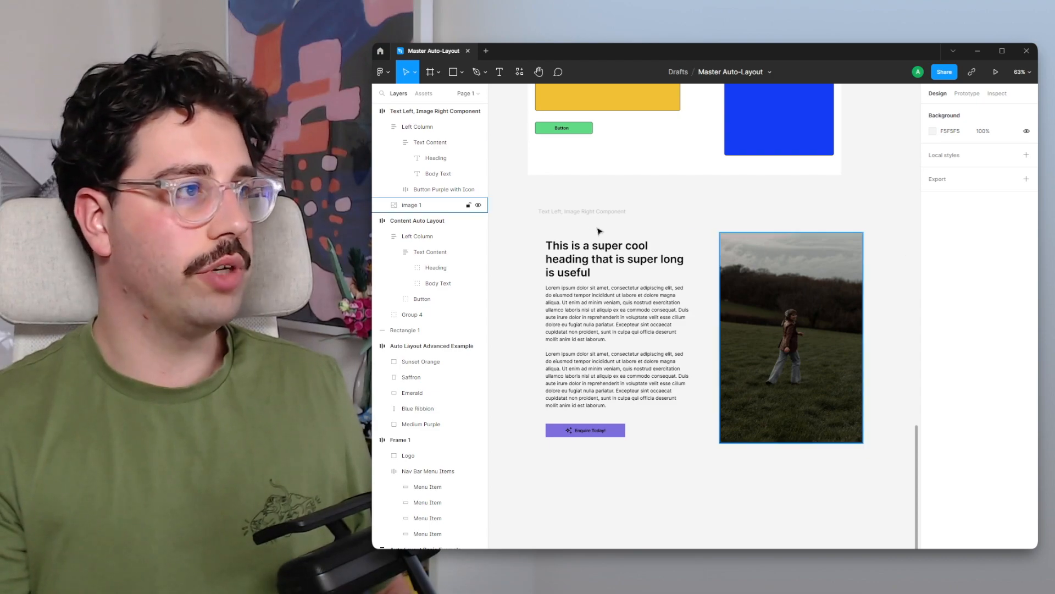
# Step: Add a white FFFFFF fill to the Text Left, Image Right Component frame
pyautogui.click(584, 218)
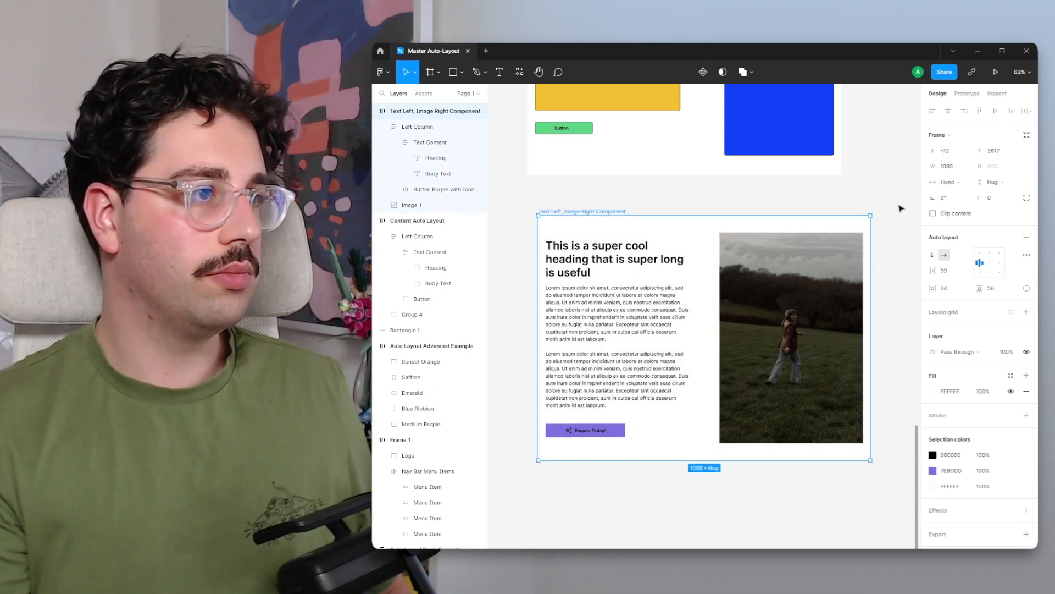
pyautogui.click(902, 209)
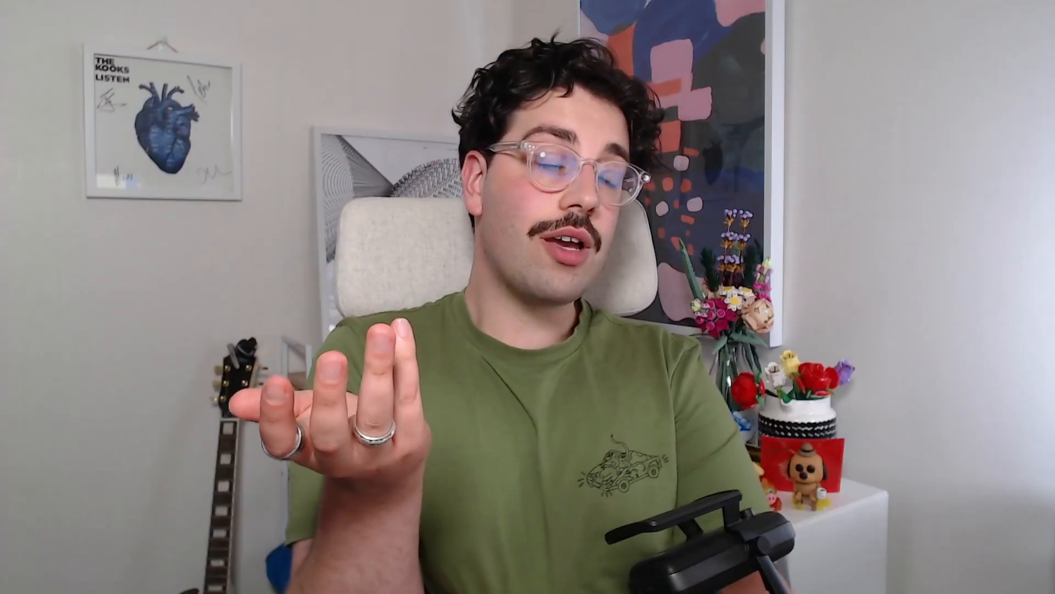